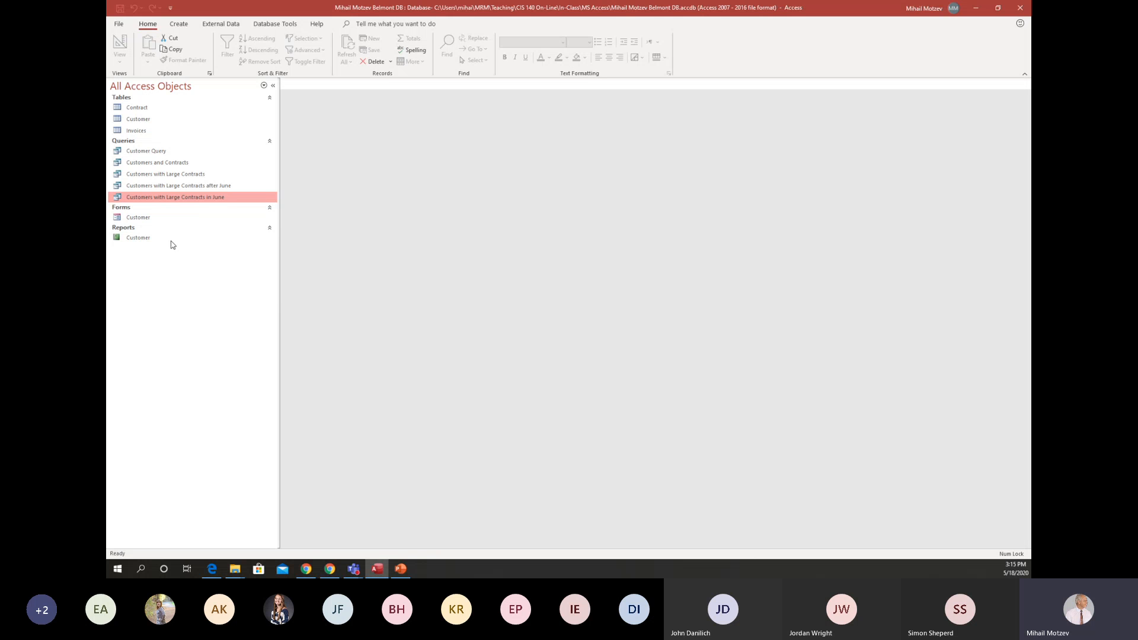
Review the results and design criteria of the Customers with Large Contracts in June query, and close it.
{"action": "double_click", "coordinate": [223, 197]}
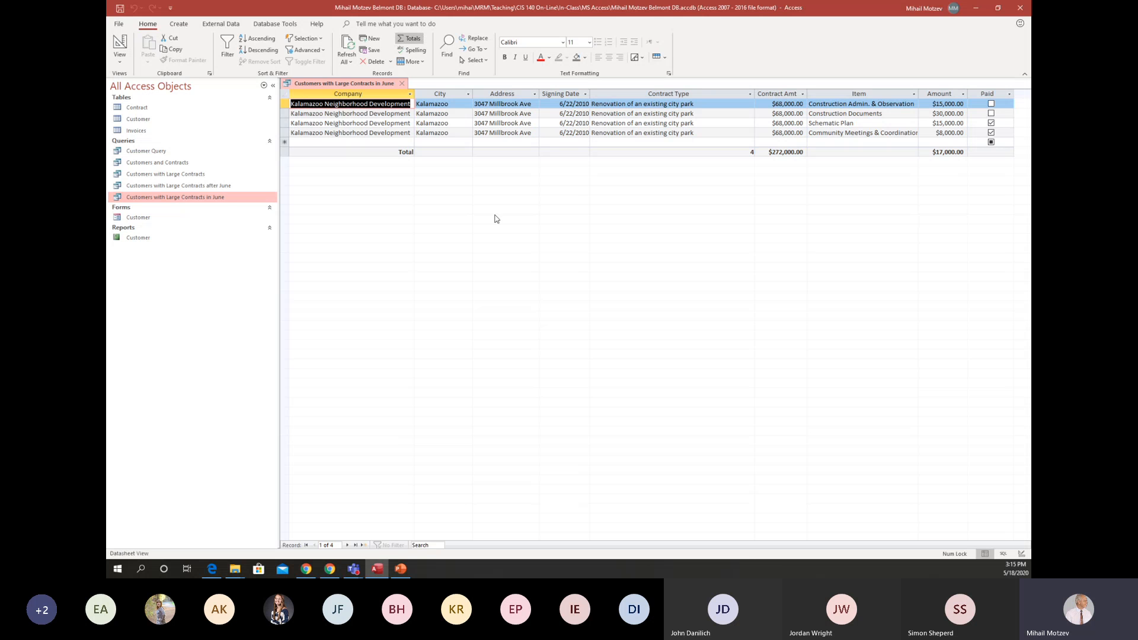
{"action": "left_click", "coordinate": [126, 50]}
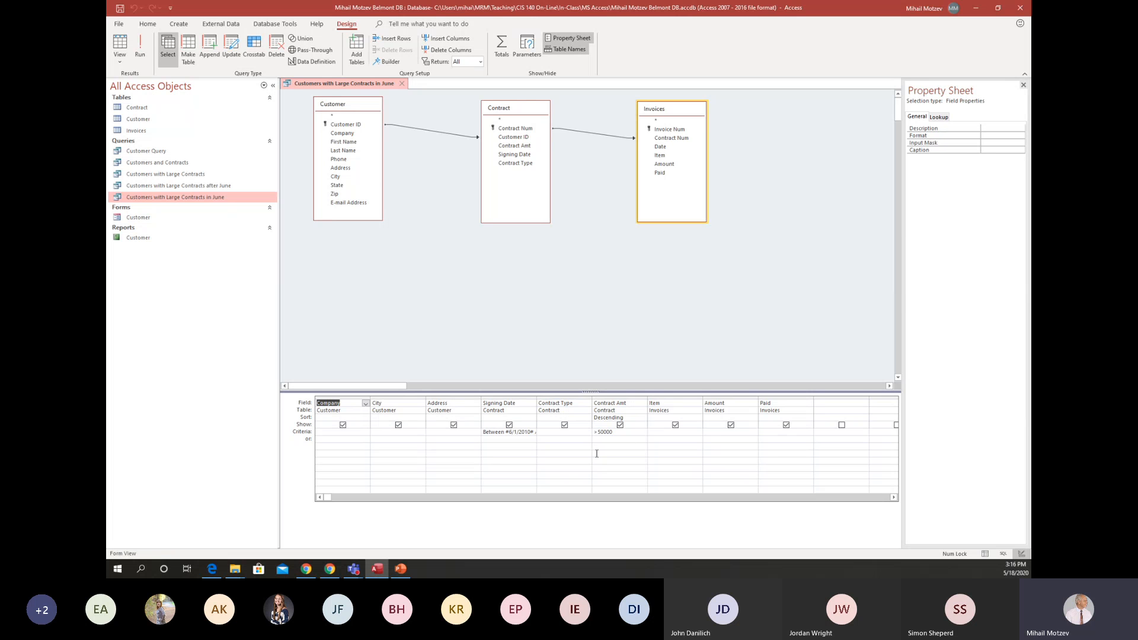
{"action": "left_click", "coordinate": [402, 85]}
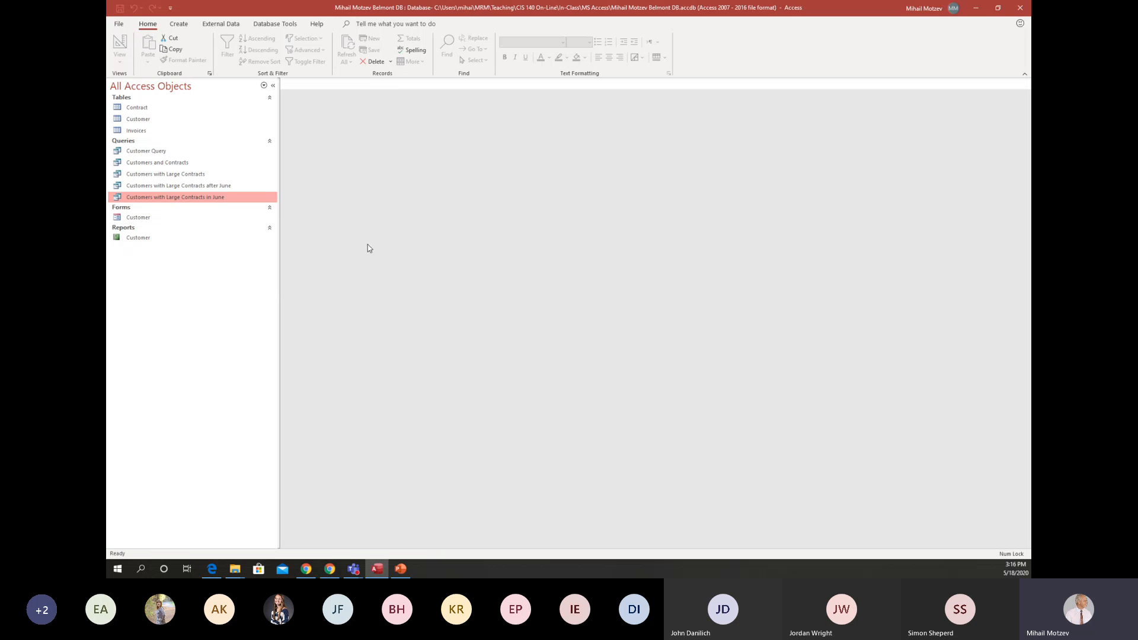
Rename the Customers with Large Contracts in June query as "Customers with Large Contracts AND in June".
{"action": "right_click", "coordinate": [231, 201]}
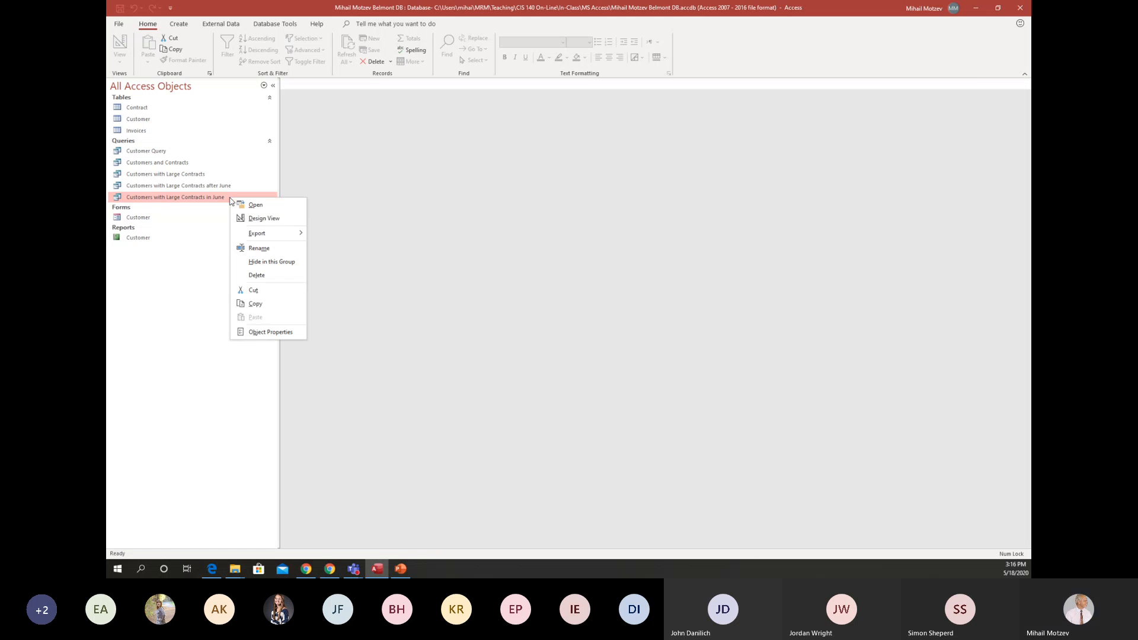
{"action": "left_click", "coordinate": [259, 248]}
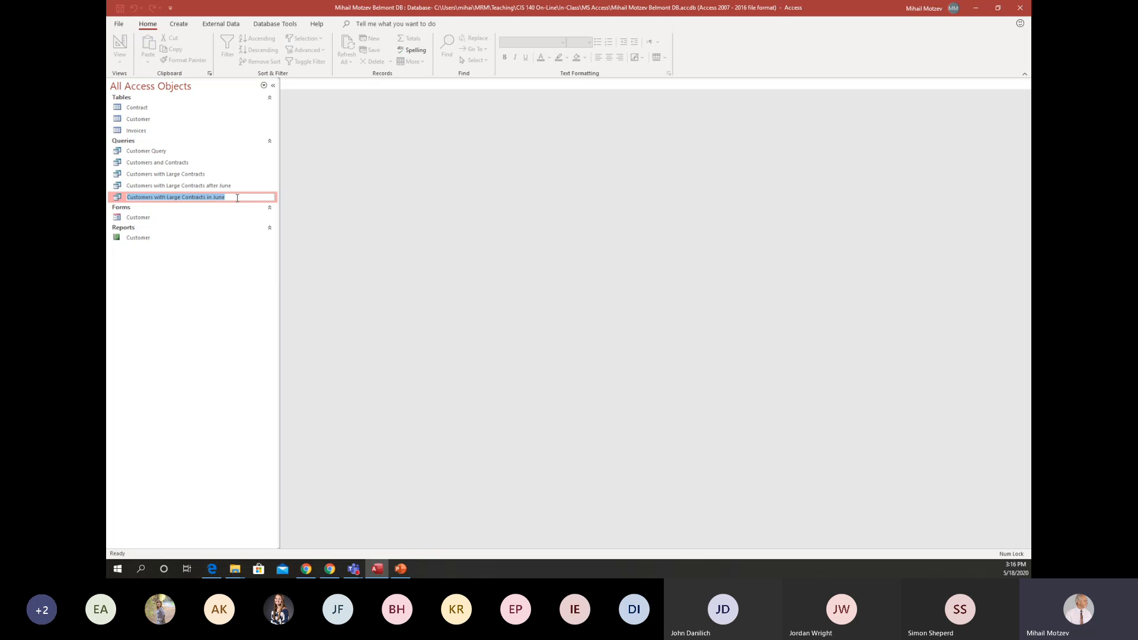
{"action": "left_click", "coordinate": [237, 198]}
{"action": "key", "text": "Left"}
{"action": "key", "text": "Left"}
{"action": "key", "text": "Left"}
{"action": "key", "text": "Left"}
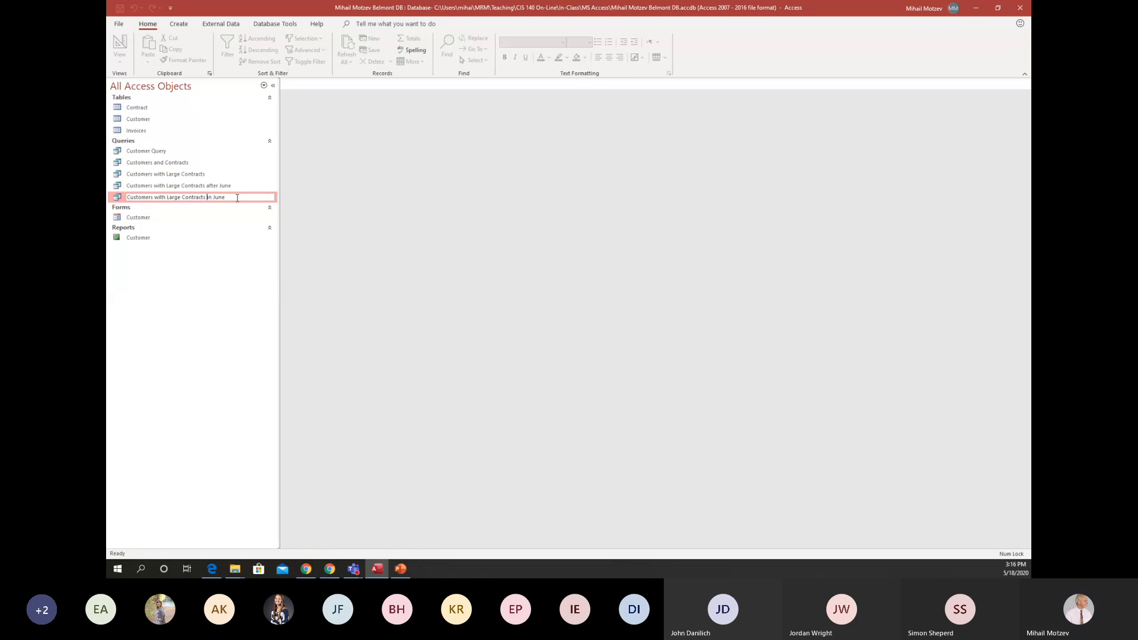
{"action": "type", "text": "AND"}
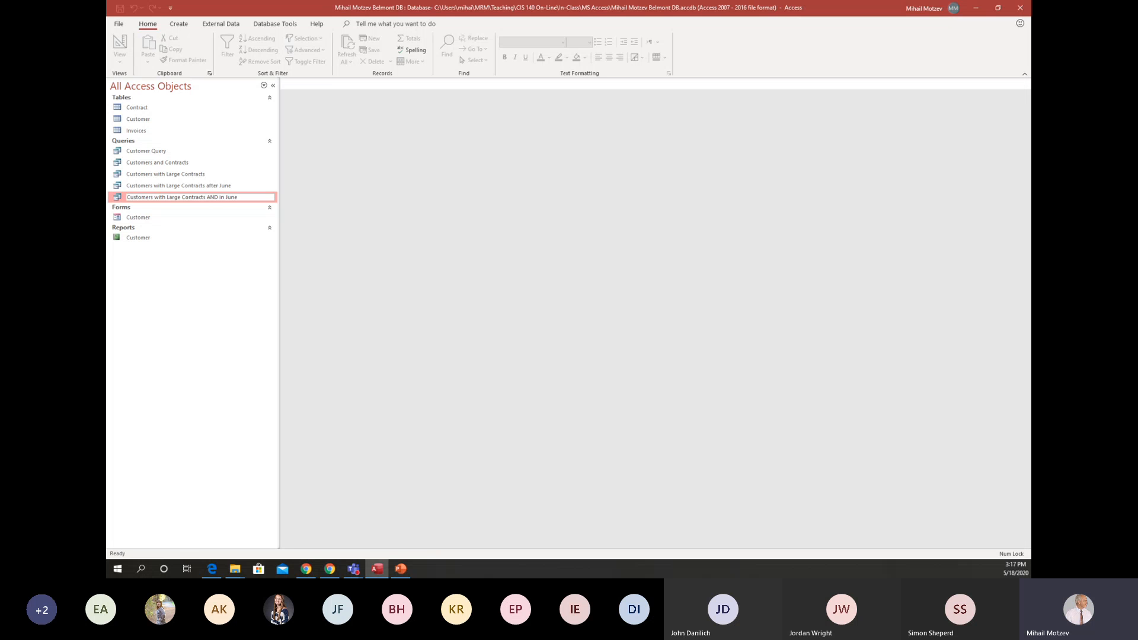
{"action": "key", "text": "Return"}
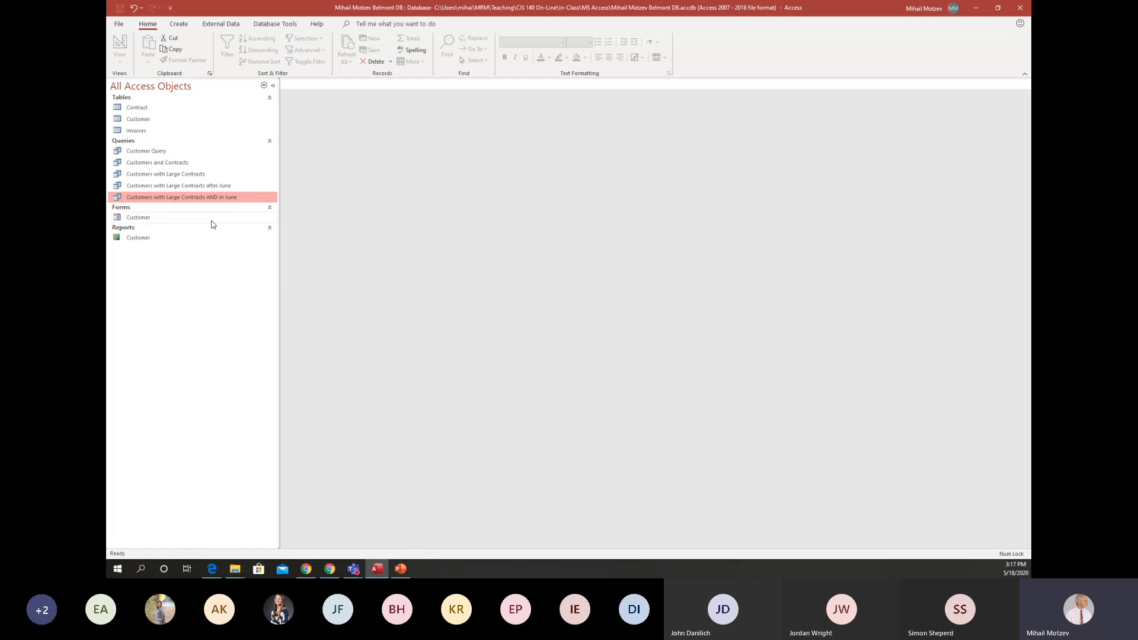
Review the results and design criteria of the Customers with Large Contracts after June query, and close it.
{"action": "double_click", "coordinate": [199, 186]}
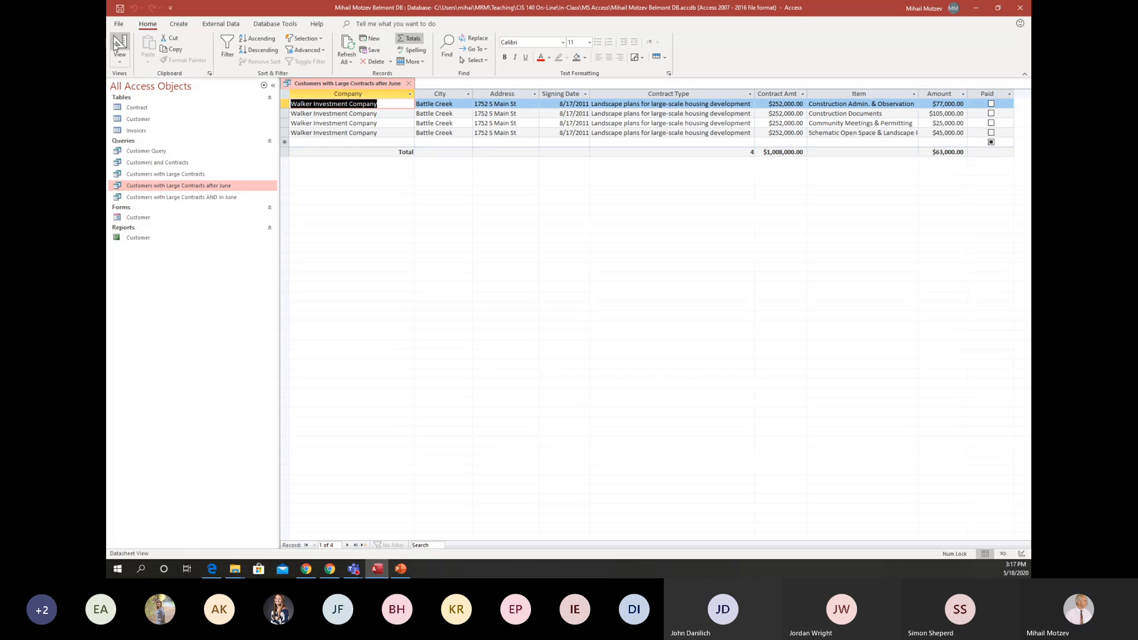
{"action": "left_click", "coordinate": [120, 42]}
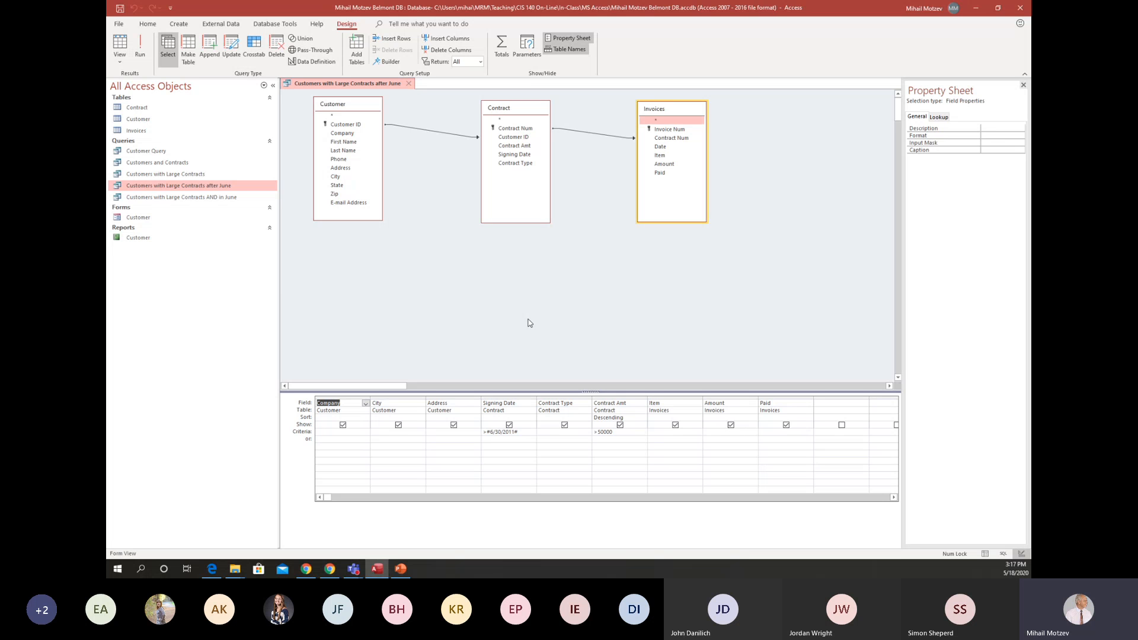
{"action": "left_click", "coordinate": [412, 85]}
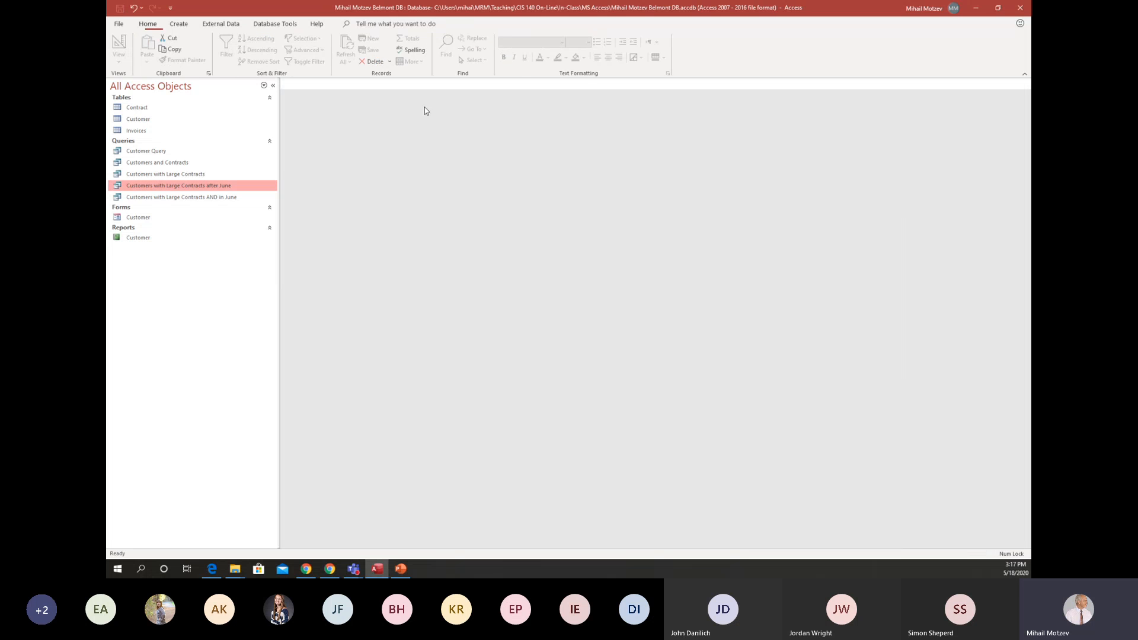
Rename the Customers with Large Contracts after June query as "Customers with Large Contracts AND after June".
{"action": "right_click", "coordinate": [209, 190]}
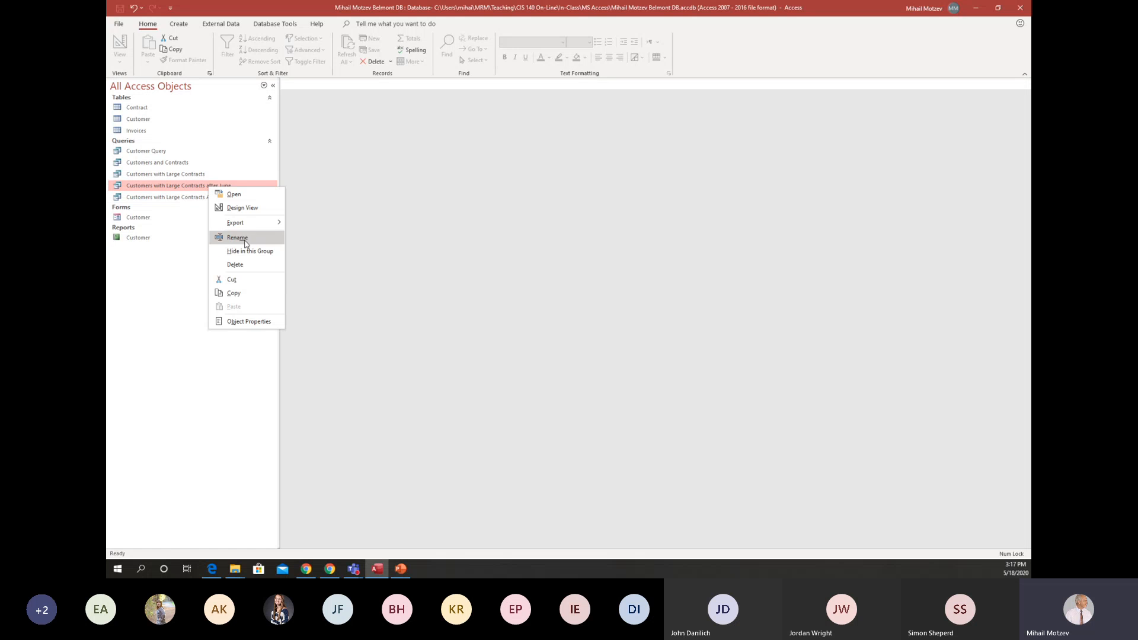
{"action": "left_click", "coordinate": [235, 237]}
{"action": "left_click", "coordinate": [209, 186]}
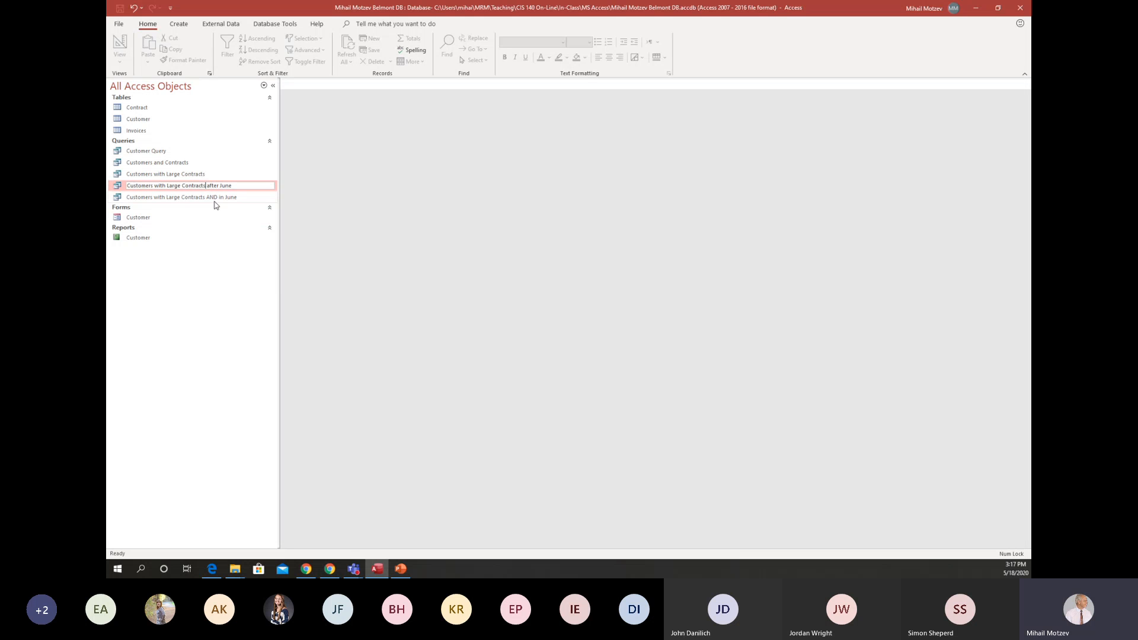
{"action": "type", "text": "AND"}
{"action": "key", "text": "Return"}
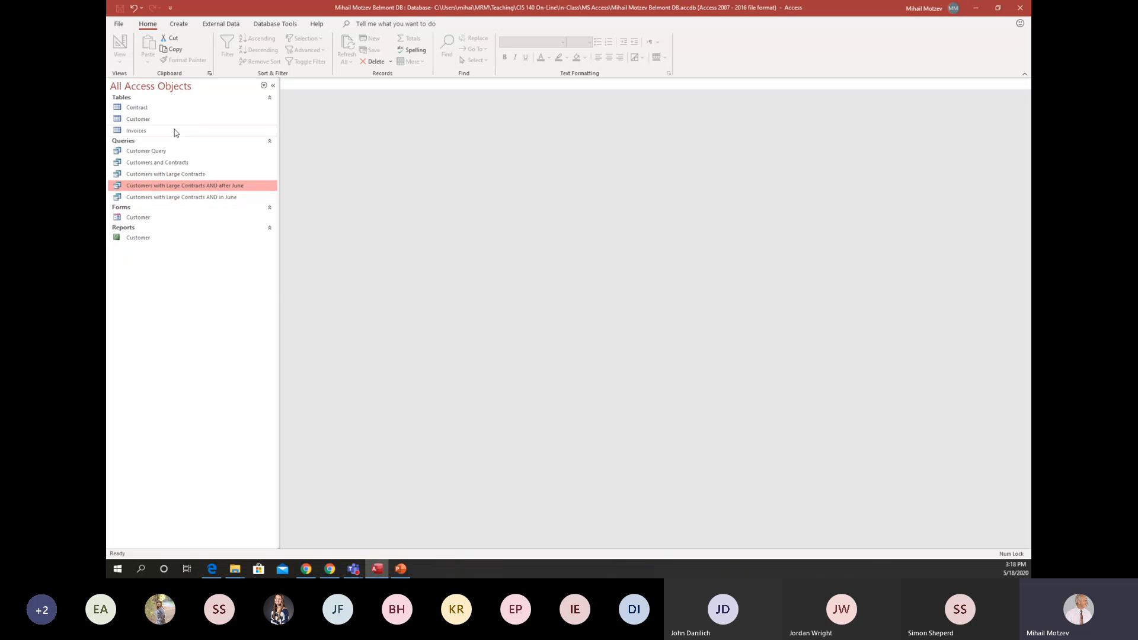
Look through the records of the Customer, Contract and Invoices tables, and close all three.
{"action": "left_click", "coordinate": [162, 119]}
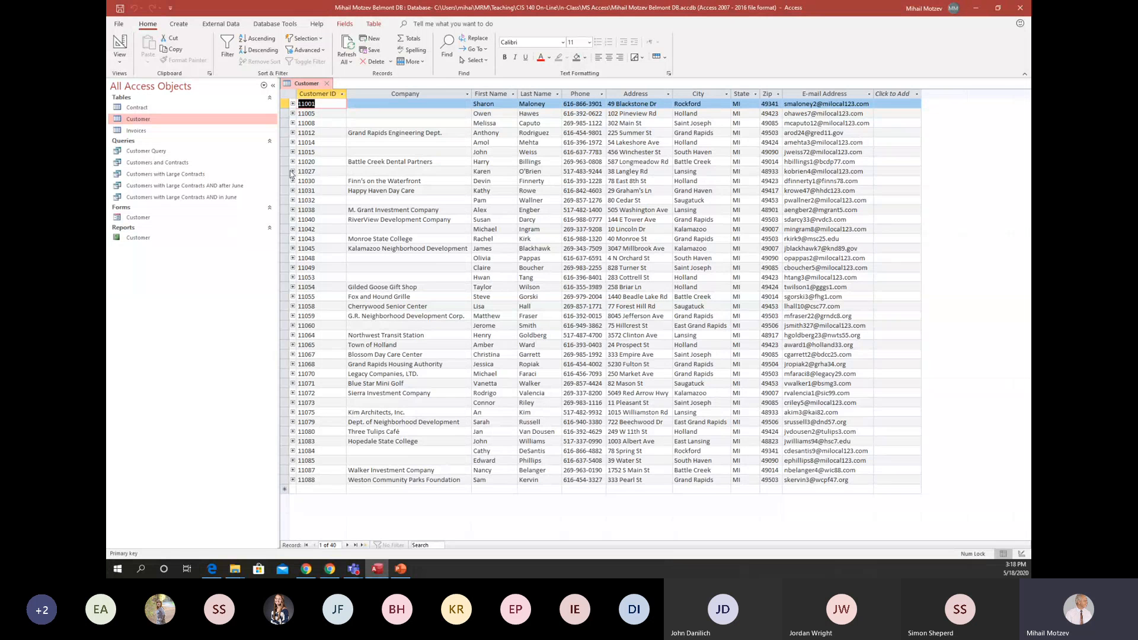
{"action": "double_click", "coordinate": [150, 107]}
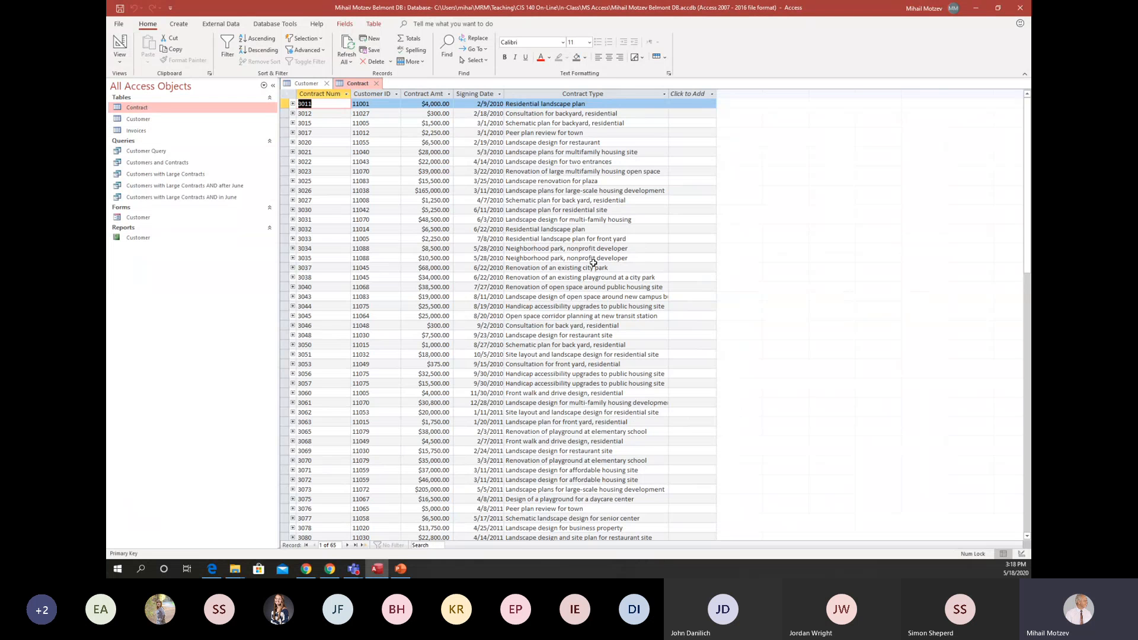
{"action": "left_click", "coordinate": [174, 133]}
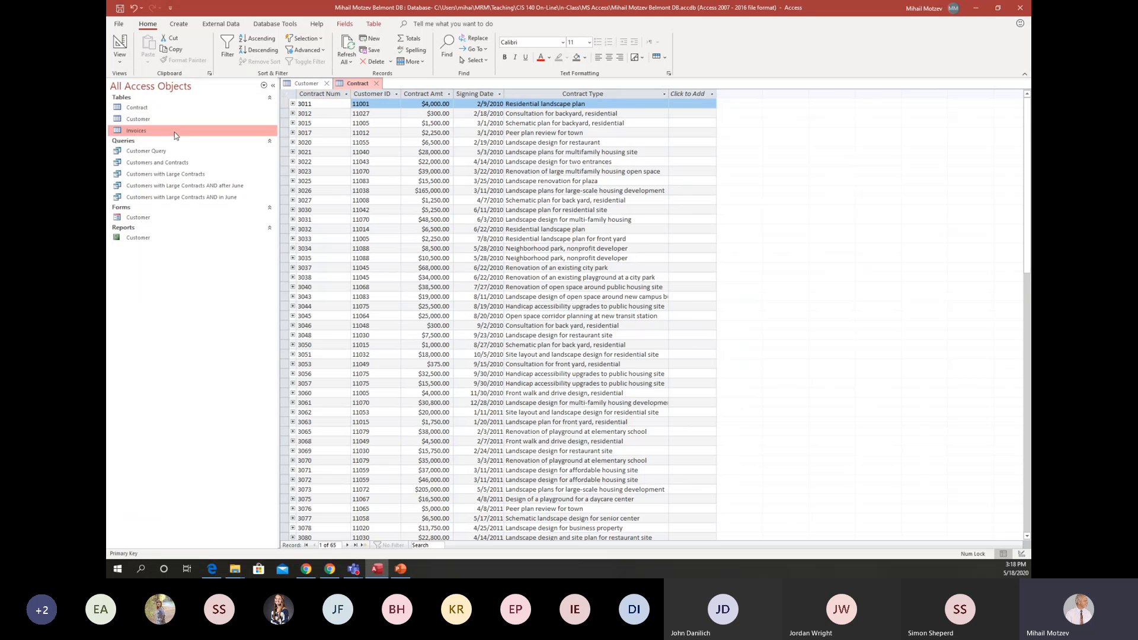
{"action": "double_click", "coordinate": [175, 131]}
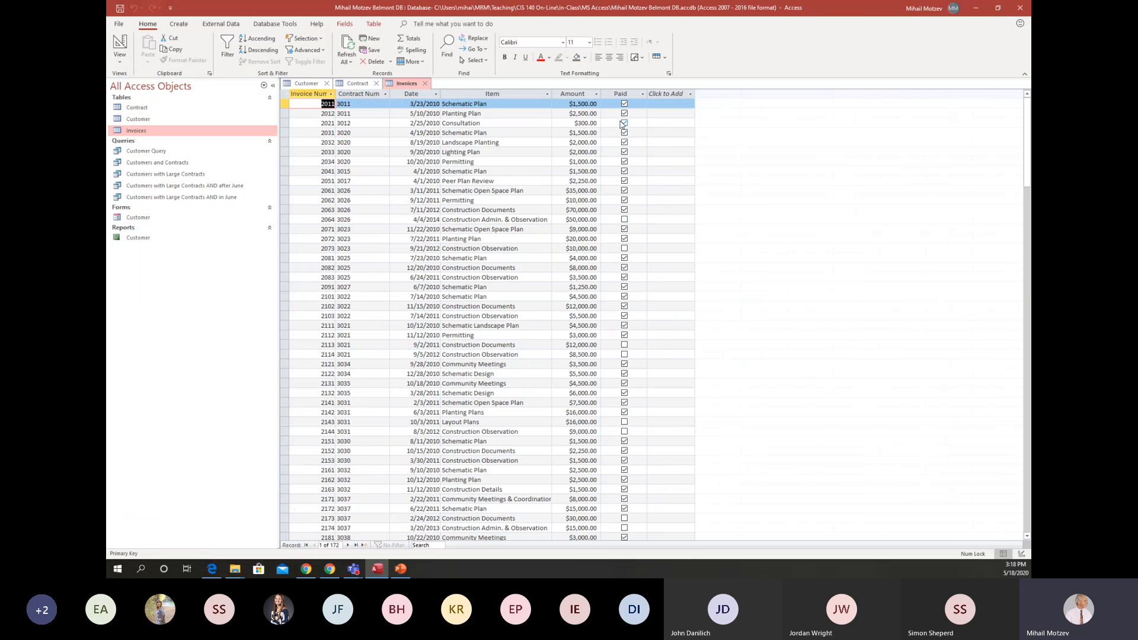
{"action": "left_click", "coordinate": [425, 86]}
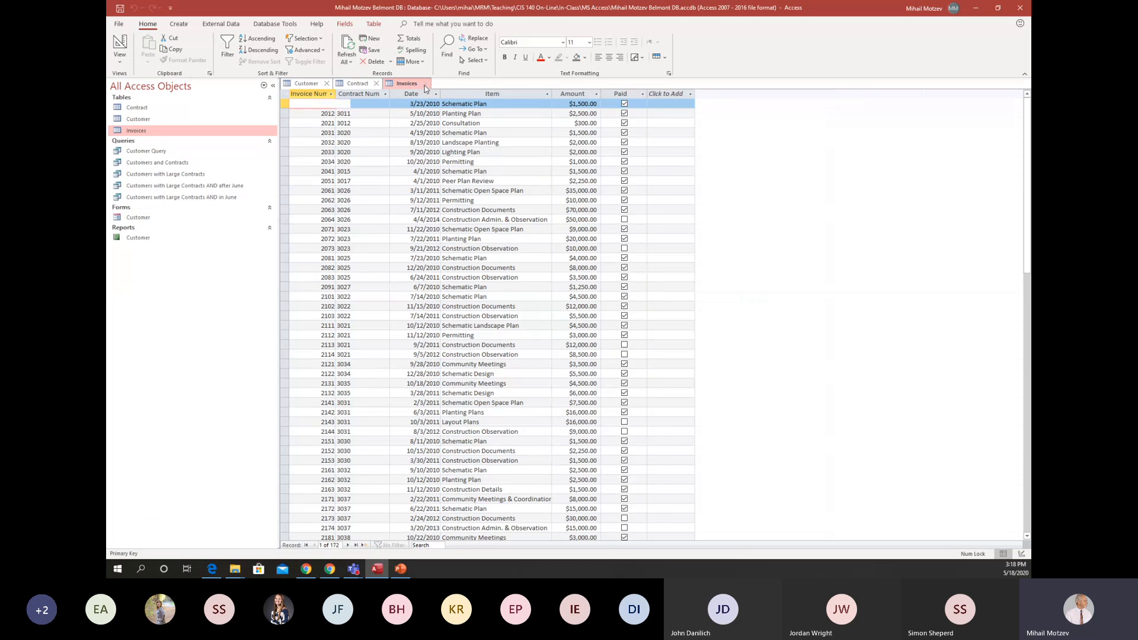
{"action": "left_click", "coordinate": [376, 83]}
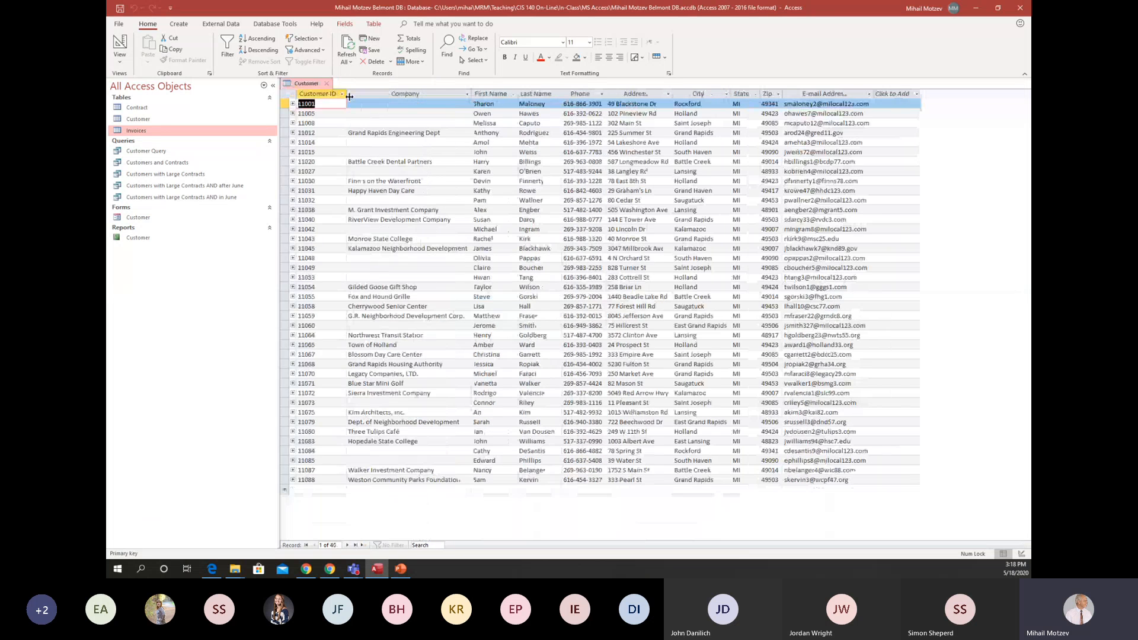
{"action": "left_click", "coordinate": [327, 84]}
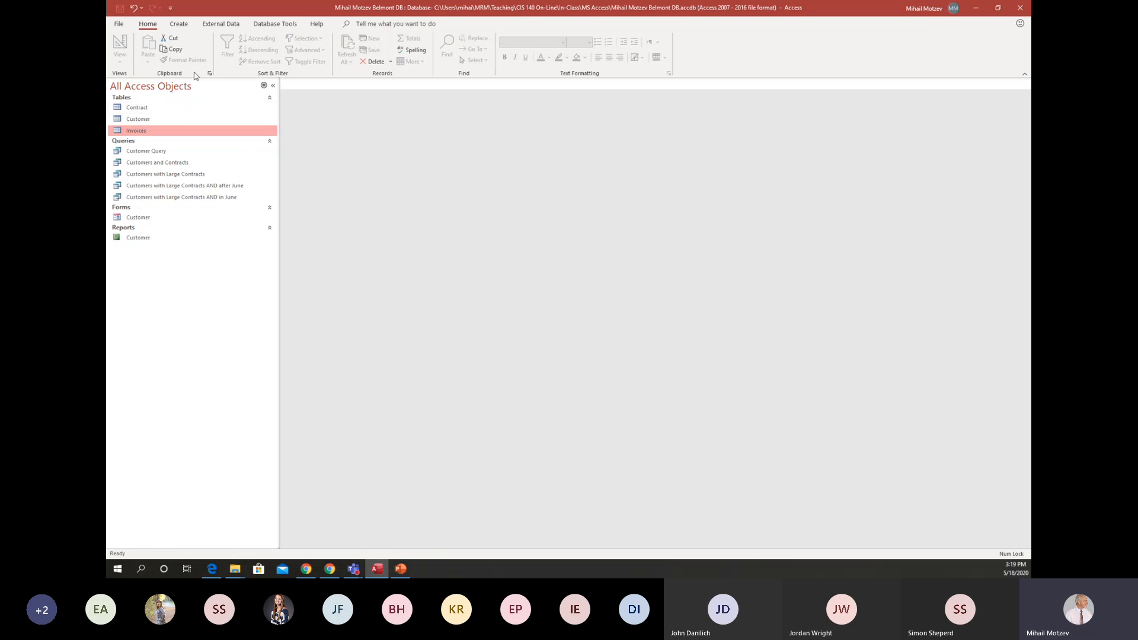
Create a new query in Design view and add the Customer, Contract and Invoices tables to it.
{"action": "left_click", "coordinate": [264, 24]}
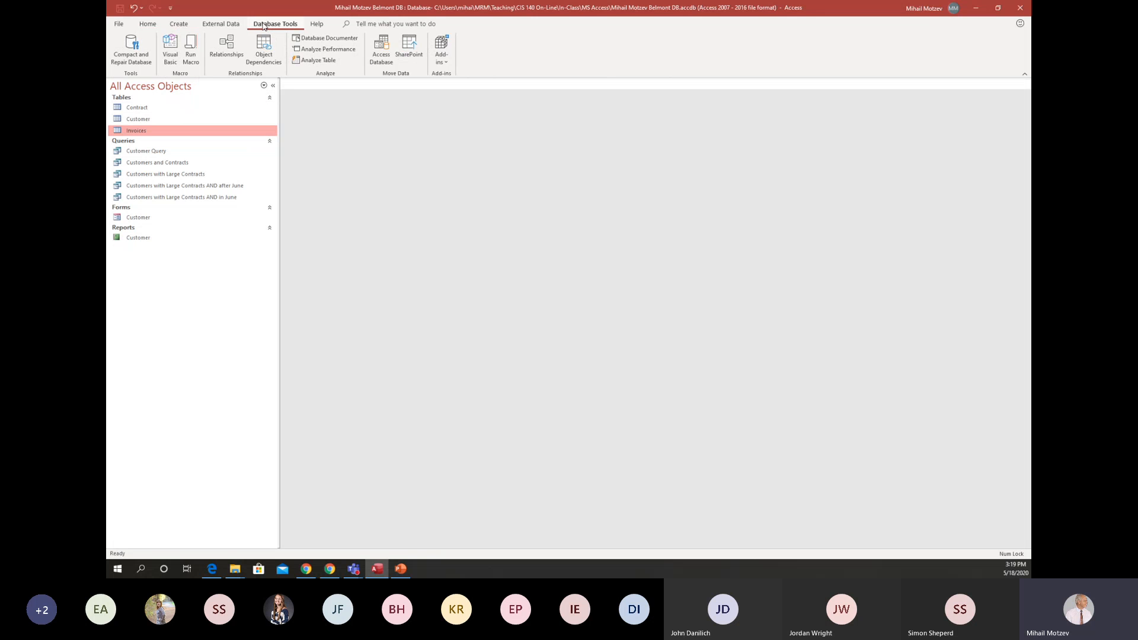
{"action": "left_click", "coordinate": [177, 27]}
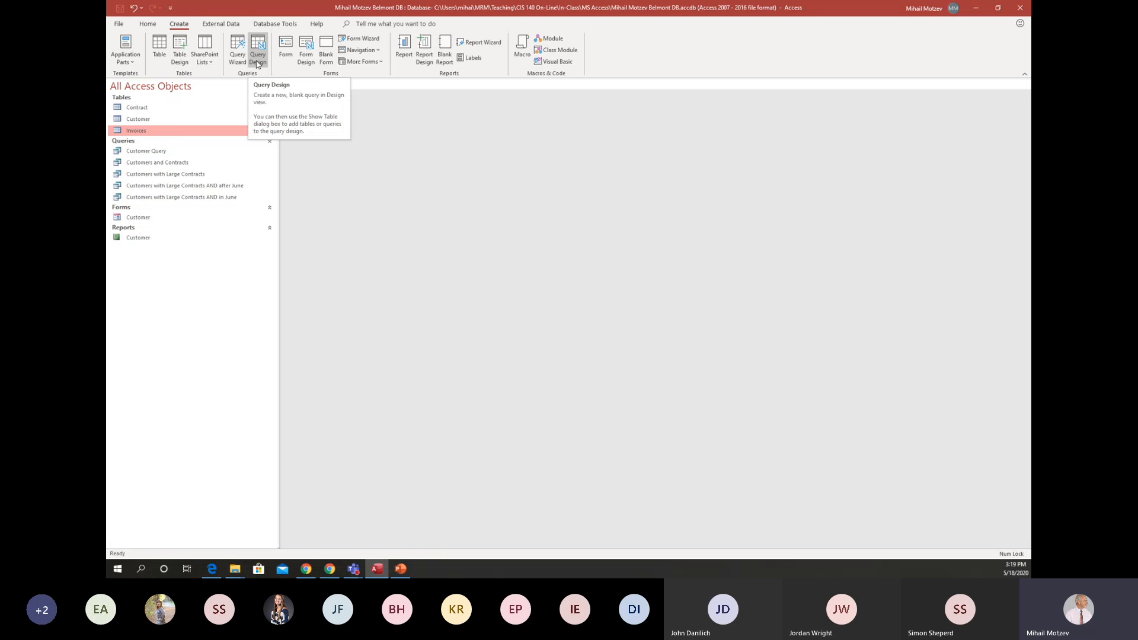
{"action": "left_click", "coordinate": [256, 62]}
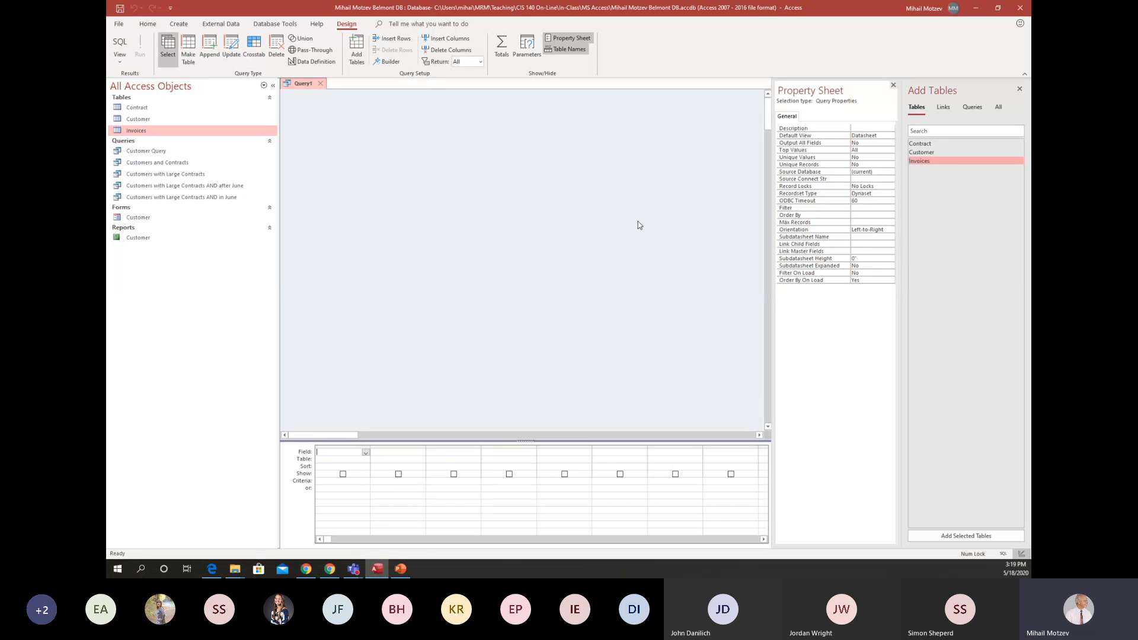
{"action": "double_click", "coordinate": [947, 153]}
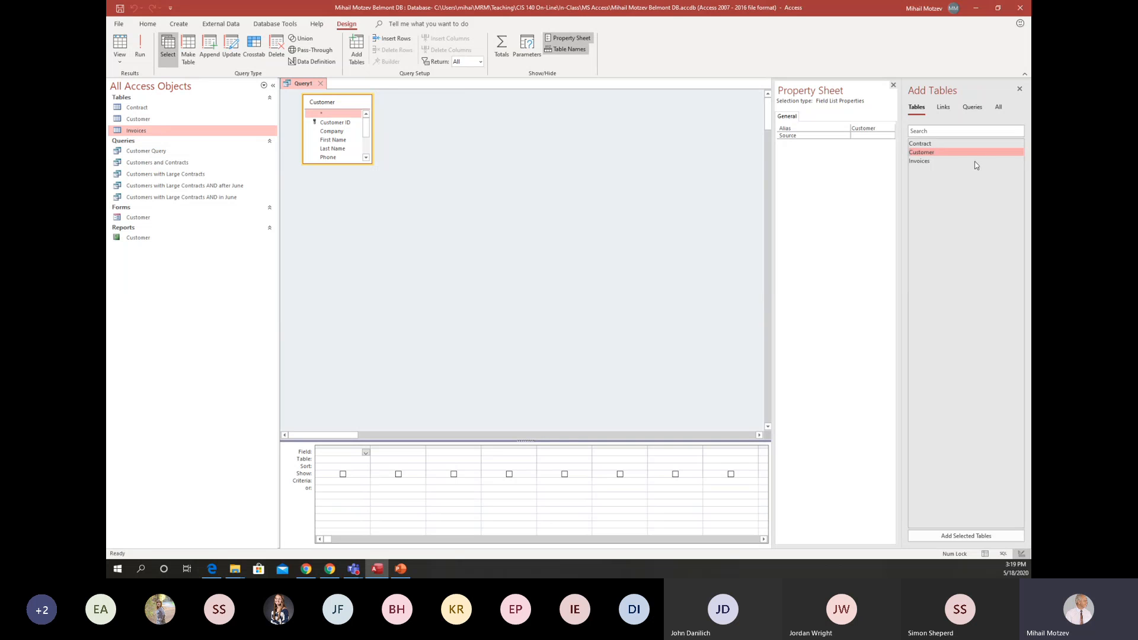
{"action": "left_click", "coordinate": [949, 145]}
{"action": "double_click", "coordinate": [949, 145]}
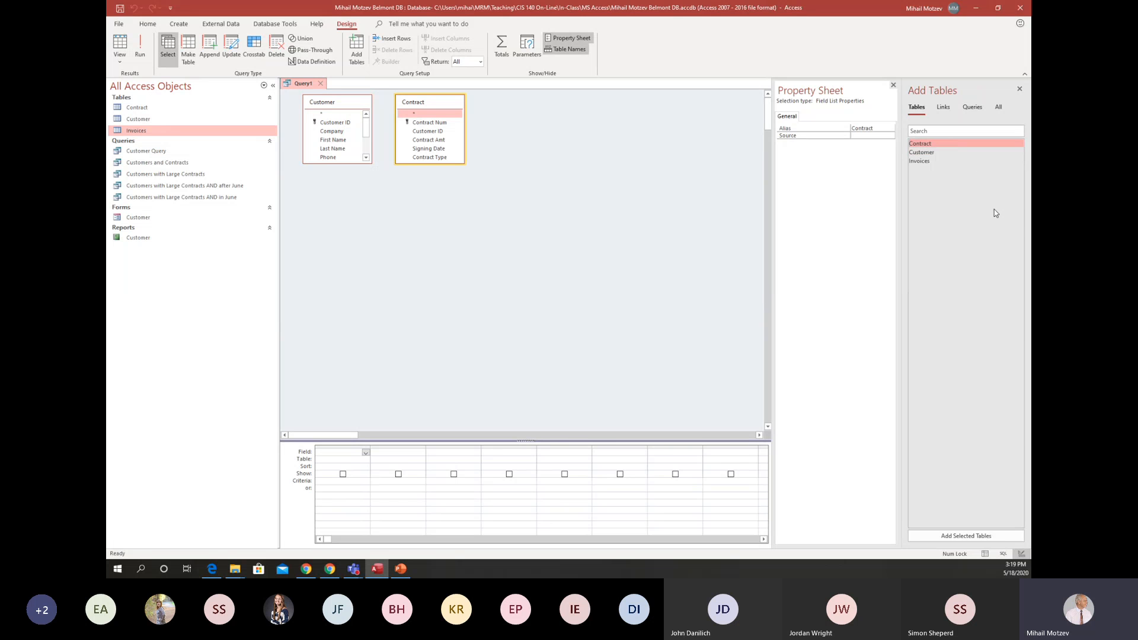
{"action": "double_click", "coordinate": [922, 161]}
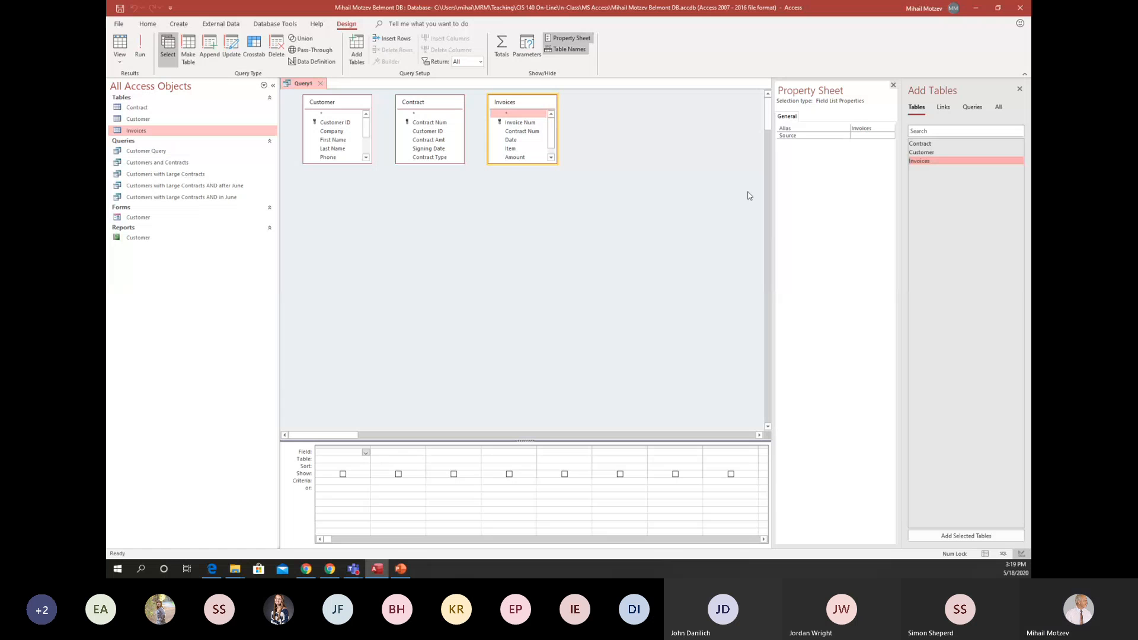
{"action": "left_click", "coordinate": [1020, 90]}
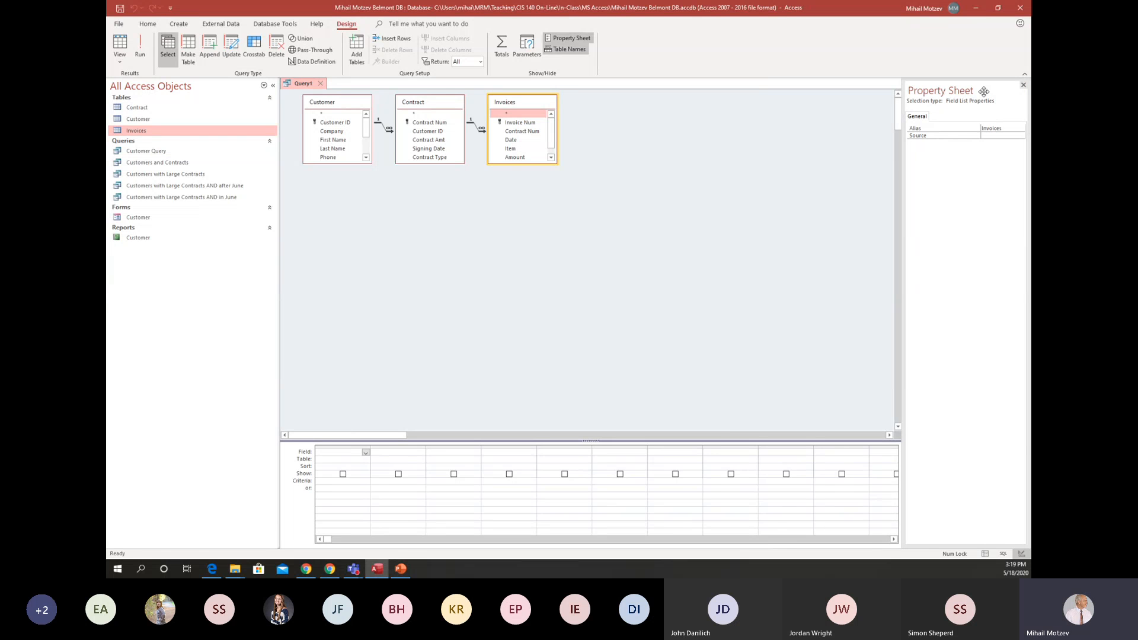
Close the property sheet, space the three tables apart, and lengthen the Customer and Invoices field lists to show every field.
{"action": "left_click", "coordinate": [1023, 85]}
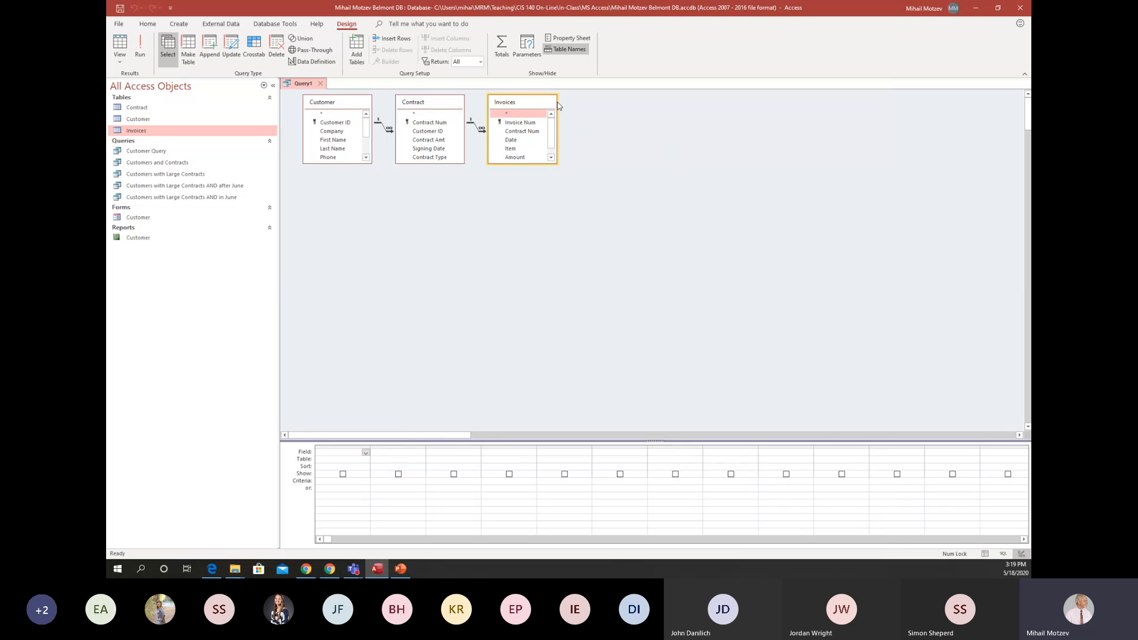
{"action": "left_click_drag", "start_coordinate": [549, 104], "coordinate": [747, 107]}
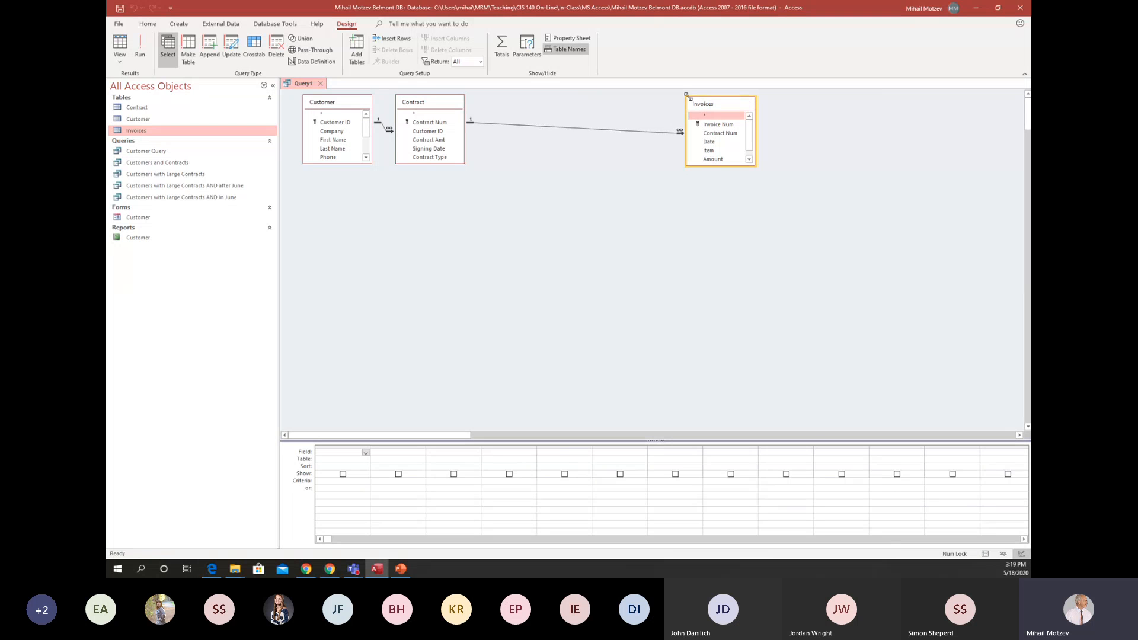
{"action": "left_click_drag", "start_coordinate": [435, 102], "coordinate": [516, 105]}
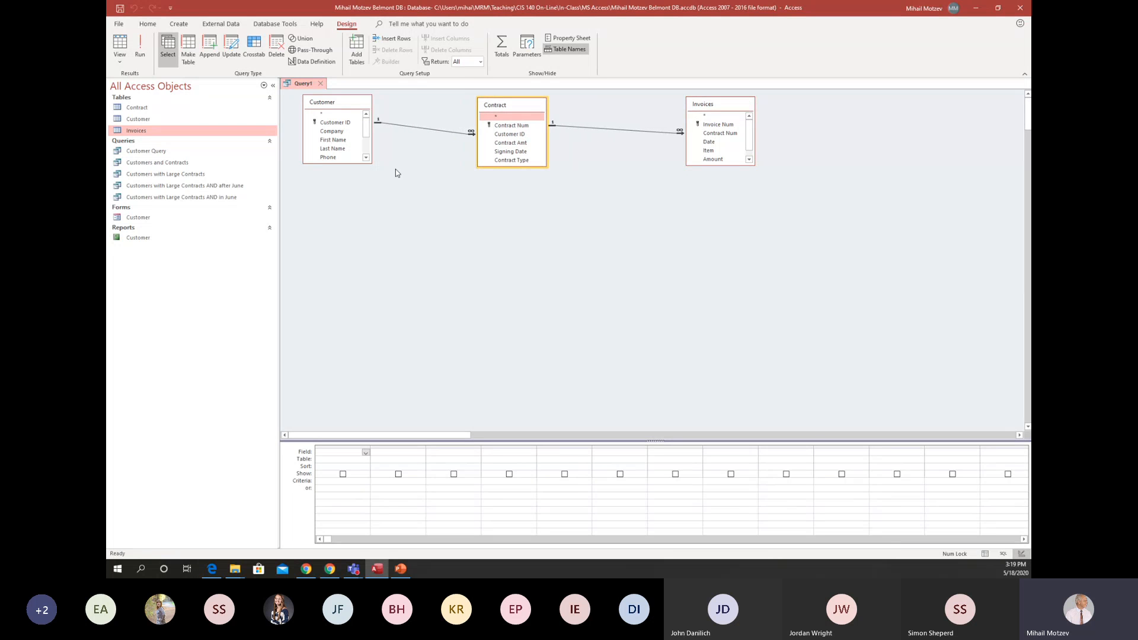
{"action": "left_click_drag", "start_coordinate": [366, 164], "coordinate": [366, 243]}
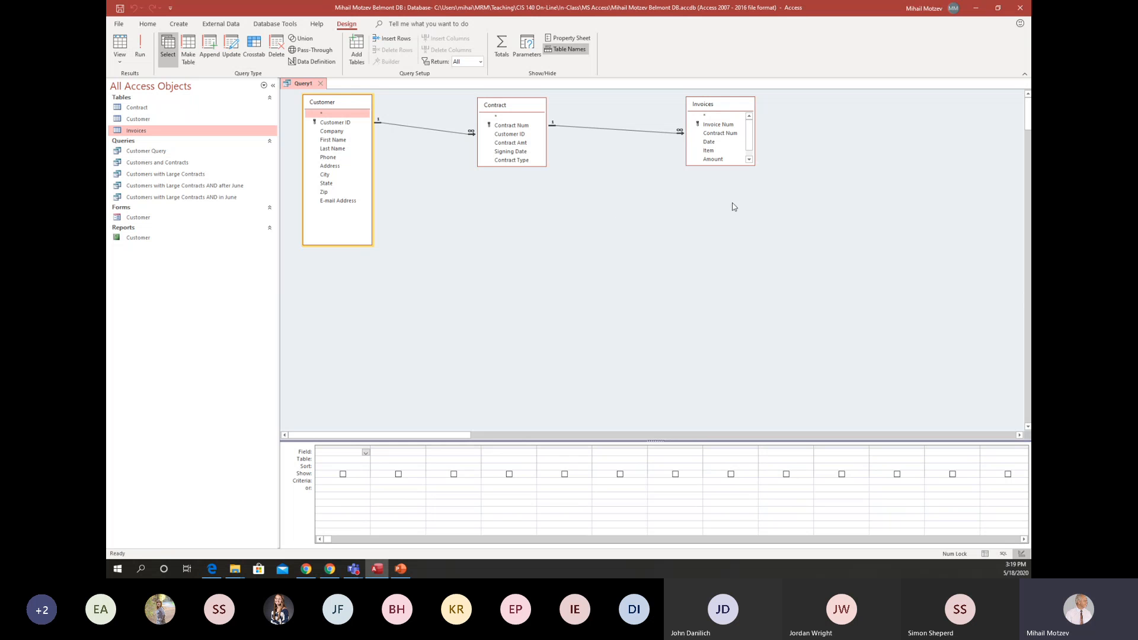
{"action": "left_click_drag", "start_coordinate": [744, 166], "coordinate": [745, 238]}
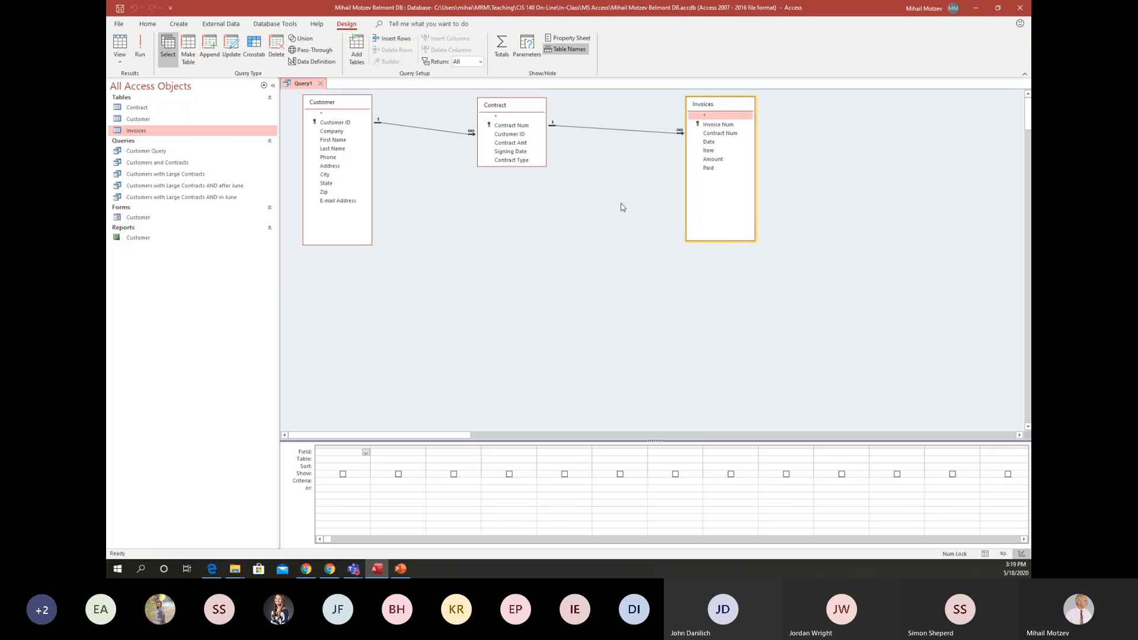
{"action": "left_click_drag", "start_coordinate": [520, 106], "coordinate": [542, 104]}
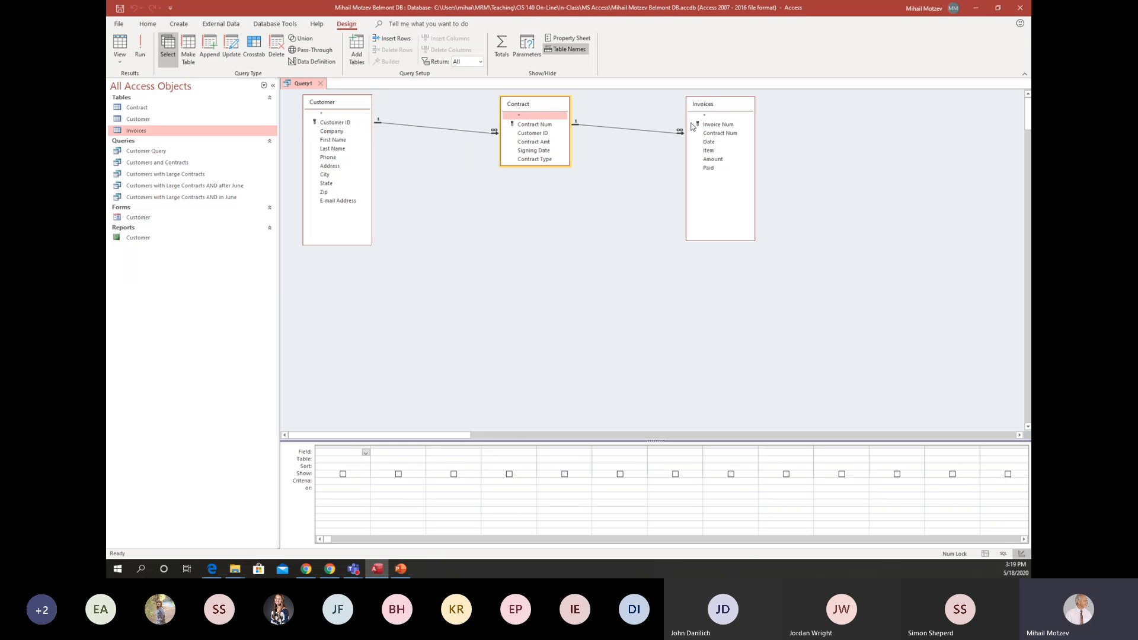
Add Company and City from Customer, plus Contract Type and Contract Amt from Contract, to the query grid, lengthening the Contract field list.
{"action": "double_click", "coordinate": [336, 132]}
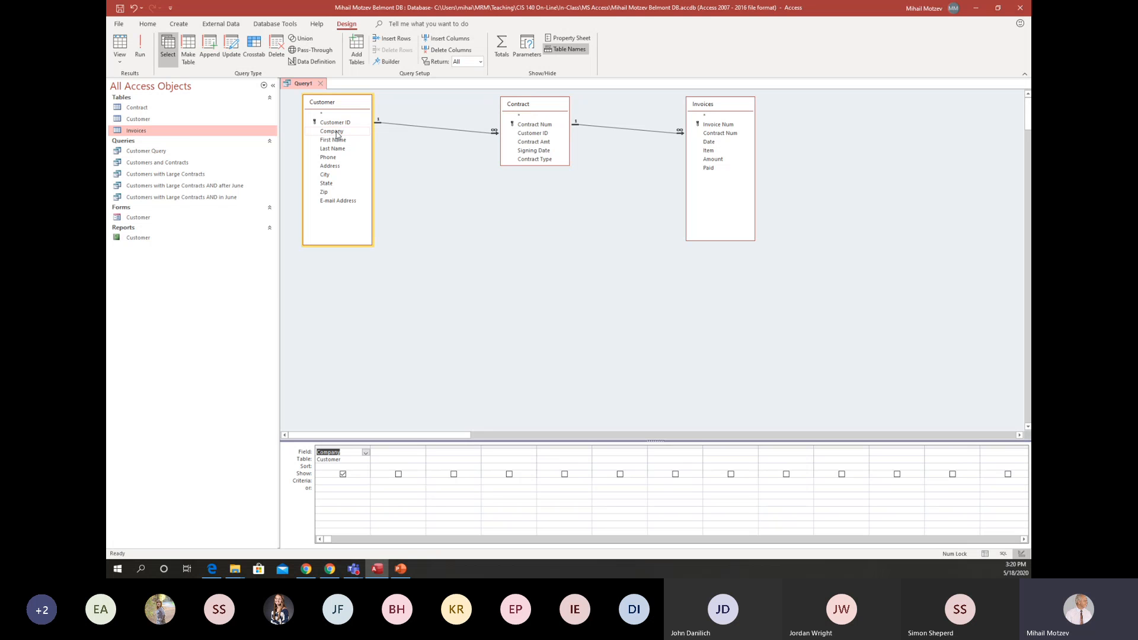
{"action": "double_click", "coordinate": [326, 175]}
{"action": "left_click_drag", "start_coordinate": [560, 166], "coordinate": [560, 209]}
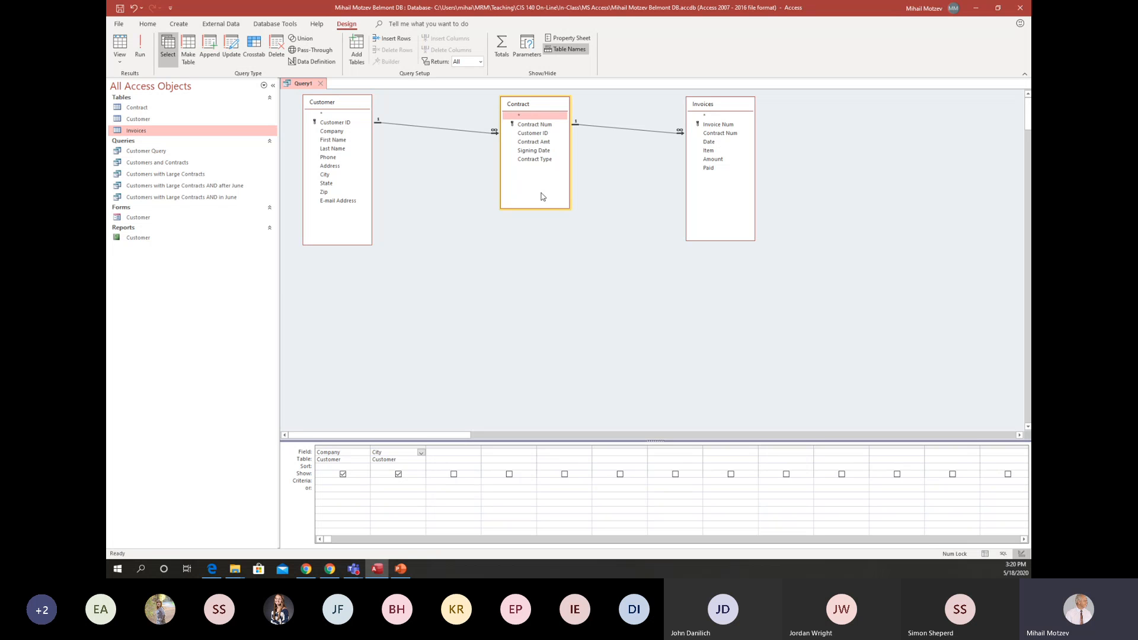
{"action": "double_click", "coordinate": [535, 160]}
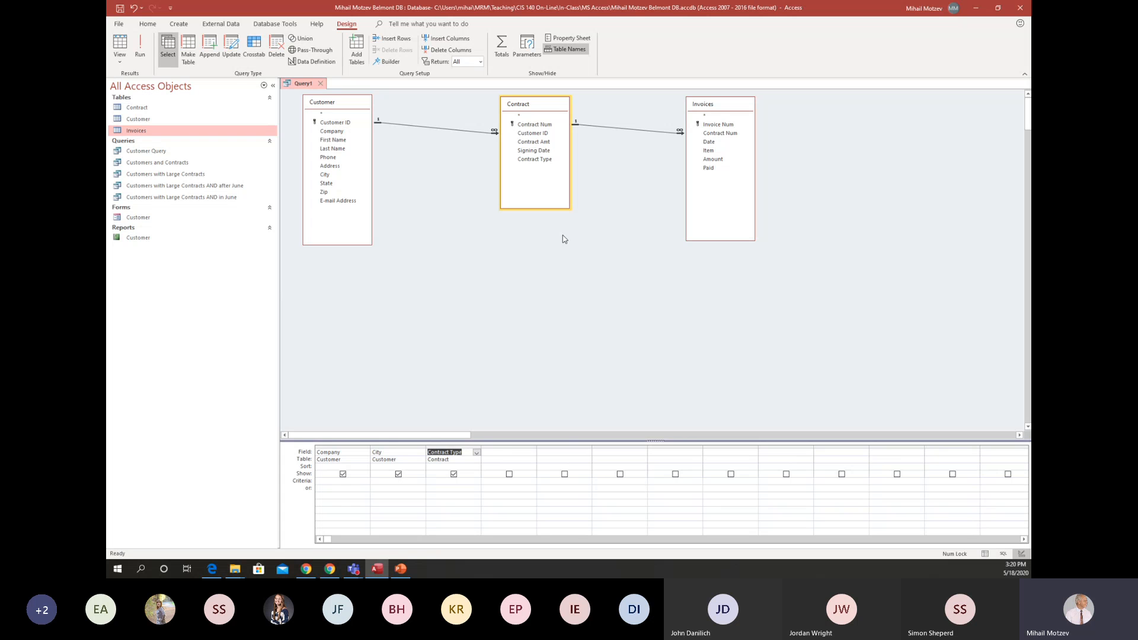
{"action": "double_click", "coordinate": [531, 142]}
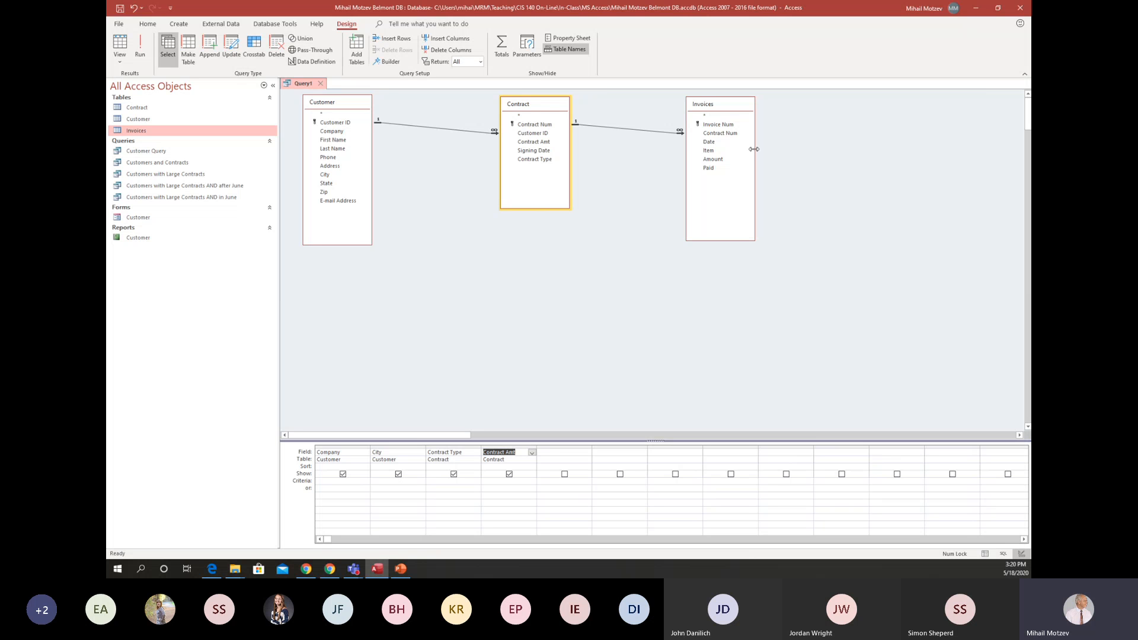
Add the Item, Amount and Paid fields from the Invoices table to the query grid and run the query.
{"action": "double_click", "coordinate": [710, 151]}
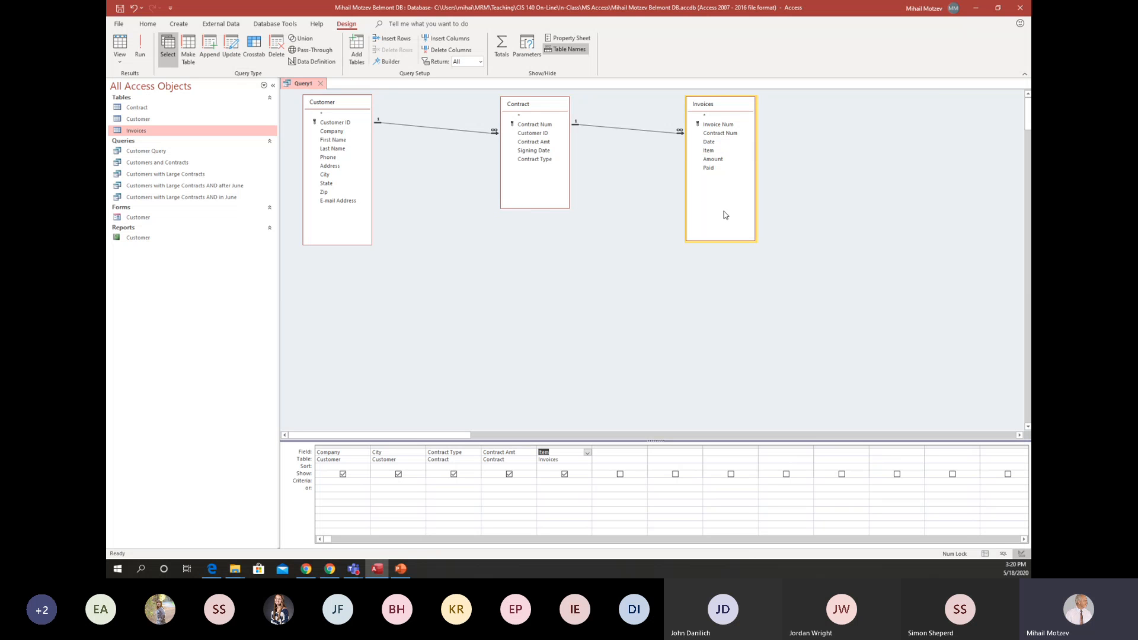
{"action": "double_click", "coordinate": [720, 160]}
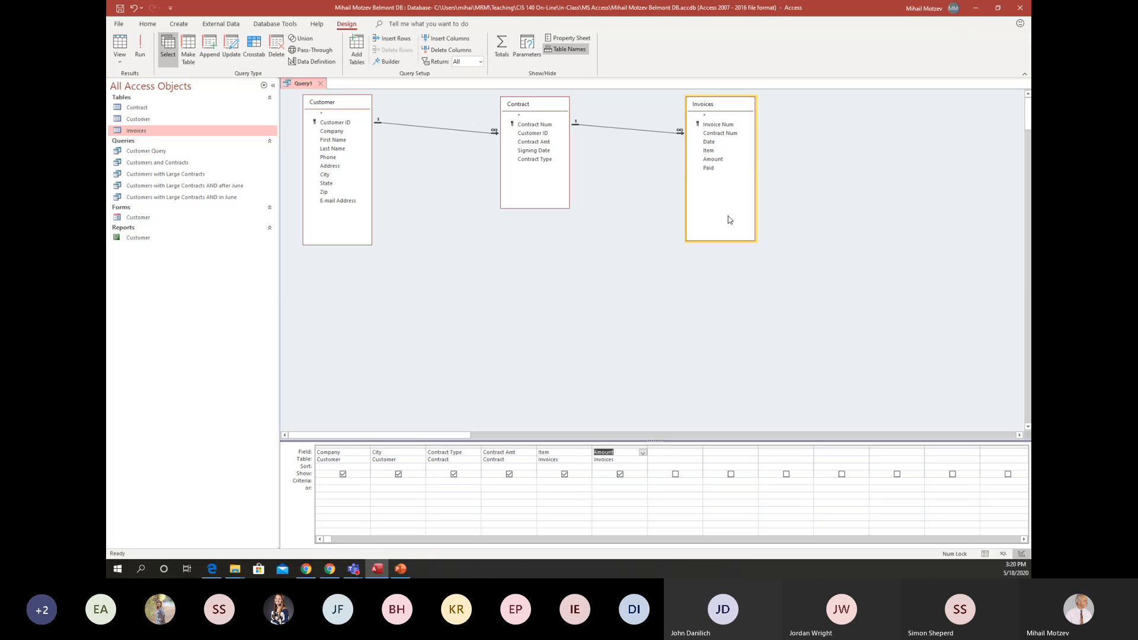
{"action": "double_click", "coordinate": [709, 168]}
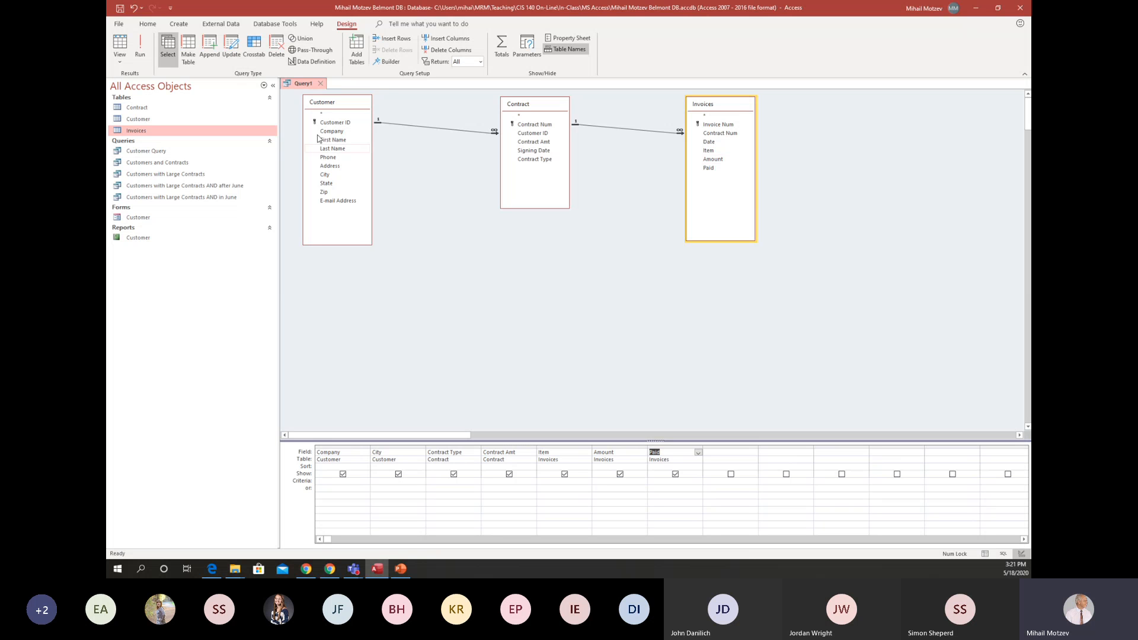
{"action": "left_click", "coordinate": [141, 43]}
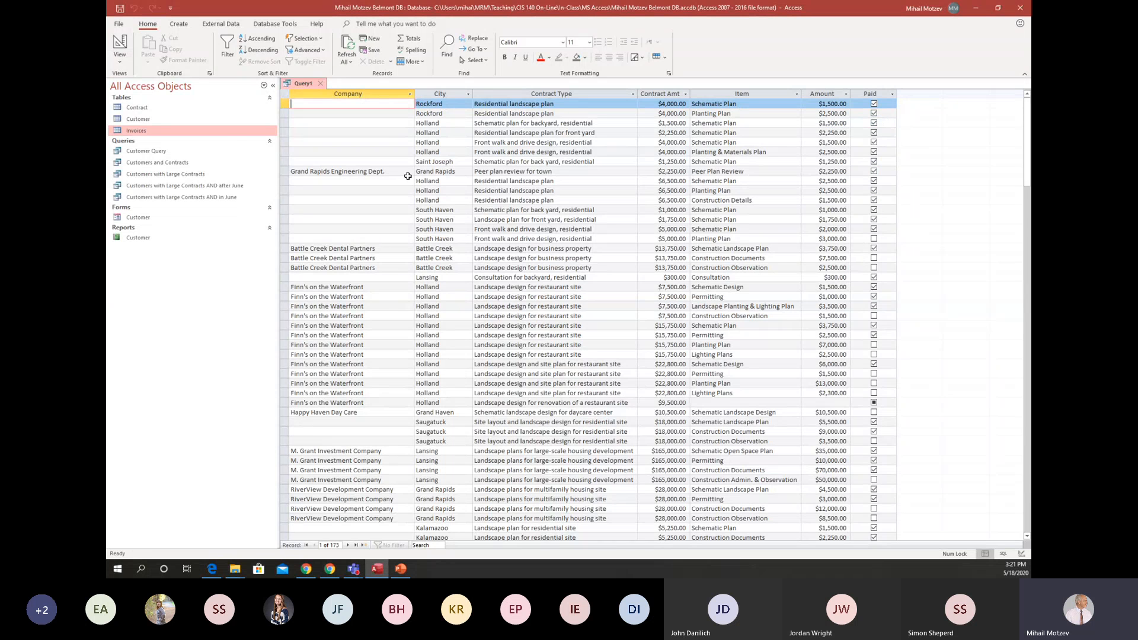
Return to Design view, set the City criterion to Holland, and run the query.
{"action": "left_click", "coordinate": [120, 42]}
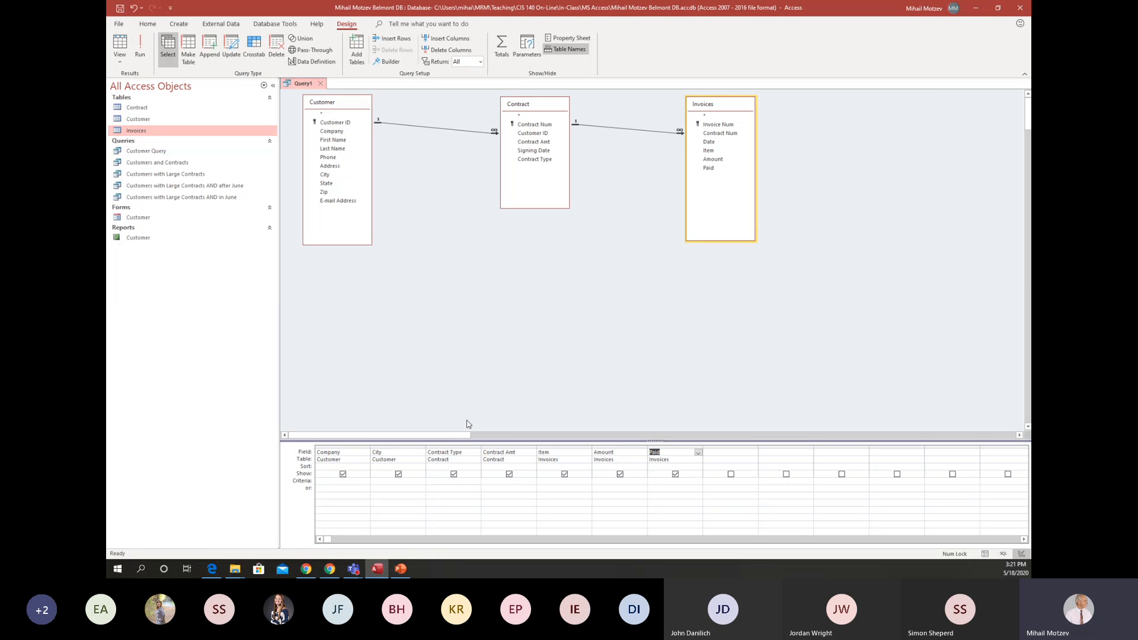
{"action": "left_click", "coordinate": [386, 482]}
{"action": "type", "text": "Holland"}
{"action": "left_click", "coordinate": [140, 52]}
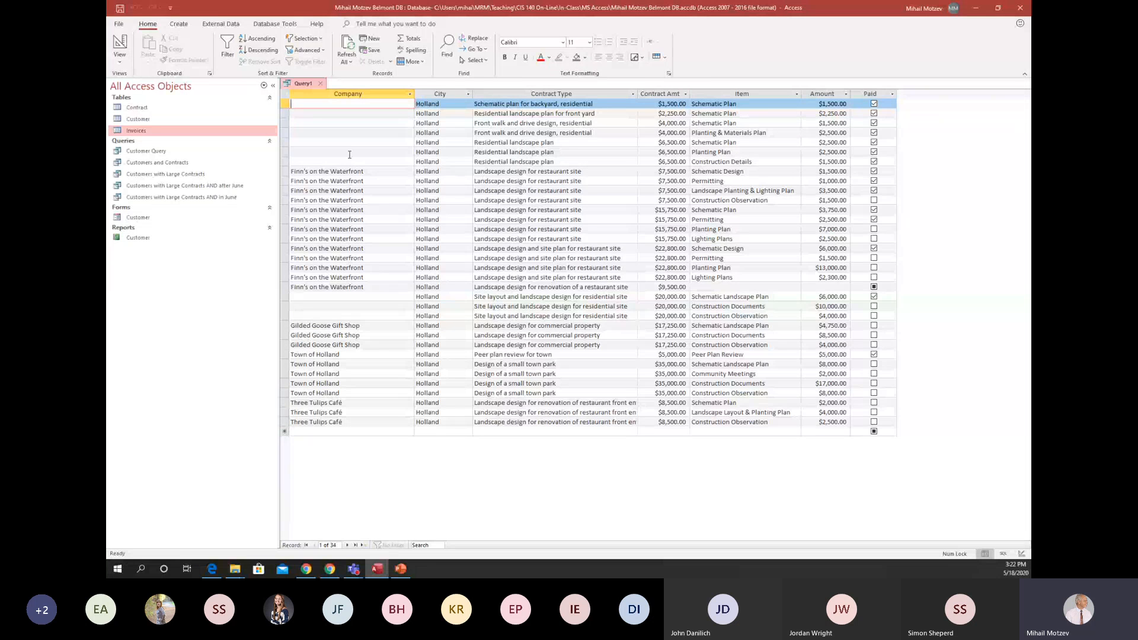
Return the query to Design view, check the Paid field's data type in the Invoices table design, and close that table.
{"action": "left_click", "coordinate": [121, 41]}
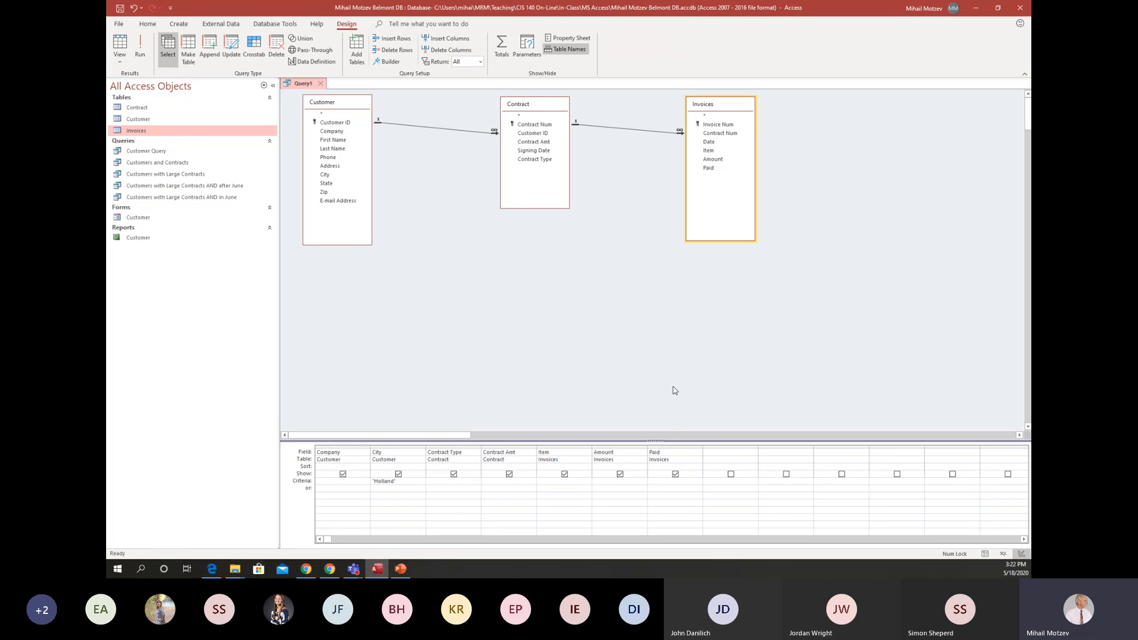
{"action": "left_click", "coordinate": [162, 135]}
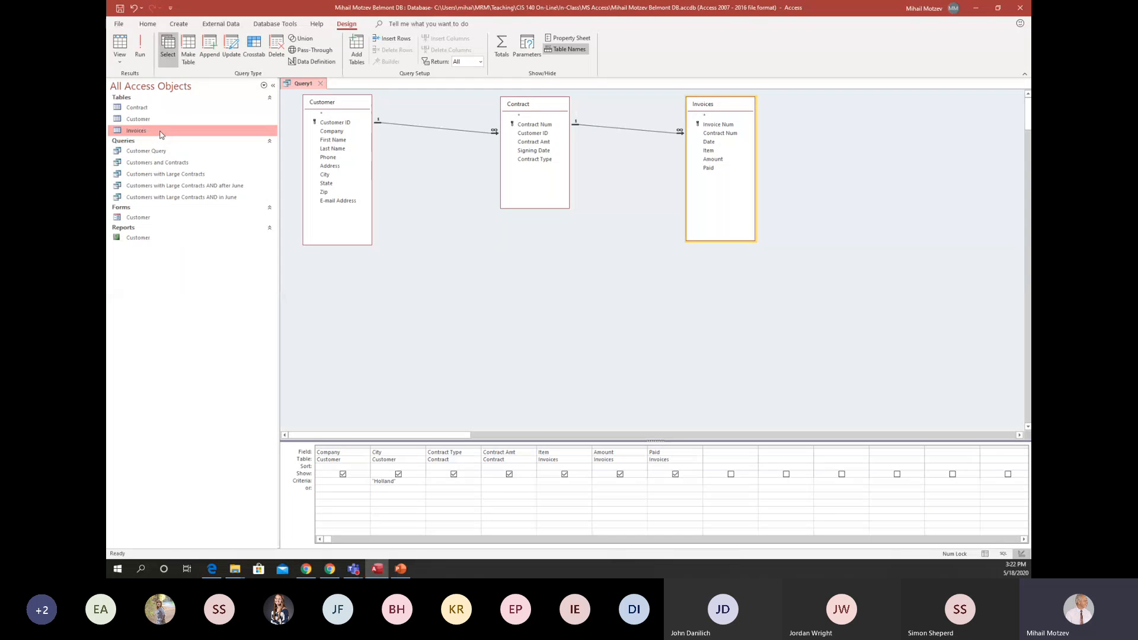
{"action": "double_click", "coordinate": [153, 132]}
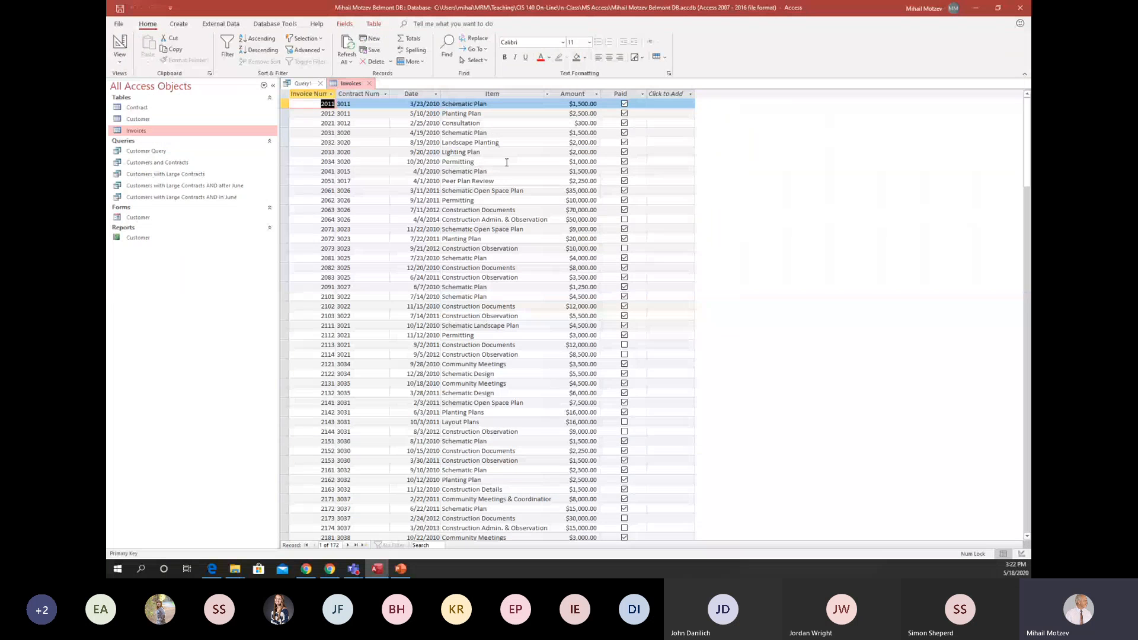
{"action": "left_click", "coordinate": [121, 42]}
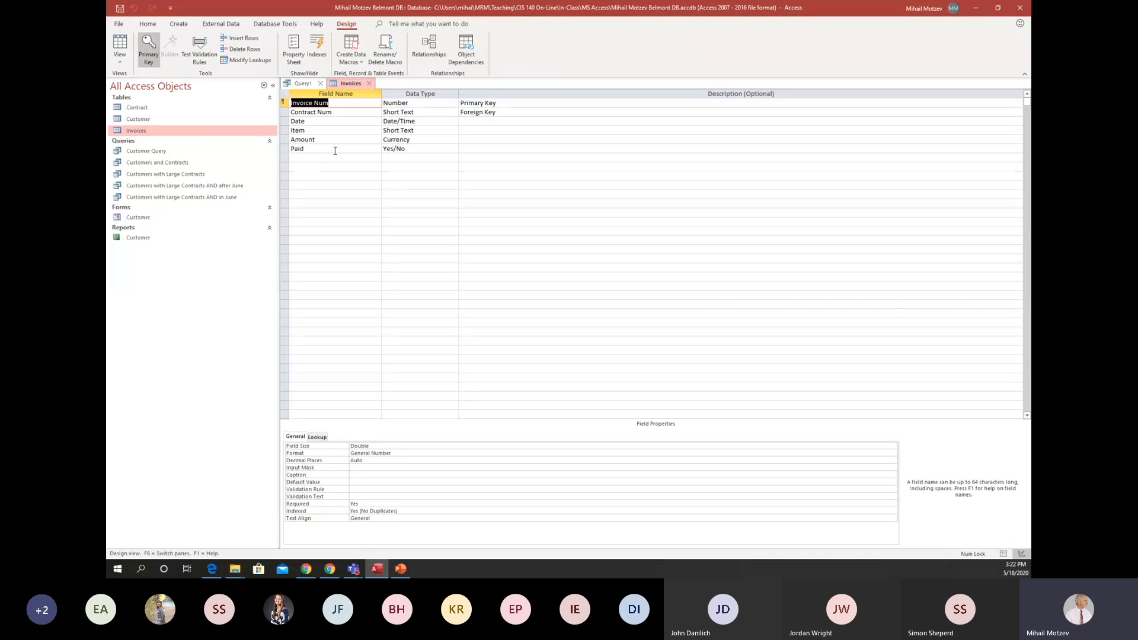
{"action": "left_click", "coordinate": [481, 149]}
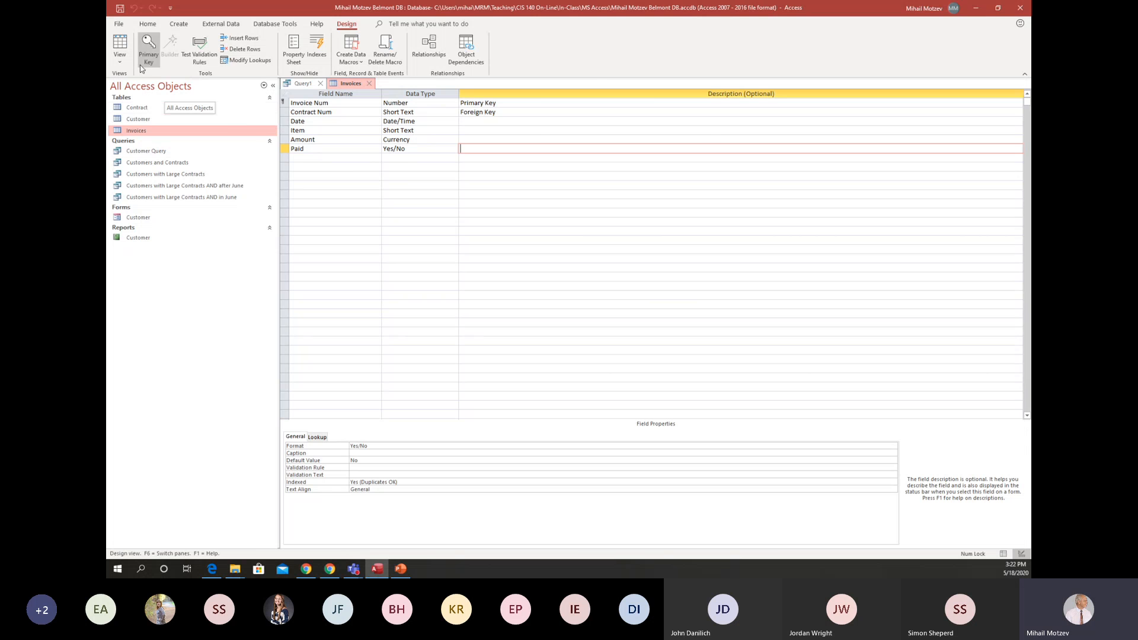
{"action": "left_click", "coordinate": [369, 84]}
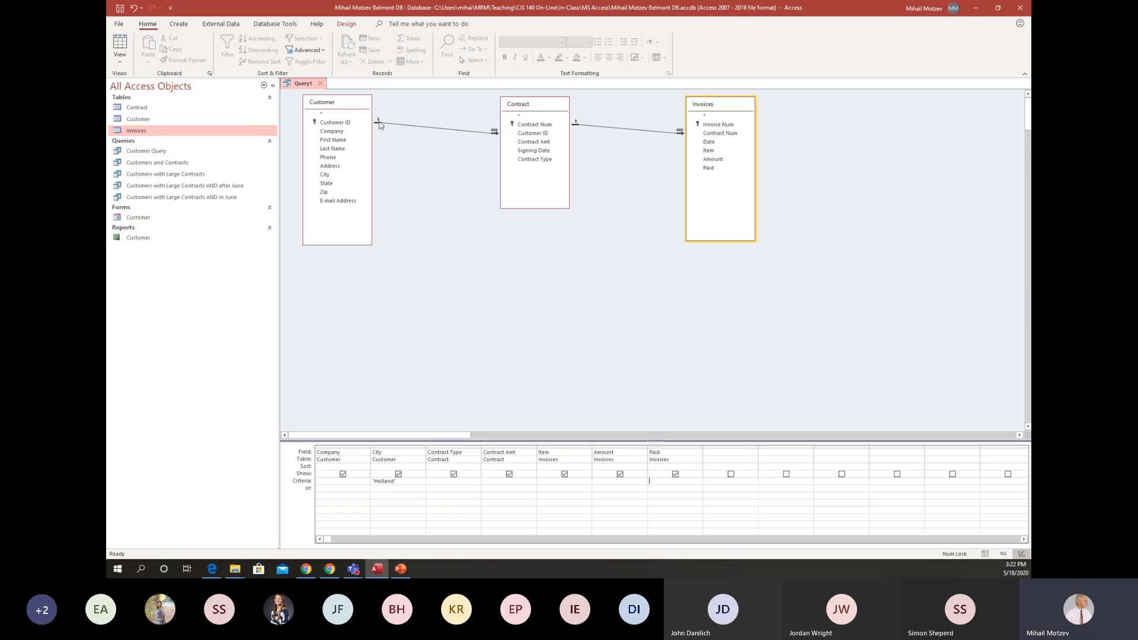
Enter No on the or row of the Paid field, as an alternative to the City criterion.
{"action": "left_click", "coordinate": [675, 494]}
{"action": "type", "text": "N"}
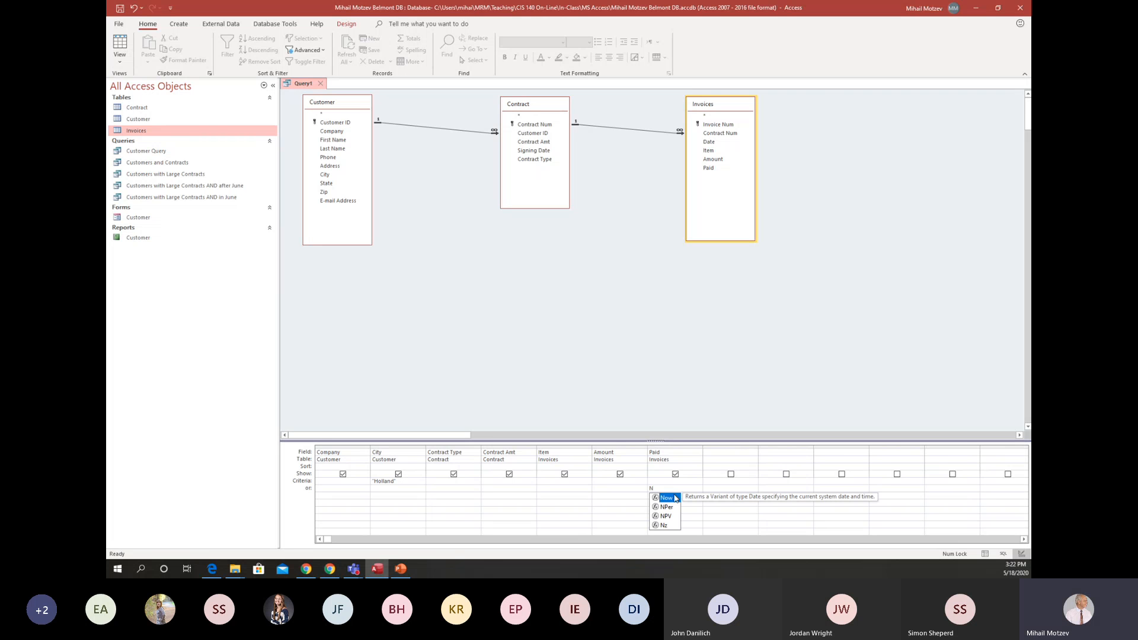
{"action": "type", "text": "o"}
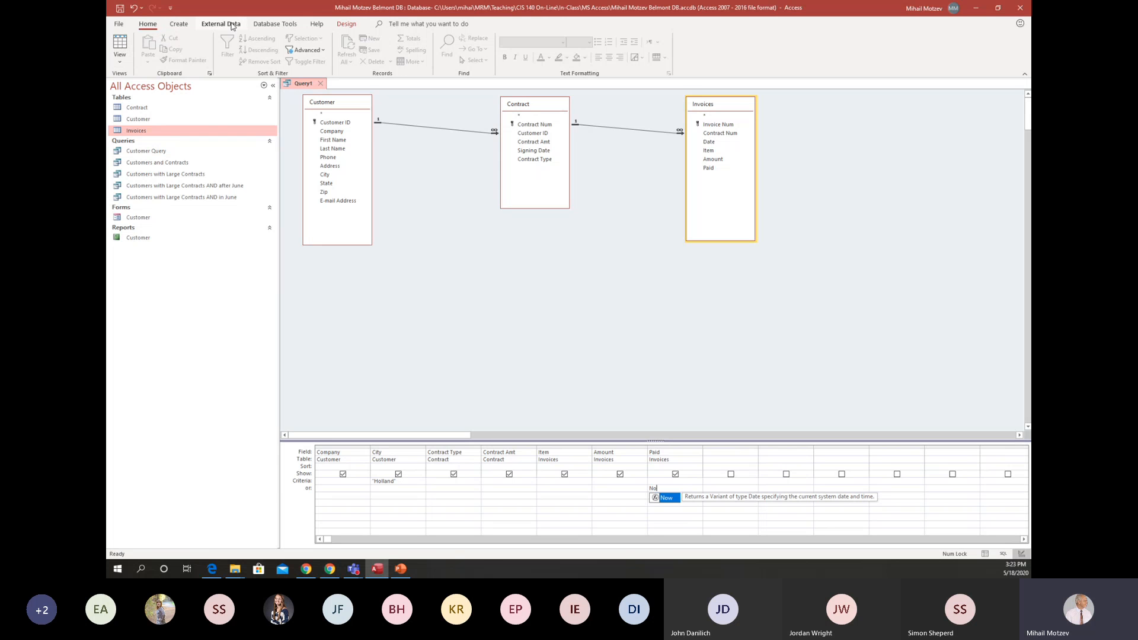
{"action": "left_click", "coordinate": [182, 26]}
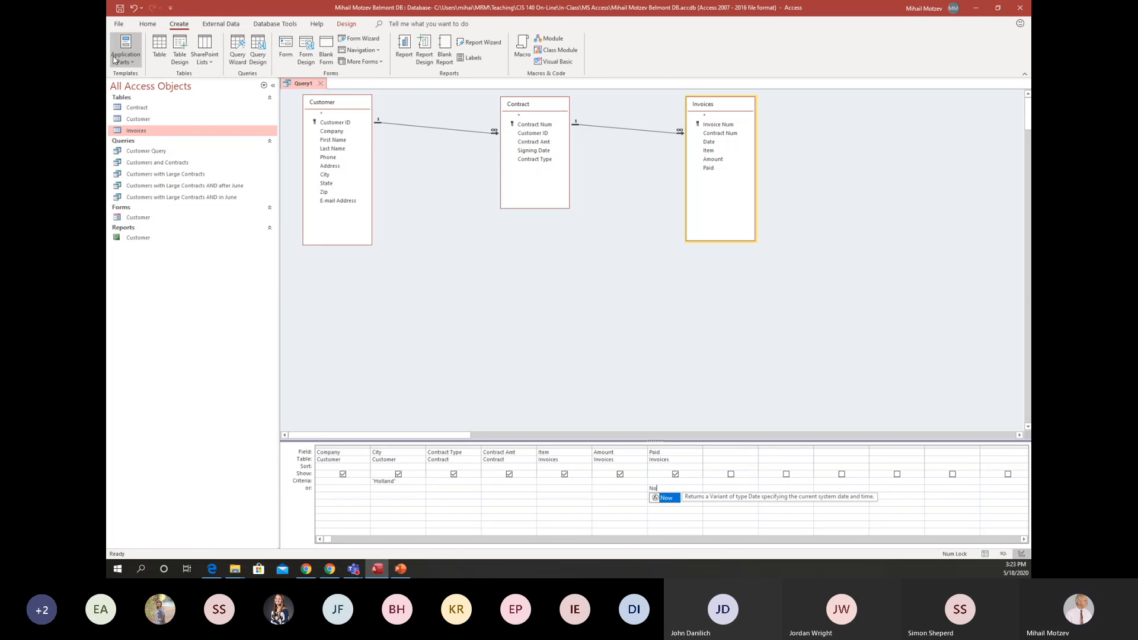
{"action": "left_click", "coordinate": [259, 53]}
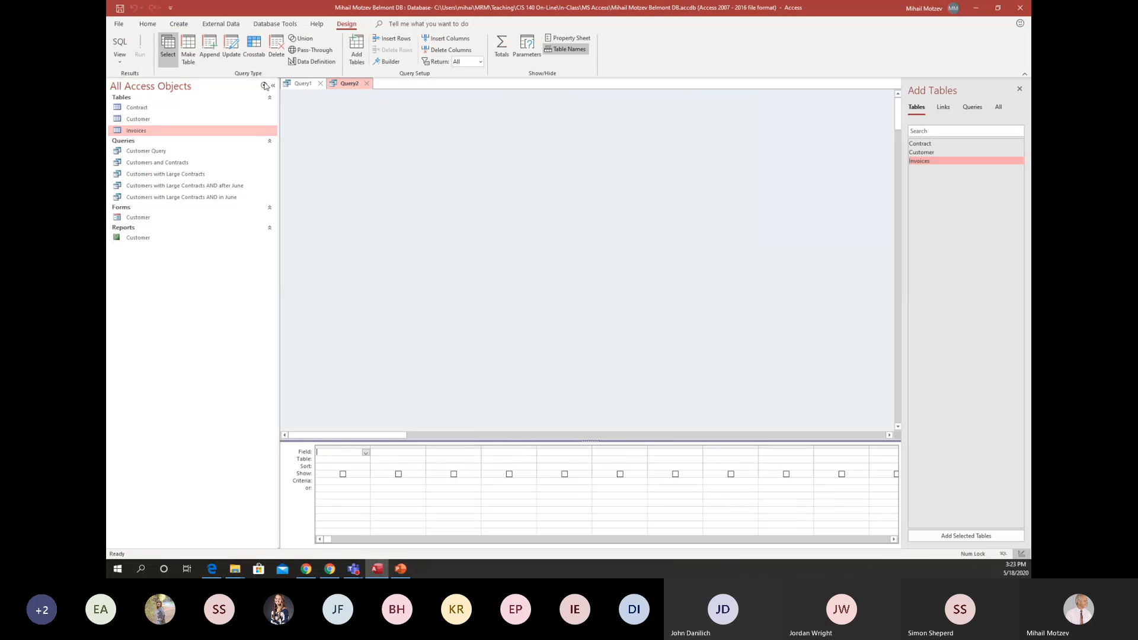
{"action": "left_click", "coordinate": [367, 83]}
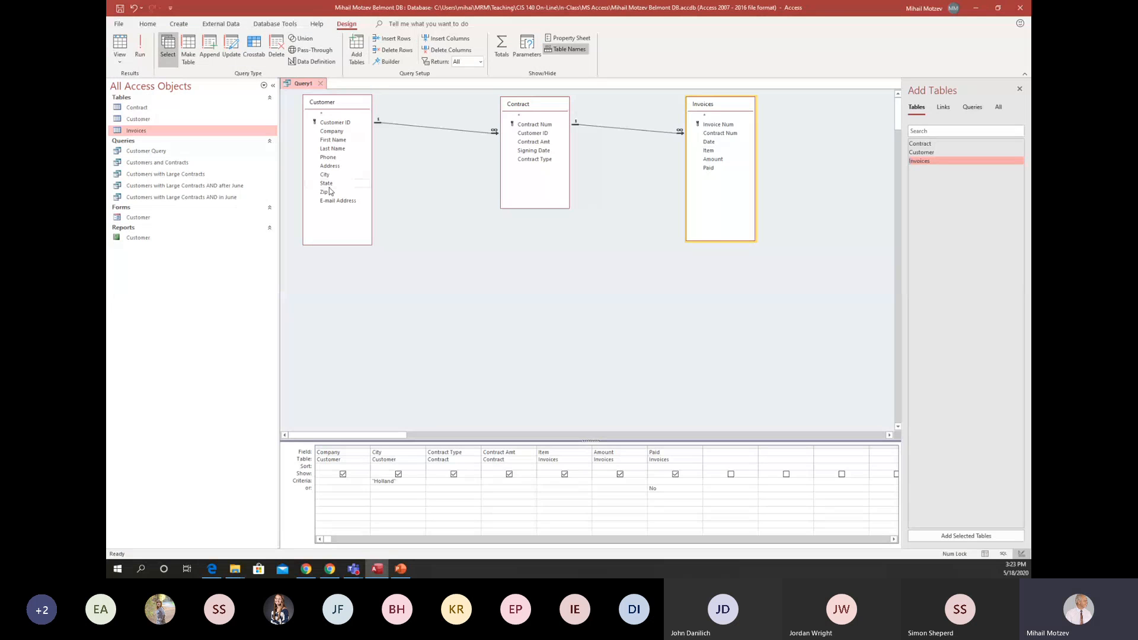
Run the query and look through its results, and check the cities in the Customer table before closing it.
{"action": "left_click", "coordinate": [139, 48]}
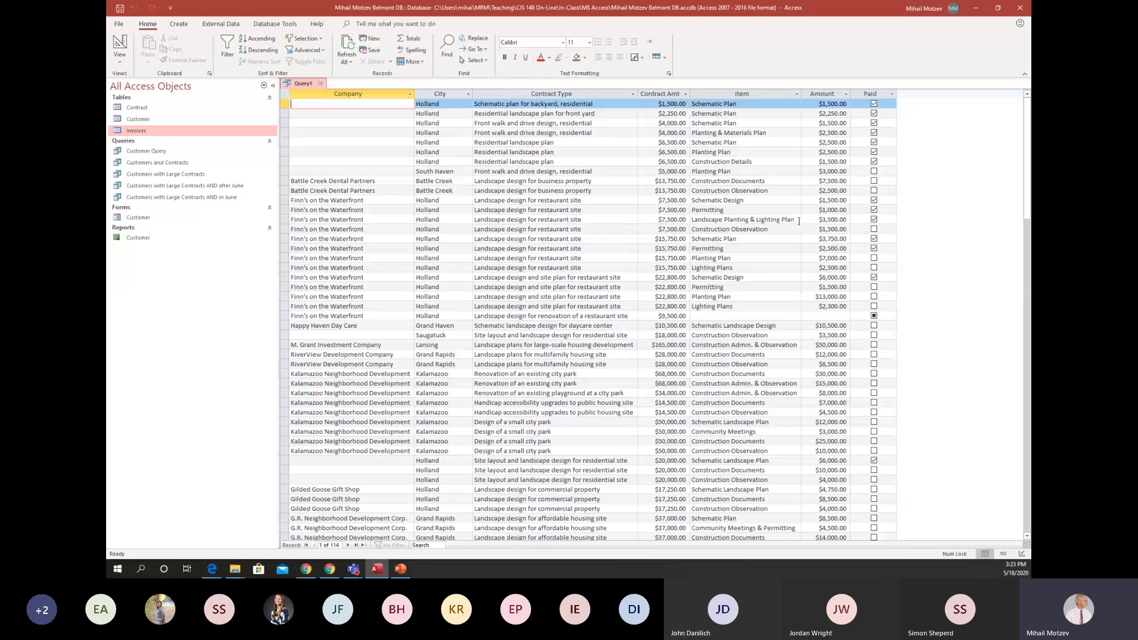
{"action": "scroll", "coordinate": [798, 222], "scroll_direction": "down", "scroll_amount": 9}
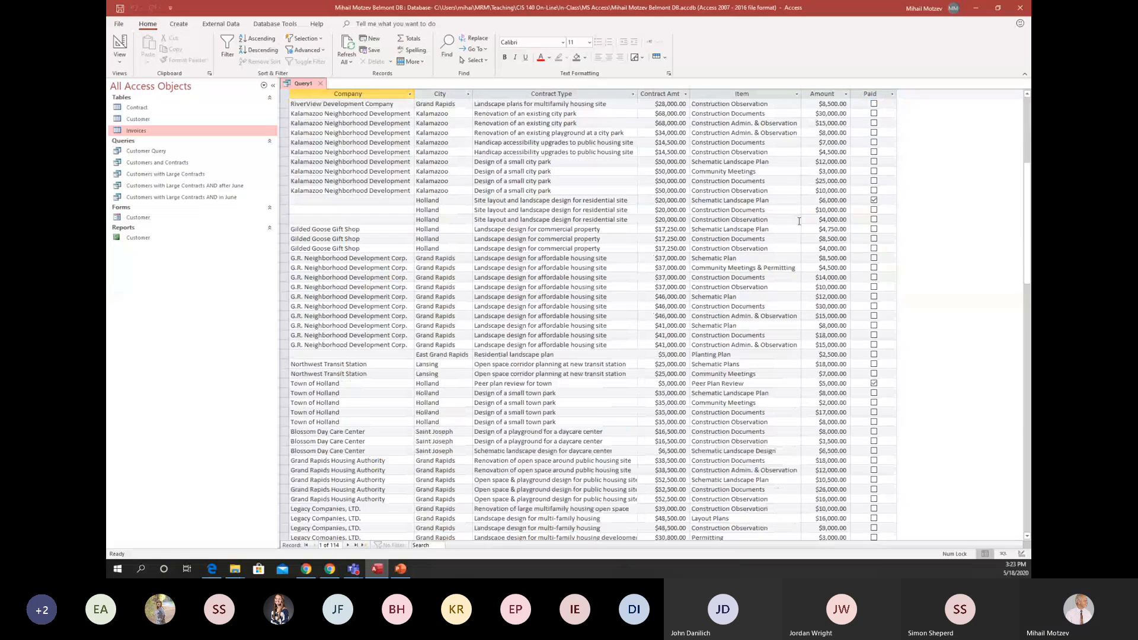
{"action": "scroll", "coordinate": [799, 221], "scroll_direction": "down", "scroll_amount": 5}
{"action": "scroll", "coordinate": [799, 221], "scroll_direction": "down", "scroll_amount": 11}
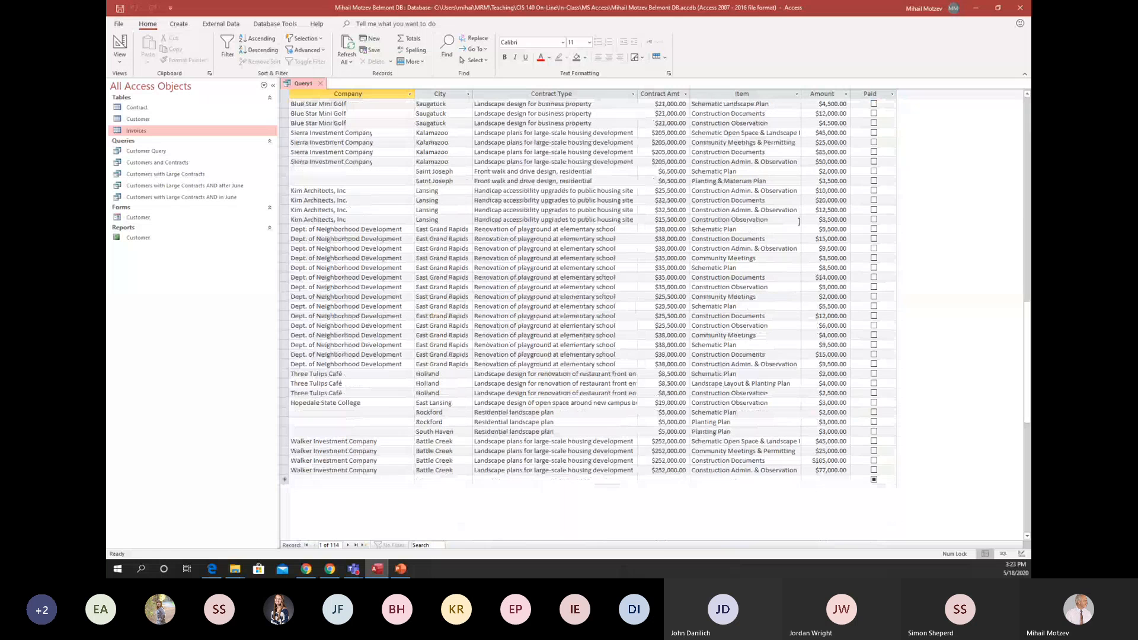
{"action": "scroll", "coordinate": [799, 221], "scroll_direction": "up", "scroll_amount": 20}
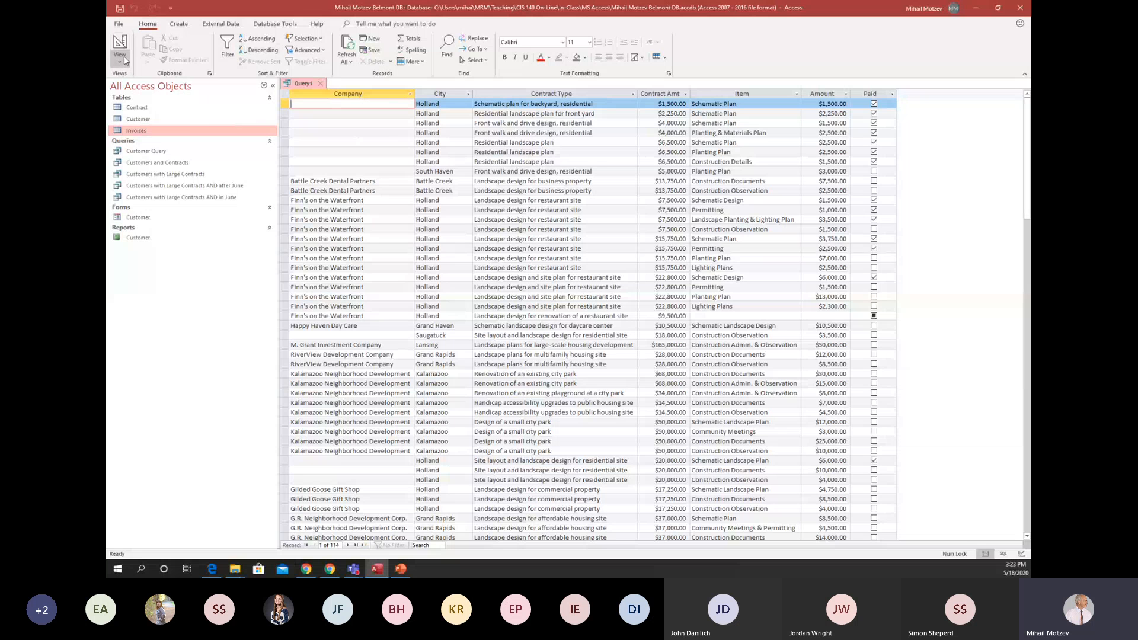
{"action": "double_click", "coordinate": [150, 120]}
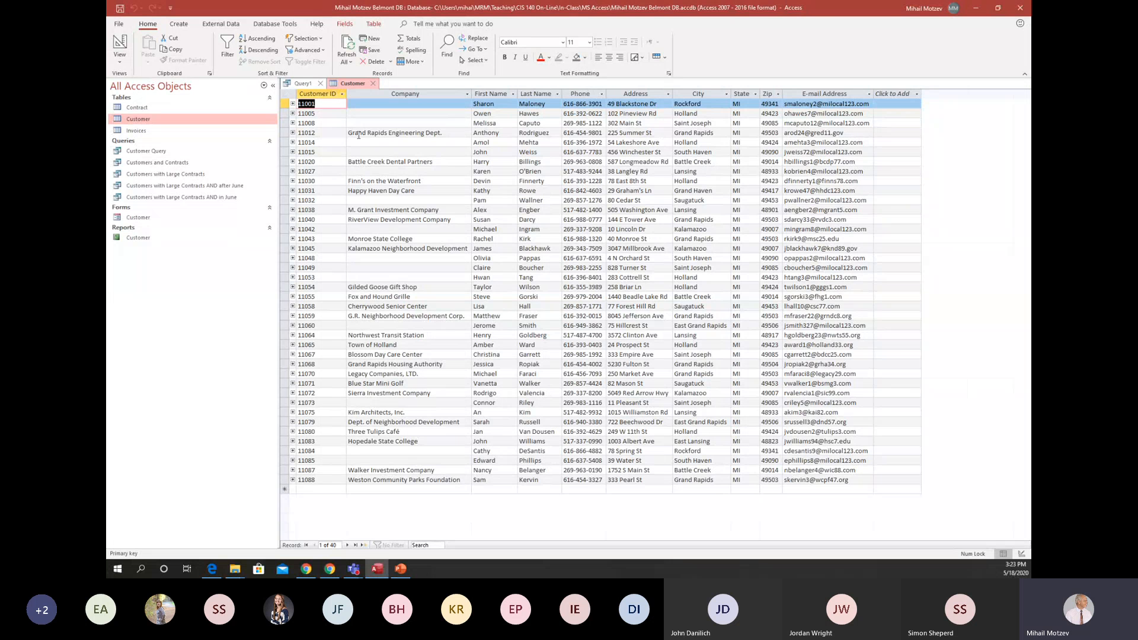
{"action": "left_click", "coordinate": [374, 83]}
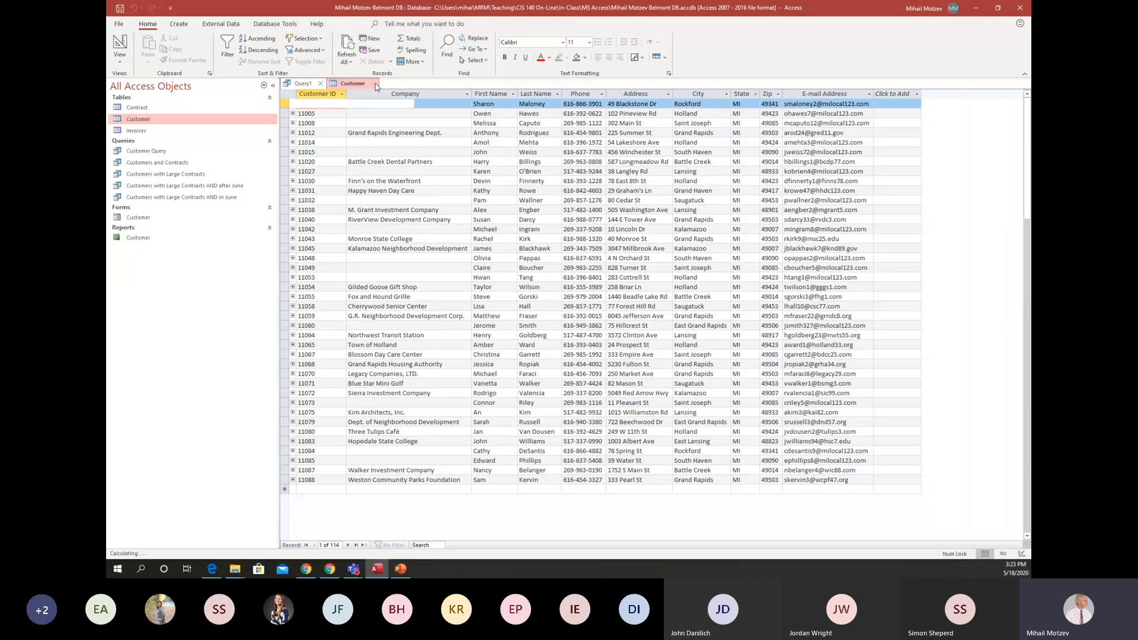
Return to Design view, replace the City criterion with Rockford, and run the query.
{"action": "left_click", "coordinate": [119, 45]}
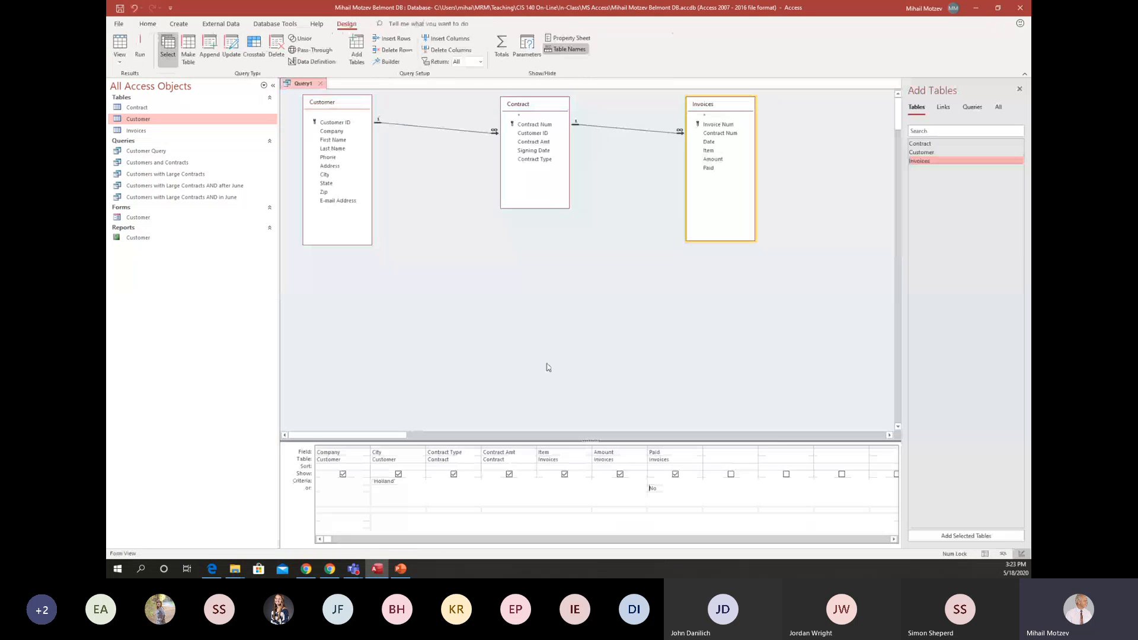
{"action": "left_click", "coordinate": [405, 482]}
{"action": "key", "text": "BackSpace"}
{"action": "key", "text": "BackSpace"}
{"action": "key", "text": "BackSpace"}
{"action": "key", "text": "BackSpace"}
{"action": "key", "text": "BackSpace"}
{"action": "key", "text": "BackSpace"}
{"action": "key", "text": "BackSpace"}
{"action": "key", "text": "BackSpace"}
{"action": "key", "text": "BackSpace"}
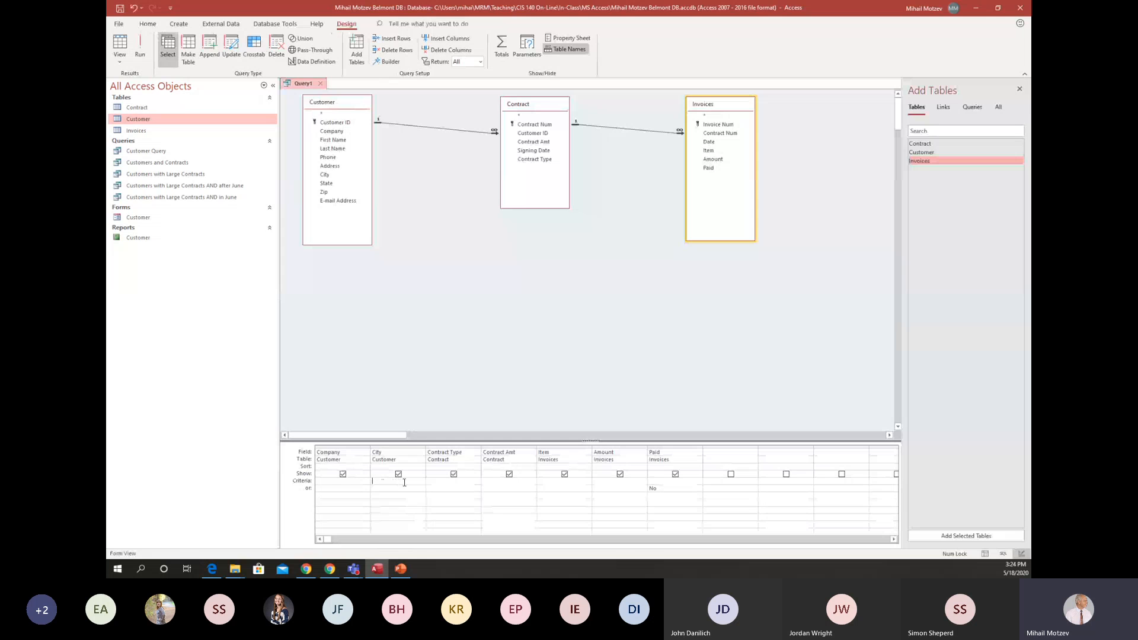
{"action": "type", "text": "Rock"}
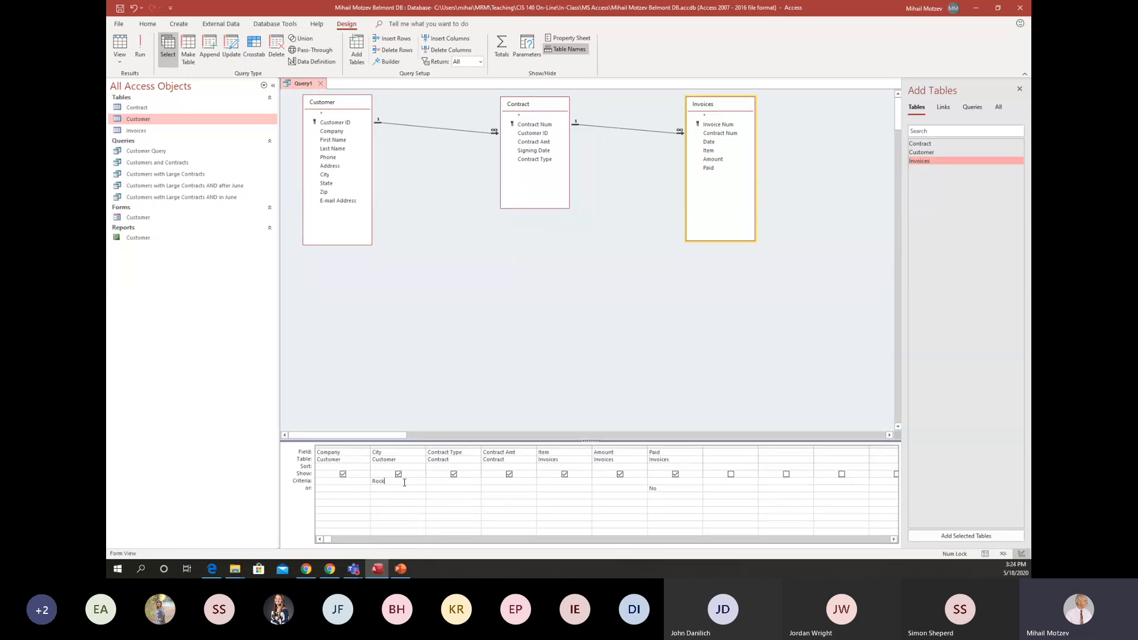
{"action": "type", "text": "ford"}
{"action": "left_click", "coordinate": [139, 48]}
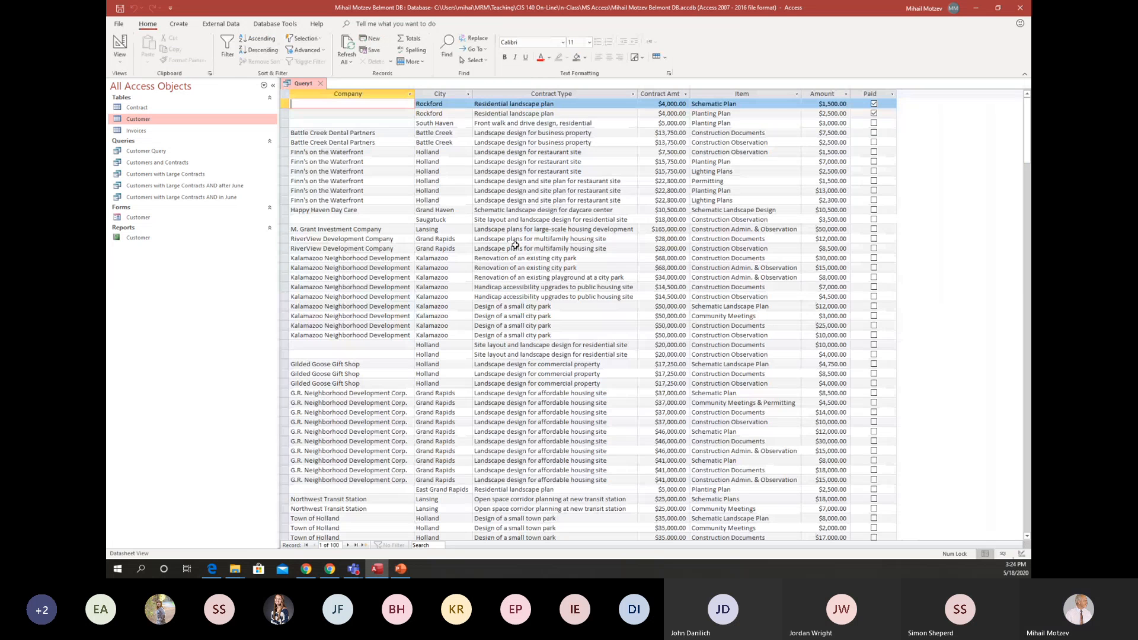
Look through the query results, and view the Paid column's filter options without applying any.
{"action": "scroll", "coordinate": [515, 244], "scroll_direction": "down", "scroll_amount": 20}
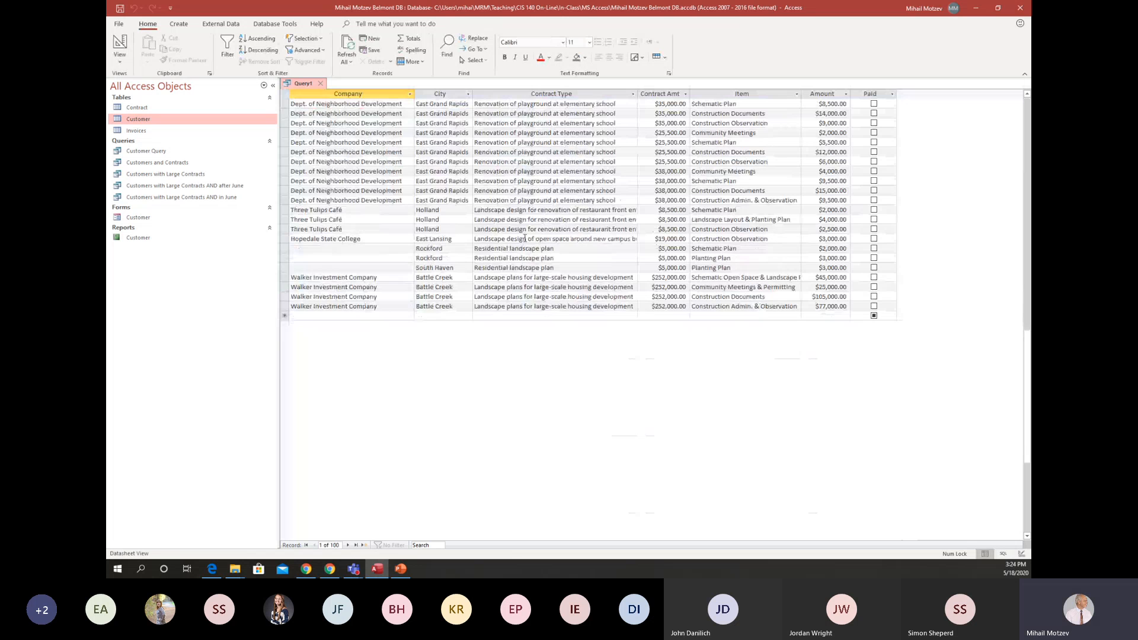
{"action": "scroll", "coordinate": [525, 237], "scroll_direction": "up", "scroll_amount": 15}
{"action": "scroll", "coordinate": [525, 237], "scroll_direction": "up", "scroll_amount": 11}
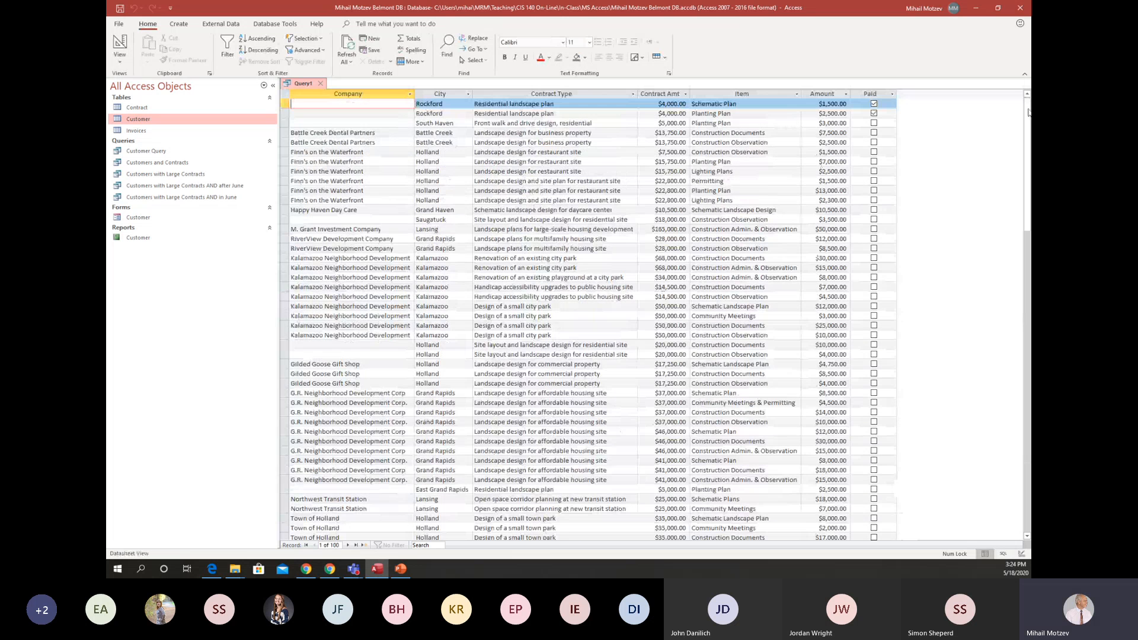
{"action": "left_click", "coordinate": [892, 94]}
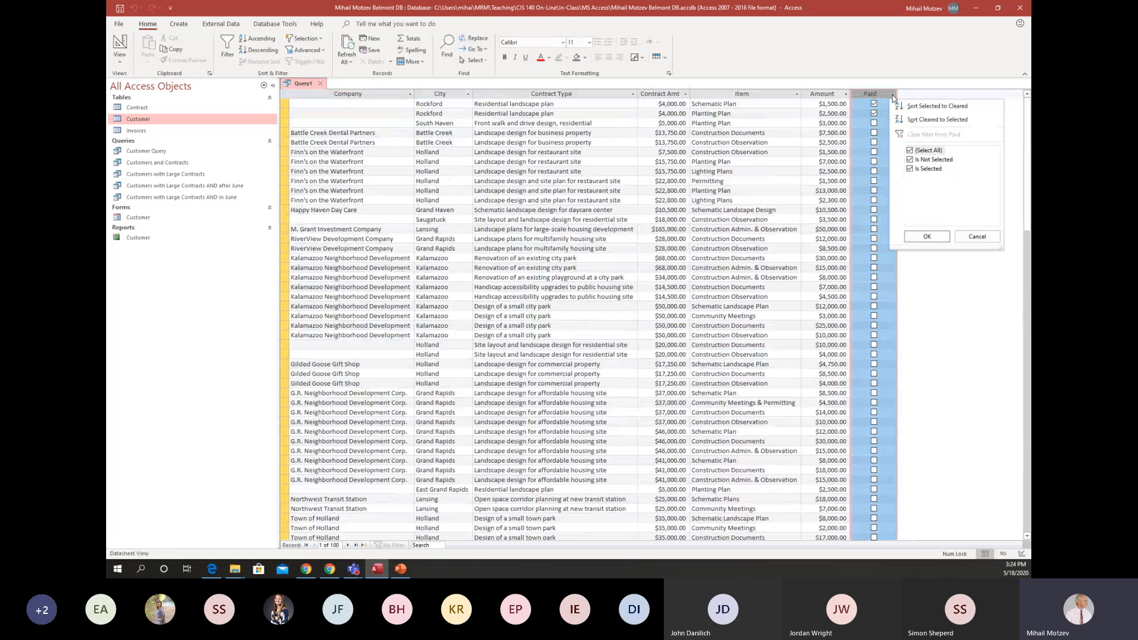
{"action": "left_click", "coordinate": [996, 239]}
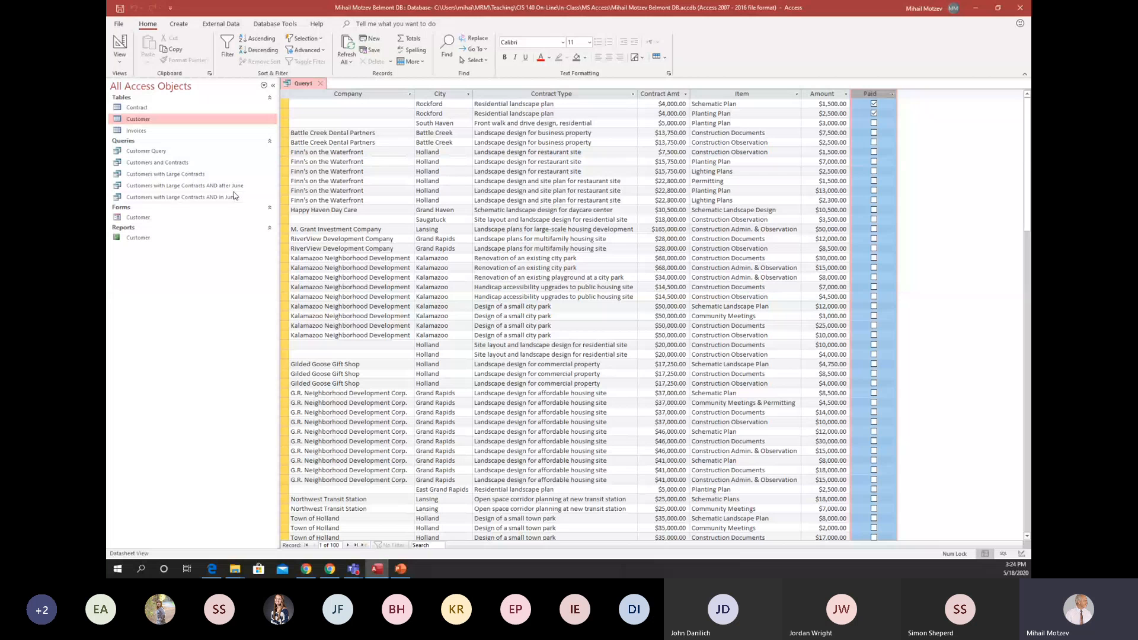
Return to Design view, sort the City field in ascending order, and run the query to look through its results.
{"action": "left_click", "coordinate": [120, 41]}
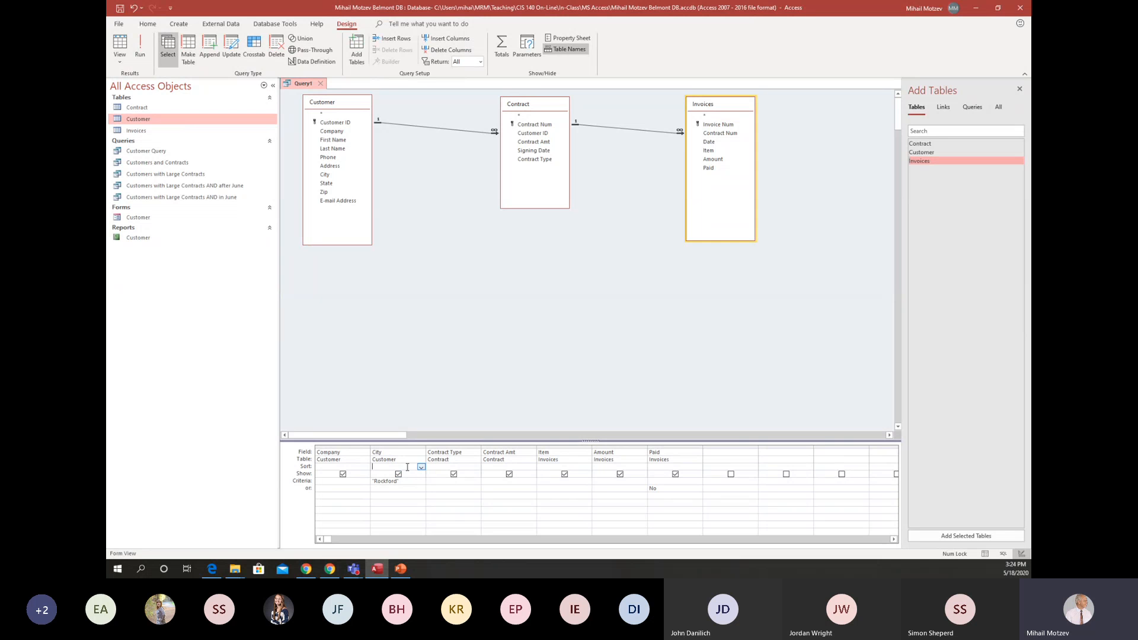
{"action": "left_click", "coordinate": [423, 468]}
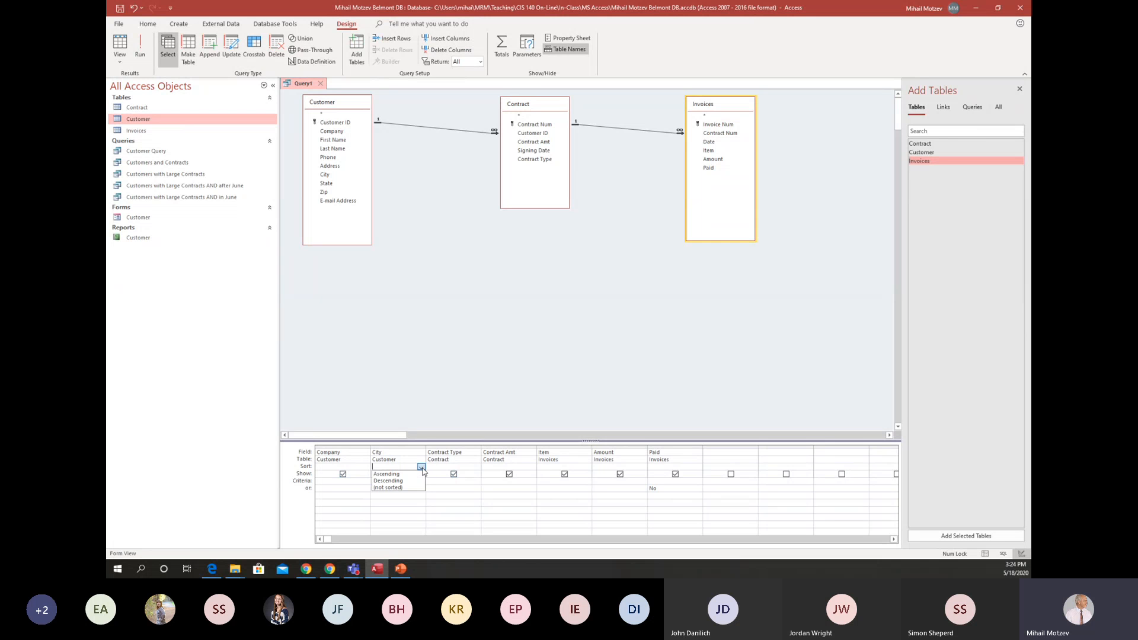
{"action": "left_click", "coordinate": [421, 474]}
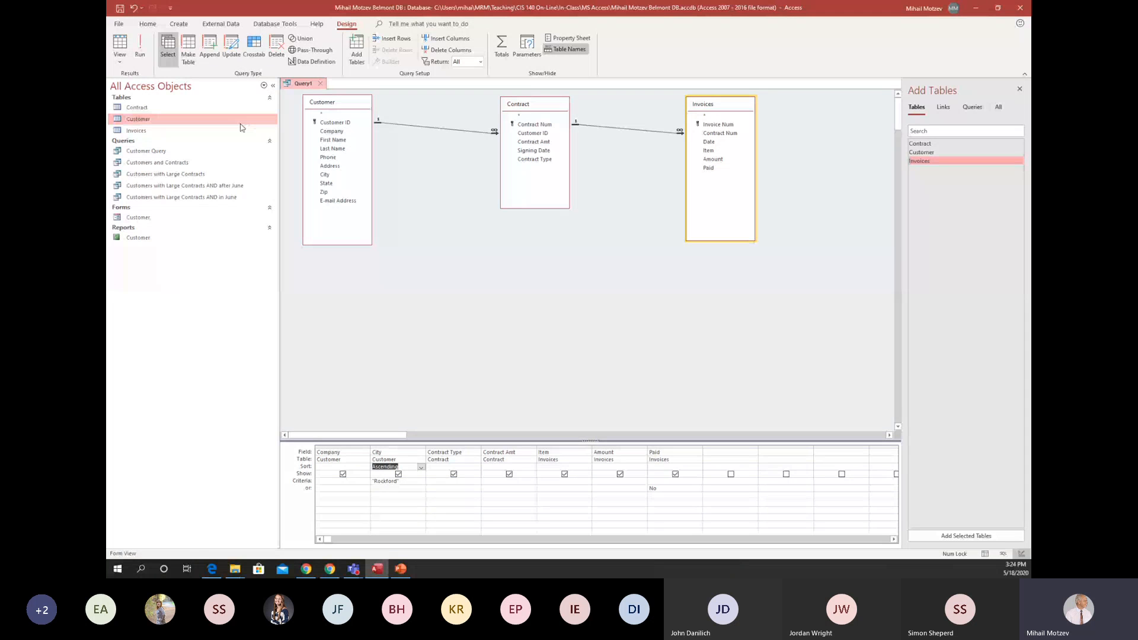
{"action": "left_click", "coordinate": [141, 48]}
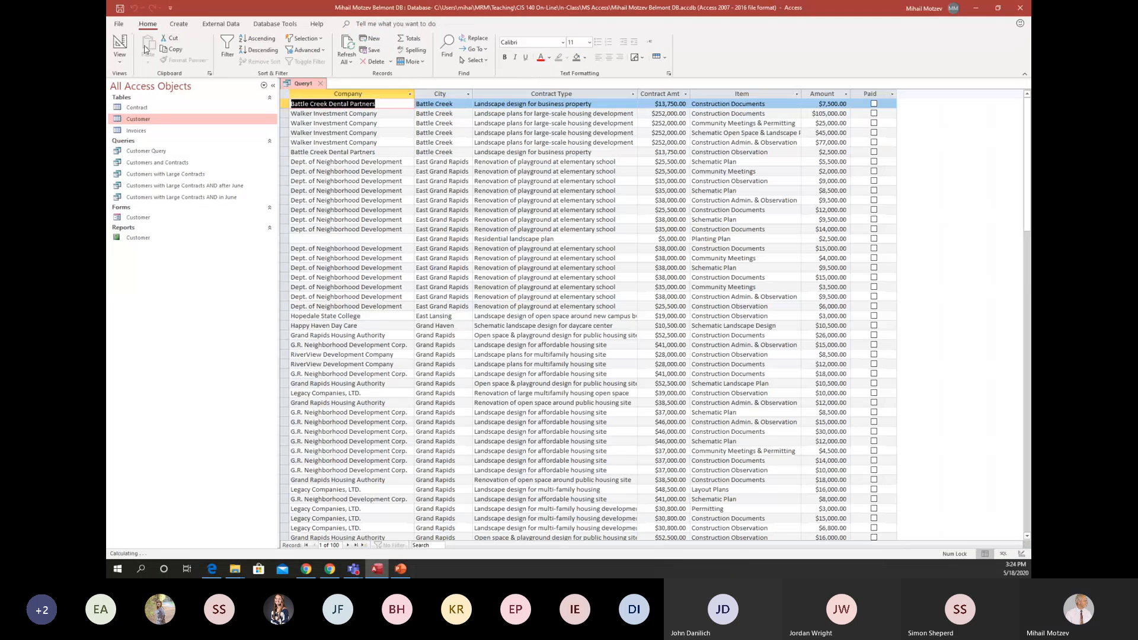
{"action": "scroll", "coordinate": [518, 215], "scroll_direction": "down", "scroll_amount": 10}
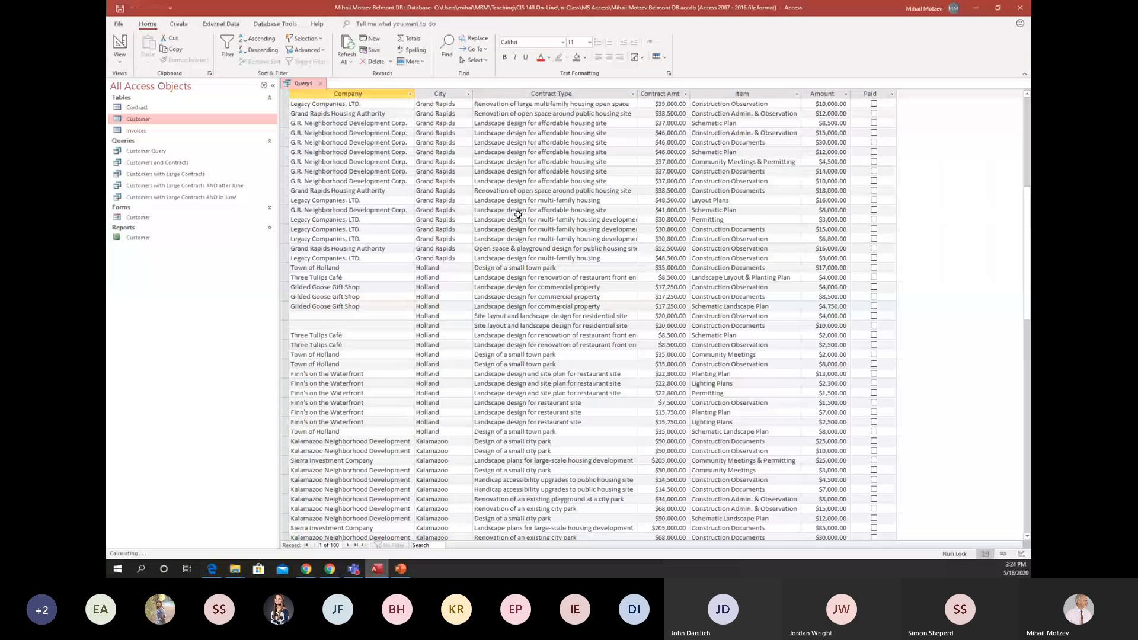
{"action": "scroll", "coordinate": [518, 215], "scroll_direction": "down", "scroll_amount": 11}
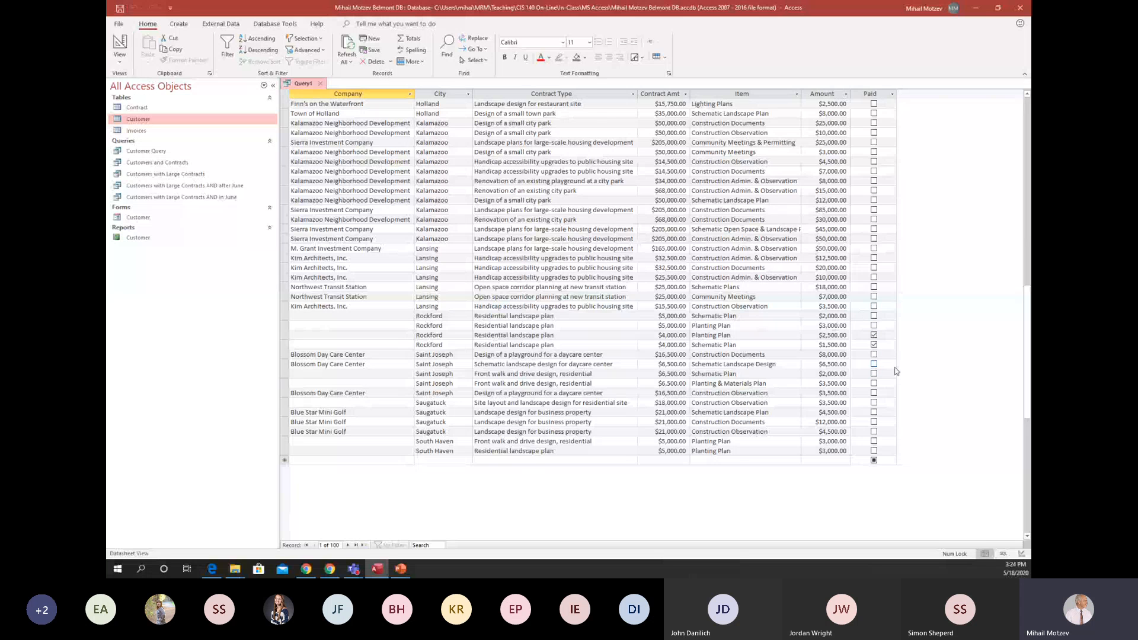
{"action": "scroll", "coordinate": [888, 375], "scroll_direction": "up", "scroll_amount": 20}
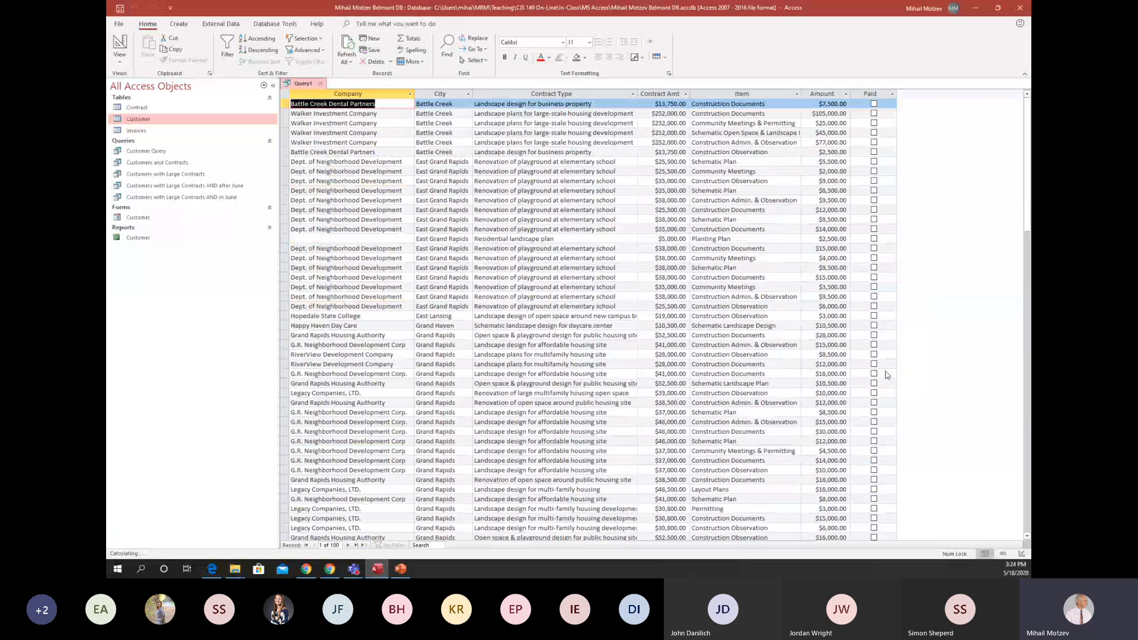
{"action": "scroll", "coordinate": [779, 320], "scroll_direction": "down", "scroll_amount": 6}
{"action": "scroll", "coordinate": [778, 320], "scroll_direction": "down", "scroll_amount": 18}
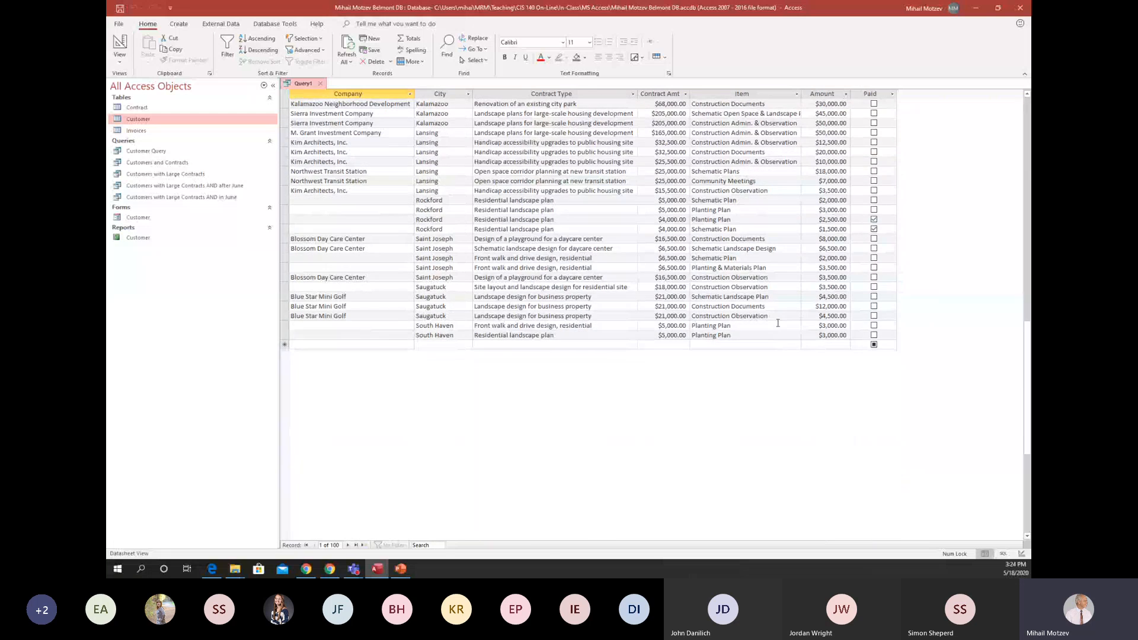
{"action": "scroll", "coordinate": [777, 323], "scroll_direction": "up", "scroll_amount": 20}
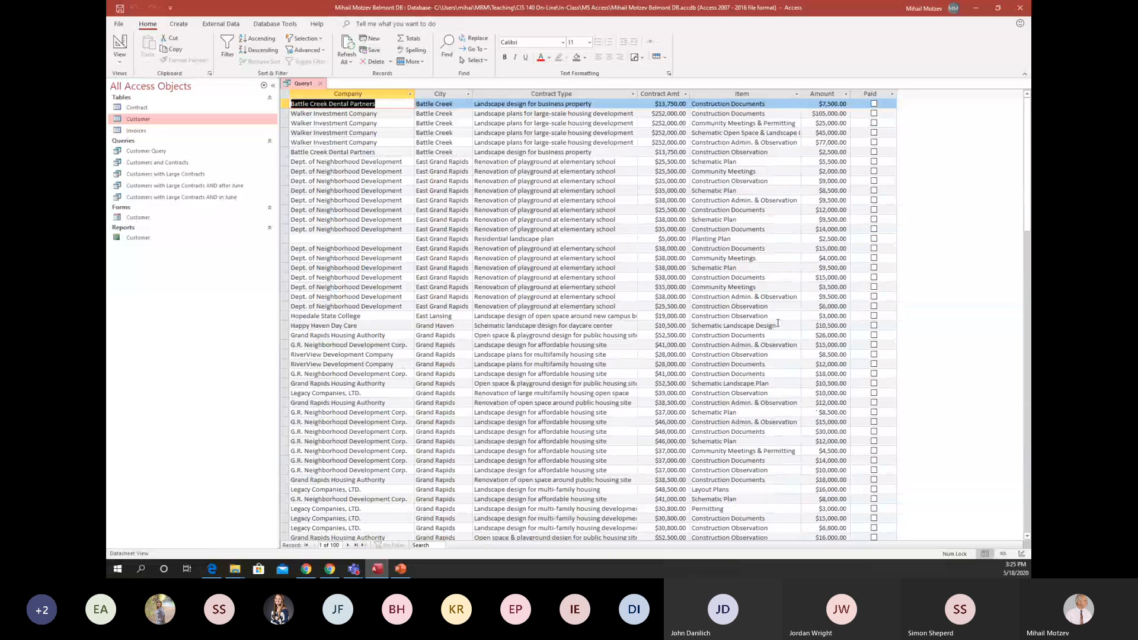
Close the query and save it as "Customers from Rockford OR with unpaid invoices".
{"action": "left_click", "coordinate": [320, 83]}
{"action": "left_click", "coordinate": [532, 311]}
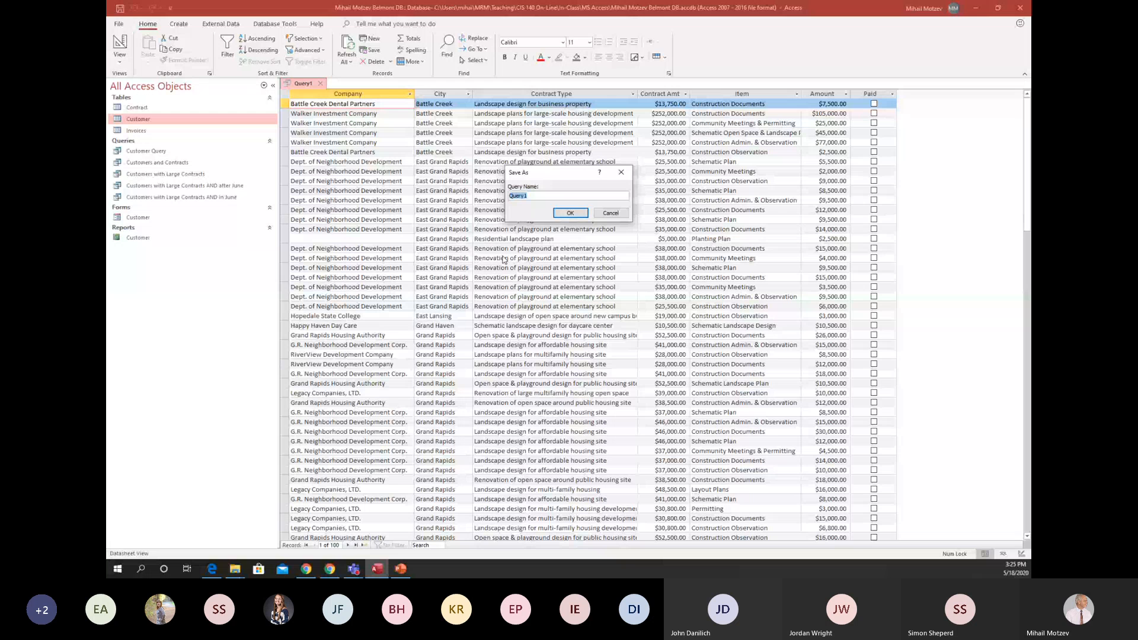
{"action": "type", "text": "Customers from Roc"}
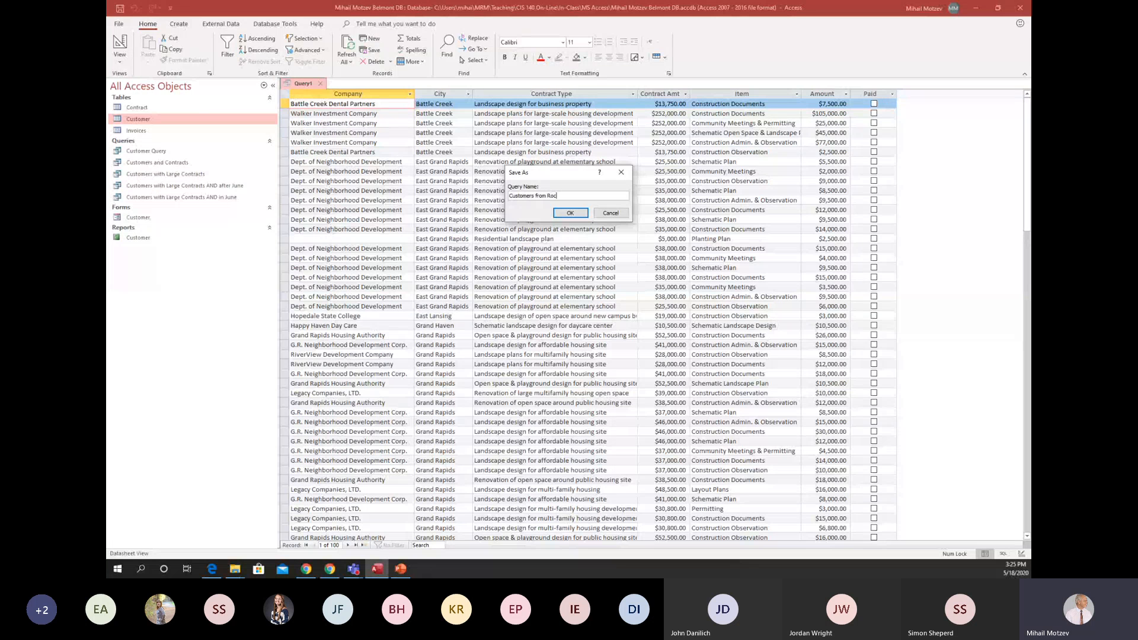
{"action": "type", "text": "kford OR wi"}
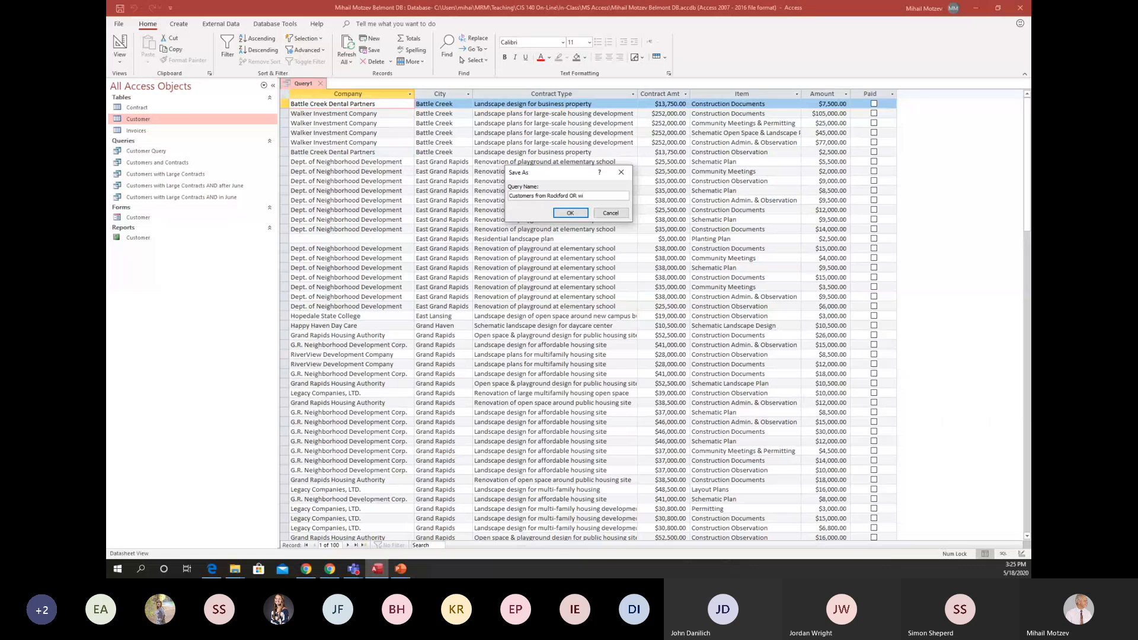
{"action": "type", "text": "th unpaid invoices"}
{"action": "left_click", "coordinate": [569, 213]}
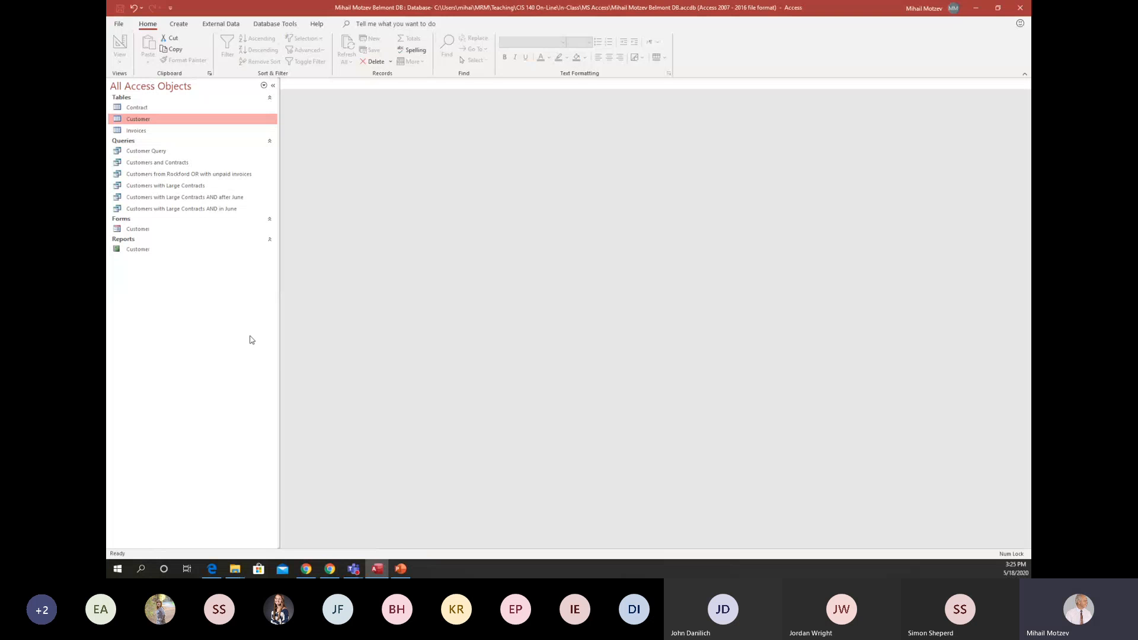
Open the saved Customers from Rockford OR with unpaid invoices query, look through its records, and close it.
{"action": "double_click", "coordinate": [213, 175]}
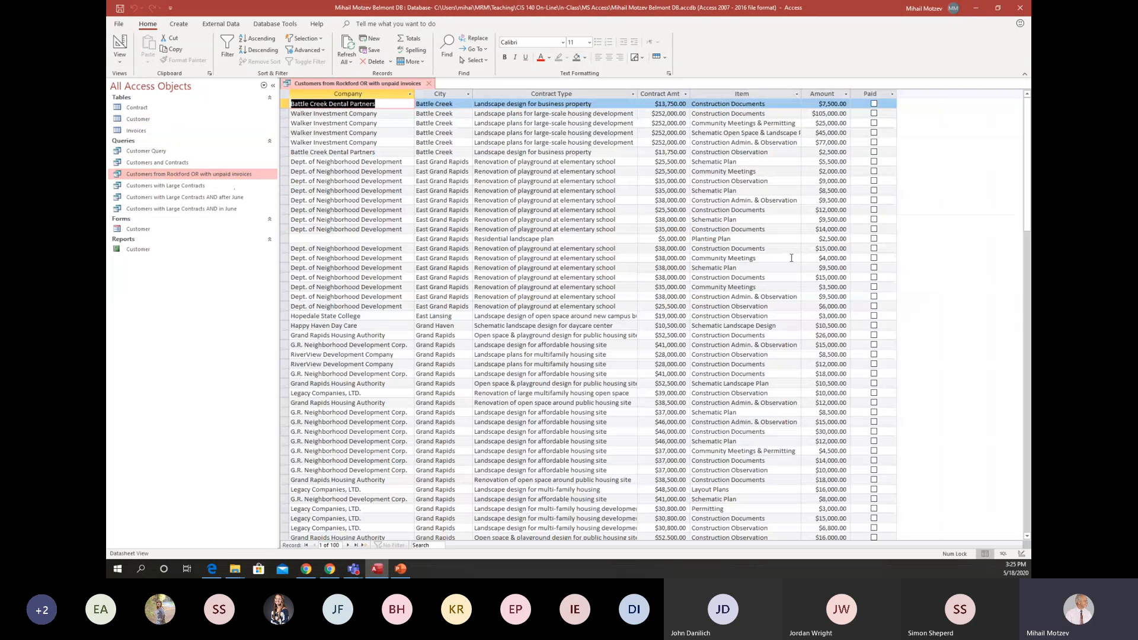
{"action": "scroll", "coordinate": [791, 257], "scroll_direction": "down", "scroll_amount": 20}
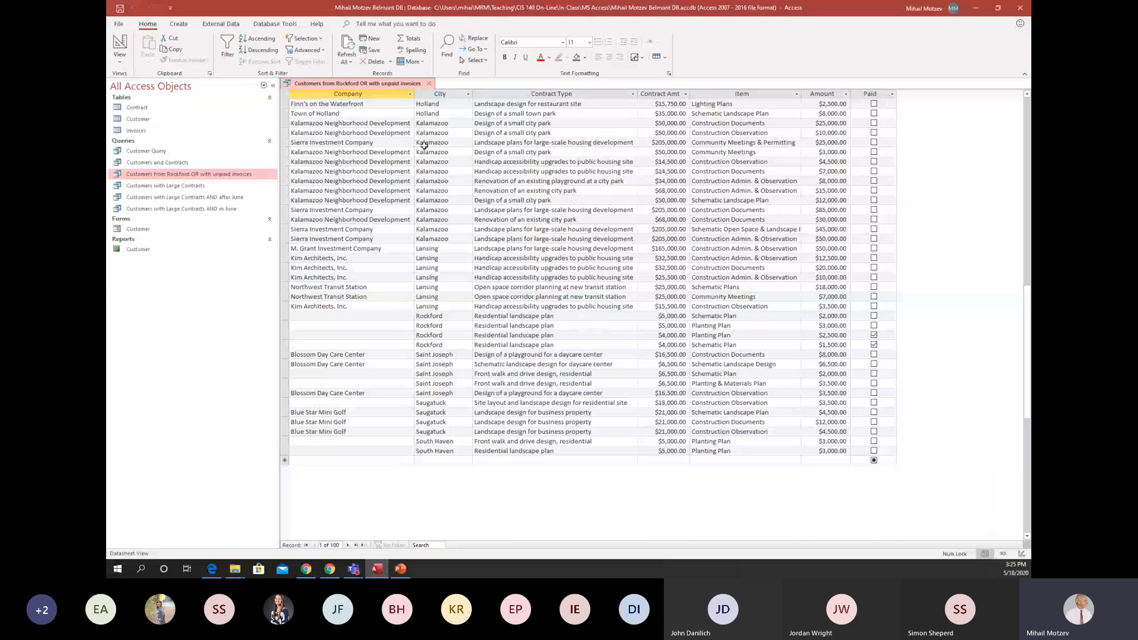
{"action": "left_click", "coordinate": [429, 84]}
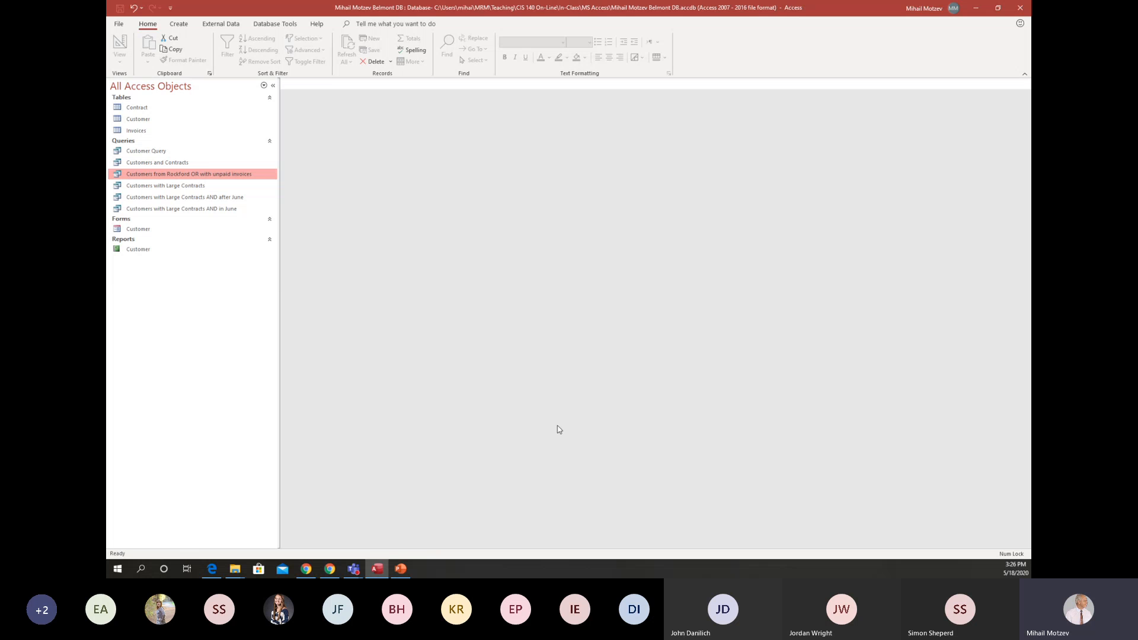
Duplicate the Customers from Rockford OR with unpaid invoices query under the name "Customers with Large unpaid invoices".
{"action": "right_click", "coordinate": [192, 178]}
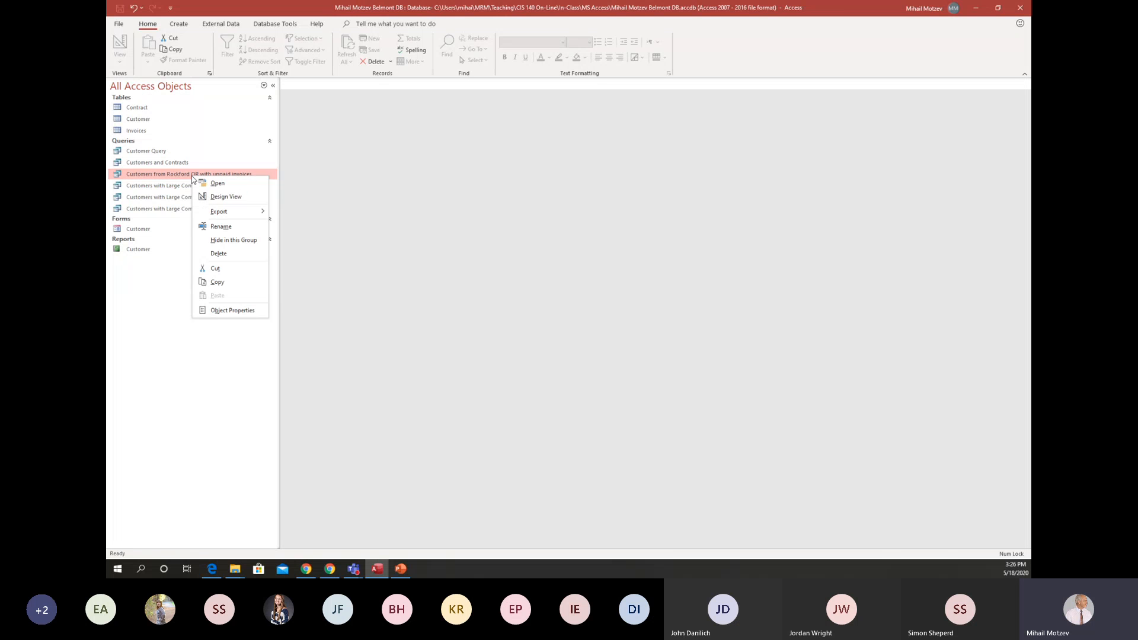
{"action": "left_click", "coordinate": [226, 283]}
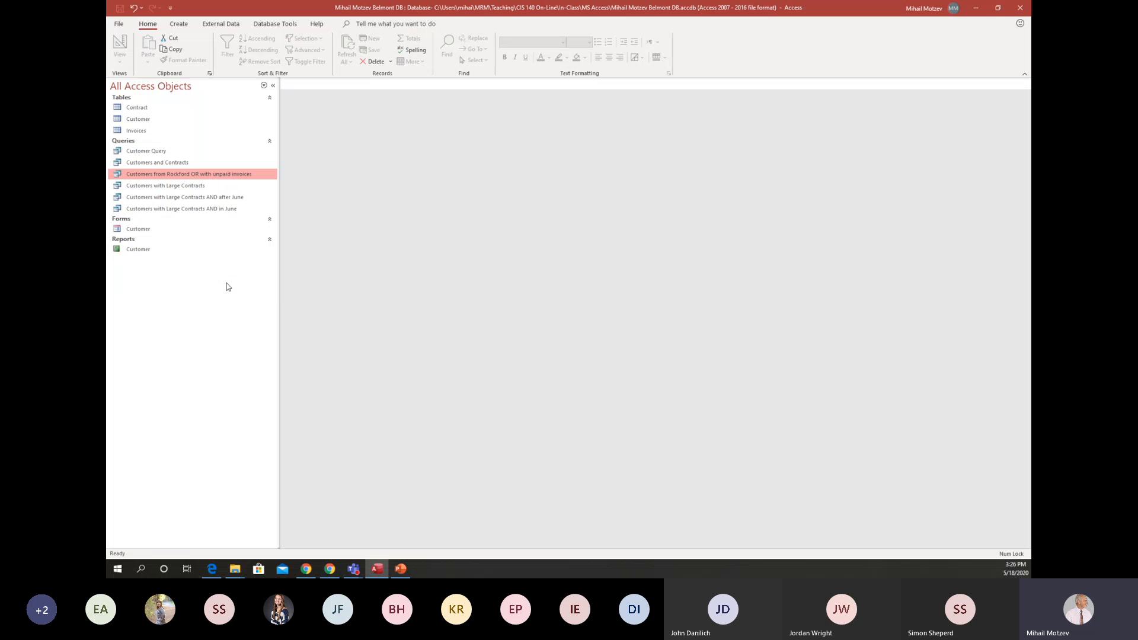
{"action": "right_click", "coordinate": [184, 301]}
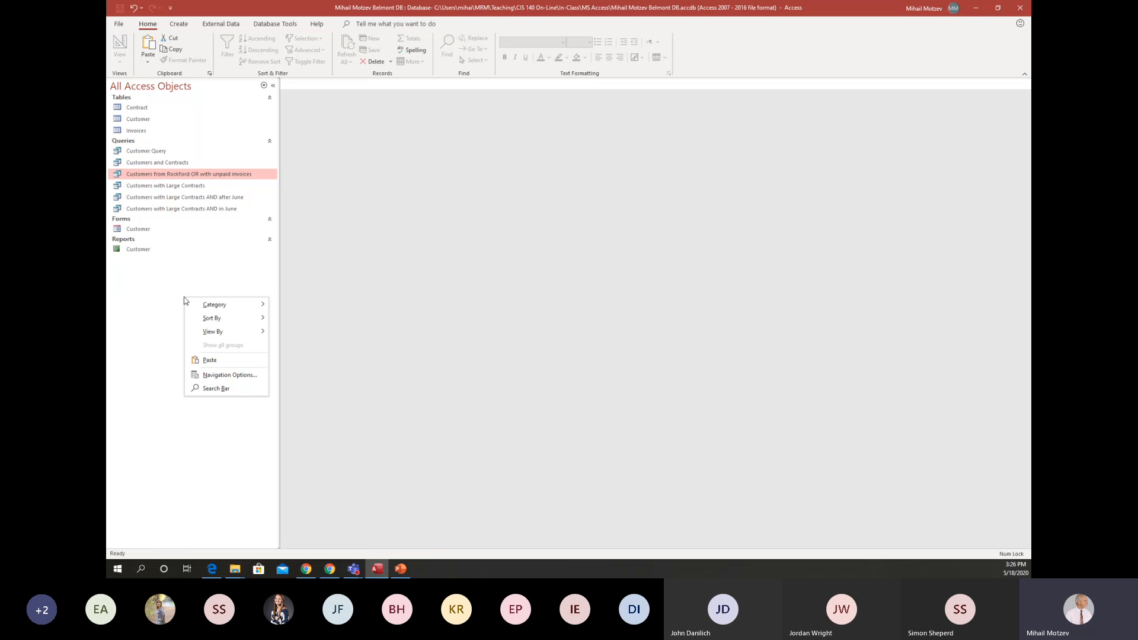
{"action": "left_click", "coordinate": [207, 360]}
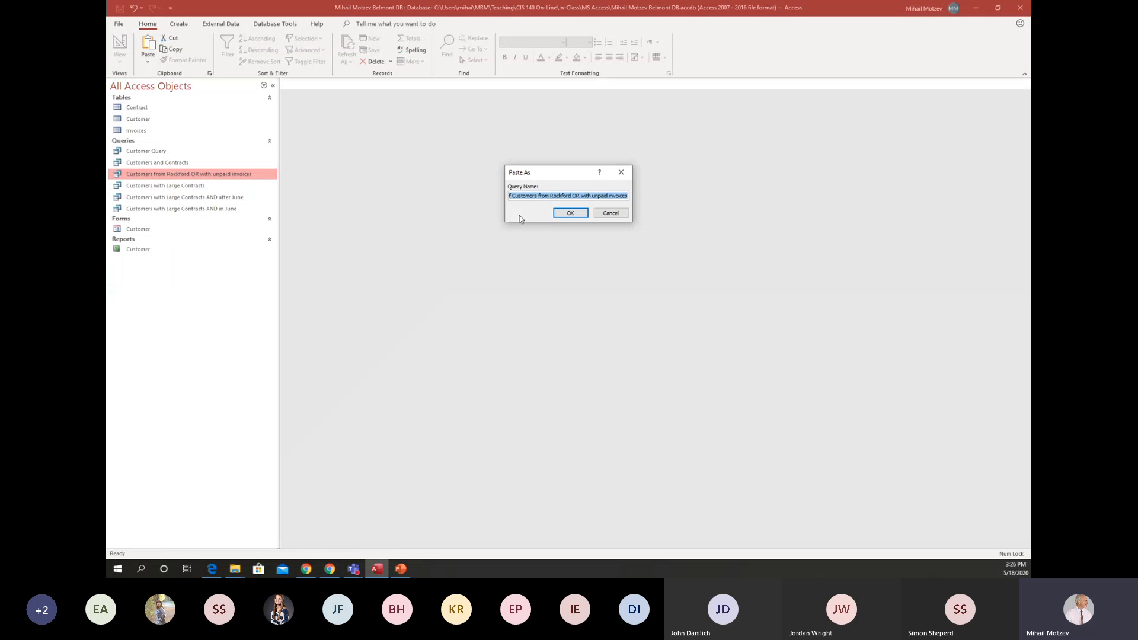
{"action": "key", "text": "Home"}
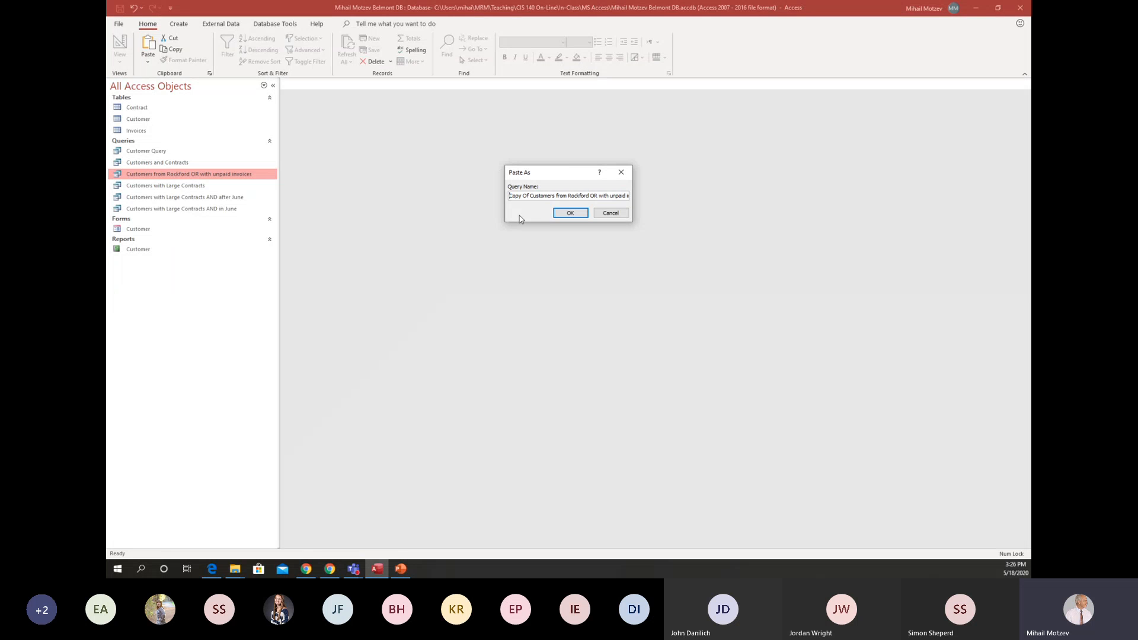
{"action": "key", "text": "Delete"}
{"action": "key", "text": "Delete"}
{"action": "key", "text": "Delete"}
{"action": "key", "text": "Delete"}
{"action": "key", "text": "Delete"}
{"action": "key", "text": "Delete"}
{"action": "key", "text": "Delete"}
{"action": "key", "text": "Delete"}
{"action": "key", "text": "Delete"}
{"action": "key", "text": "Delete"}
{"action": "key", "text": "Delete"}
{"action": "key", "text": "Delete"}
{"action": "key", "text": "Delete"}
{"action": "key", "text": "Delete"}
{"action": "key", "text": "Delete"}
{"action": "key", "text": "Delete"}
{"action": "key", "text": "Delete"}
{"action": "key", "text": "Delete"}
{"action": "key", "text": "Delete"}
{"action": "key", "text": "Delete"}
{"action": "key", "text": "Delete"}
{"action": "key", "text": "Delete"}
{"action": "key", "text": "Delete"}
{"action": "key", "text": "Delete"}
{"action": "key", "text": "Delete"}
{"action": "key", "text": "Delete"}
{"action": "key", "text": "Delete"}
{"action": "key", "text": "Delete"}
{"action": "key", "text": "Delete"}
{"action": "key", "text": "Delete"}
{"action": "key", "text": "Delete"}
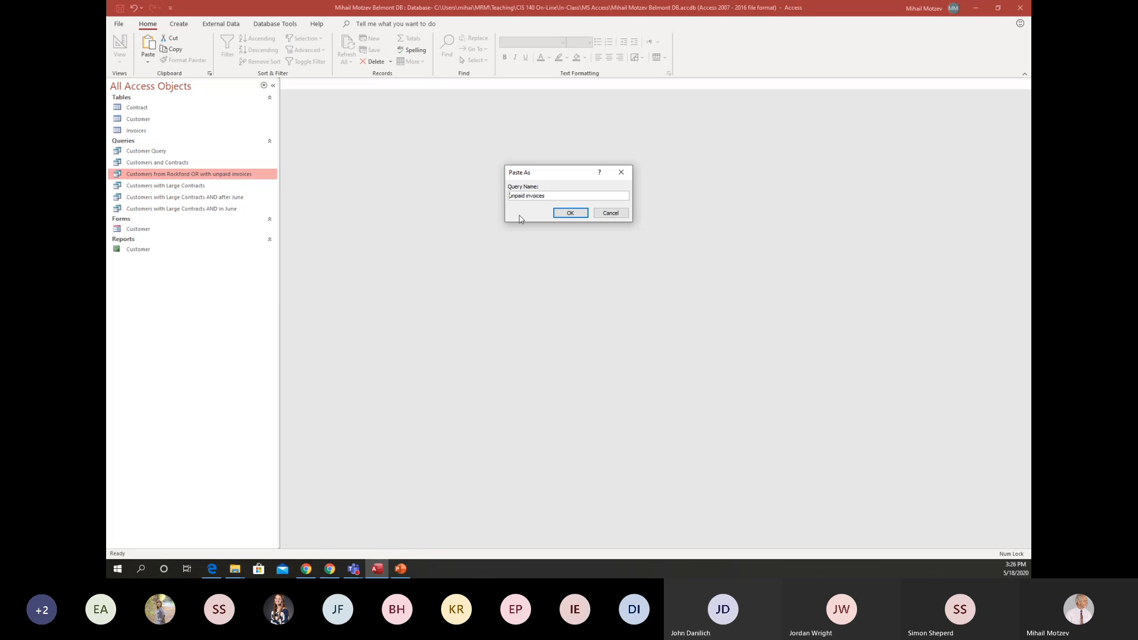
{"action": "type", "text": "Cus"}
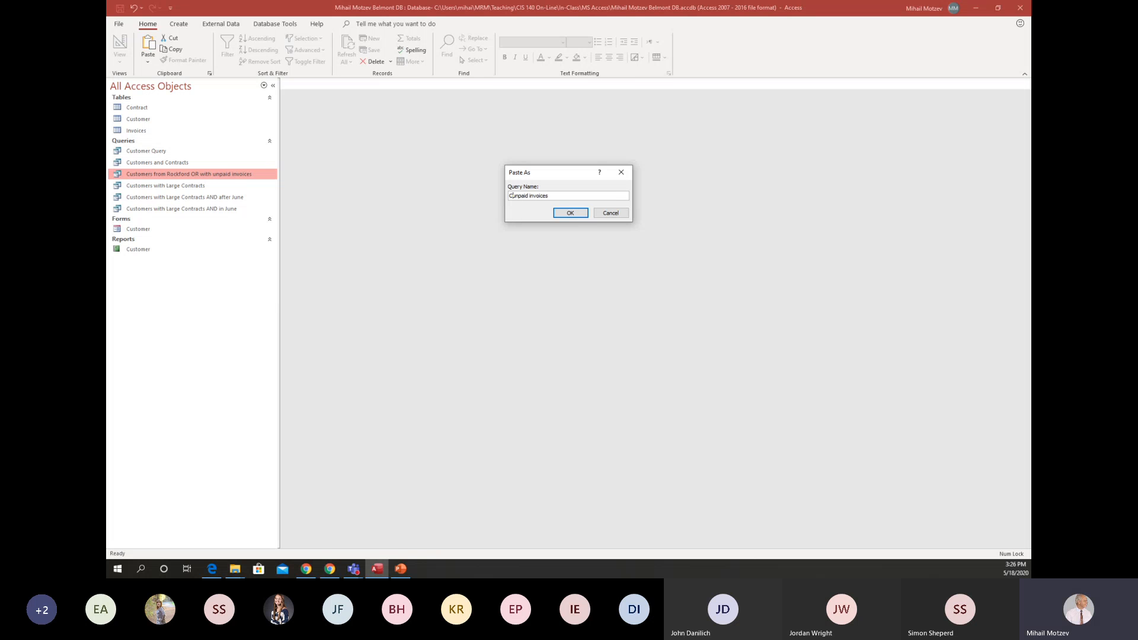
{"action": "type", "text": "tomers with Large"}
{"action": "left_click", "coordinate": [579, 214]}
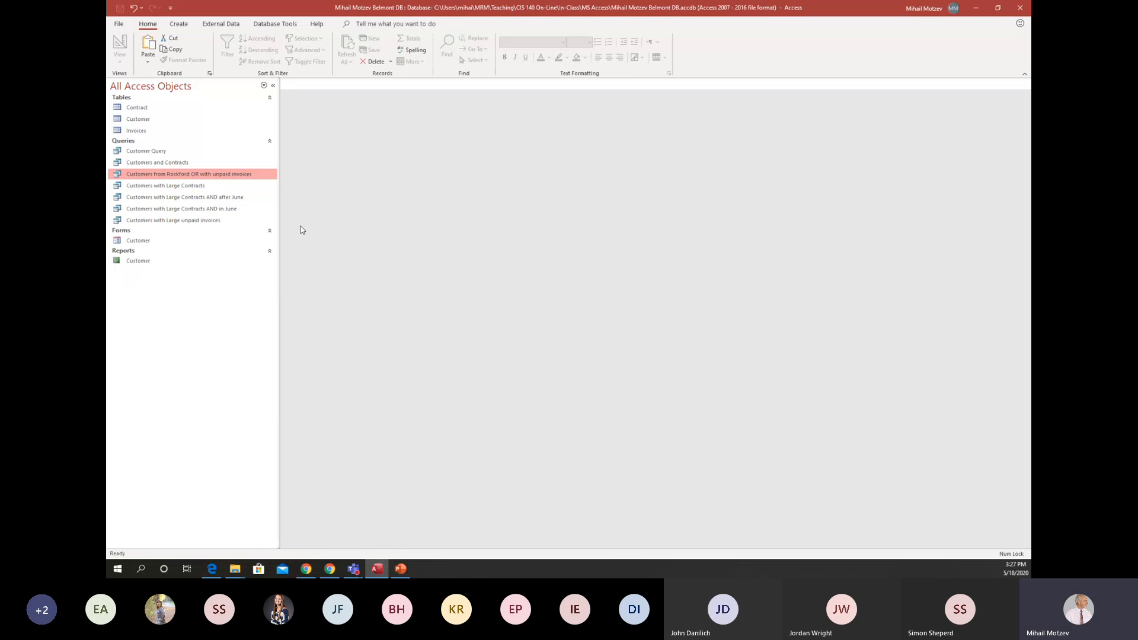
Open the Customers with Large unpaid invoices query in Design view and clear the Rockford criterion from the City field.
{"action": "double_click", "coordinate": [164, 221]}
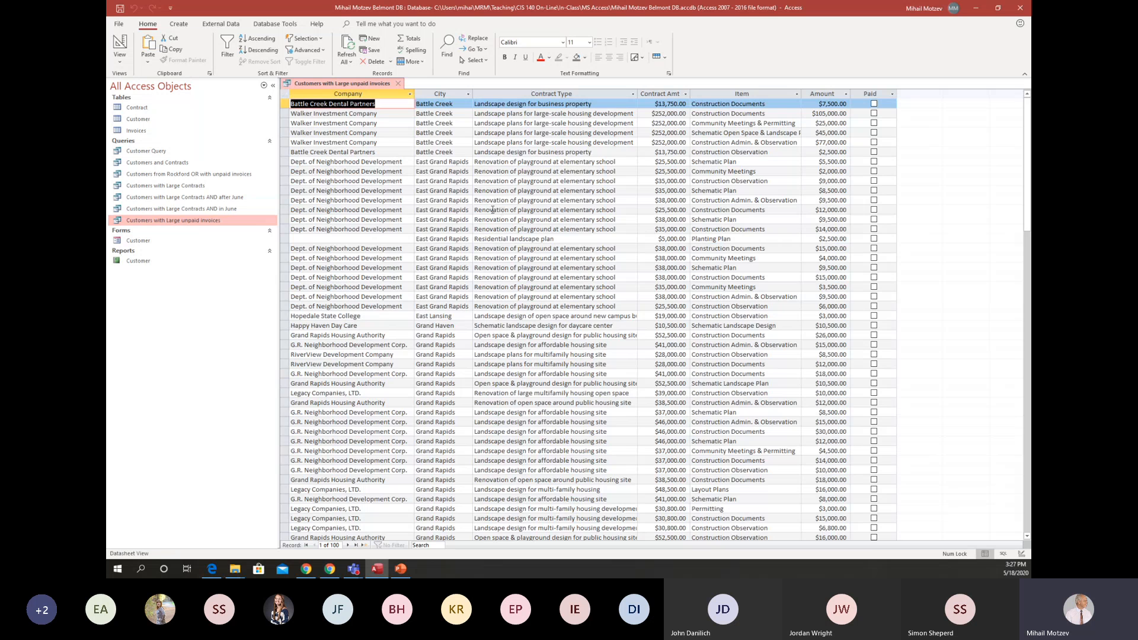
{"action": "left_click", "coordinate": [120, 44]}
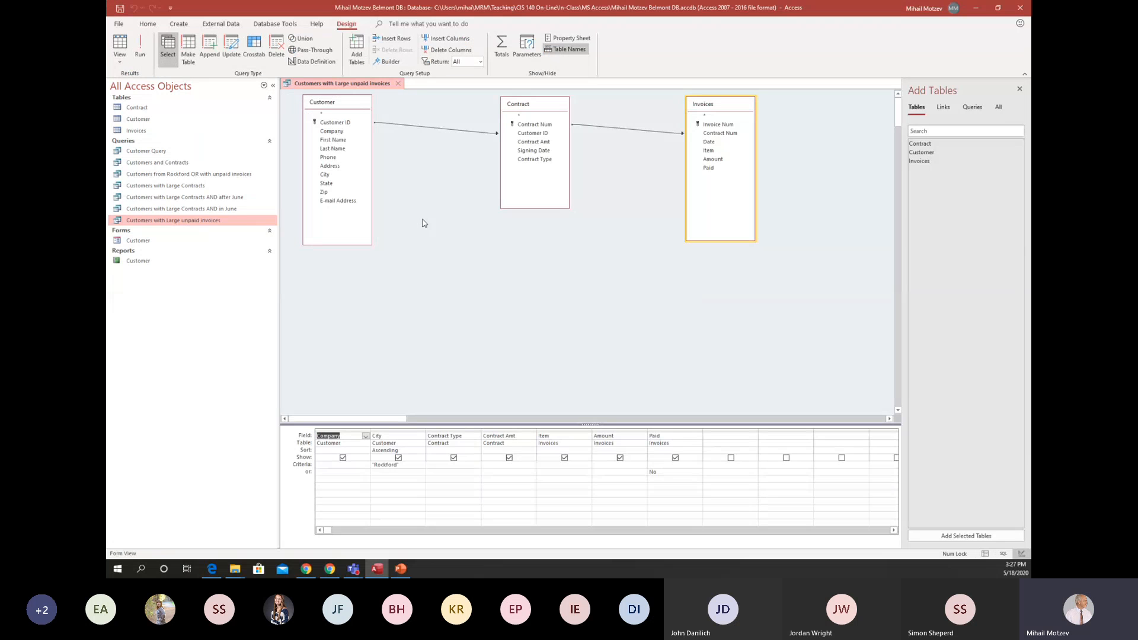
{"action": "left_click", "coordinate": [405, 465]}
{"action": "key", "text": "BackSpace"}
{"action": "key", "text": "BackSpace"}
{"action": "key", "text": "BackSpace"}
{"action": "key", "text": "BackSpace"}
{"action": "key", "text": "BackSpace"}
{"action": "key", "text": "BackSpace"}
{"action": "key", "text": "BackSpace"}
{"action": "key", "text": "BackSpace"}
{"action": "key", "text": "BackSpace"}
{"action": "key", "text": "BackSpace"}
Enter >50000 as the Contract Amt criterion and delete No from the or row of the Paid field.
{"action": "left_click", "coordinate": [493, 465]}
{"action": "type", "text": ">"}
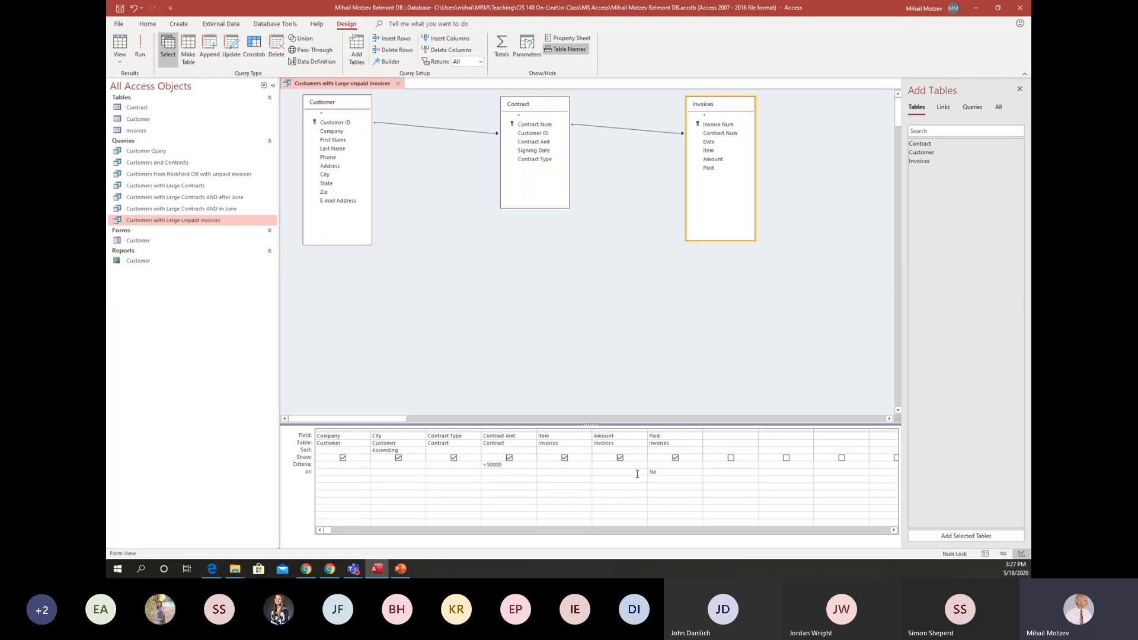
{"action": "left_click_drag", "start_coordinate": [659, 473], "coordinate": [638, 472]}
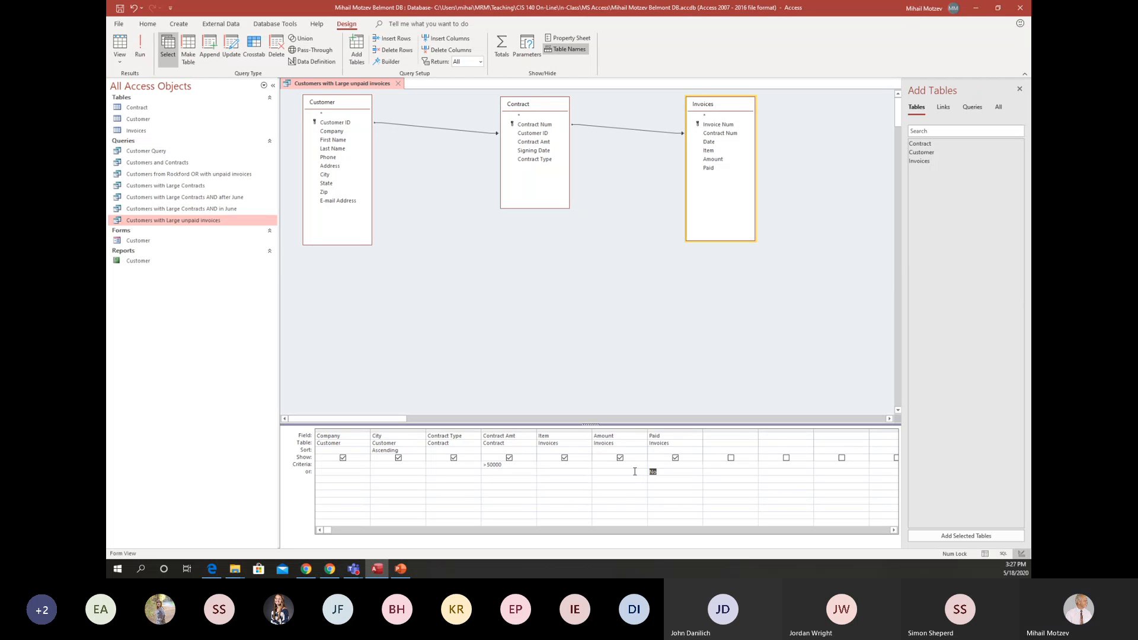
{"action": "key", "text": "Delete"}
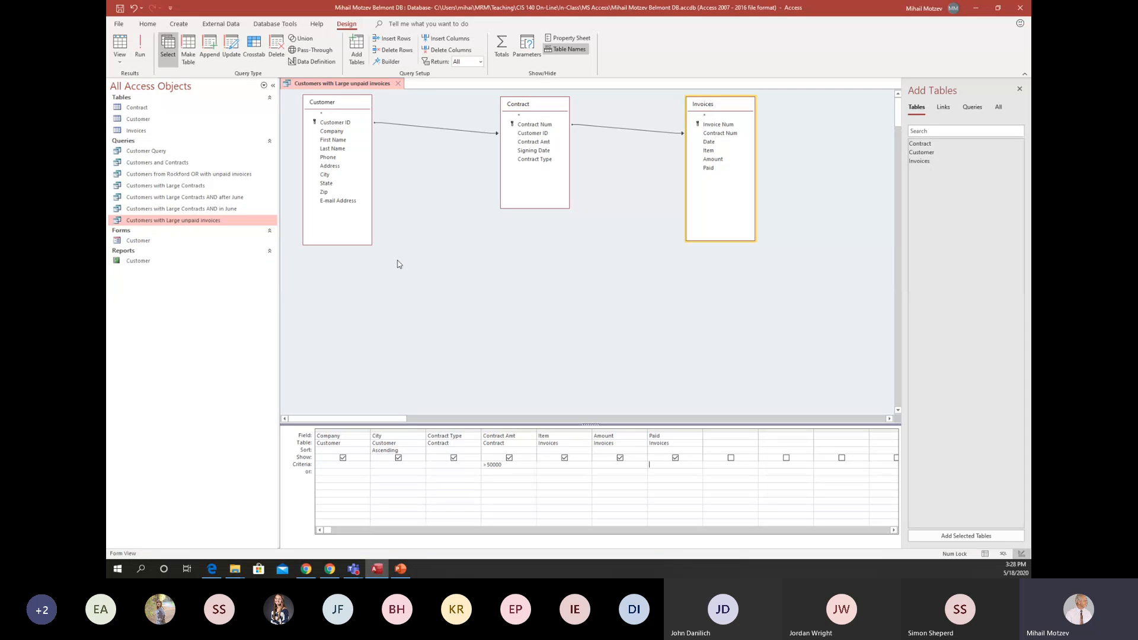
Enter <>Yes on the Criteria row of the Paid field, run the query, and check its results against the design.
{"action": "type", "text": "<>"}
{"action": "key", "text": "BackSpace"}
{"action": "key", "text": "BackSpace"}
{"action": "type", "text": "Yes"}
{"action": "left_click", "coordinate": [143, 44]}
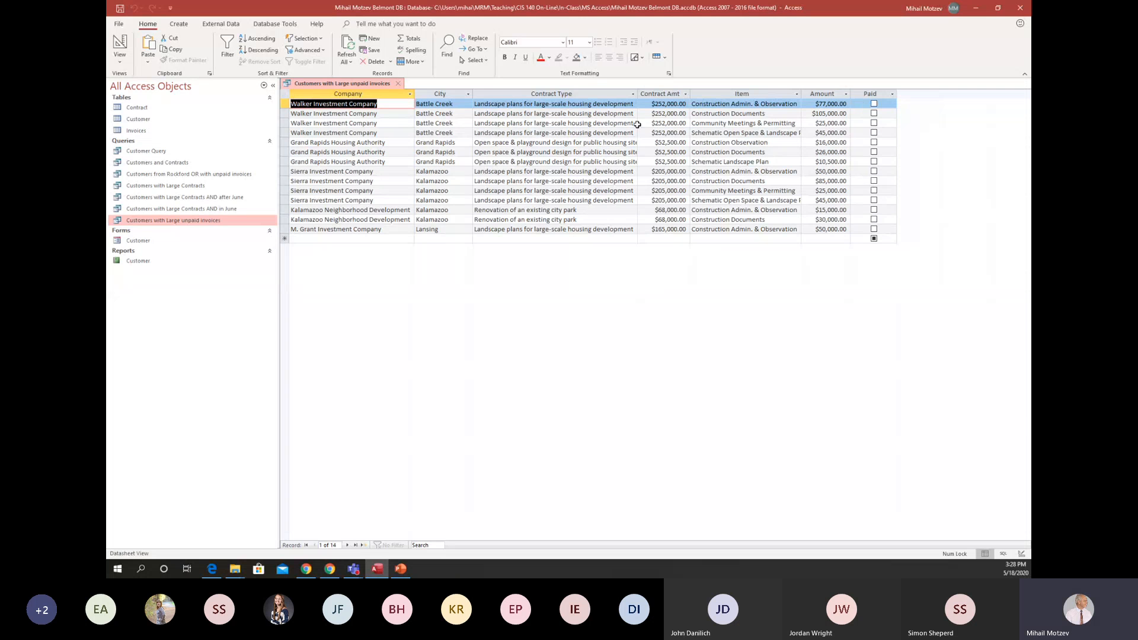
{"action": "left_click", "coordinate": [120, 42]}
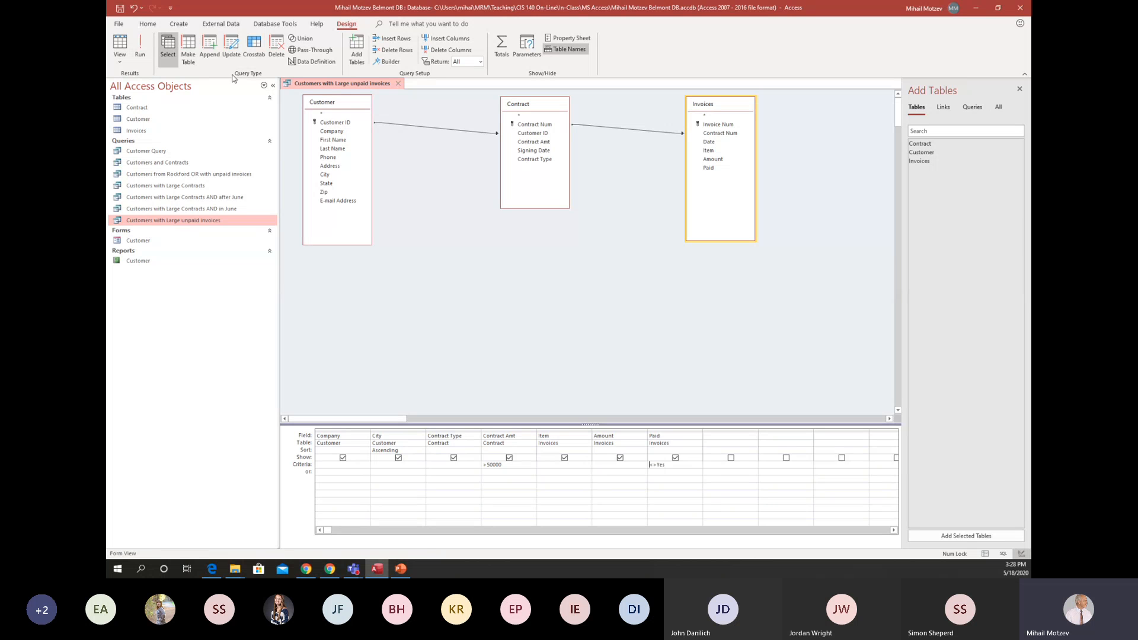
{"action": "left_click", "coordinate": [140, 51]}
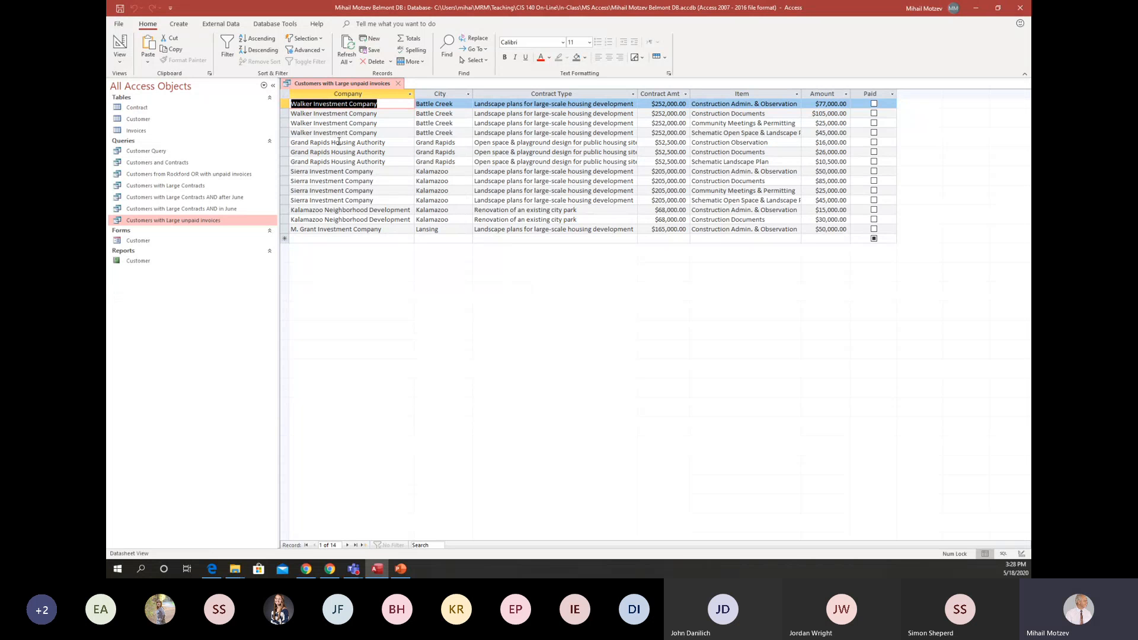
In Design view, replace the Contract Amt criterion with >10000 on the Amount field and run the query.
{"action": "left_click", "coordinate": [117, 42]}
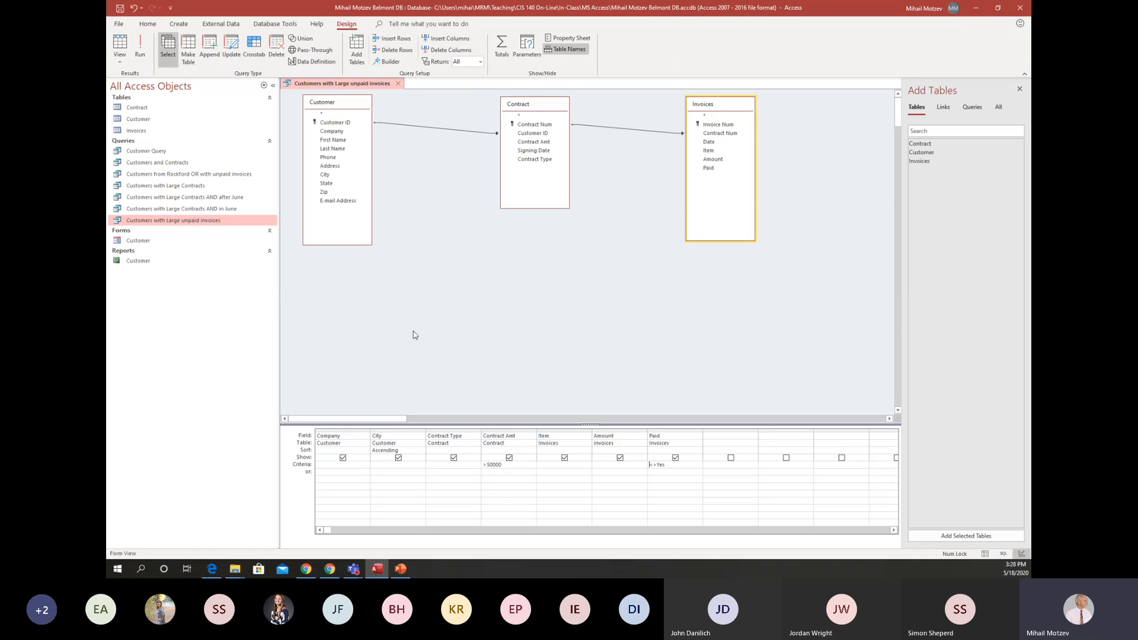
{"action": "left_click", "coordinate": [598, 465]}
{"action": "left_click_drag", "start_coordinate": [504, 466], "coordinate": [474, 472]}
{"action": "key", "text": "Delete"}
{"action": "left_click", "coordinate": [600, 466]}
{"action": "type", "text": ">10000"}
{"action": "left_click", "coordinate": [141, 48]}
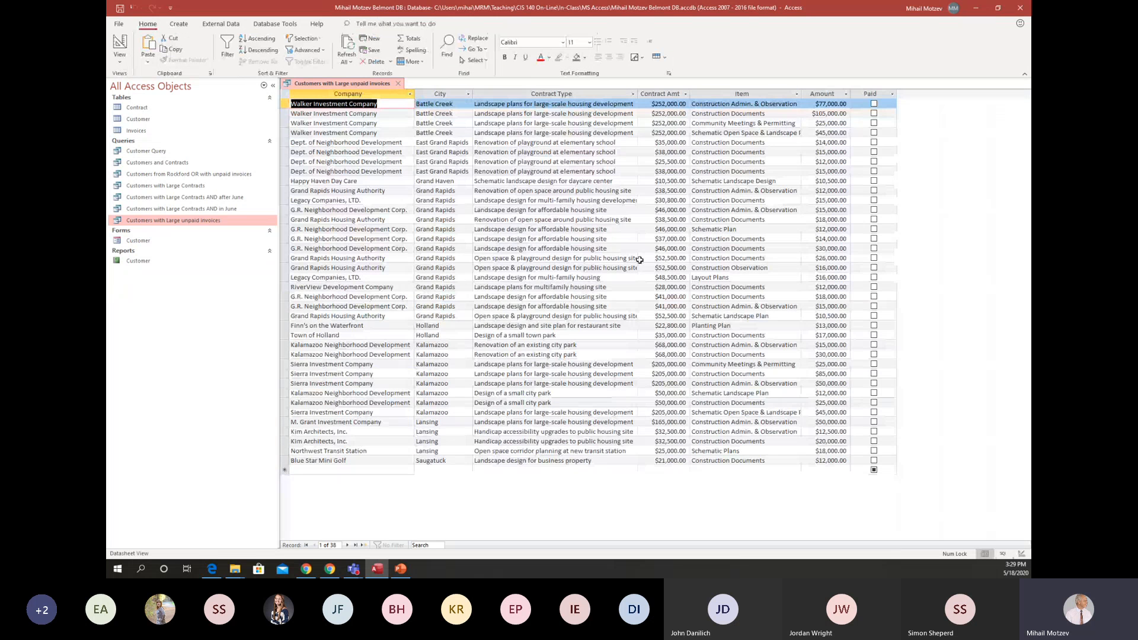
Sort the Amount field in descending order in Design view and run the query.
{"action": "left_click", "coordinate": [120, 42]}
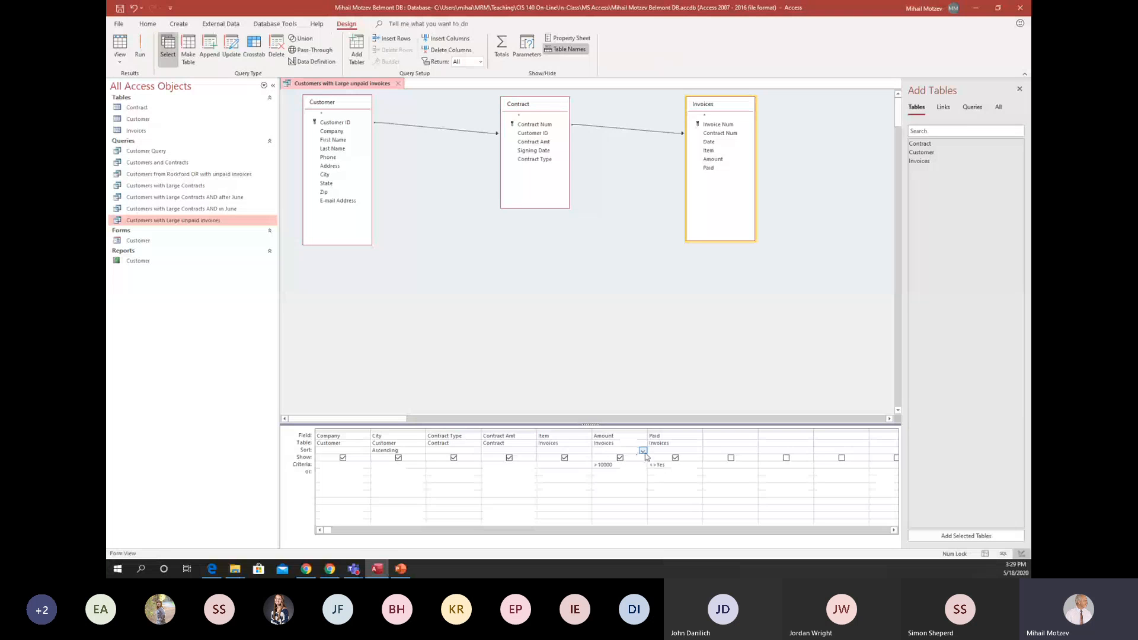
{"action": "left_click", "coordinate": [643, 452]}
{"action": "left_click", "coordinate": [610, 464]}
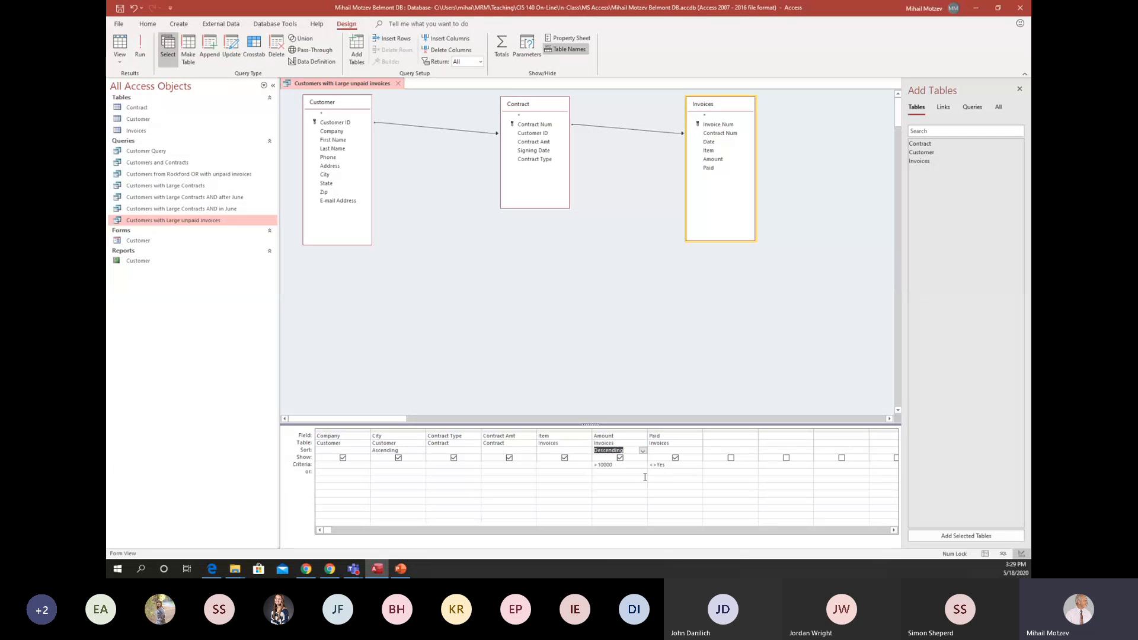
{"action": "left_click", "coordinate": [144, 47]}
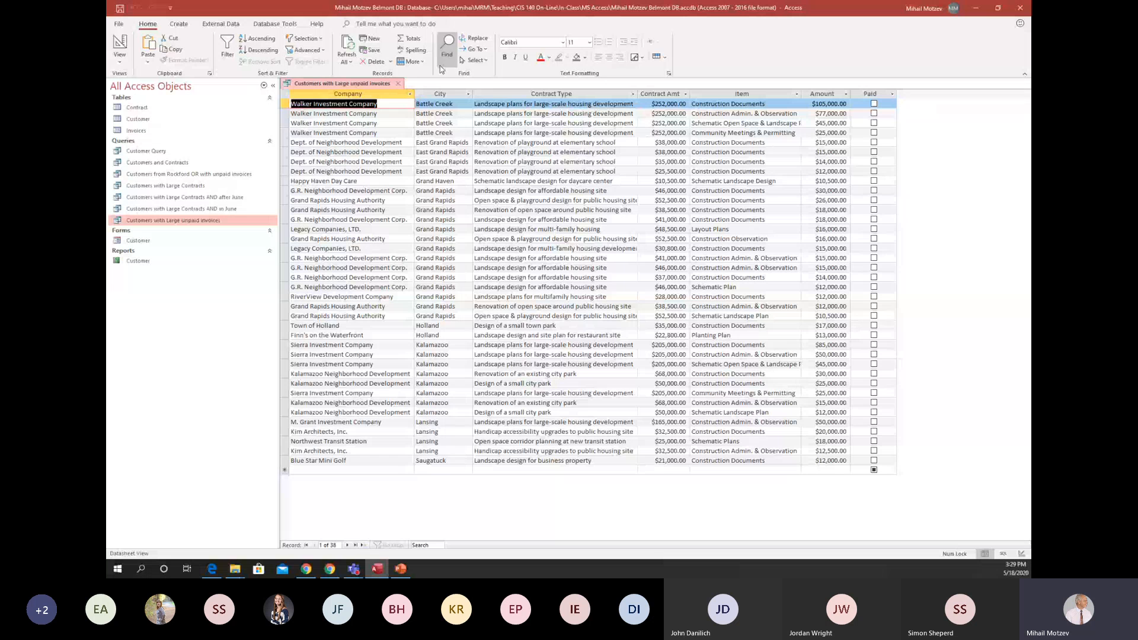
Show a Total row in the results, using Count for the Item column and Sum for the Amount column.
{"action": "left_click", "coordinate": [409, 39]}
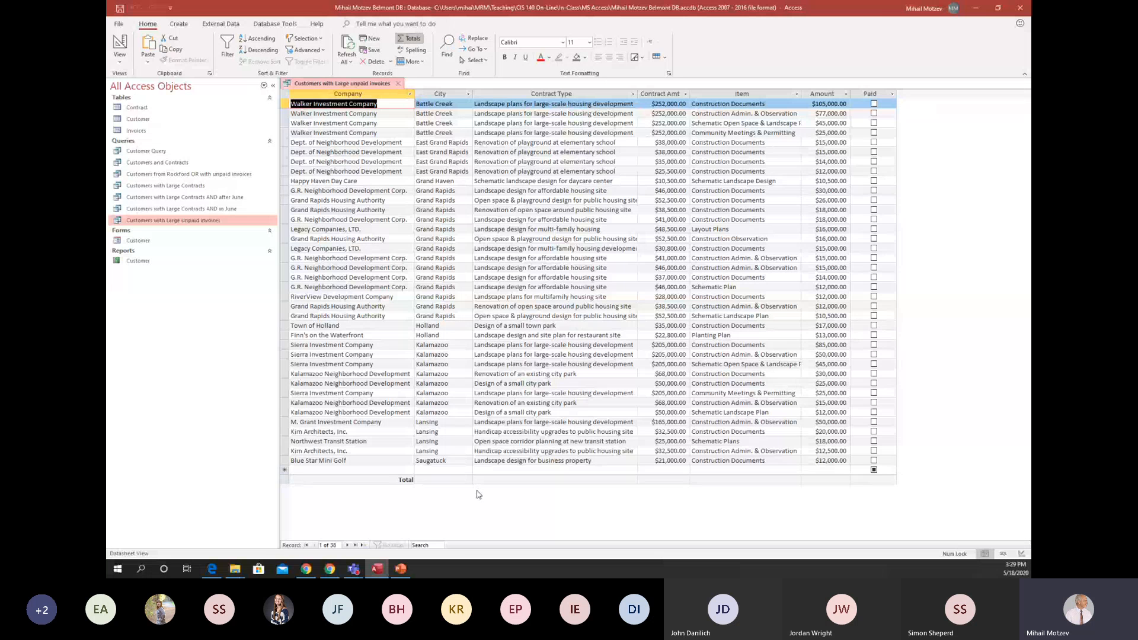
{"action": "left_click", "coordinate": [762, 480]}
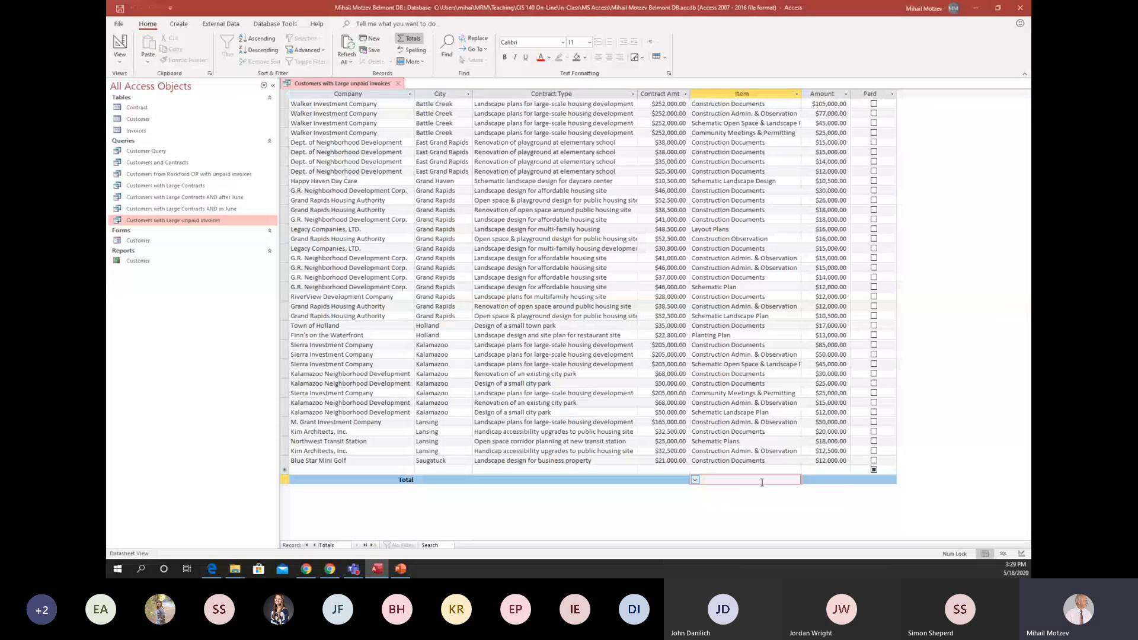
{"action": "left_click", "coordinate": [694, 480]}
{"action": "left_click", "coordinate": [699, 499]}
{"action": "left_click", "coordinate": [824, 479]}
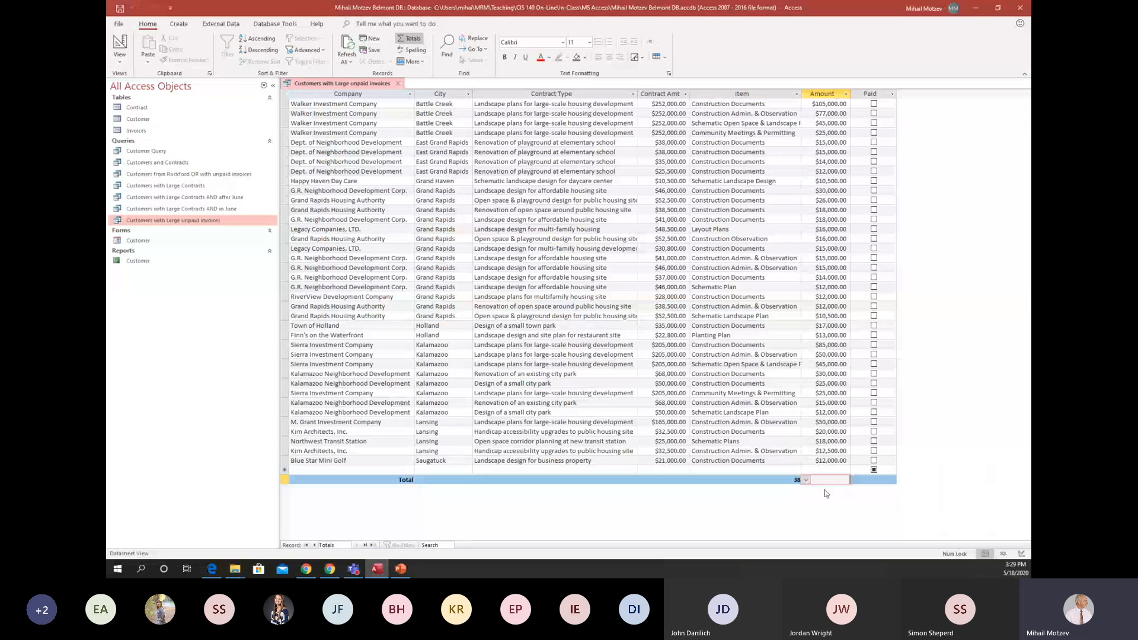
{"action": "left_click", "coordinate": [807, 479]}
{"action": "left_click", "coordinate": [824, 497]}
In Design view, exclude the Paid field from the displayed results and run the query.
{"action": "left_click", "coordinate": [119, 46]}
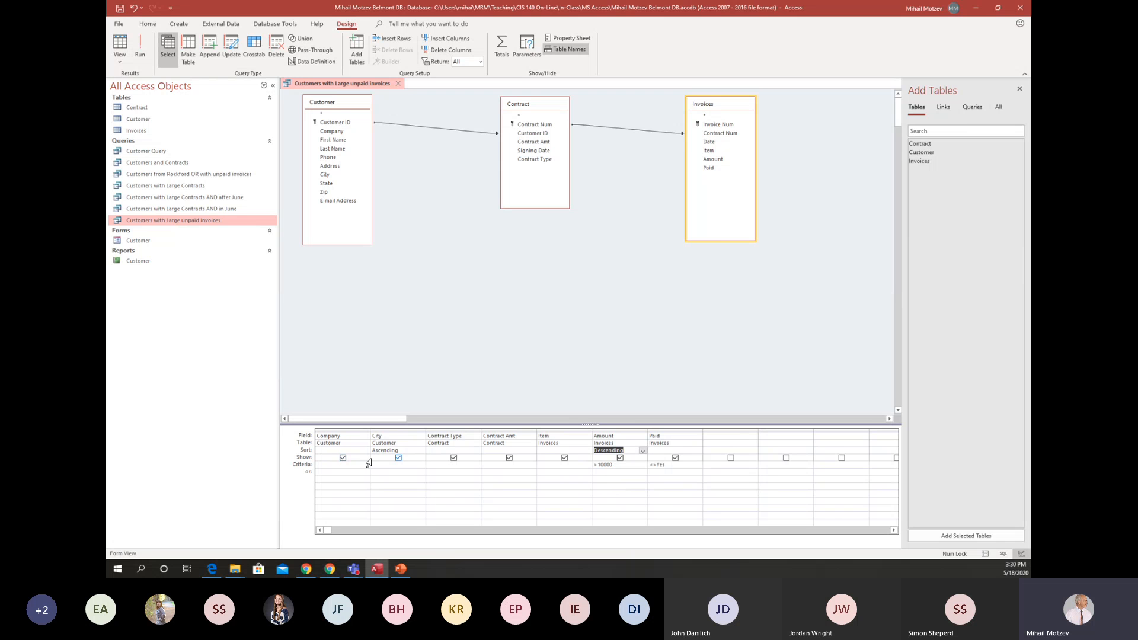
{"action": "left_click", "coordinate": [675, 457]}
{"action": "left_click", "coordinate": [138, 42]}
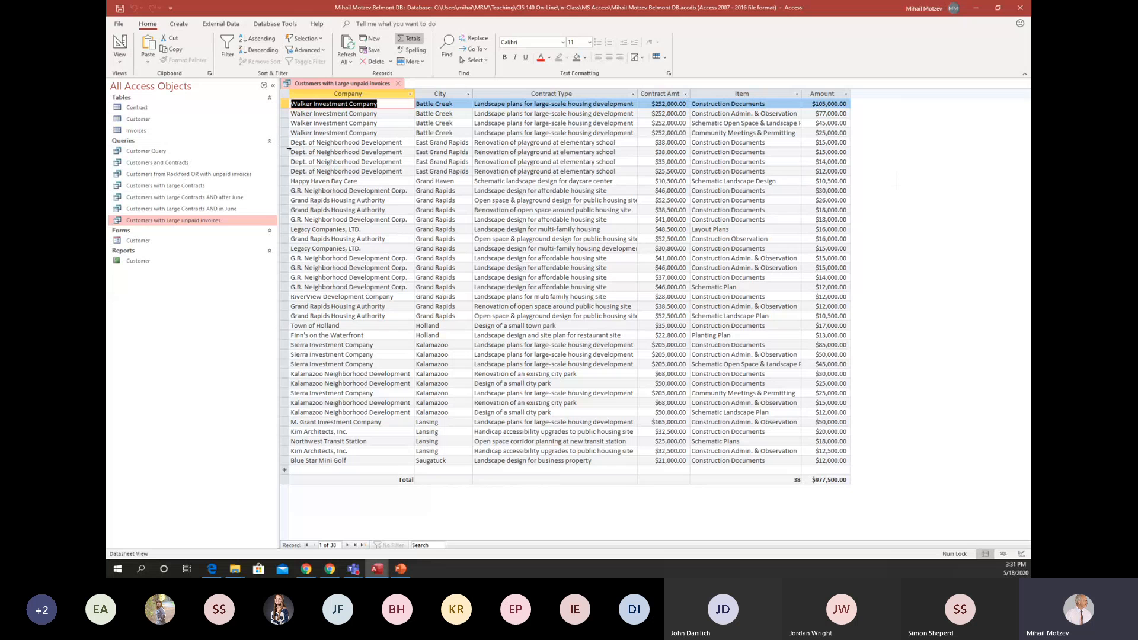
Delete the Contract Amt column from the query design, run the query, and check the Amount column's sort and filter options.
{"action": "left_click", "coordinate": [119, 45]}
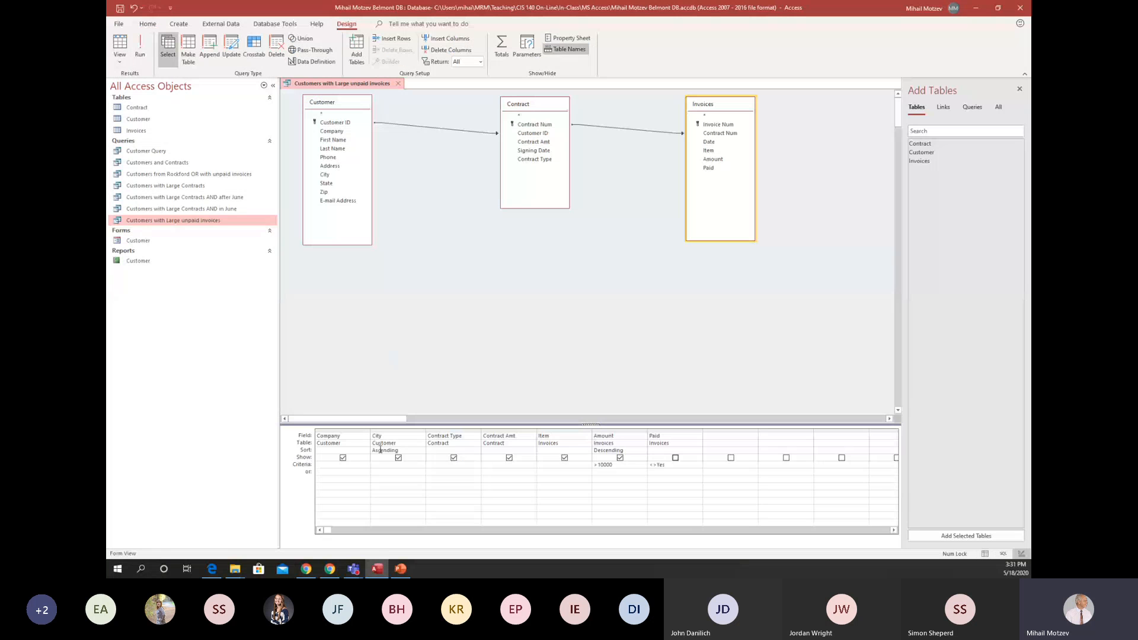
{"action": "left_click", "coordinate": [496, 430]}
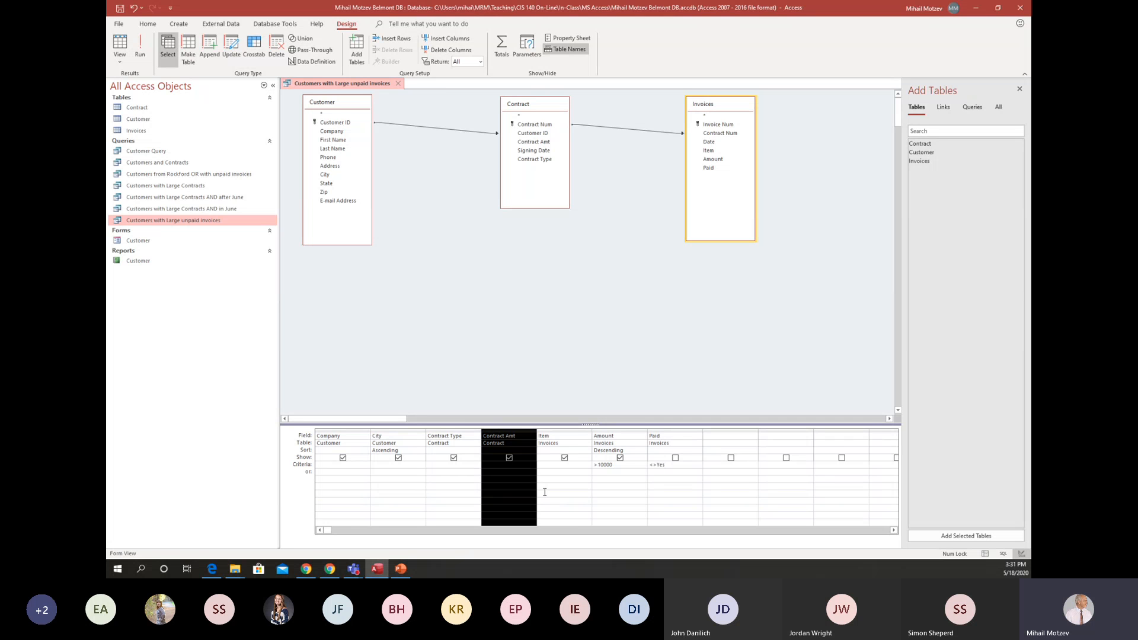
{"action": "key", "text": "Delete"}
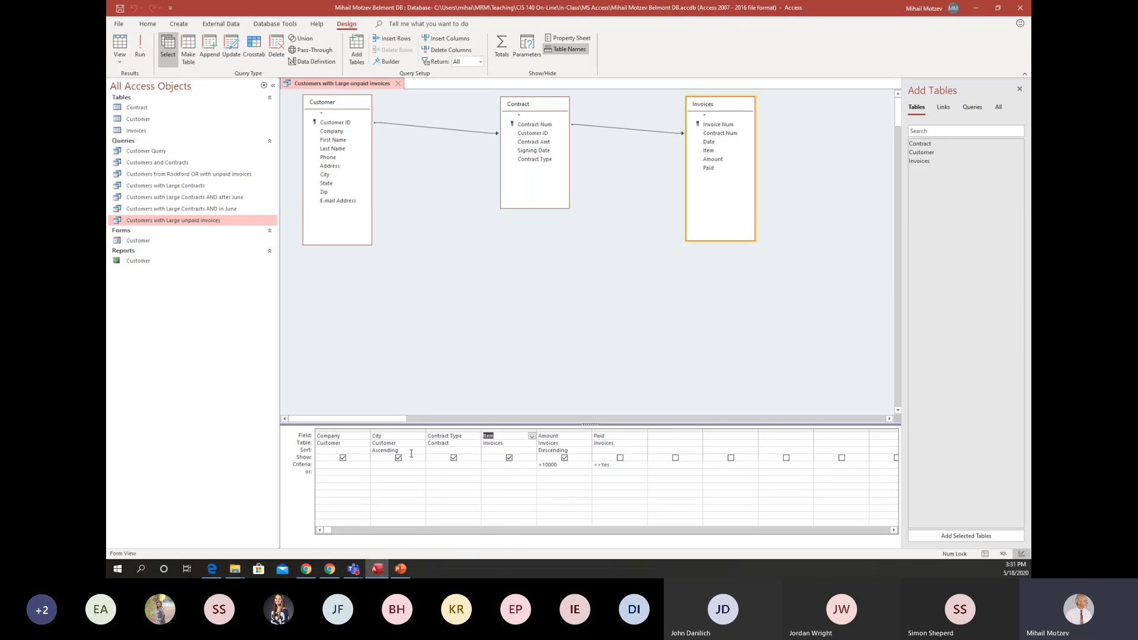
{"action": "left_click", "coordinate": [143, 52]}
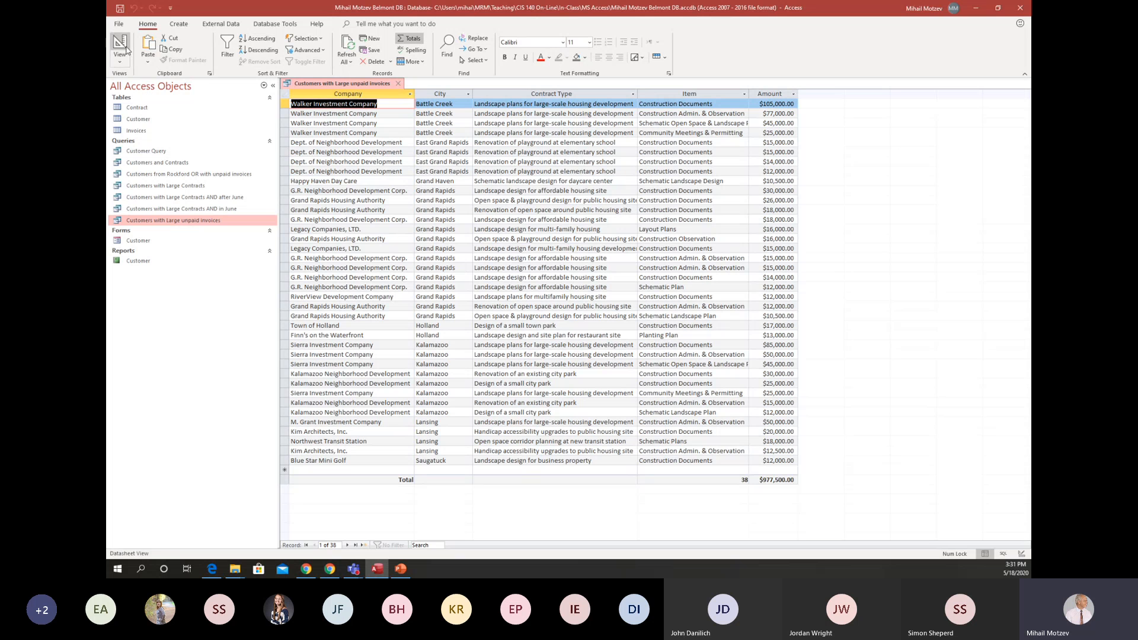
{"action": "left_click", "coordinate": [794, 95]}
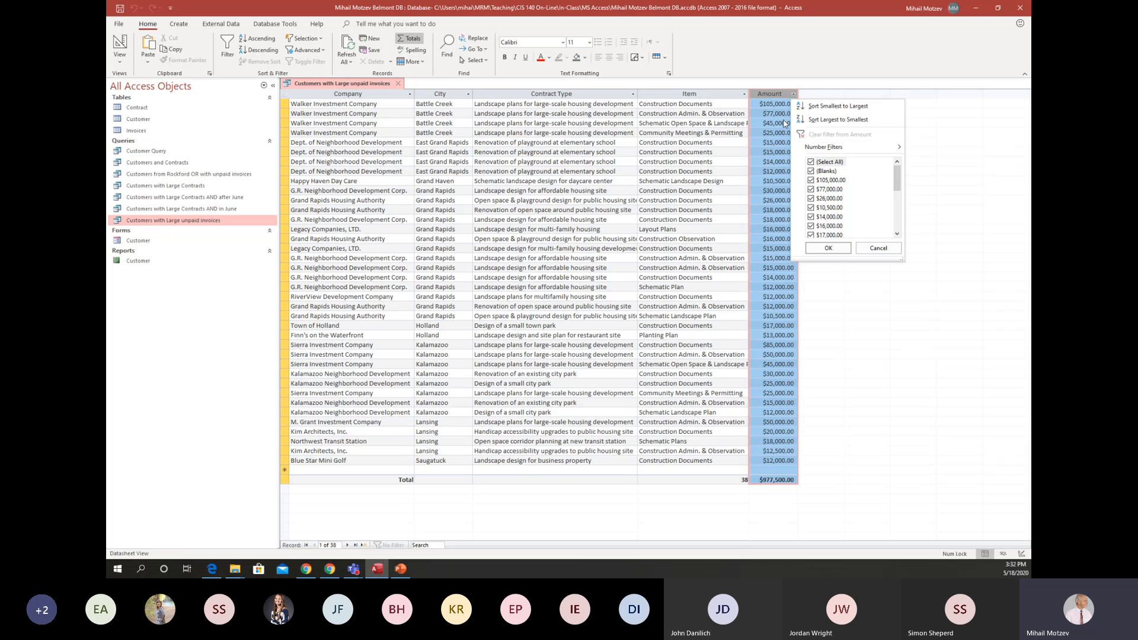
{"action": "left_click", "coordinate": [879, 248]}
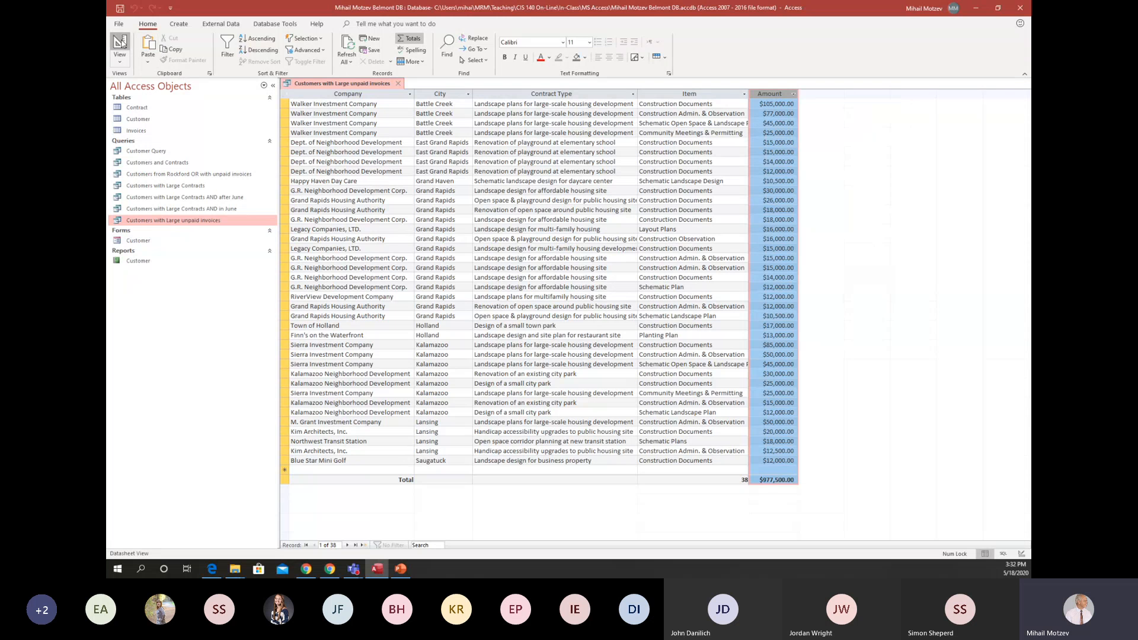
Set the query to return 10 records, run it, and close it with its changes saved.
{"action": "left_click", "coordinate": [121, 43]}
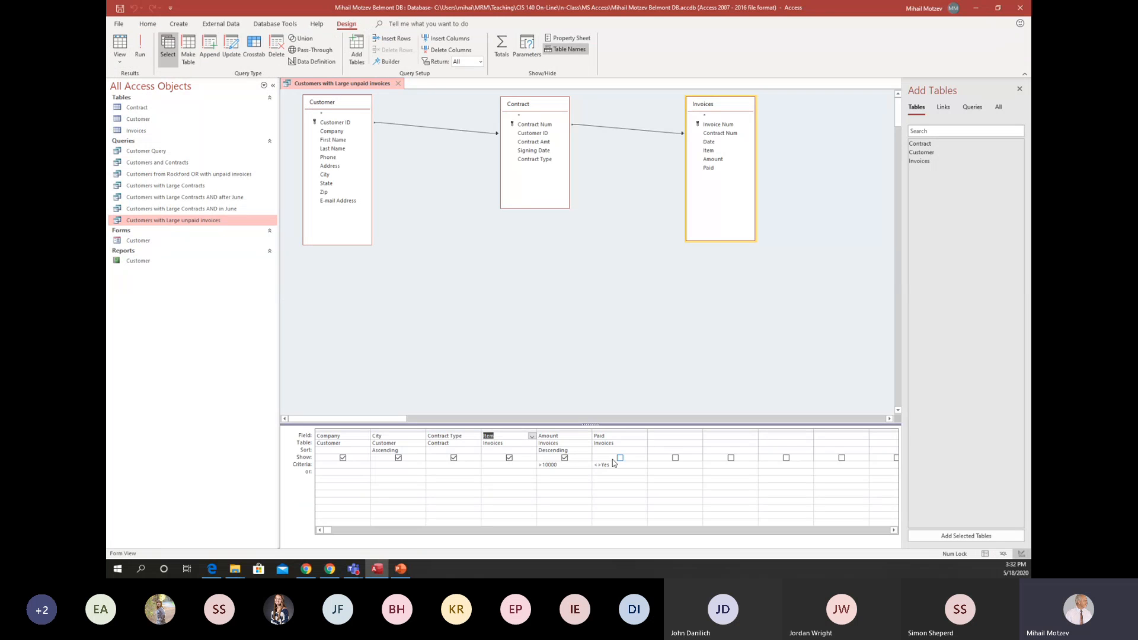
{"action": "left_click", "coordinate": [566, 431]}
{"action": "left_click", "coordinate": [568, 438]}
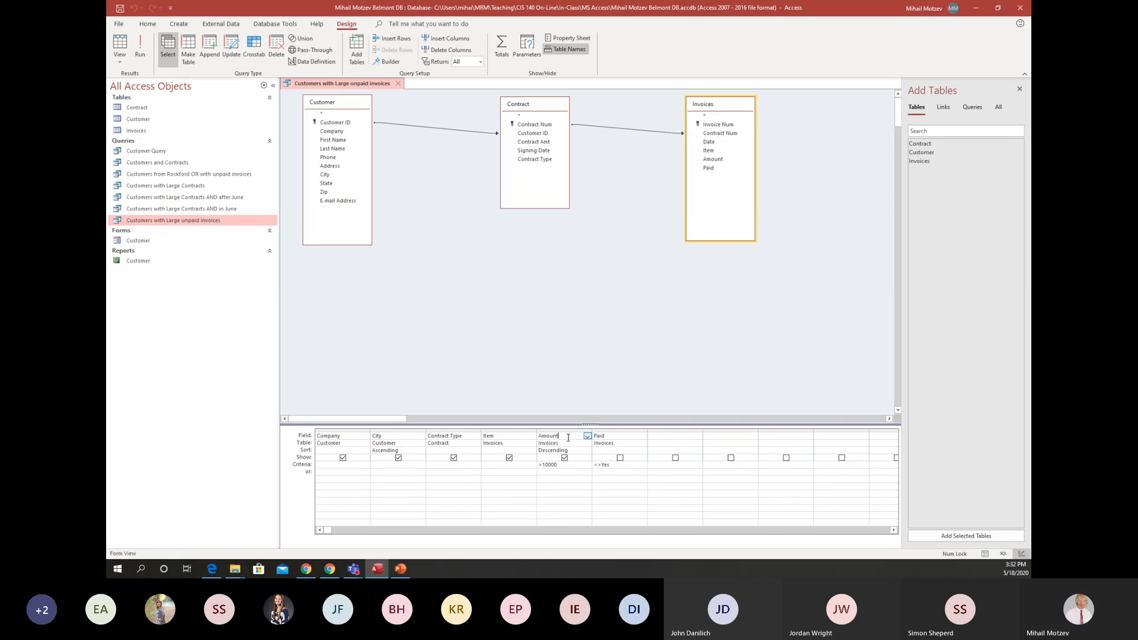
{"action": "left_click", "coordinate": [560, 465]}
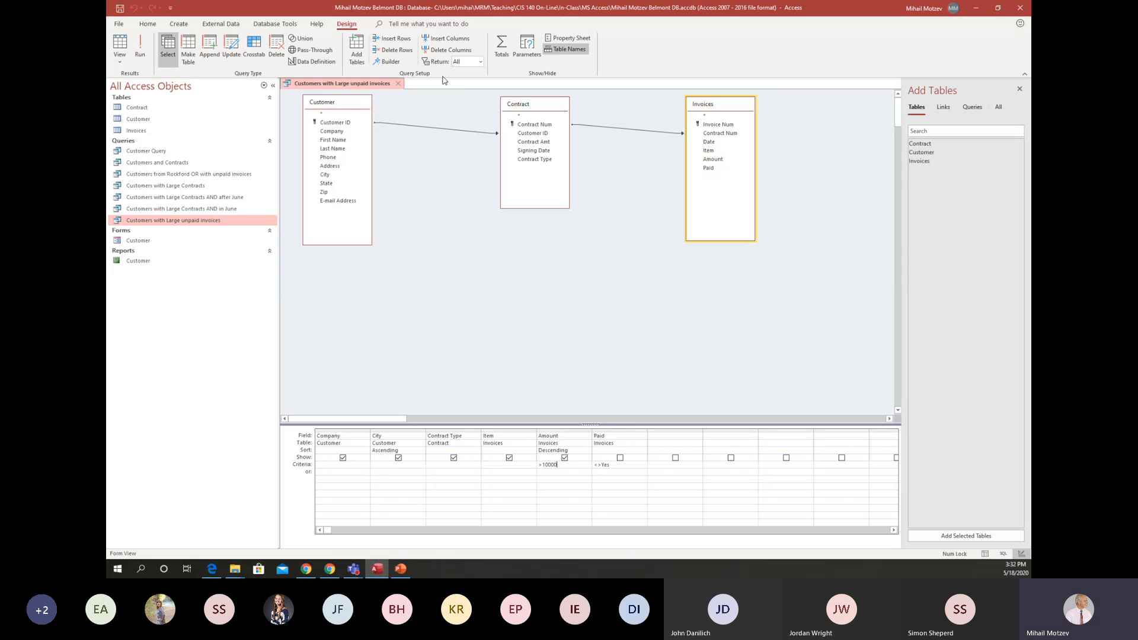
{"action": "left_click", "coordinate": [480, 62]}
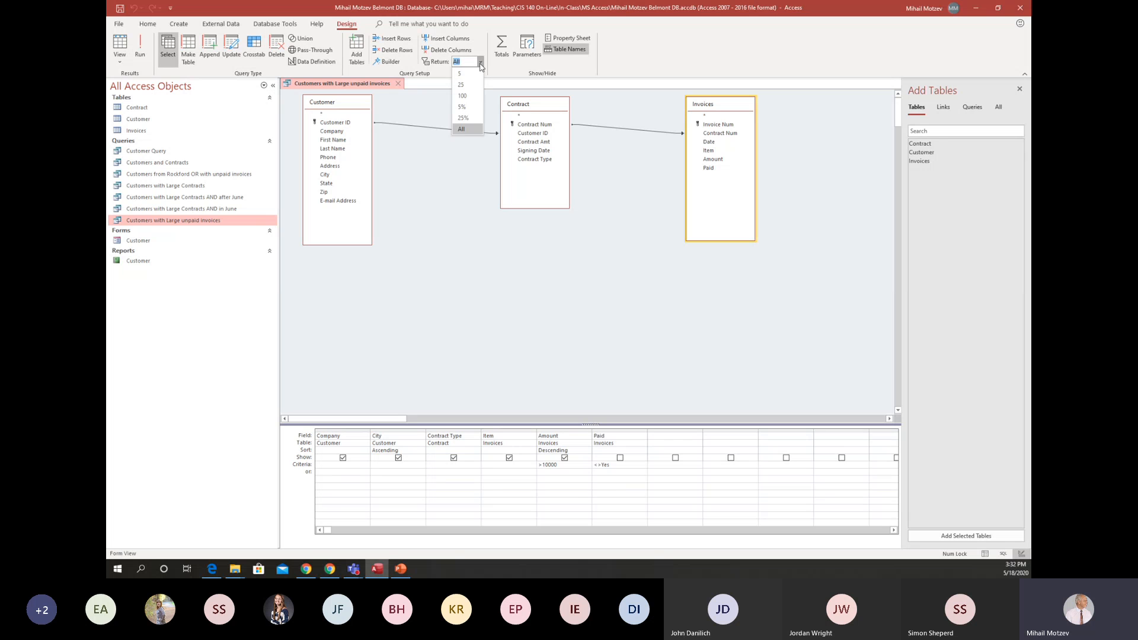
{"action": "type", "text": "100"}
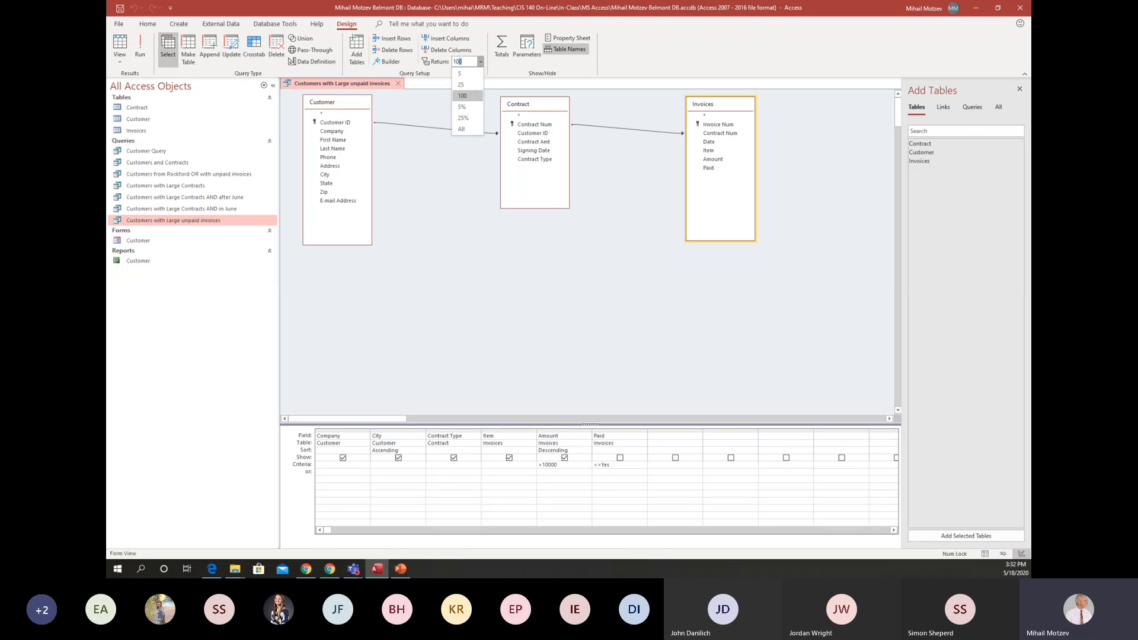
{"action": "key", "text": "BackSpace"}
{"action": "left_click", "coordinate": [140, 47]}
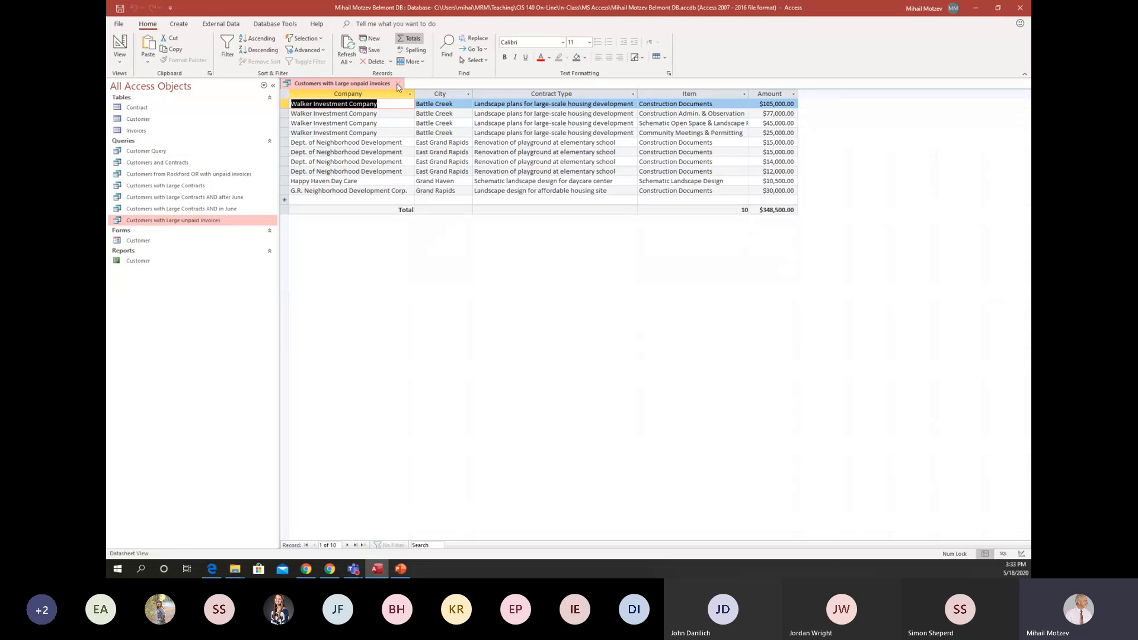
{"action": "left_click", "coordinate": [398, 87]}
{"action": "left_click", "coordinate": [527, 311]}
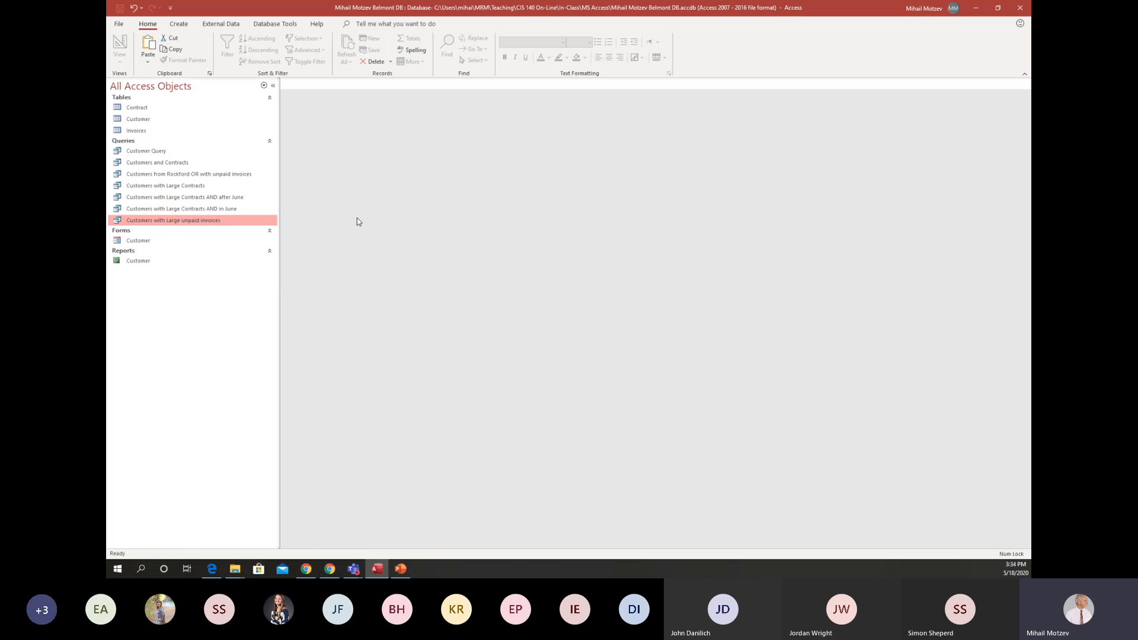
Create a new query in Design view with the Customer, Contract and Invoices tables.
{"action": "left_click", "coordinate": [177, 25]}
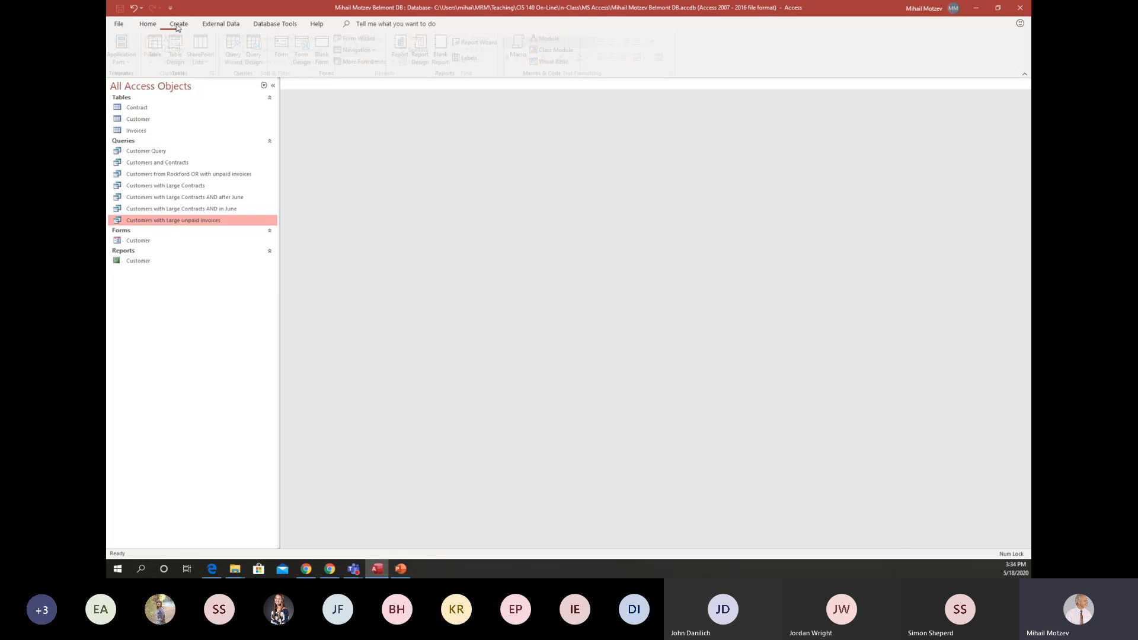
{"action": "left_click", "coordinate": [253, 49]}
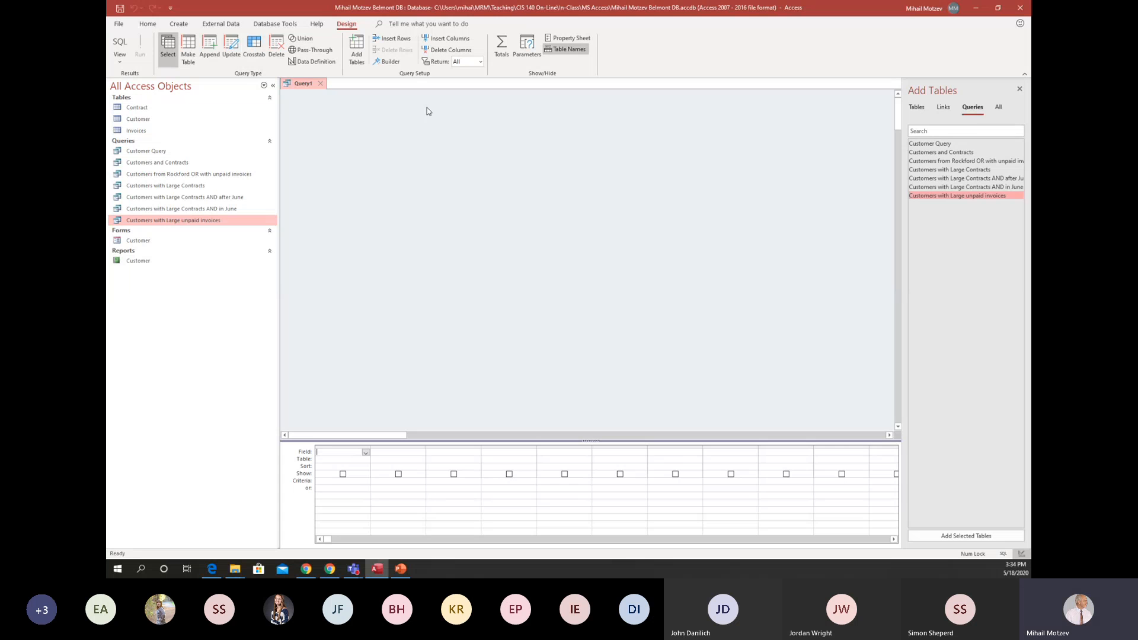
{"action": "left_click", "coordinate": [920, 109]}
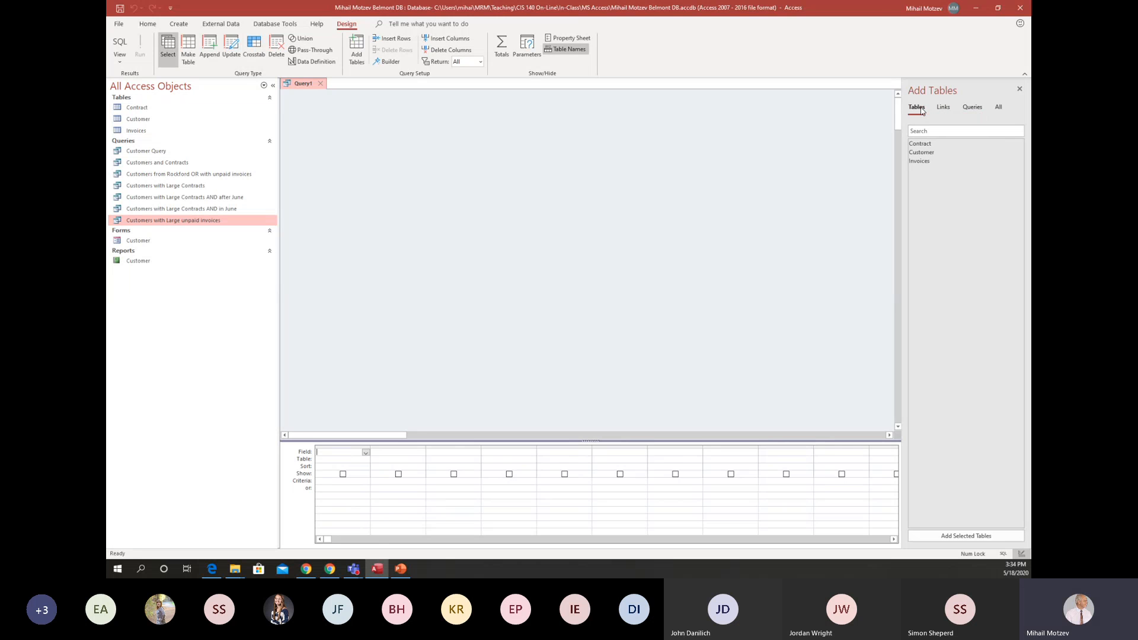
{"action": "left_click", "coordinate": [928, 153]}
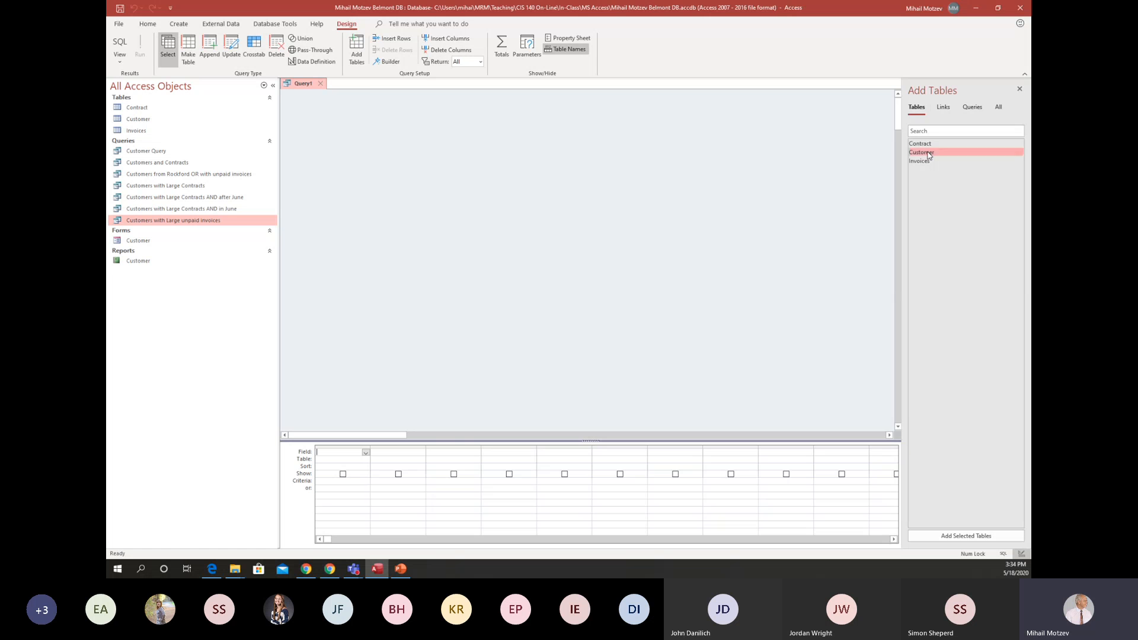
{"action": "double_click", "coordinate": [928, 153]}
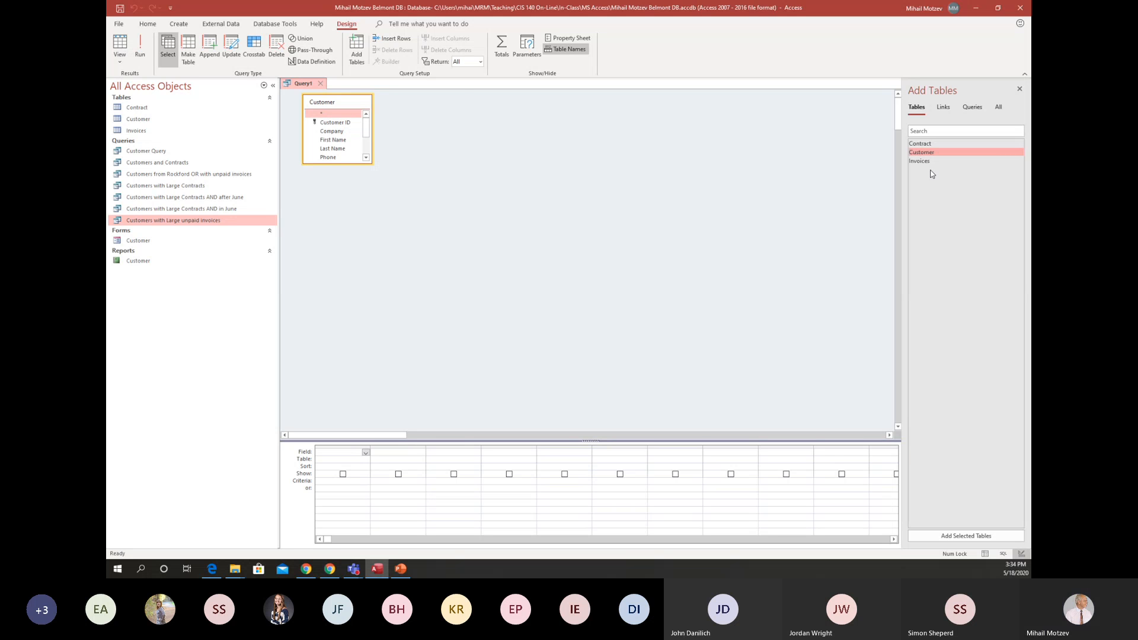
{"action": "double_click", "coordinate": [927, 147]}
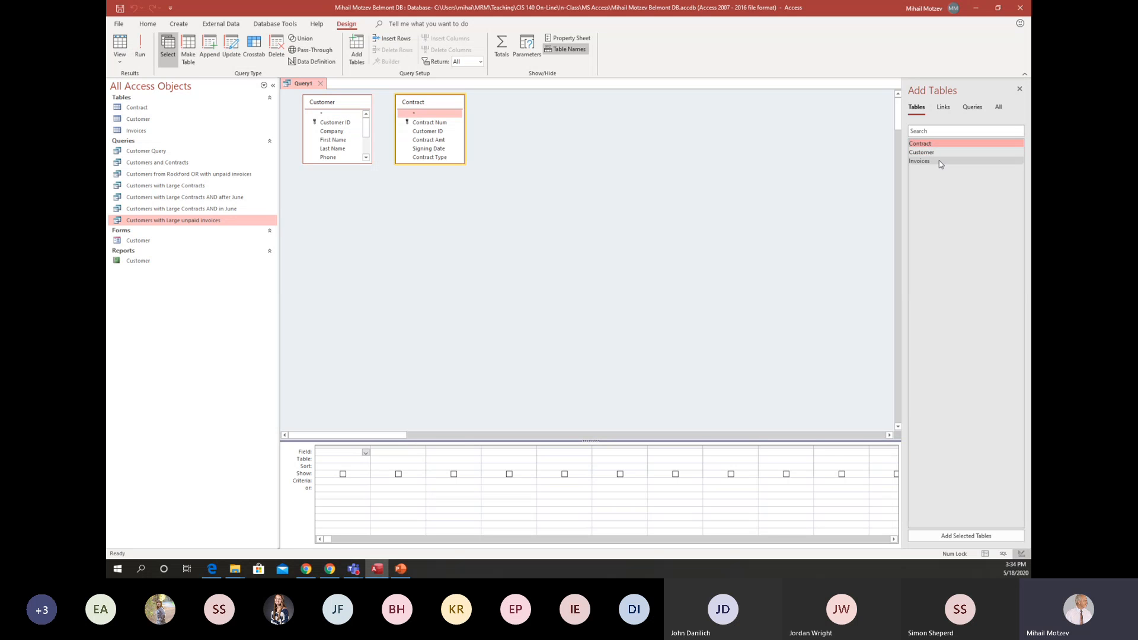
{"action": "double_click", "coordinate": [940, 164]}
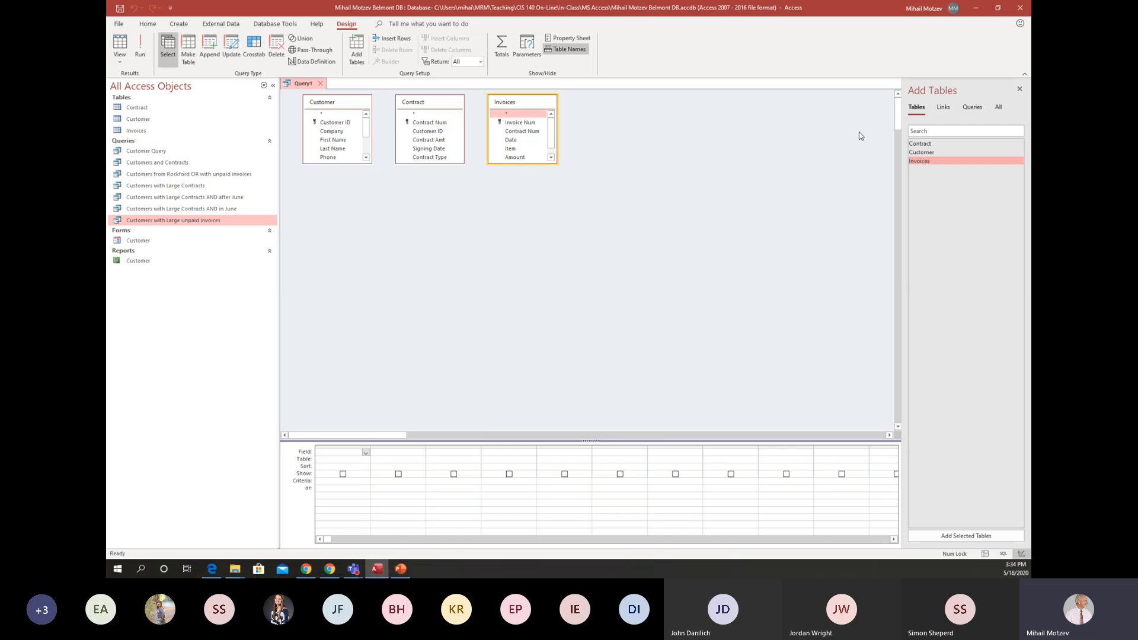
{"action": "left_click", "coordinate": [1019, 89]}
Space the Contract and Invoices tables apart and lengthen all three table boxes so every field is visible.
{"action": "left_click_drag", "start_coordinate": [517, 104], "coordinate": [694, 107]}
{"action": "left_click_drag", "start_coordinate": [457, 109], "coordinate": [531, 115]}
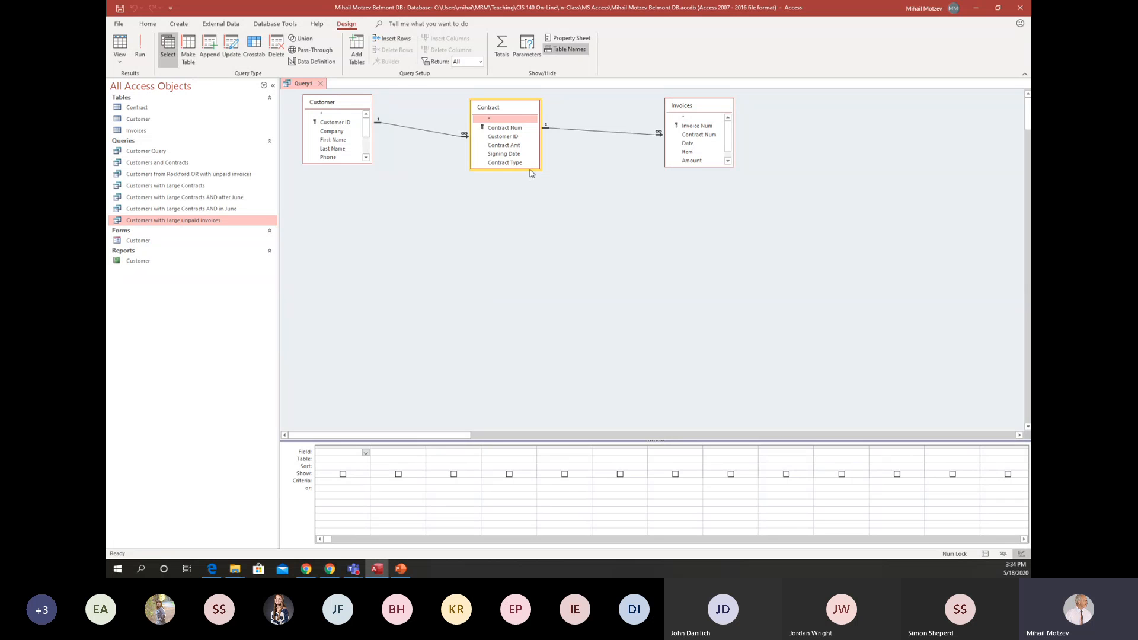
{"action": "left_click_drag", "start_coordinate": [531, 169], "coordinate": [534, 245]}
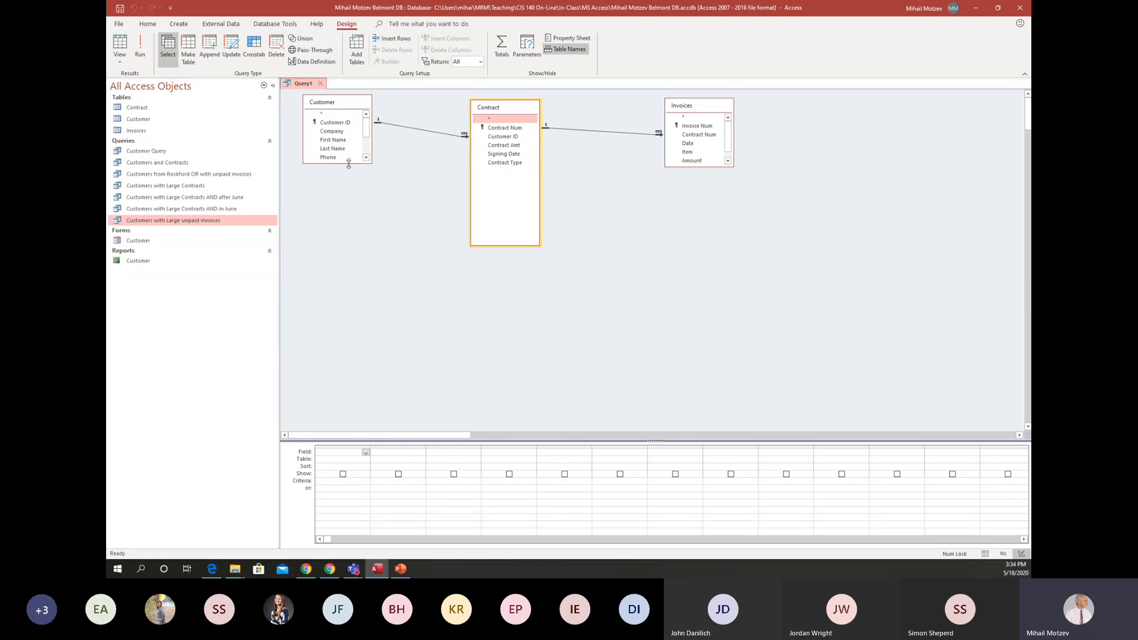
{"action": "left_click_drag", "start_coordinate": [341, 164], "coordinate": [357, 248]}
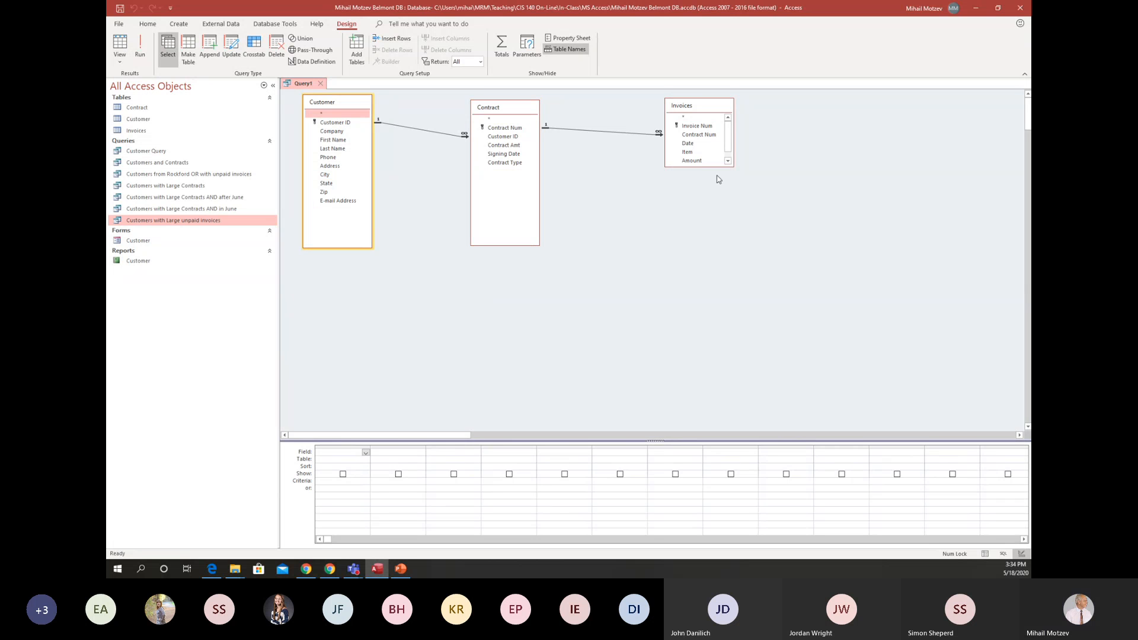
{"action": "left_click_drag", "start_coordinate": [708, 166], "coordinate": [727, 239]}
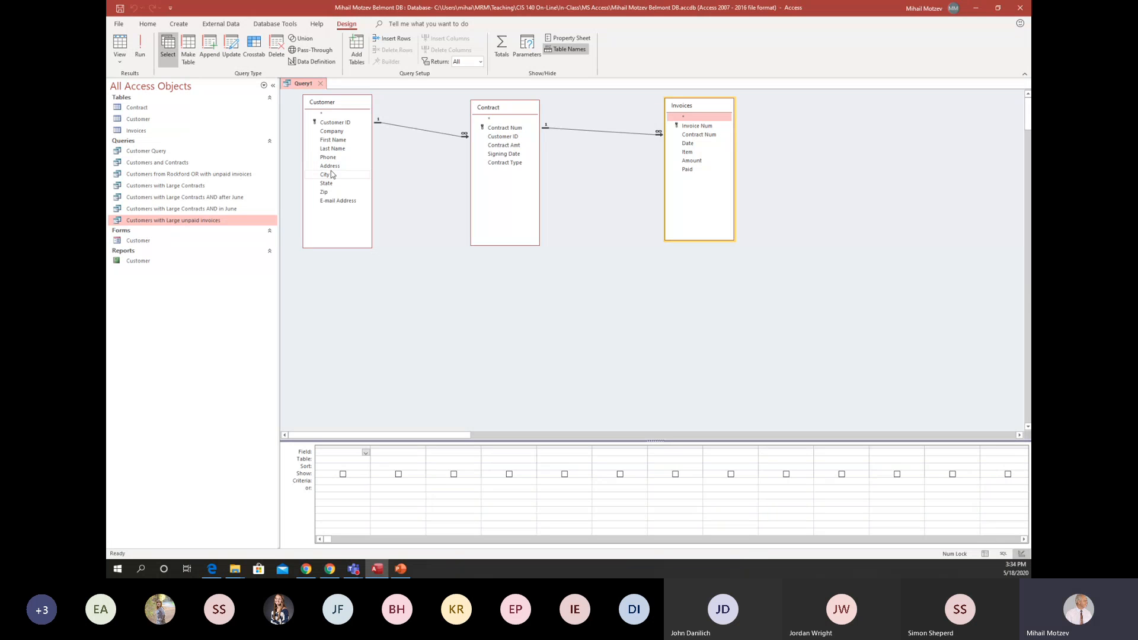
Add Company, Contract Type, Contract Amt, Item, Amount and Paid from the three tables to the query and run it.
{"action": "double_click", "coordinate": [331, 131]}
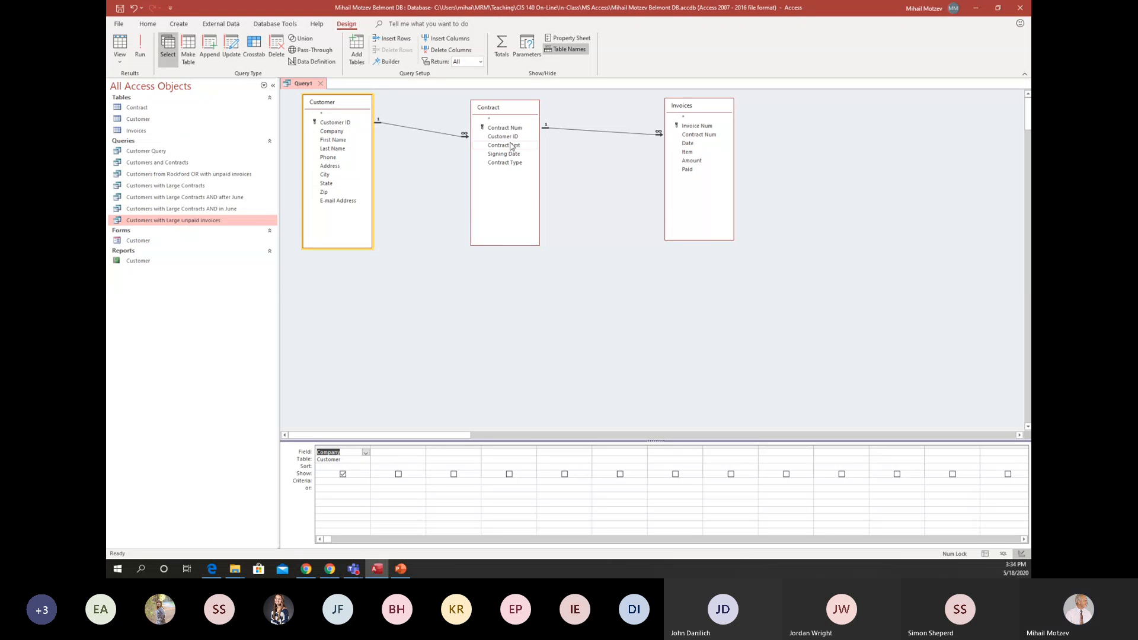
{"action": "left_click", "coordinate": [512, 163]}
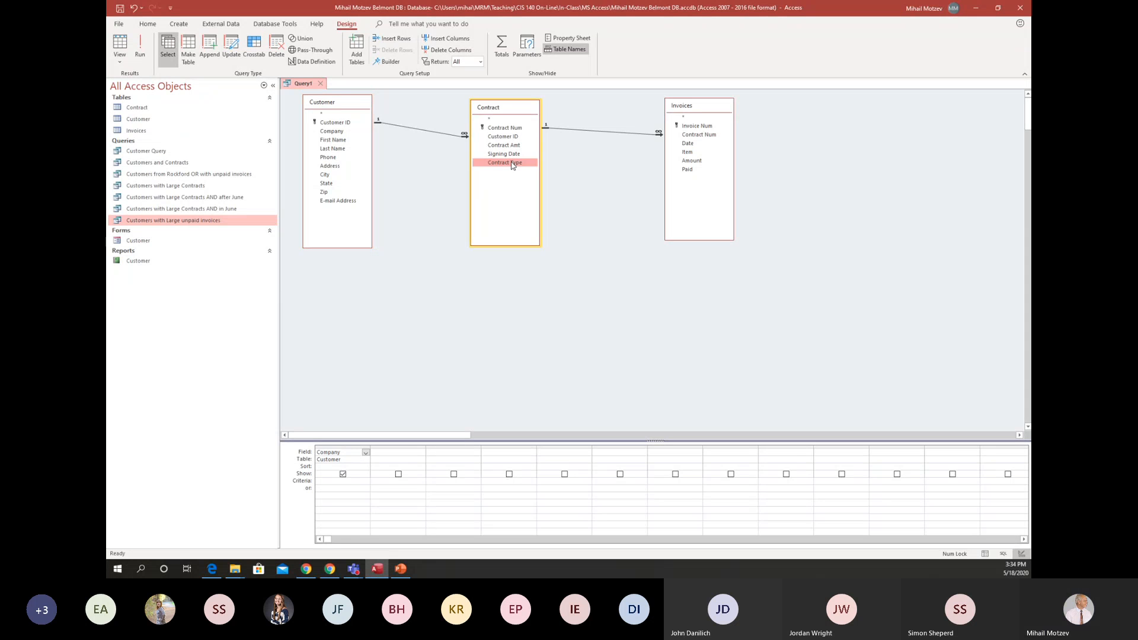
{"action": "double_click", "coordinate": [513, 163]}
{"action": "double_click", "coordinate": [503, 146]}
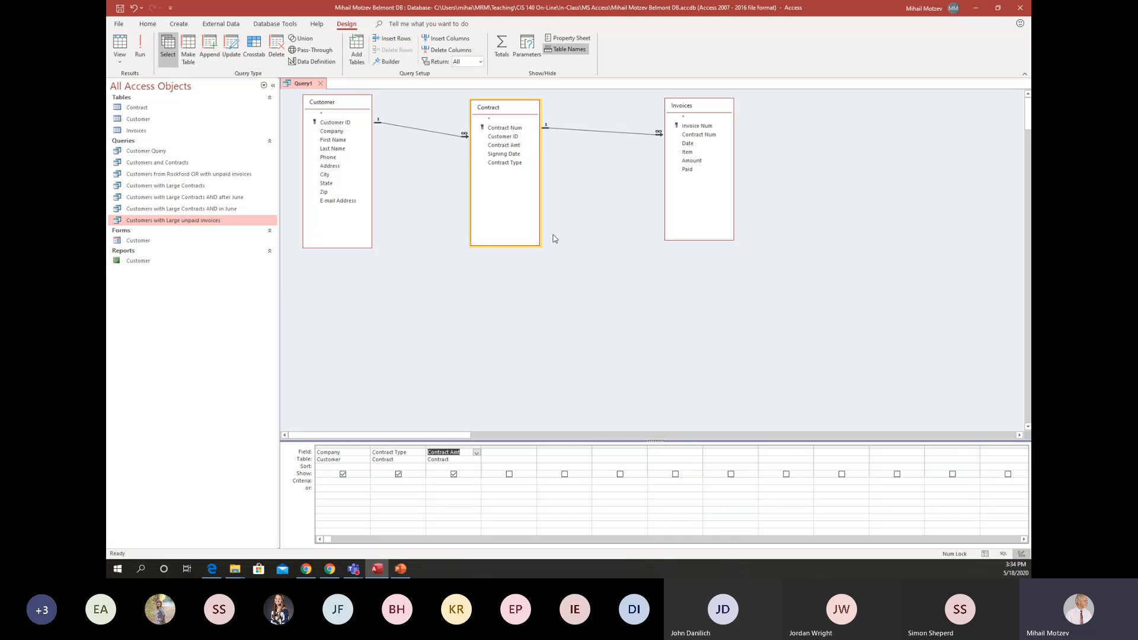
{"action": "double_click", "coordinate": [705, 152]}
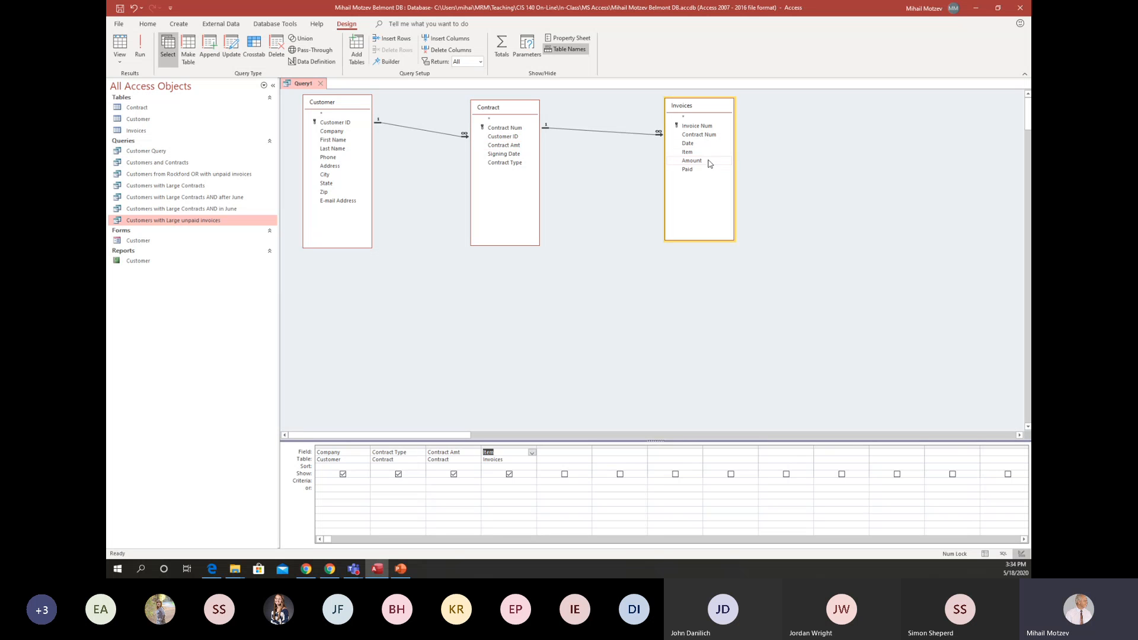
{"action": "double_click", "coordinate": [709, 161]}
{"action": "double_click", "coordinate": [702, 170]}
{"action": "left_click", "coordinate": [140, 43]}
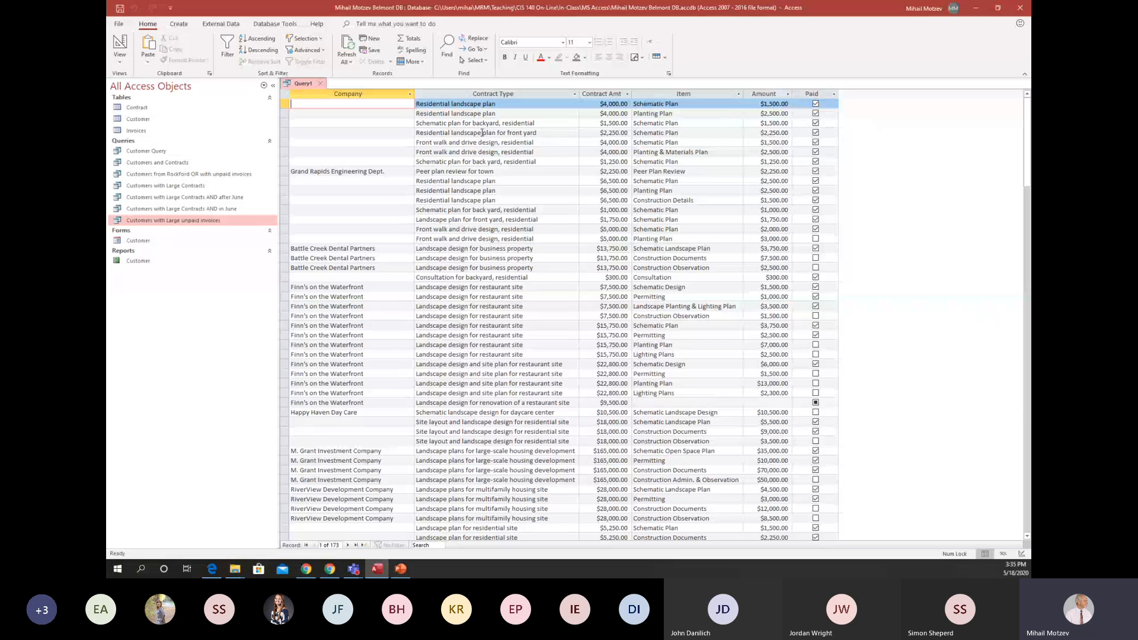
Set the Paid field's criterion to No, run the query to review its records, and return to the design's first empty Field cell.
{"action": "left_click", "coordinate": [120, 45]}
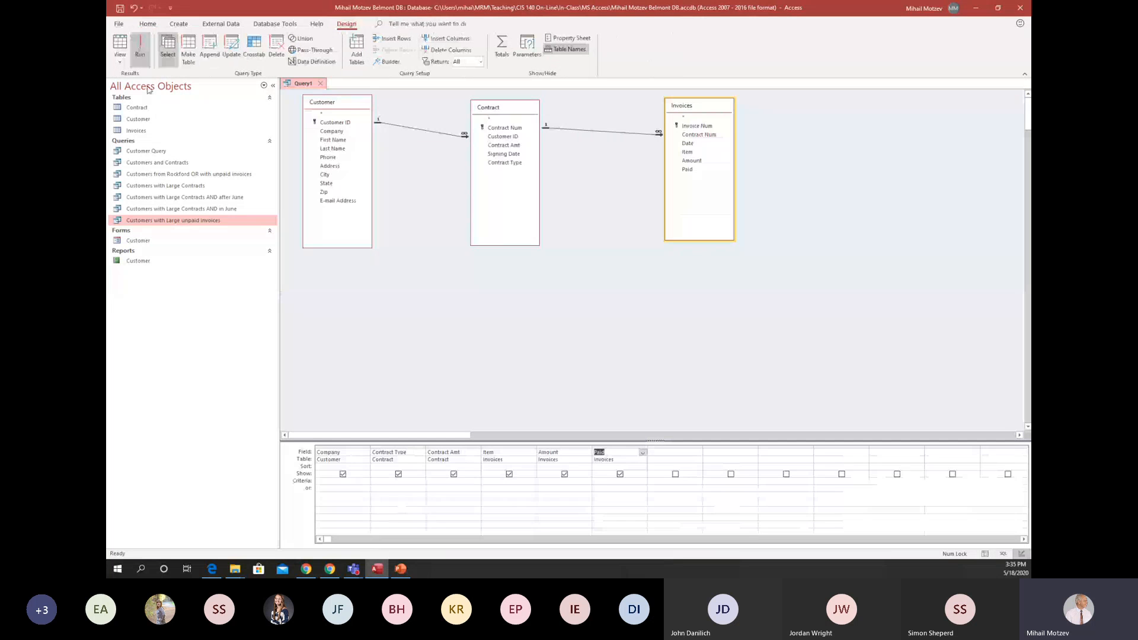
{"action": "left_click", "coordinate": [597, 482]}
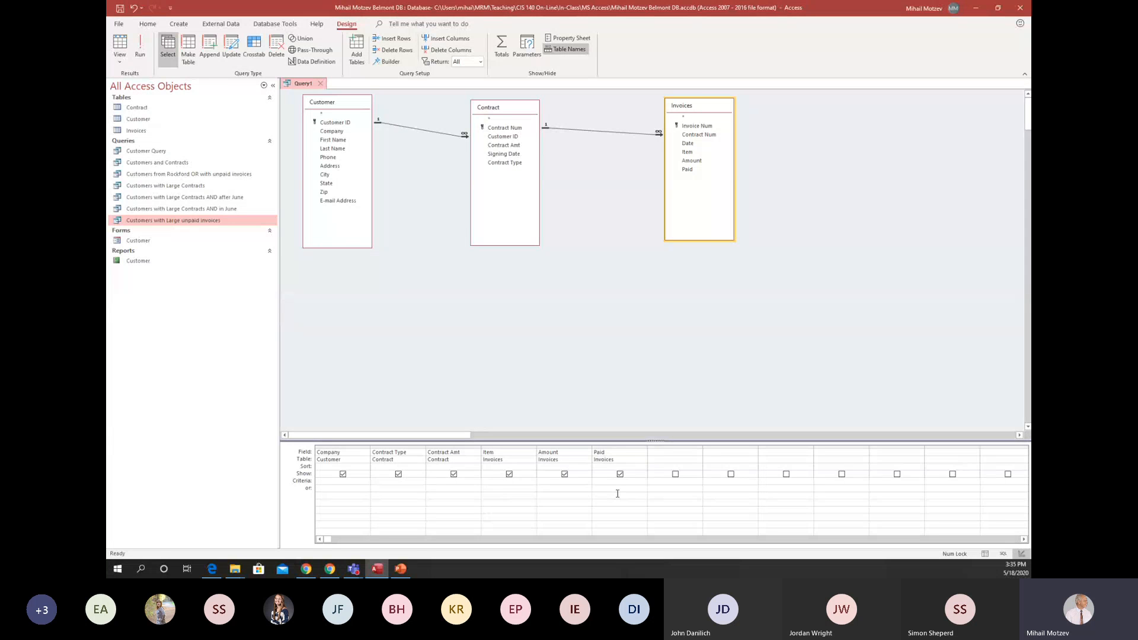
{"action": "type", "text": "No"}
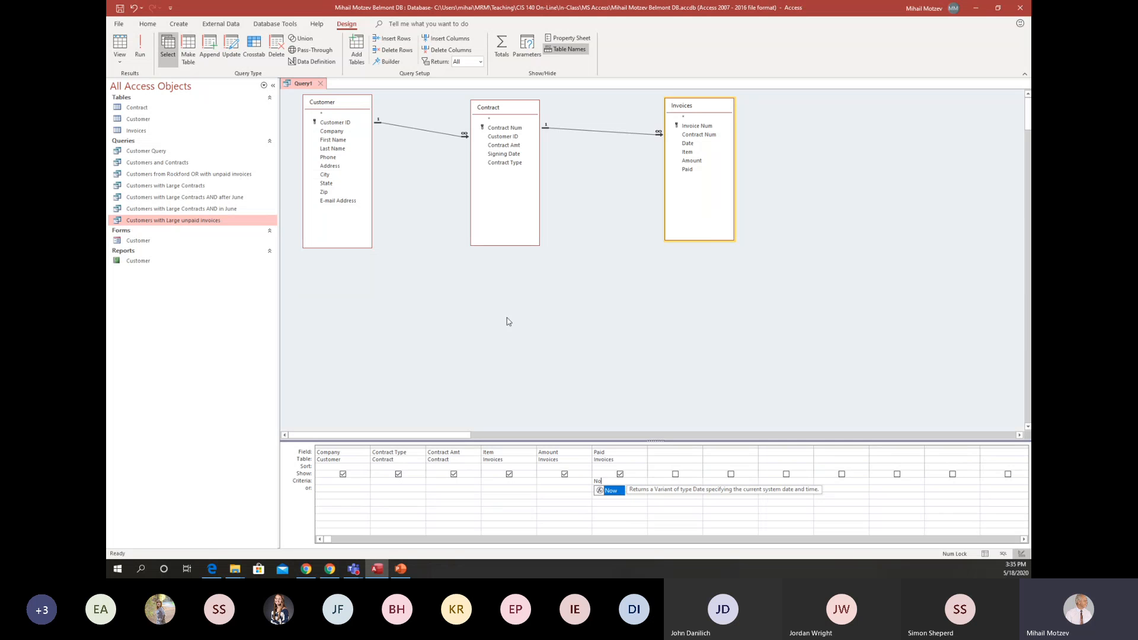
{"action": "left_click", "coordinate": [140, 42]}
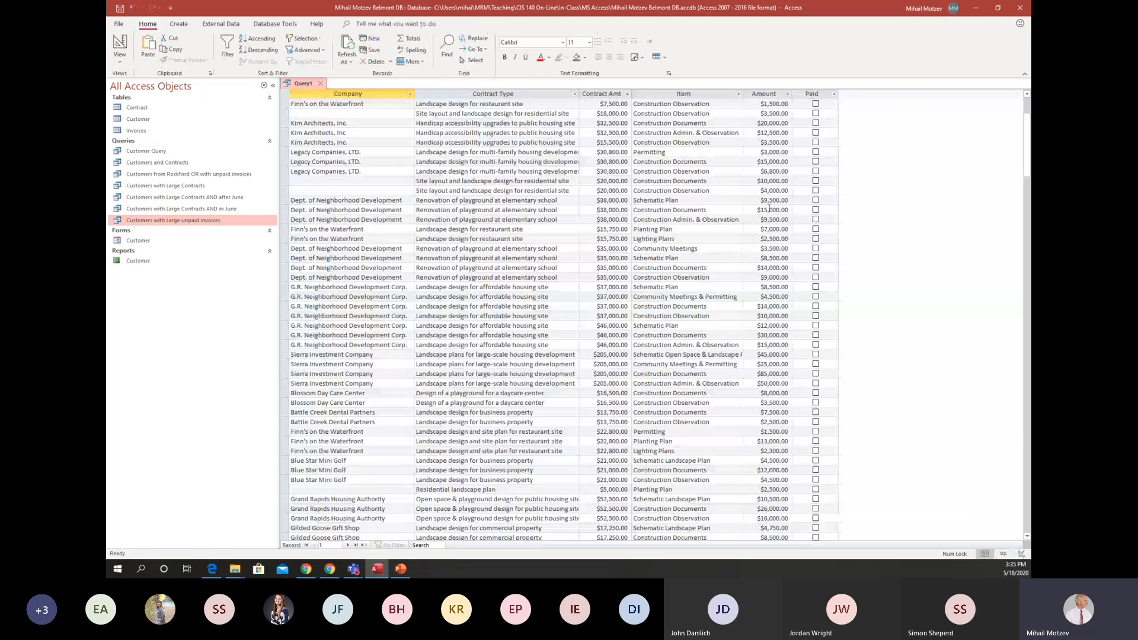
{"action": "scroll", "coordinate": [769, 209], "scroll_direction": "down", "scroll_amount": 20}
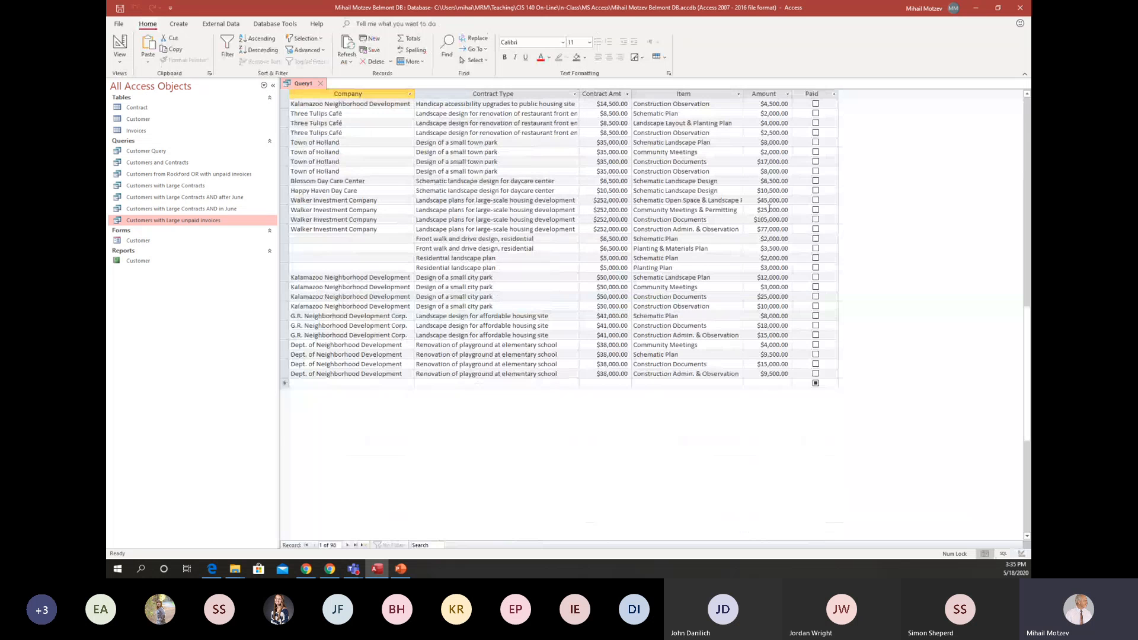
{"action": "left_click", "coordinate": [120, 43]}
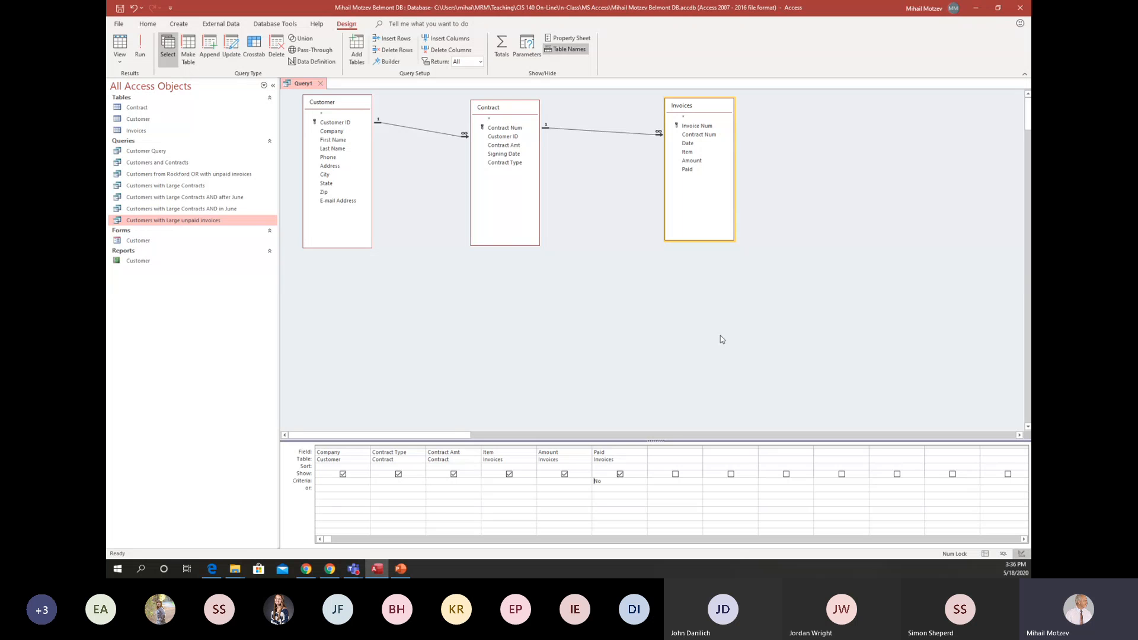
{"action": "left_click", "coordinate": [672, 452]}
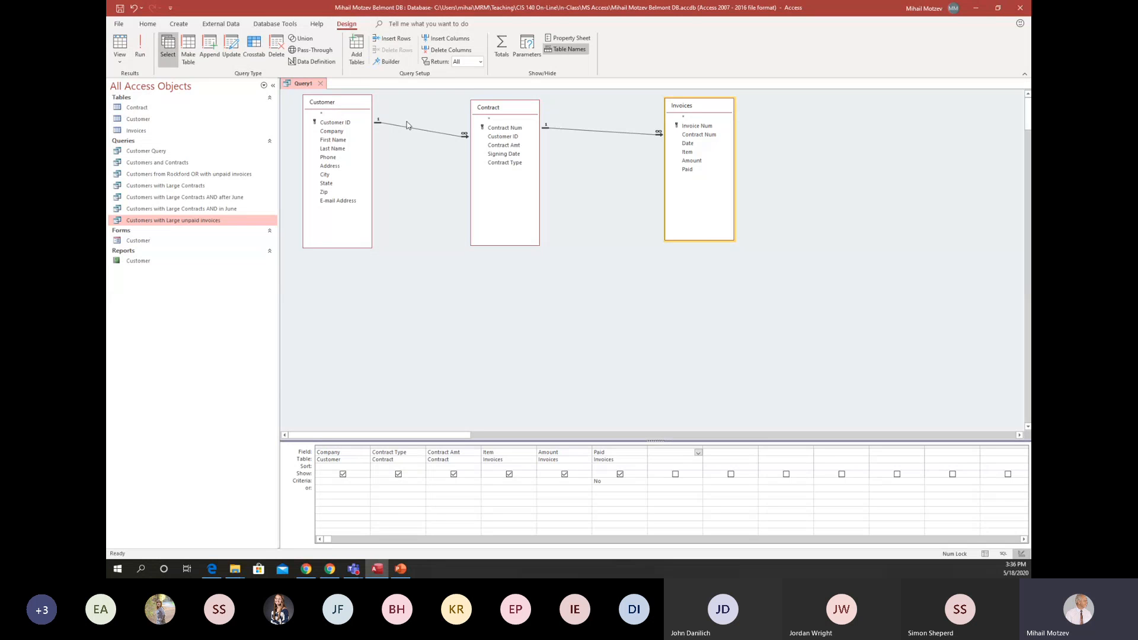
{"action": "left_click", "coordinate": [396, 63]}
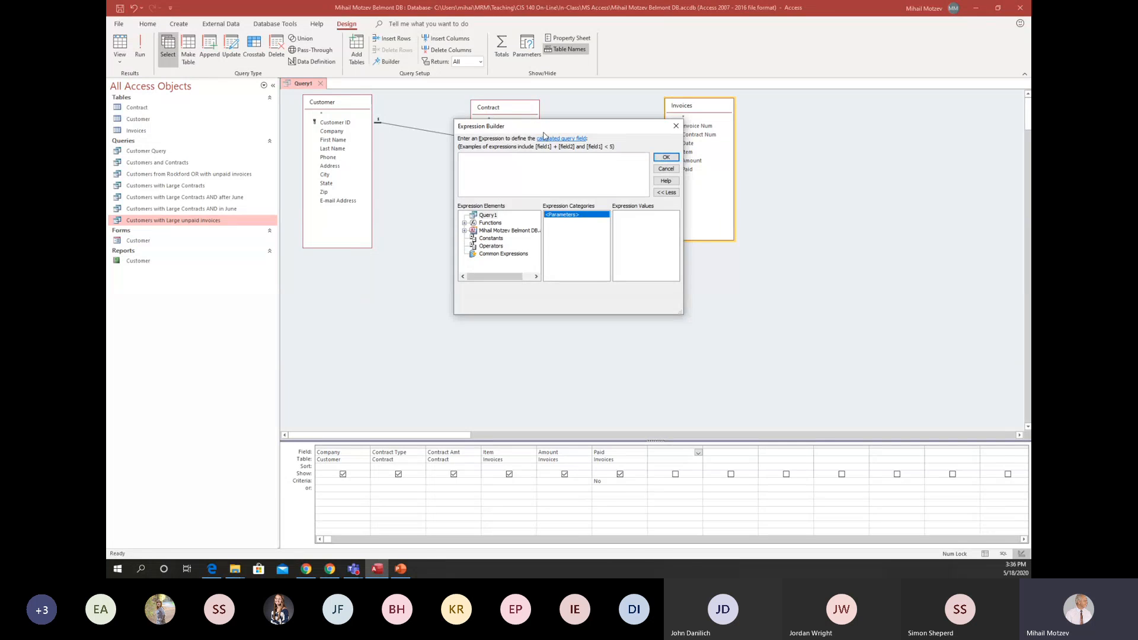
{"action": "left_click_drag", "start_coordinate": [537, 127], "coordinate": [584, 228]}
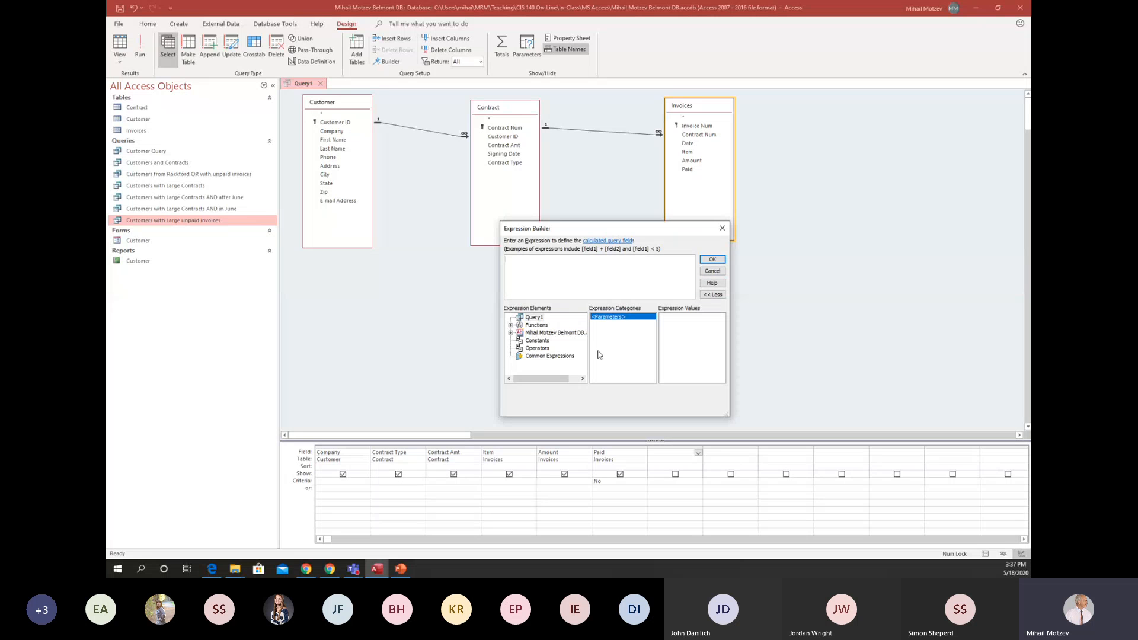
{"action": "left_click", "coordinate": [713, 272]}
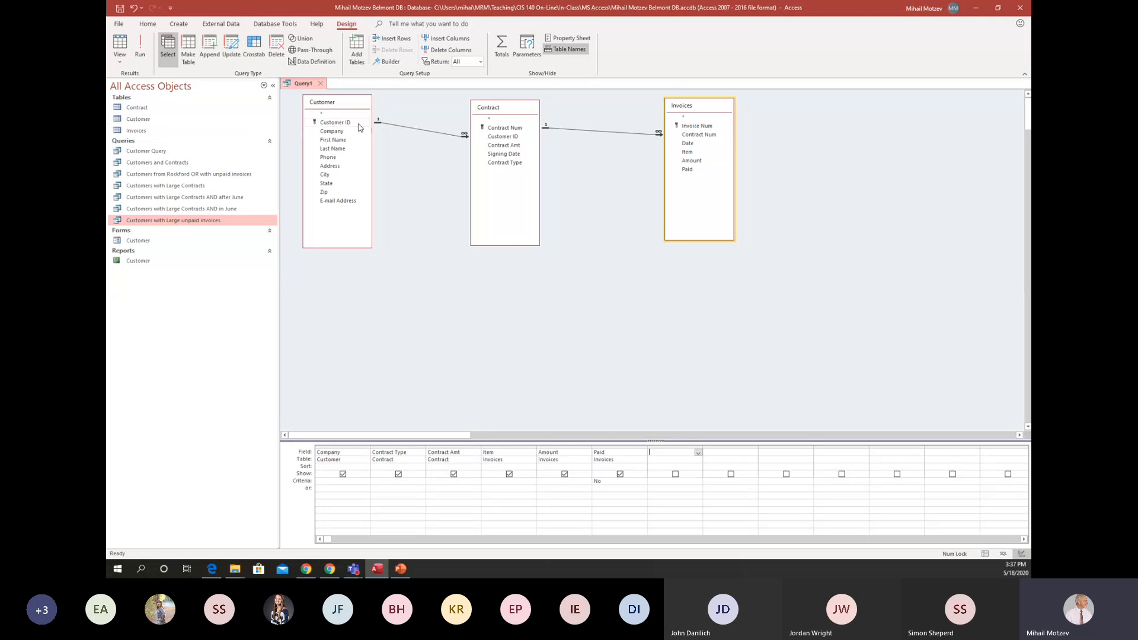
Save the current query object as "Unpaid Ammount from Contracts".
{"action": "left_click", "coordinate": [119, 25]}
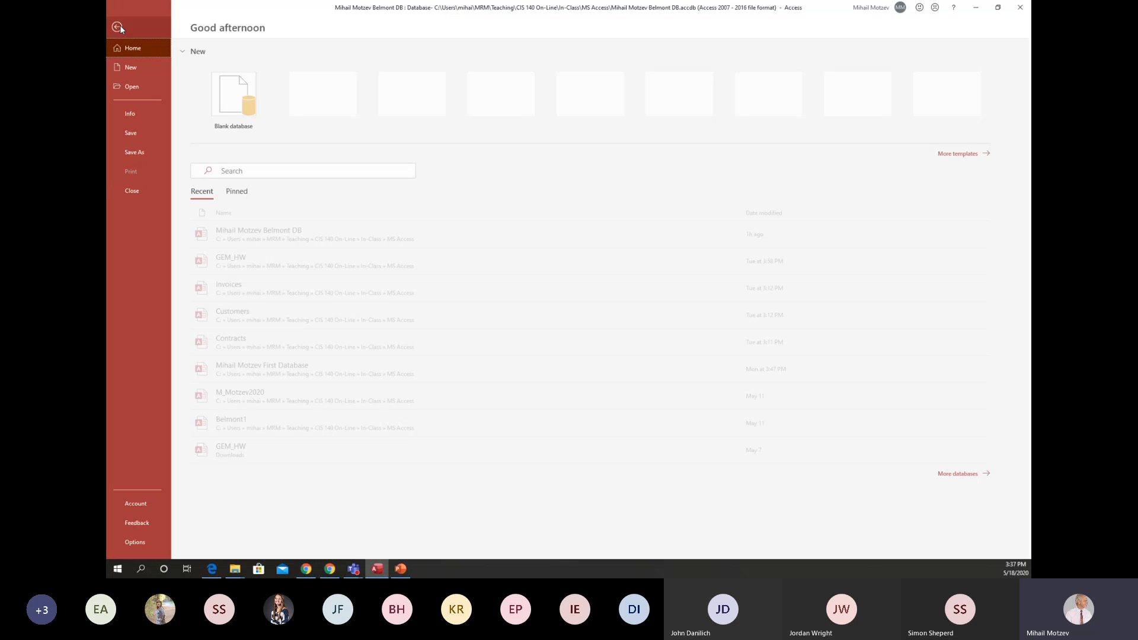
{"action": "left_click", "coordinate": [154, 151]}
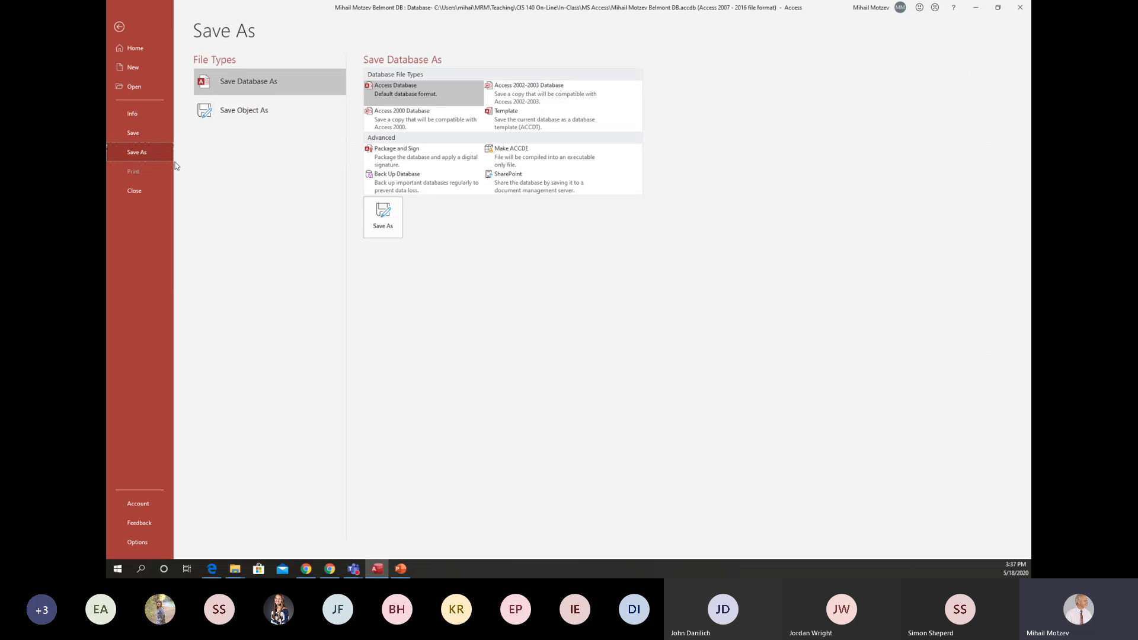
{"action": "left_click", "coordinate": [265, 113]}
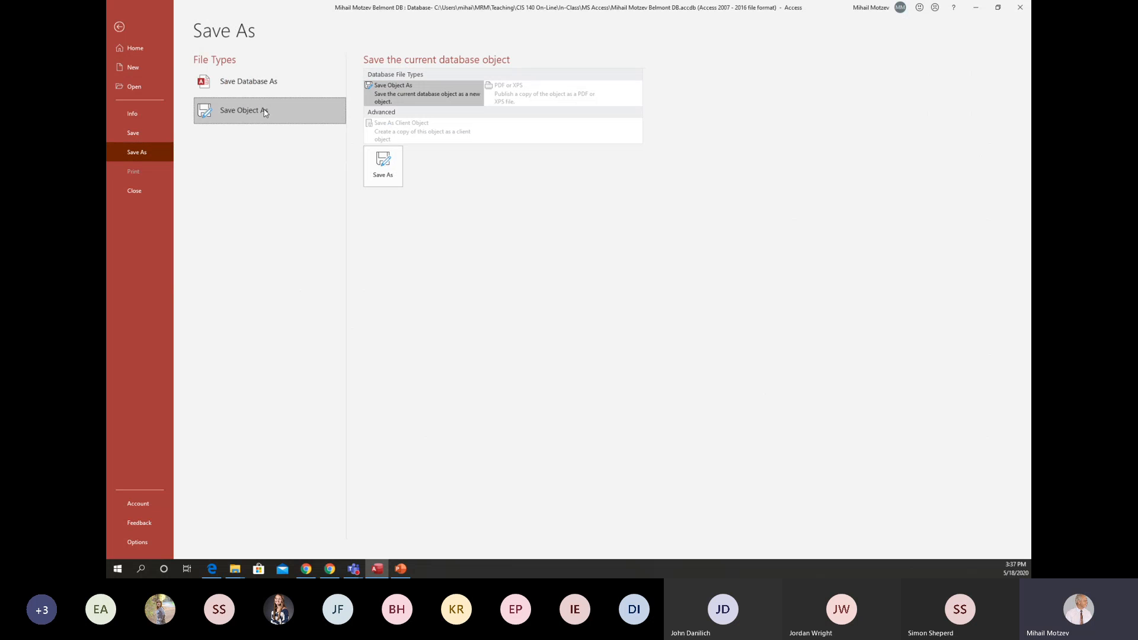
{"action": "left_click", "coordinate": [383, 166]}
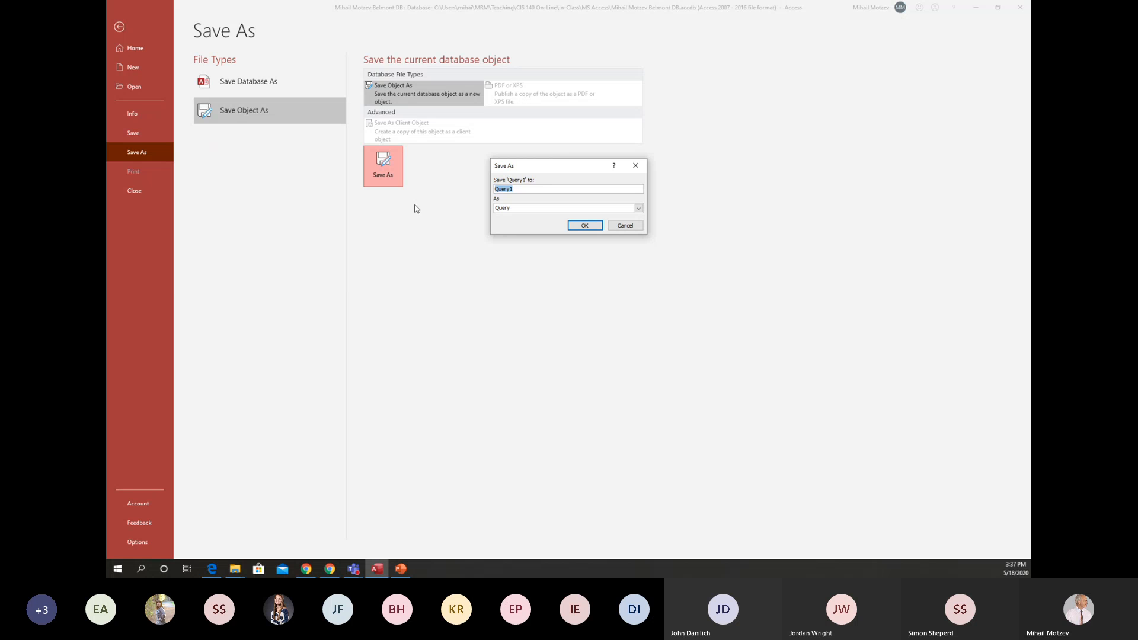
{"action": "type", "text": "Un"}
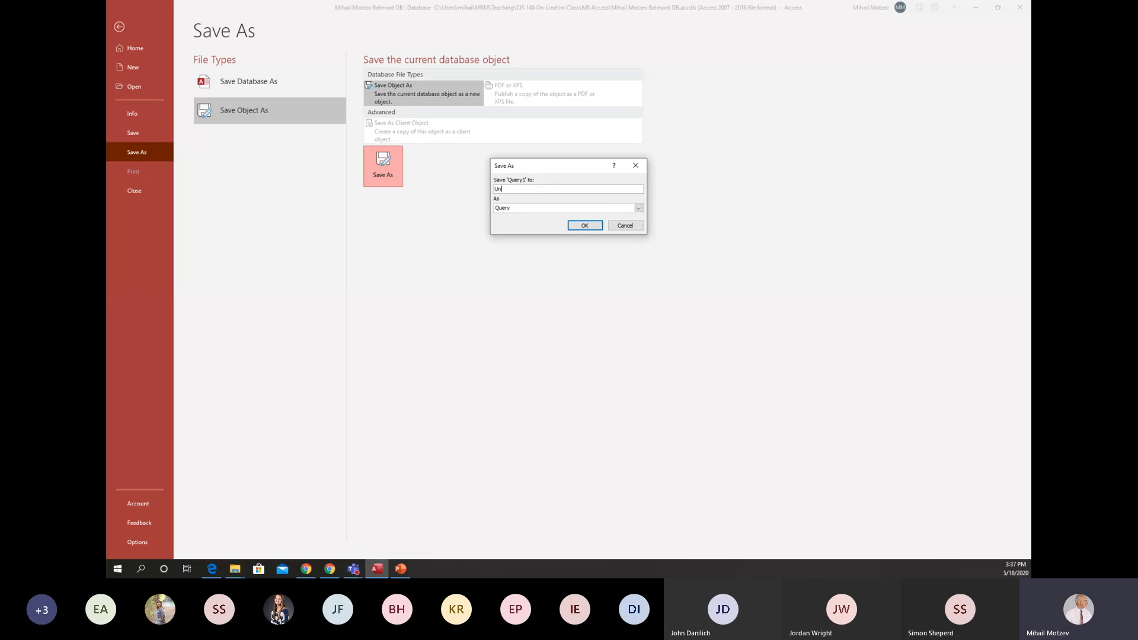
{"action": "type", "text": "paid Ammount fr"}
{"action": "type", "text": "cts"}
{"action": "left_click", "coordinate": [579, 227]}
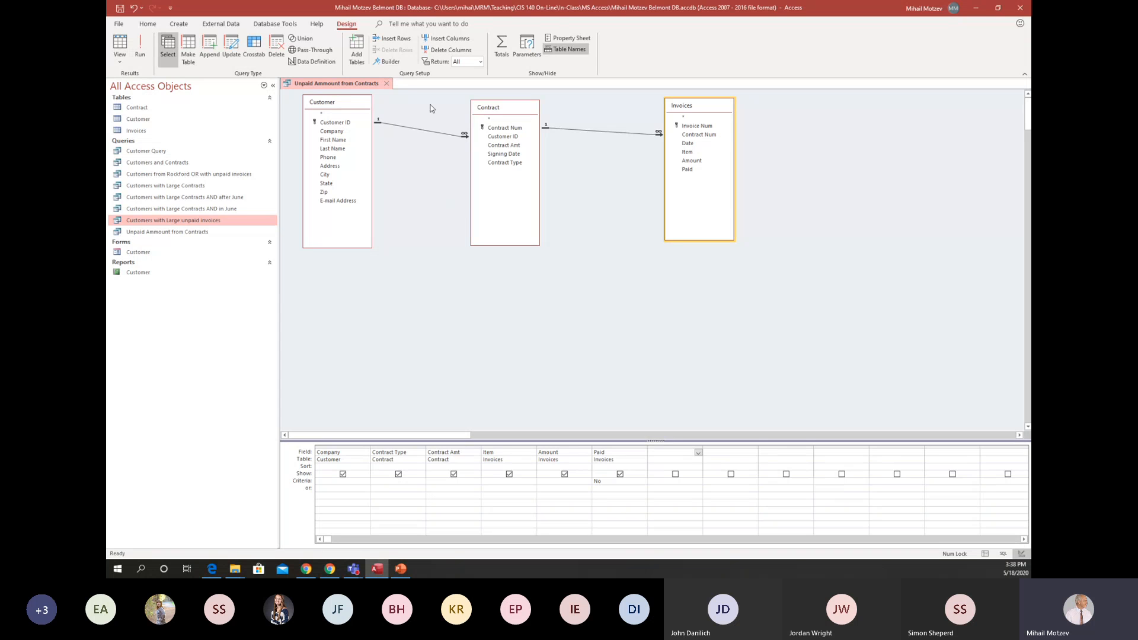
Build the calculated field [Contract Amt] - [Amount] in the first empty column with the Expression Builder and run the query.
{"action": "left_click", "coordinate": [391, 61]}
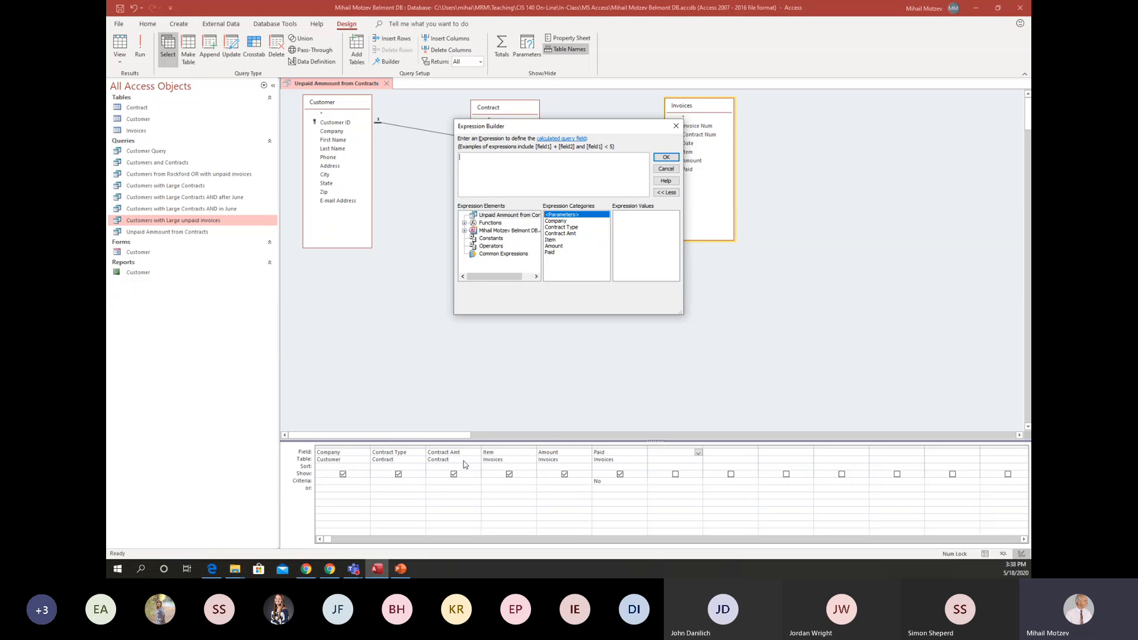
{"action": "double_click", "coordinate": [562, 235]}
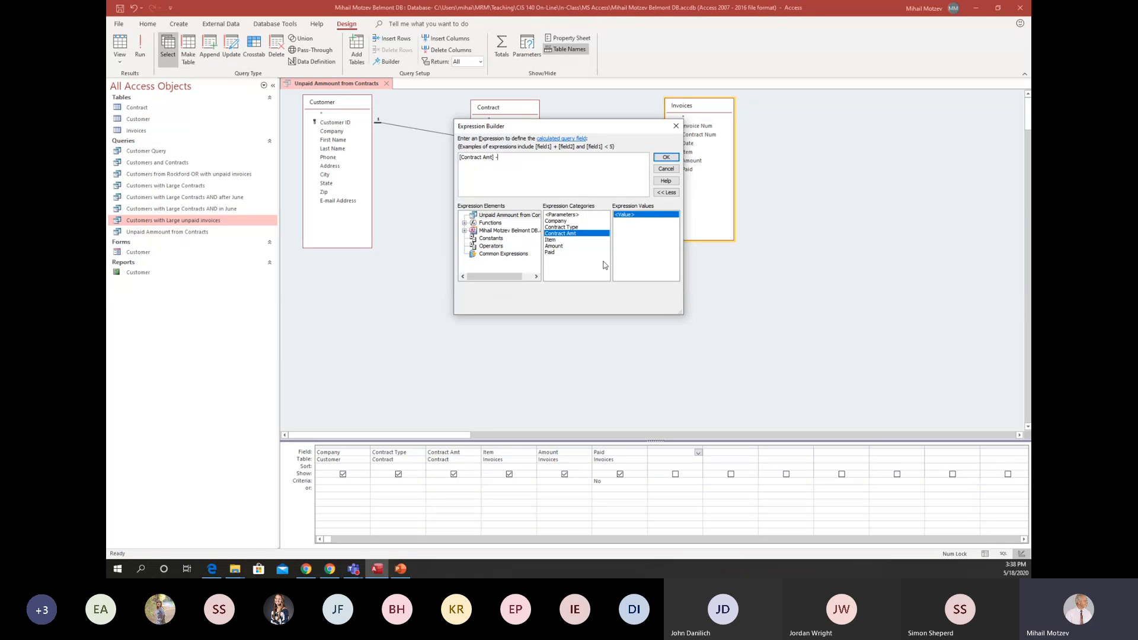
{"action": "left_click", "coordinate": [563, 246]}
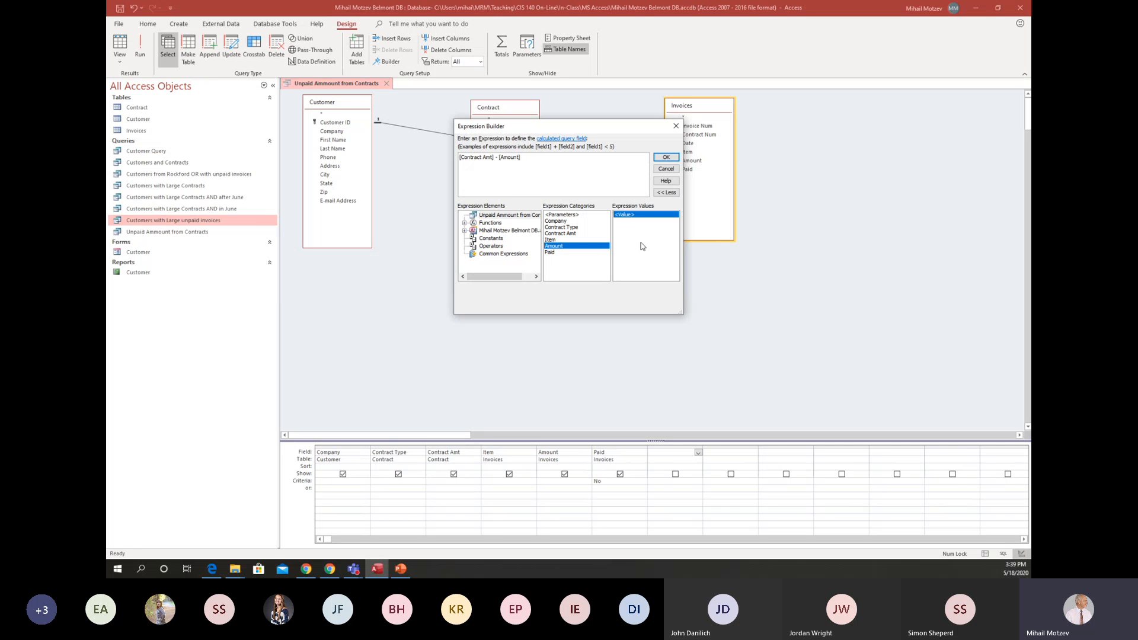
{"action": "left_click", "coordinate": [666, 158]}
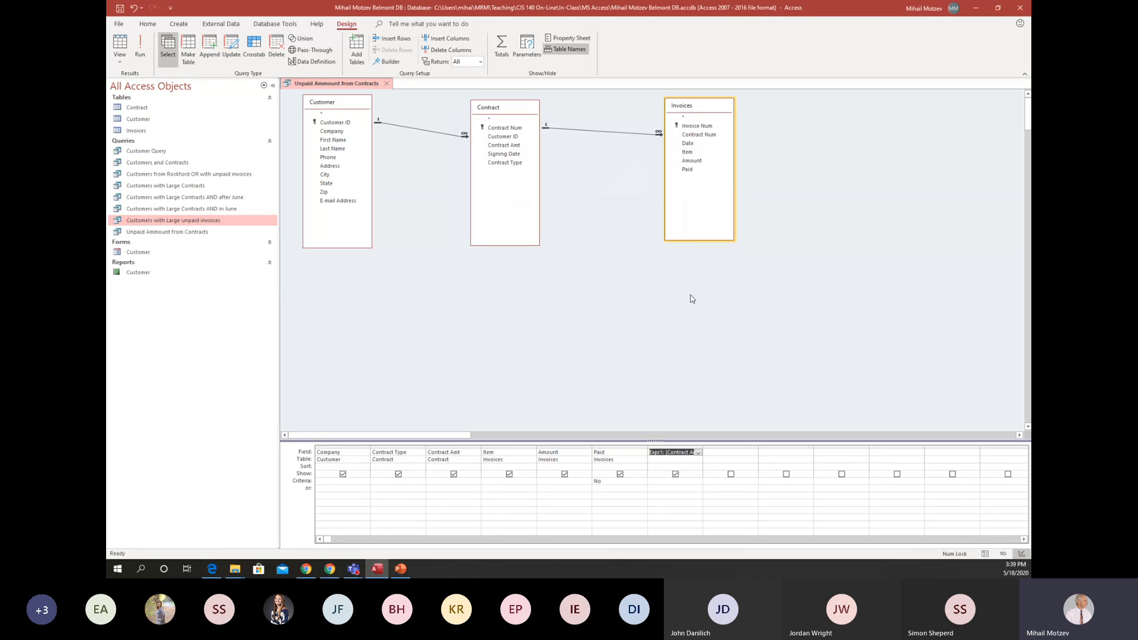
{"action": "left_click", "coordinate": [145, 40]}
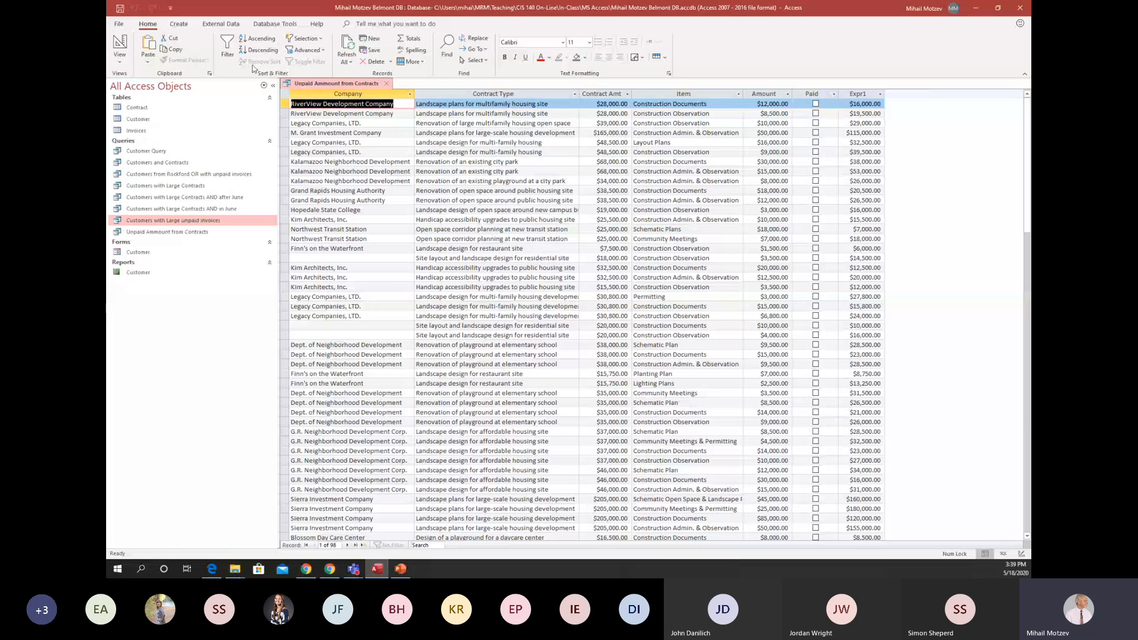
In the query design, format the calculated [Contract Amt]-[Amount] field as Currency with 2 decimal places.
{"action": "left_click", "coordinate": [120, 44]}
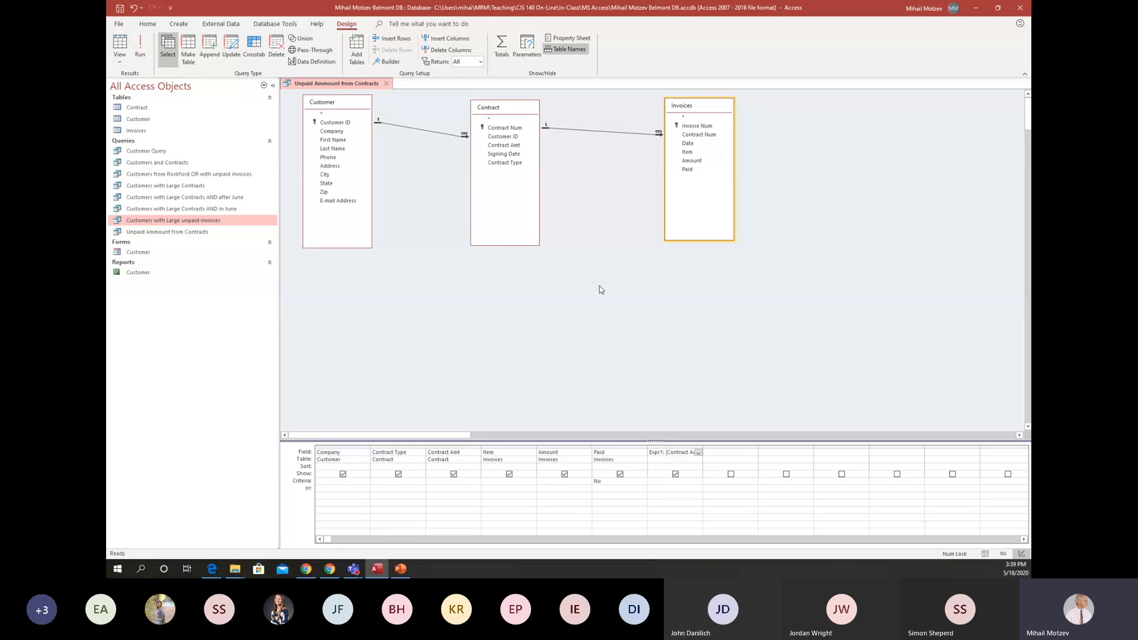
{"action": "left_click", "coordinate": [674, 447]}
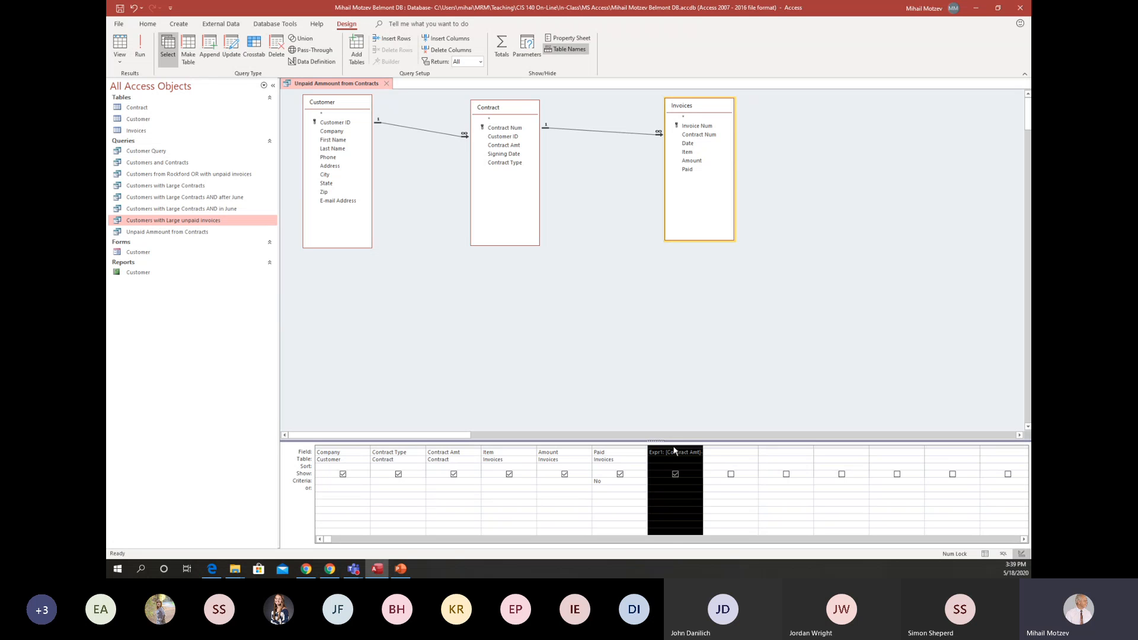
{"action": "right_click", "coordinate": [674, 451]}
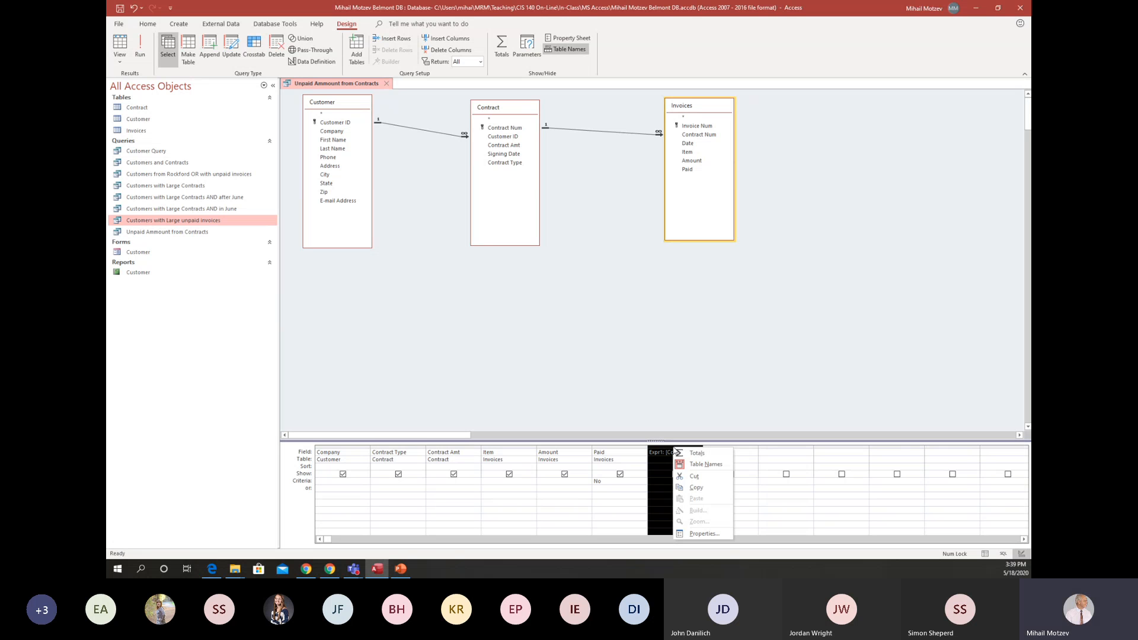
{"action": "left_click", "coordinate": [713, 534]}
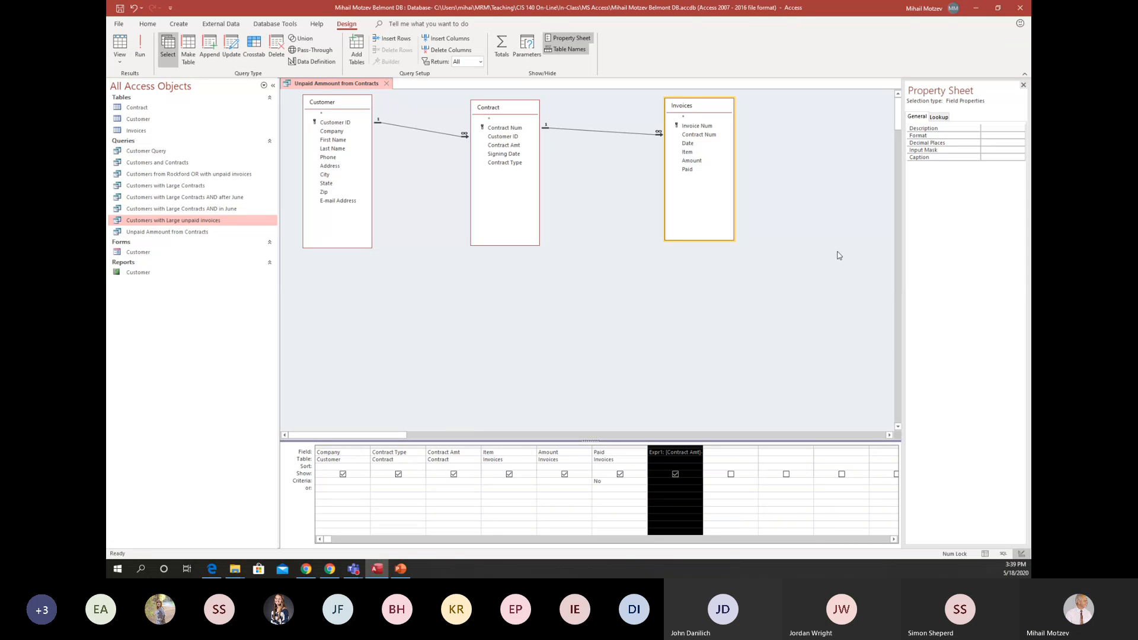
{"action": "left_click", "coordinate": [982, 136]}
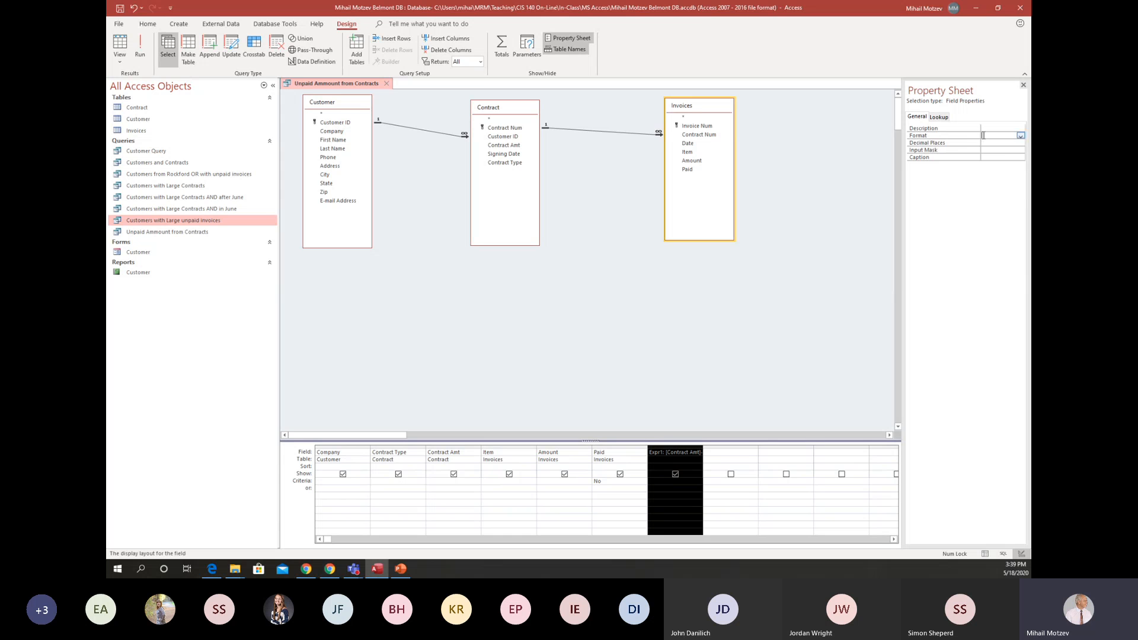
{"action": "left_click", "coordinate": [1021, 137]}
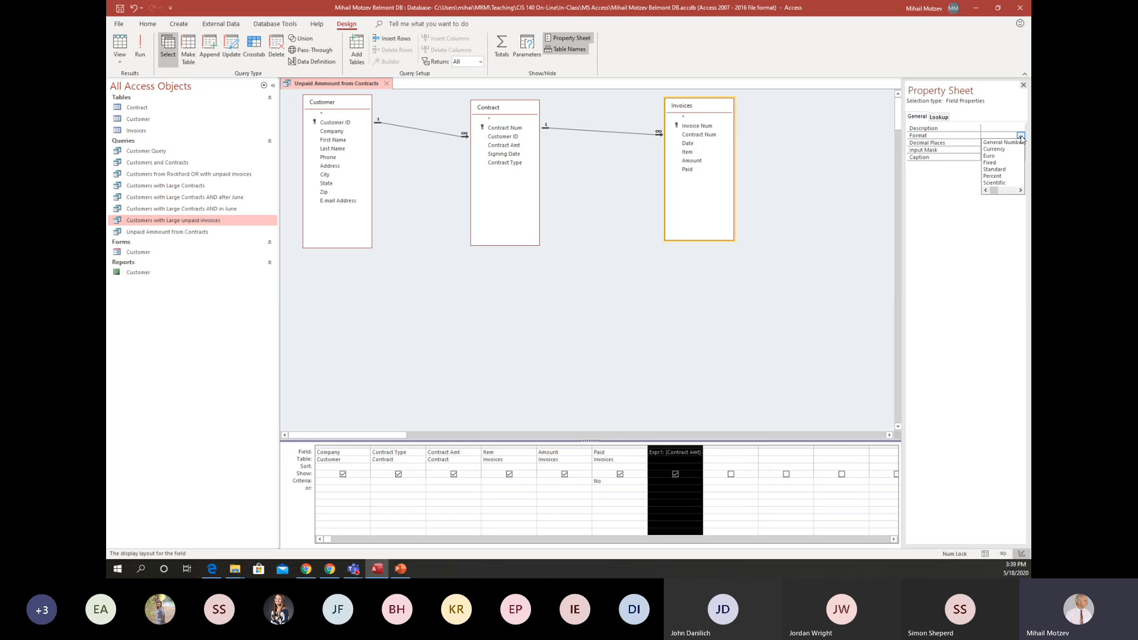
{"action": "left_click", "coordinate": [994, 149]}
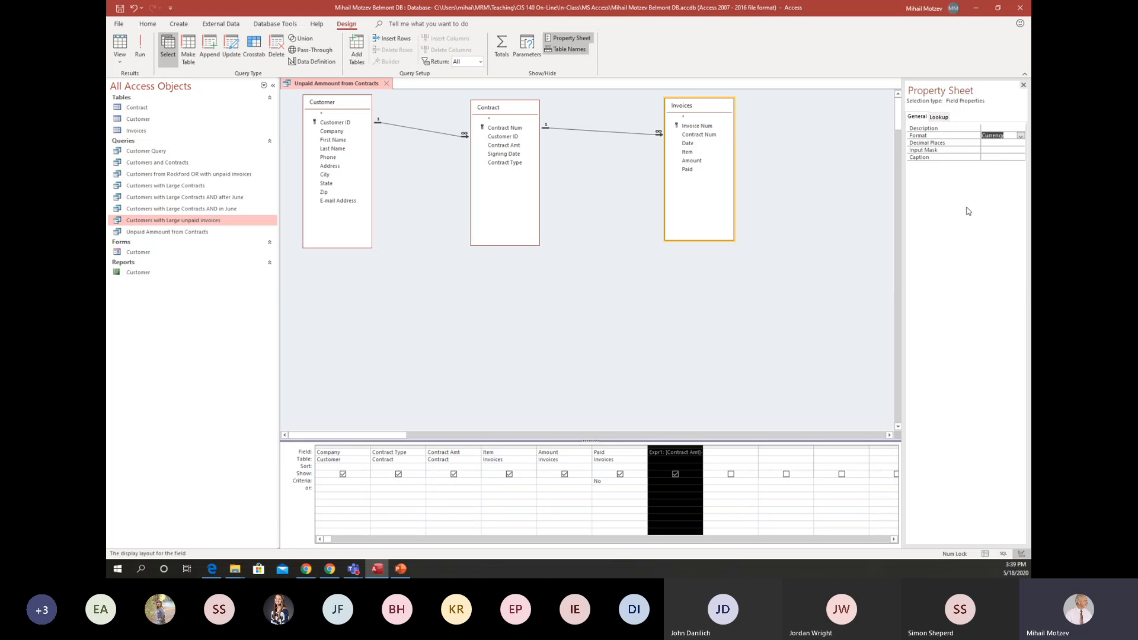
{"action": "left_click", "coordinate": [990, 144]}
{"action": "left_click", "coordinate": [1020, 143]}
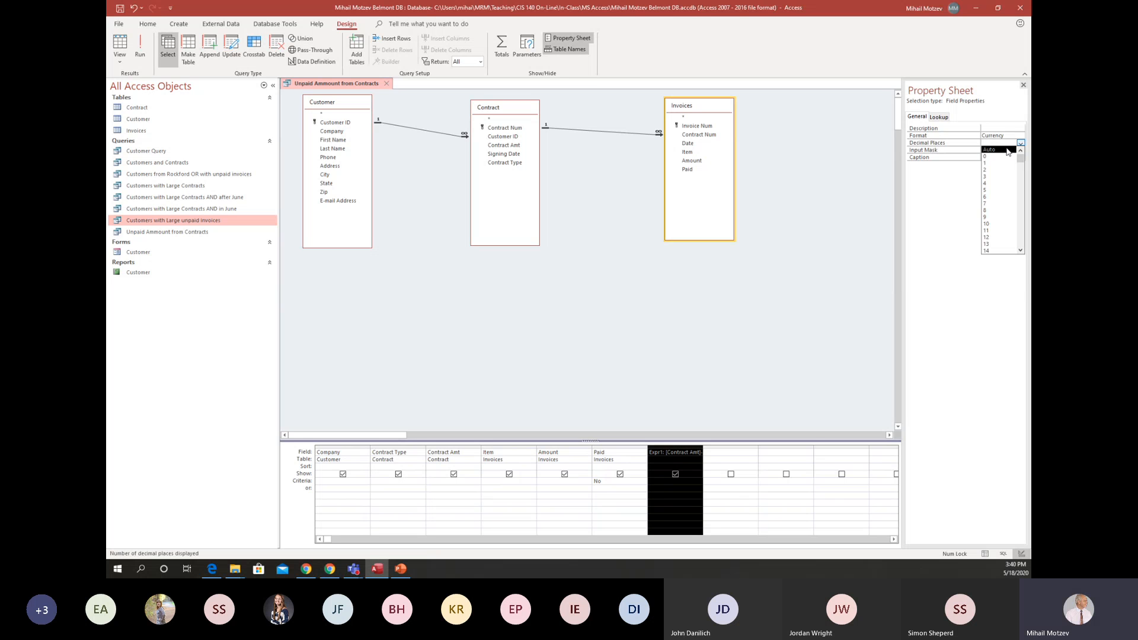
{"action": "left_click", "coordinate": [1002, 170]}
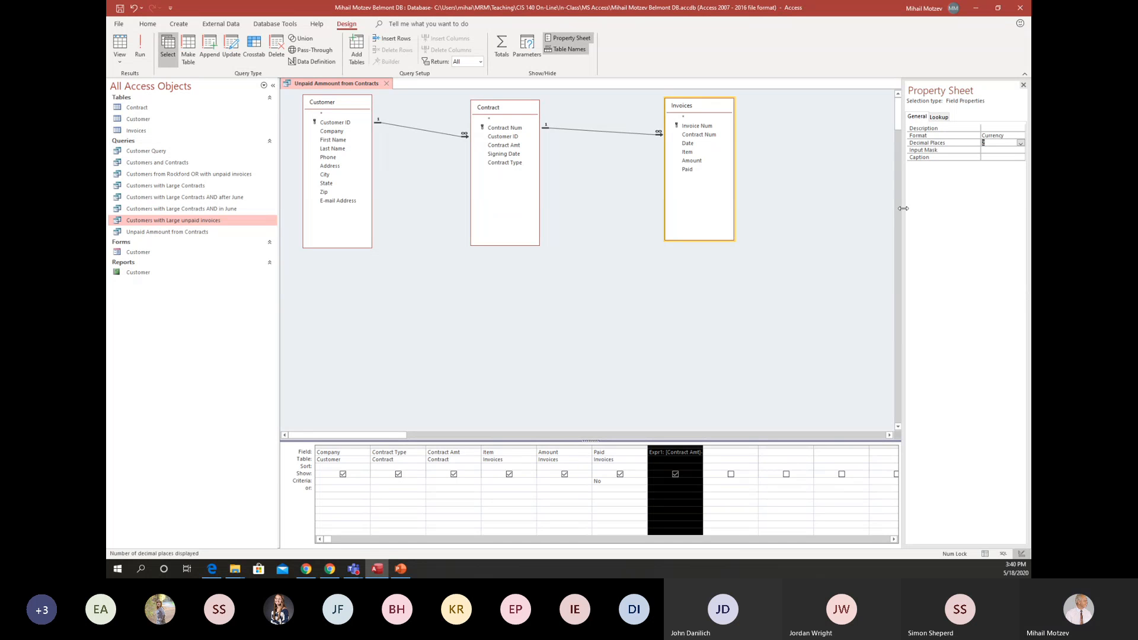
Rename the calculated field from its default label to Unpaid Amount and widen its column in the query results to fit the heading.
{"action": "left_click", "coordinate": [660, 452]}
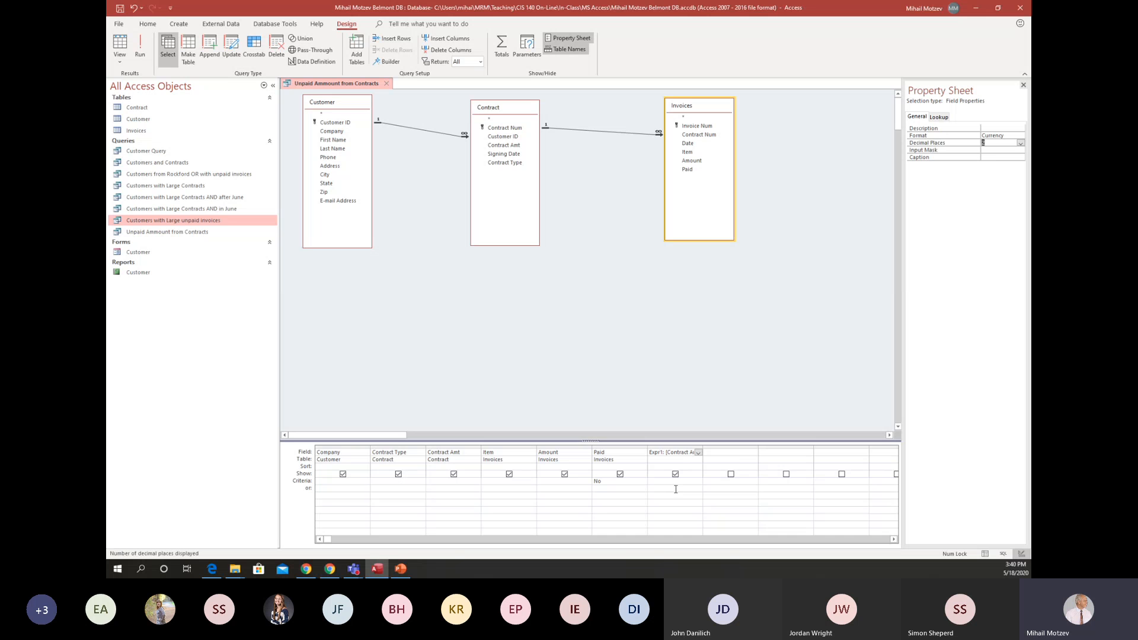
{"action": "left_click_drag", "start_coordinate": [703, 446], "coordinate": [733, 448]}
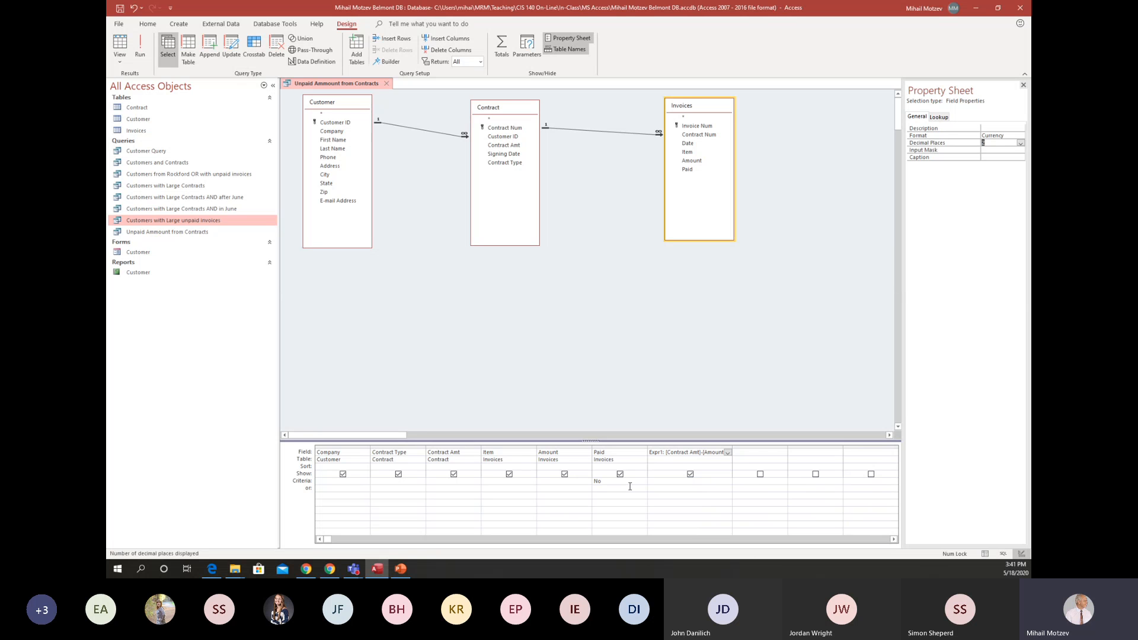
{"action": "key", "text": "shift+Right"}
{"action": "key", "text": "shift+Right"}
{"action": "key", "text": "shift+Right"}
{"action": "type", "text": "Unpaid Amount"}
{"action": "left_click", "coordinate": [141, 47]}
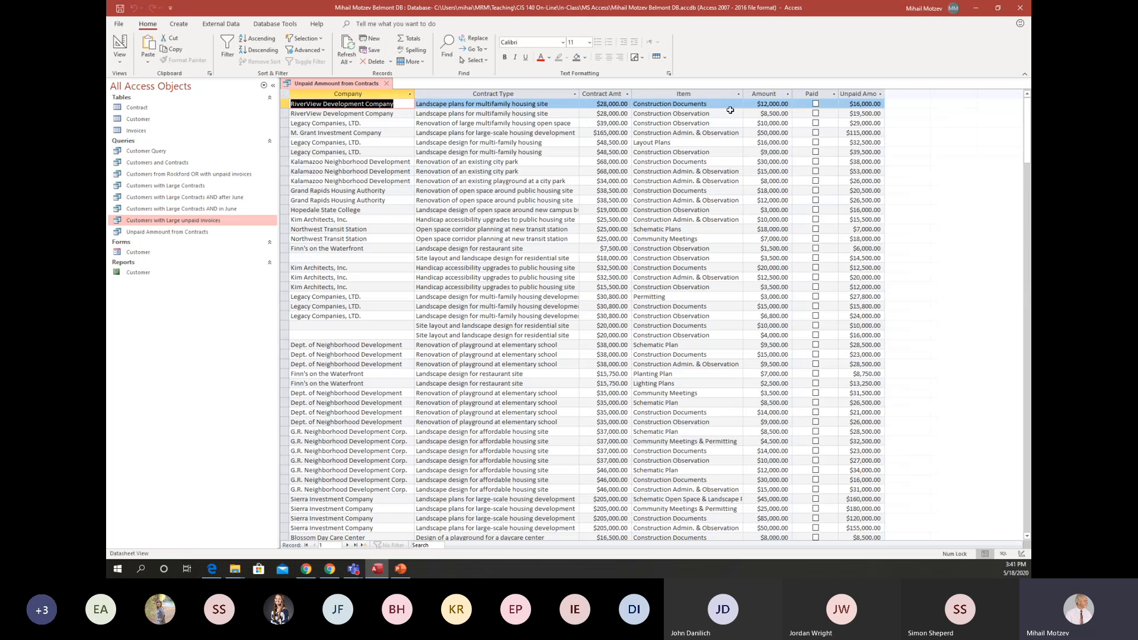
{"action": "left_click_drag", "start_coordinate": [886, 94], "coordinate": [899, 94]}
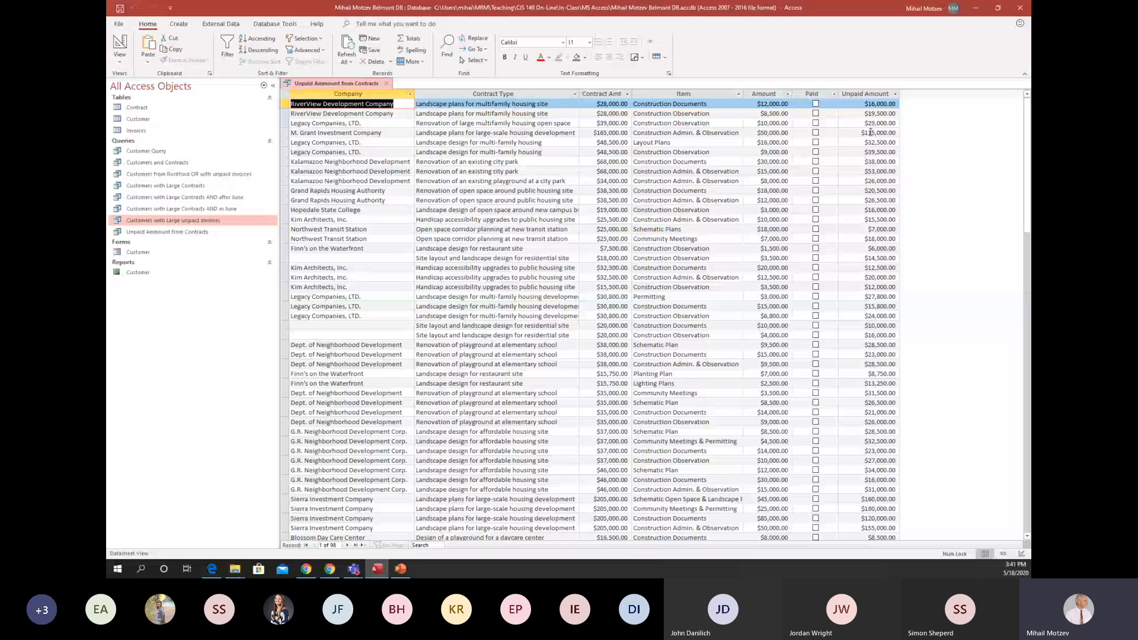
Hide the Paid field from the query output while keeping its criterion, and run the query.
{"action": "left_click", "coordinate": [118, 43]}
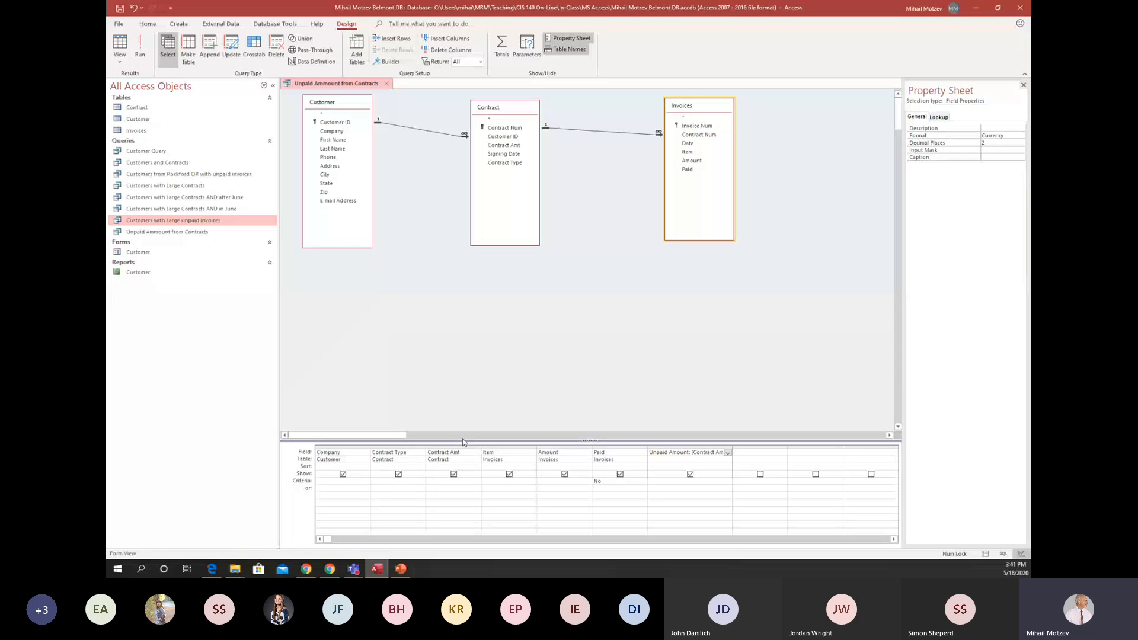
{"action": "left_click", "coordinate": [620, 475]}
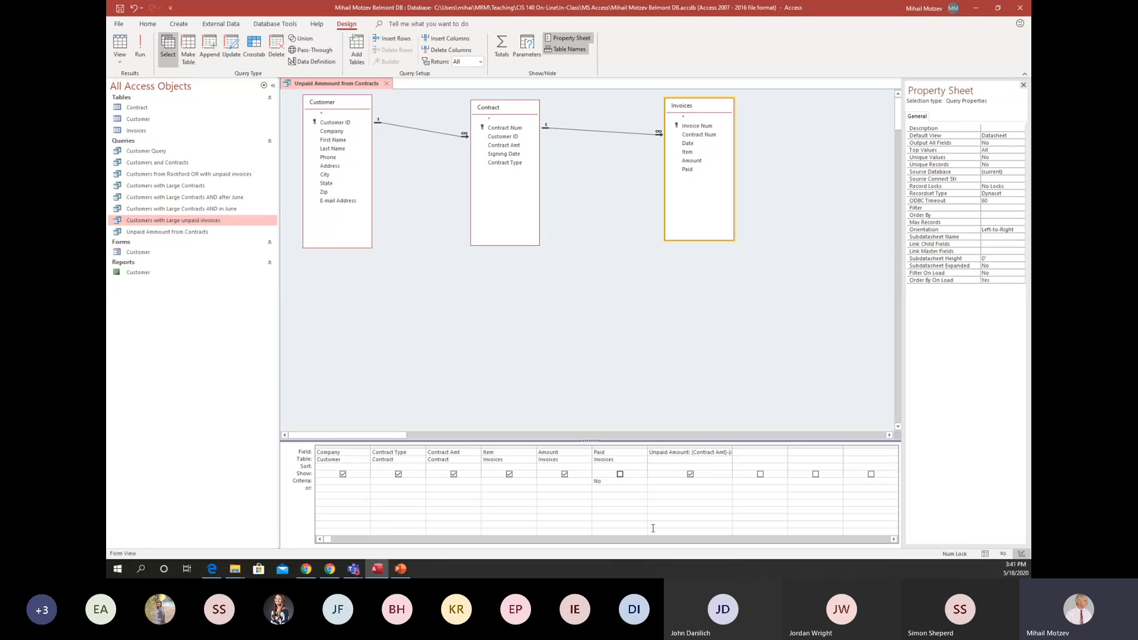
{"action": "left_click", "coordinate": [141, 51]}
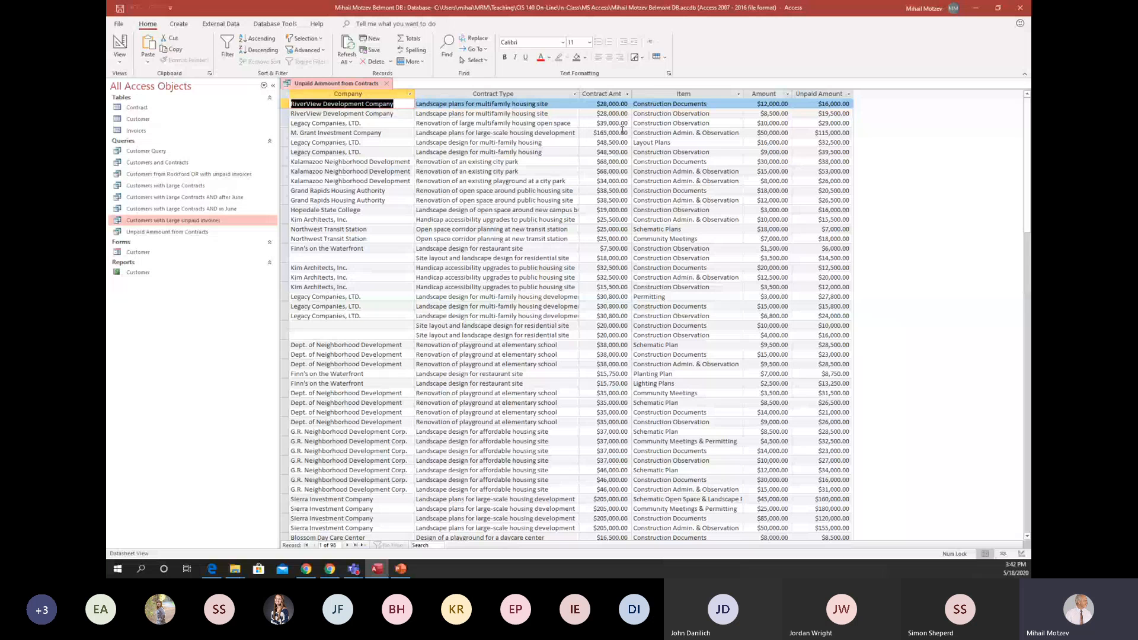
Move the Item field before Contract Amt in the query design and run the query.
{"action": "left_click", "coordinate": [120, 42]}
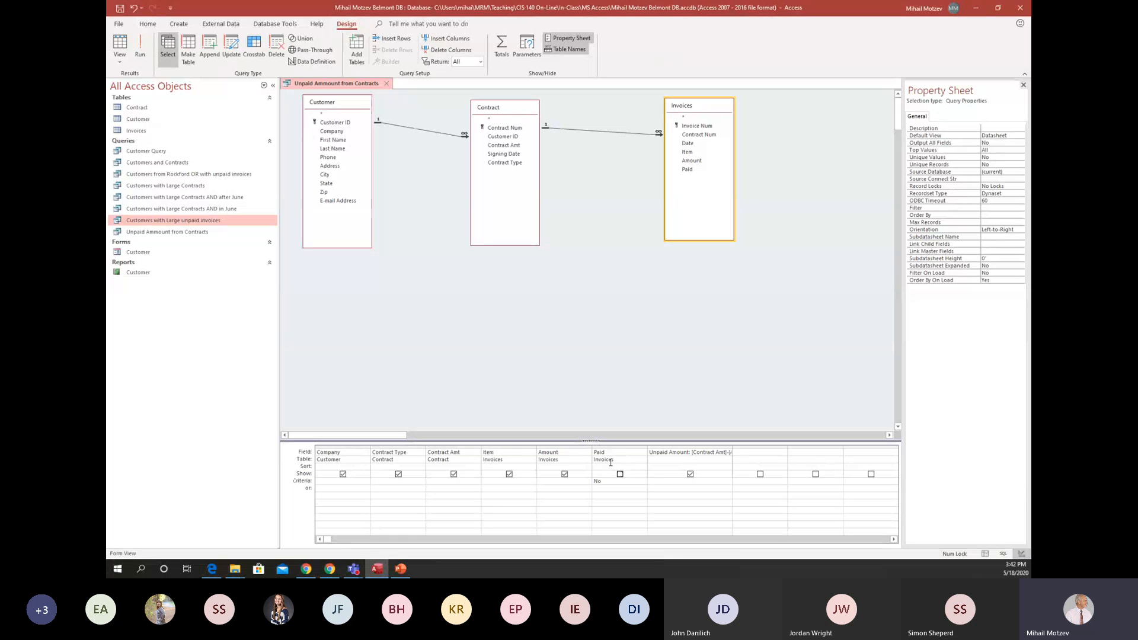
{"action": "left_click", "coordinate": [505, 446]}
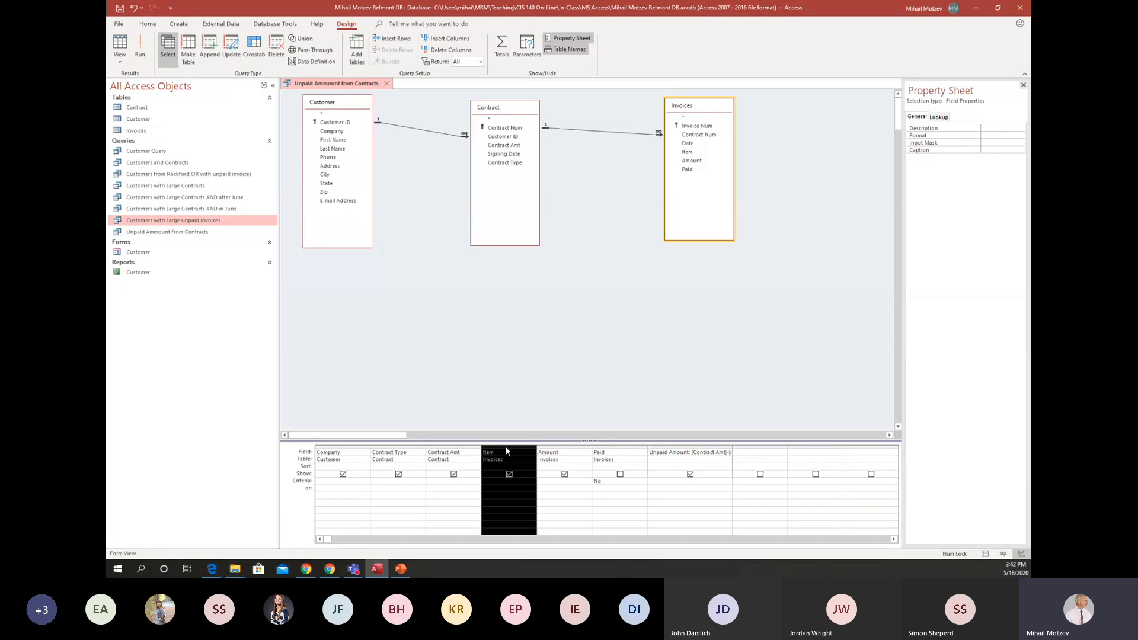
{"action": "left_click_drag", "start_coordinate": [506, 450], "coordinate": [444, 460]}
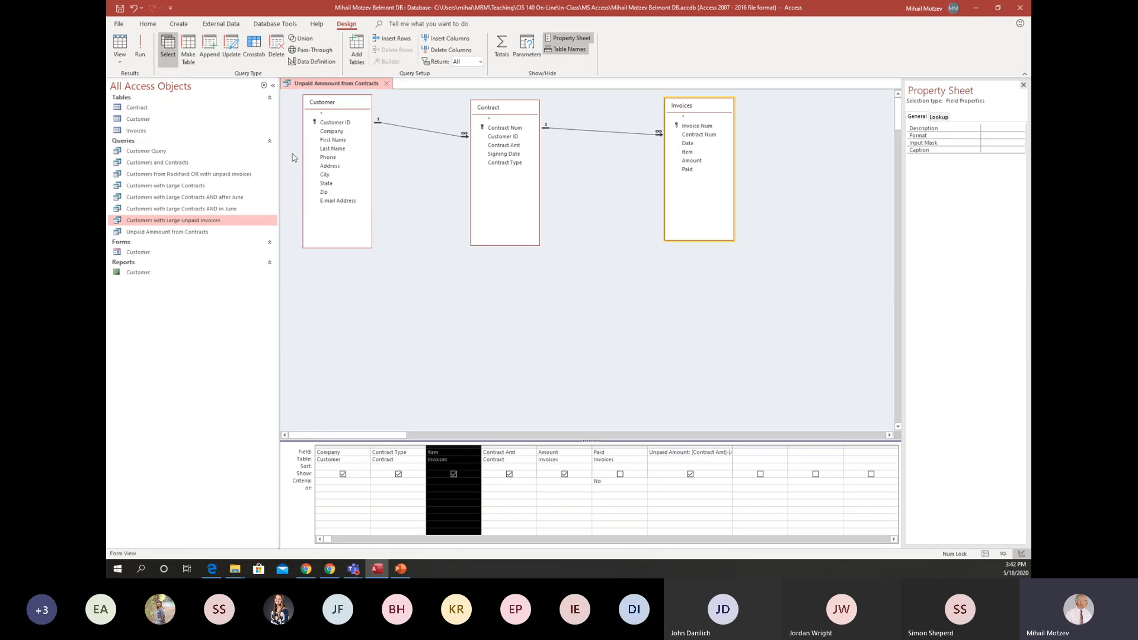
{"action": "left_click", "coordinate": [141, 49]}
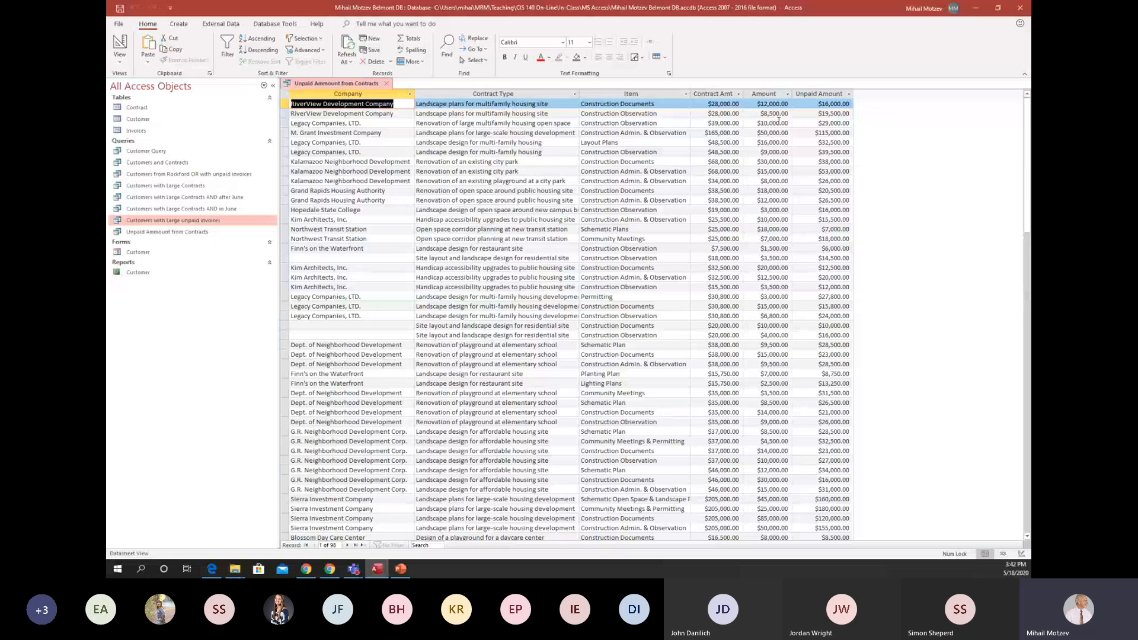
Give the Amount field the caption "Invoice Amount" in the query design and run the query.
{"action": "left_click", "coordinate": [119, 44]}
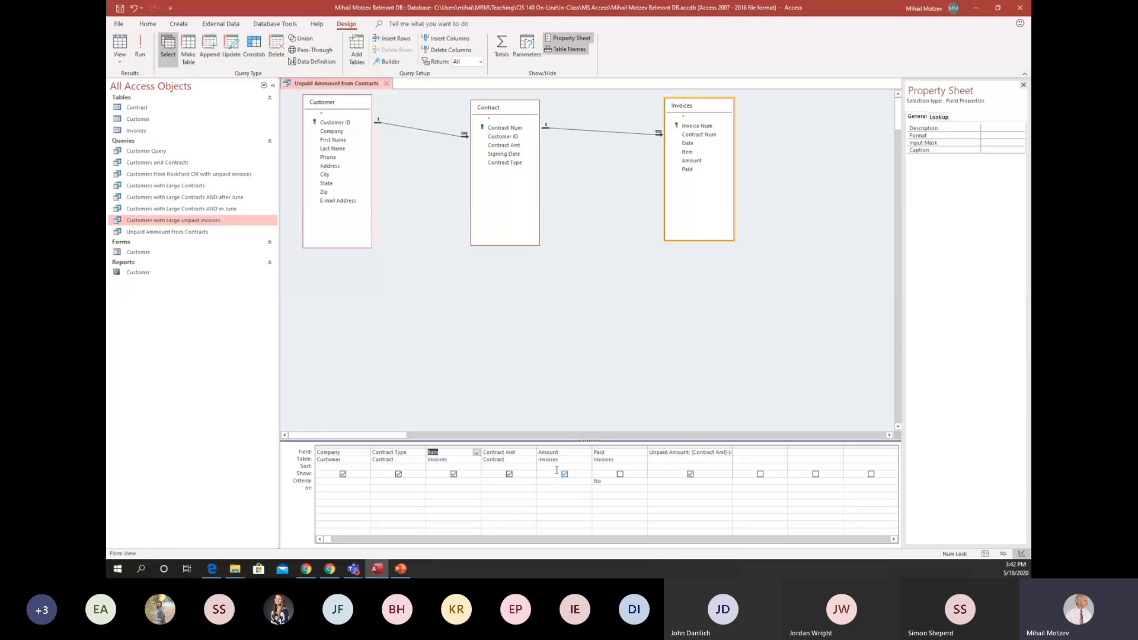
{"action": "left_click", "coordinate": [566, 447]}
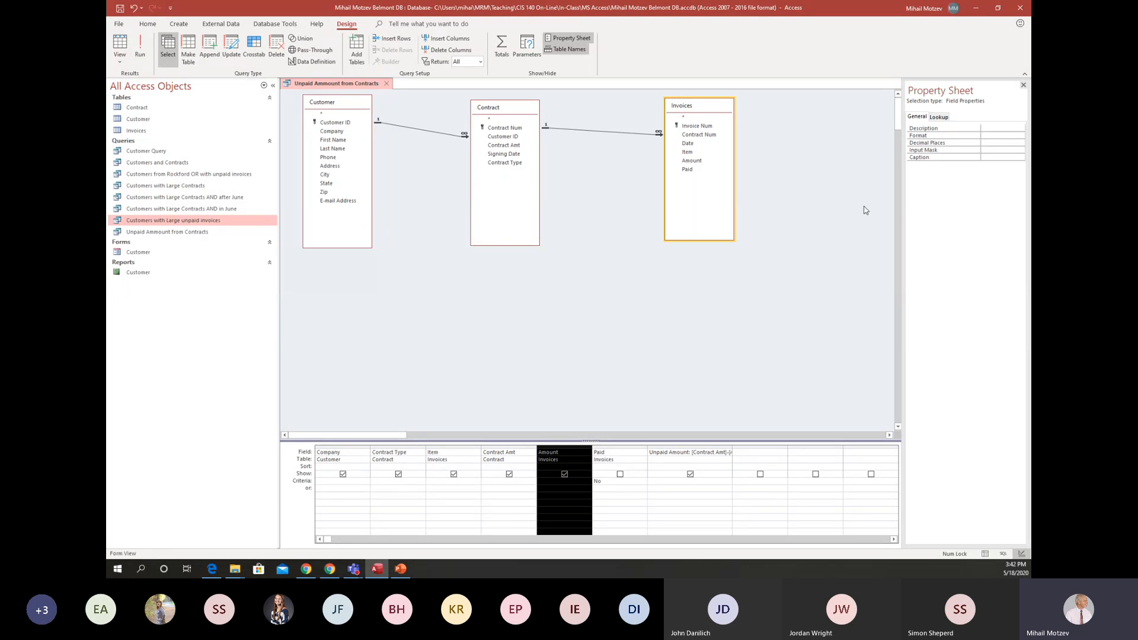
{"action": "left_click", "coordinate": [989, 158]}
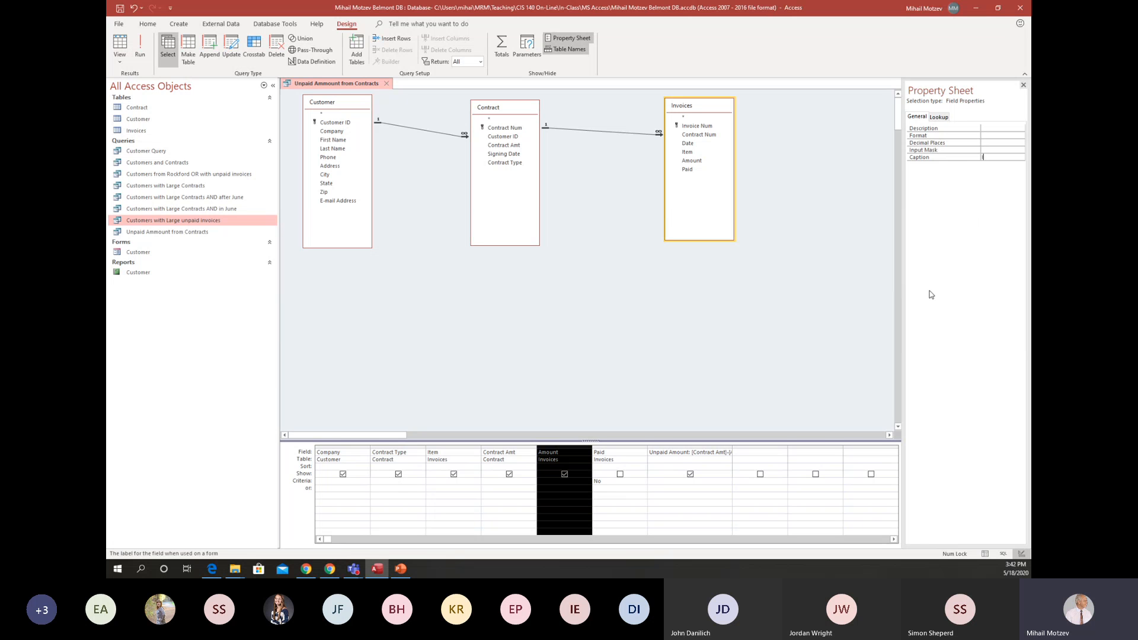
{"action": "type", "text": "Invoice Amount"}
{"action": "left_click", "coordinate": [141, 45]}
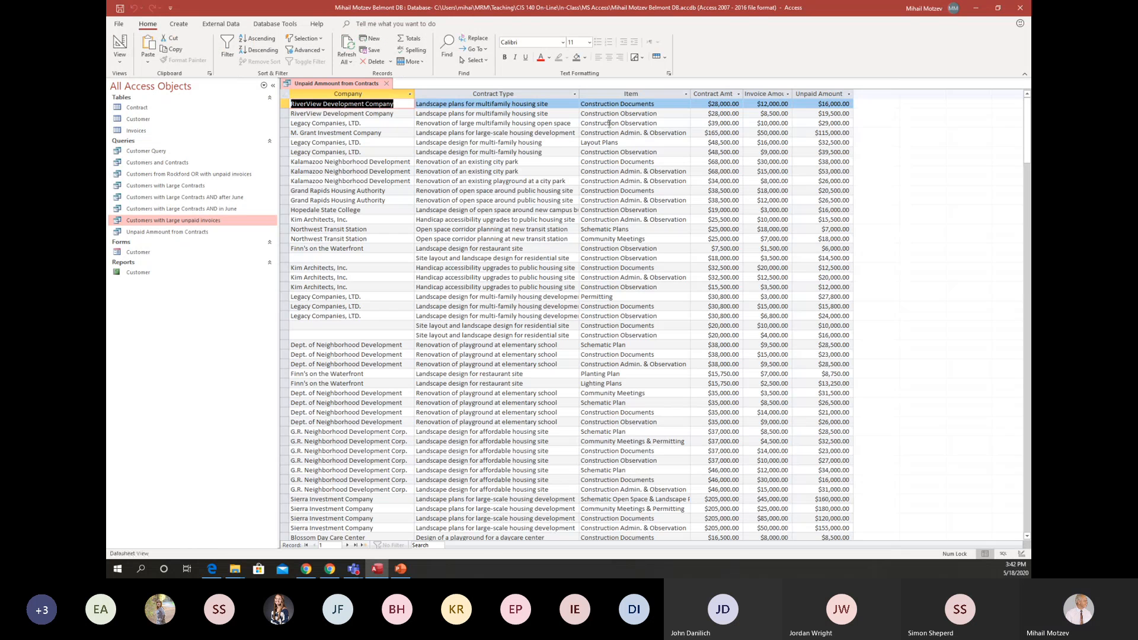
Widen the Invoice Amount column in the query results so its full heading fits.
{"action": "left_click", "coordinate": [788, 94]}
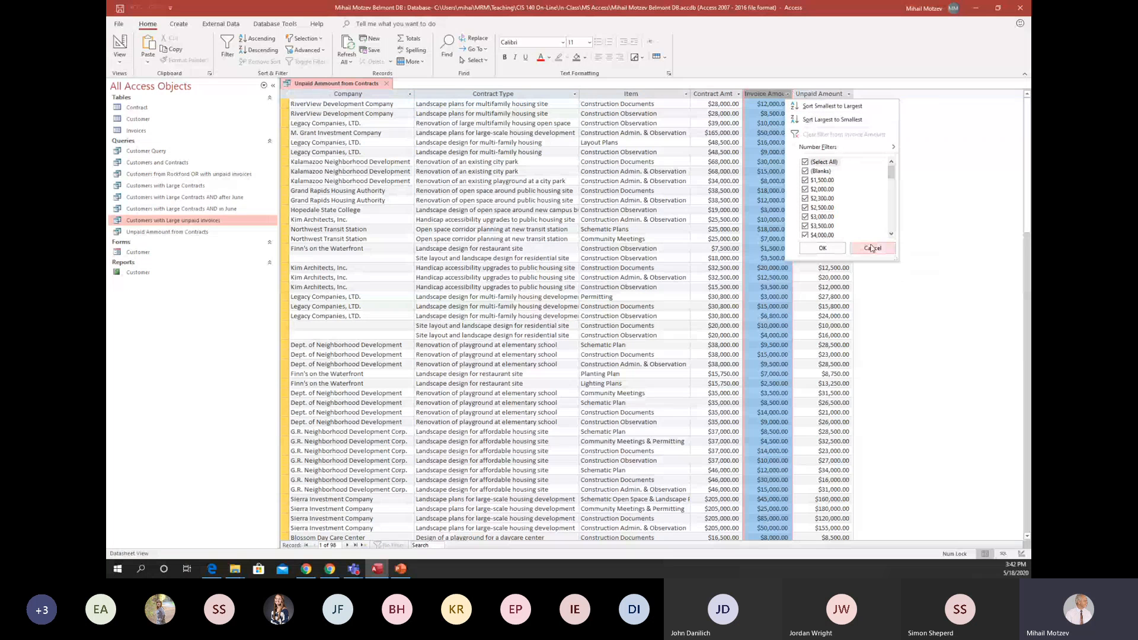
{"action": "left_click", "coordinate": [872, 247]}
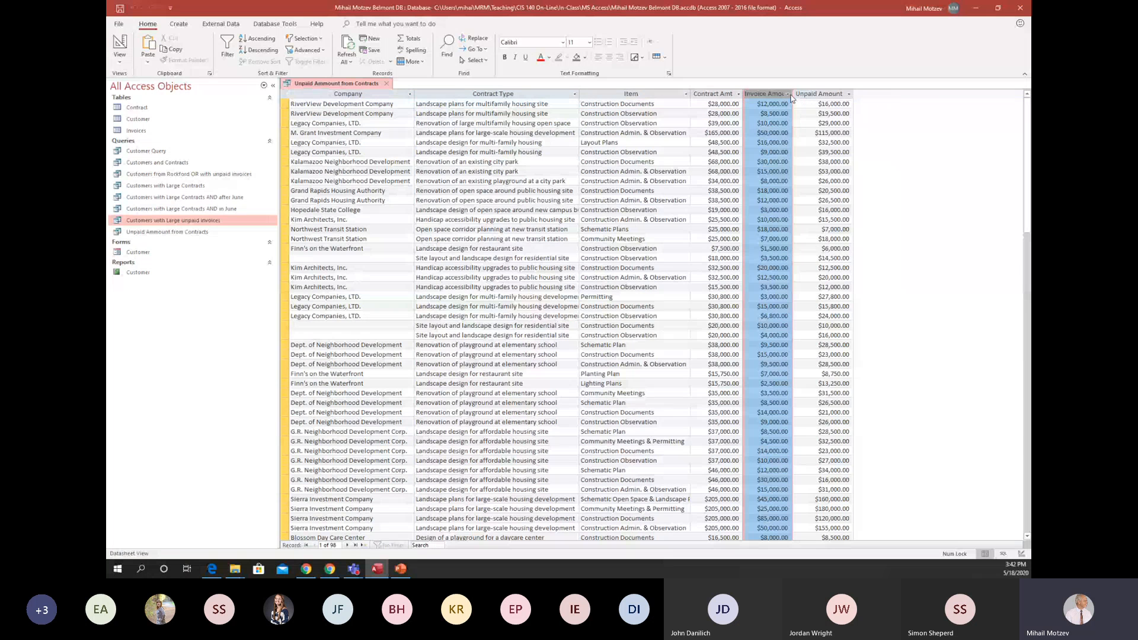
{"action": "left_click_drag", "start_coordinate": [794, 95], "coordinate": [806, 98]}
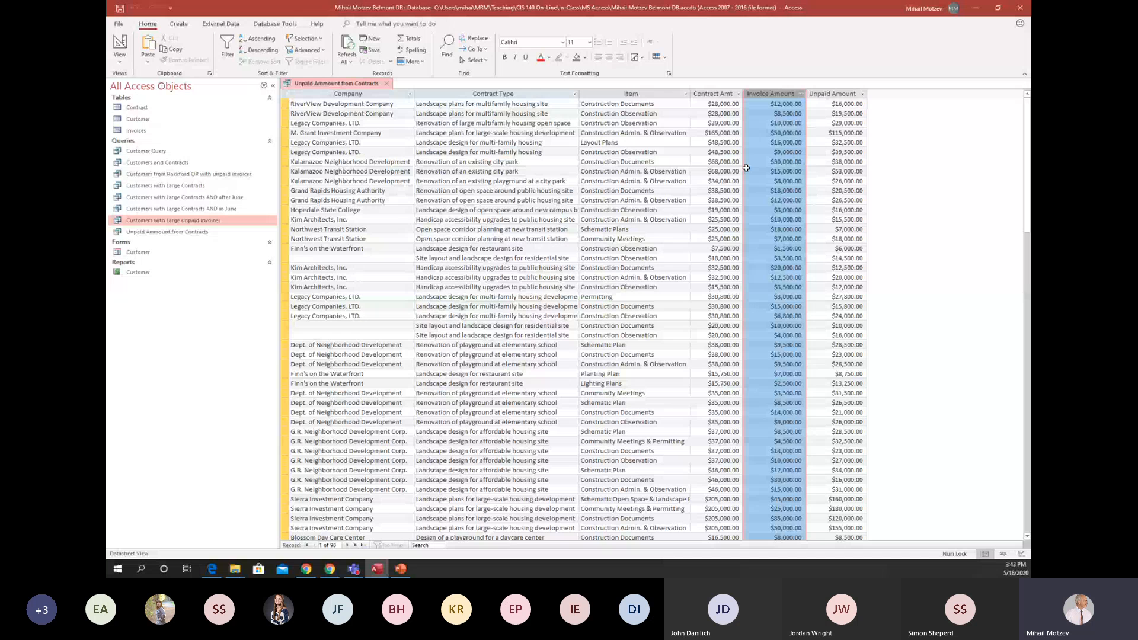
Sort the query by Contract Amt in descending order and run it.
{"action": "left_click", "coordinate": [120, 45]}
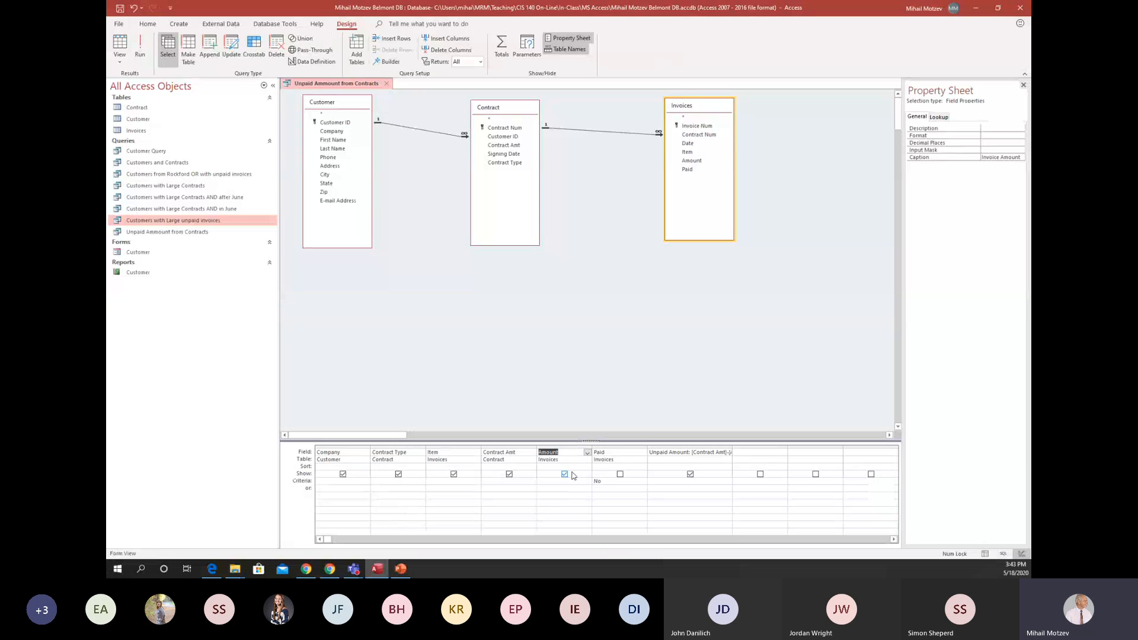
{"action": "left_click", "coordinate": [520, 466]}
{"action": "left_click", "coordinate": [532, 468]}
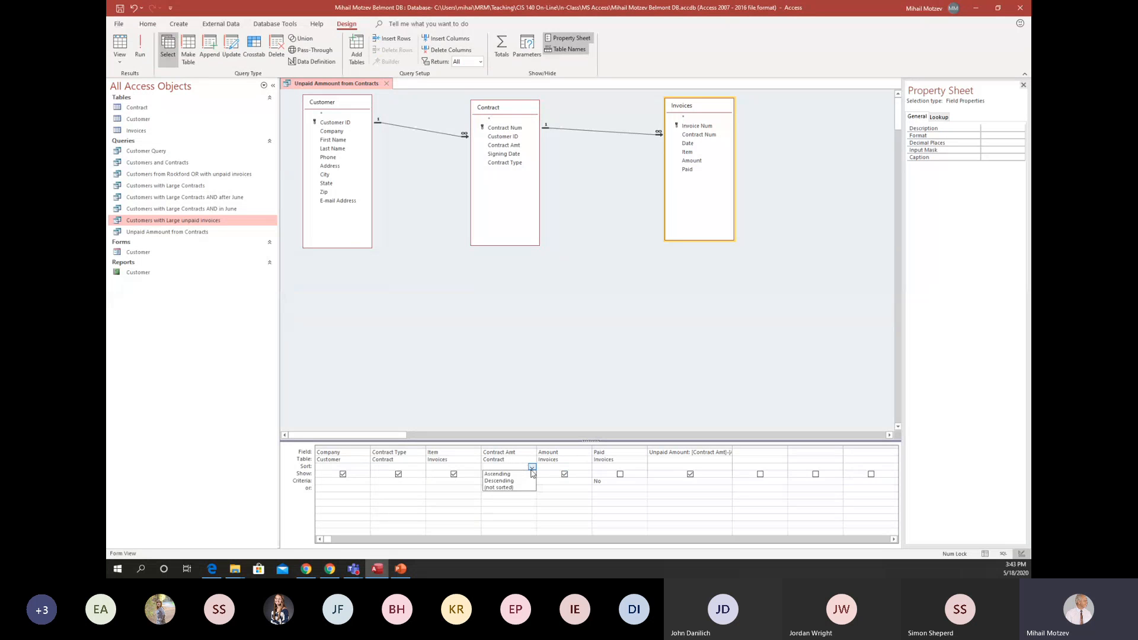
{"action": "left_click", "coordinate": [530, 480]}
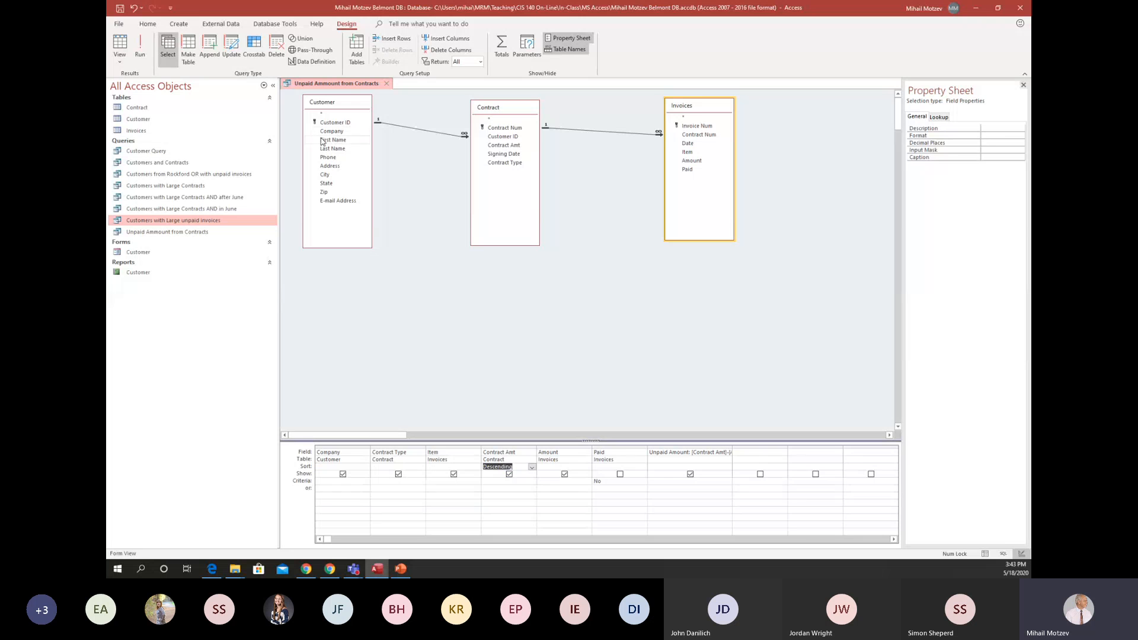
{"action": "left_click", "coordinate": [141, 49]}
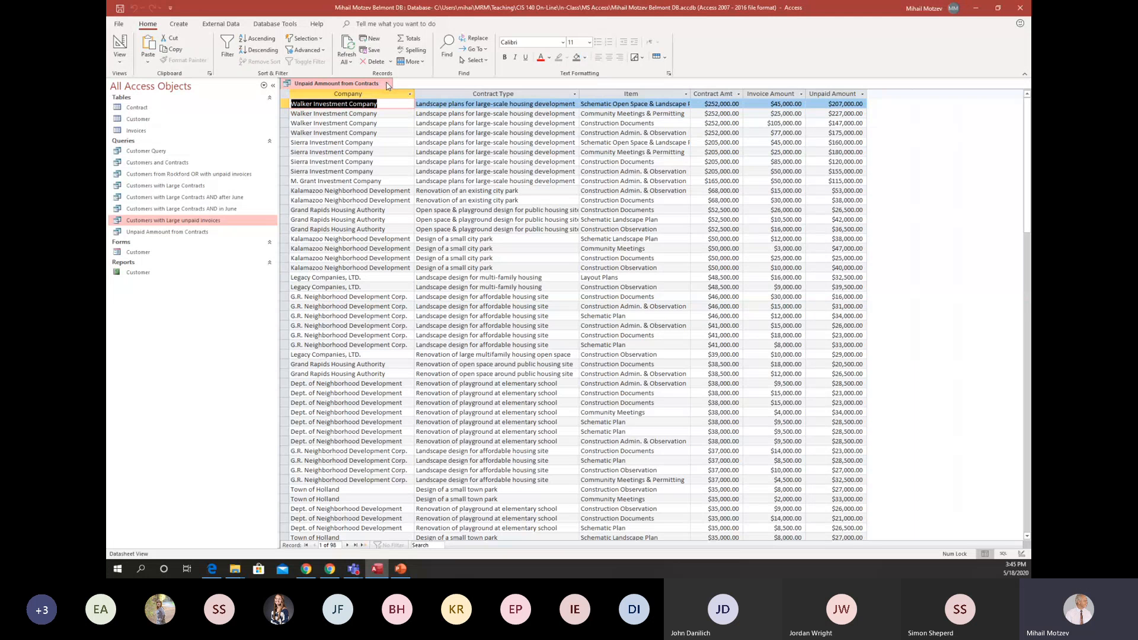
Close the unpaid-amount query with its design changes saved and rename it "Unpaid Amount from Contracts".
{"action": "left_click", "coordinate": [386, 86]}
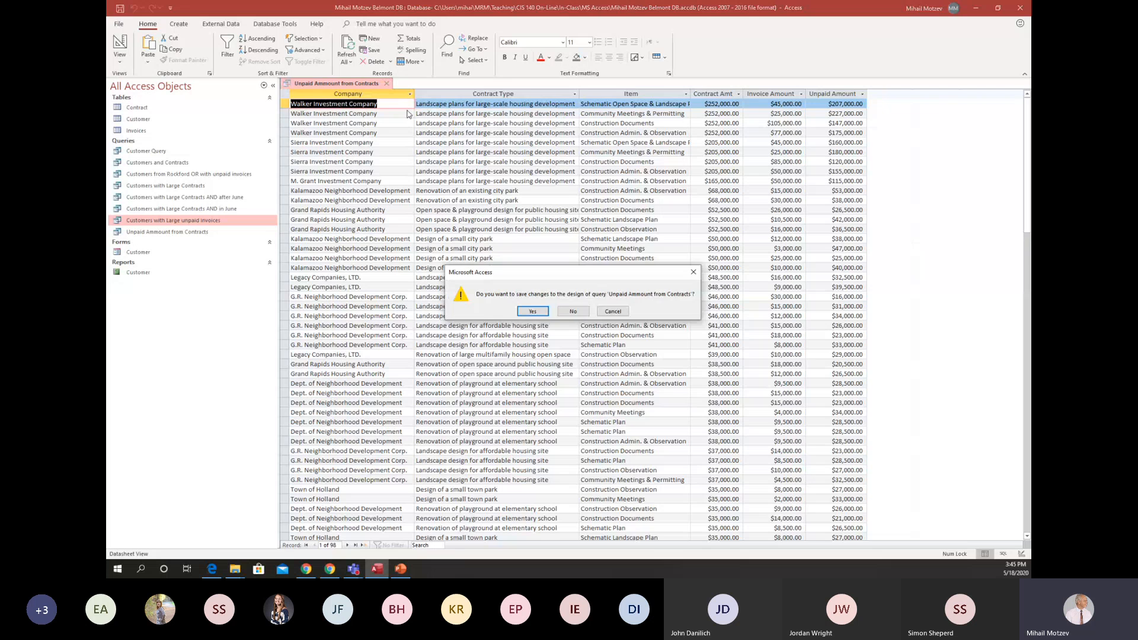
{"action": "left_click", "coordinate": [533, 310]}
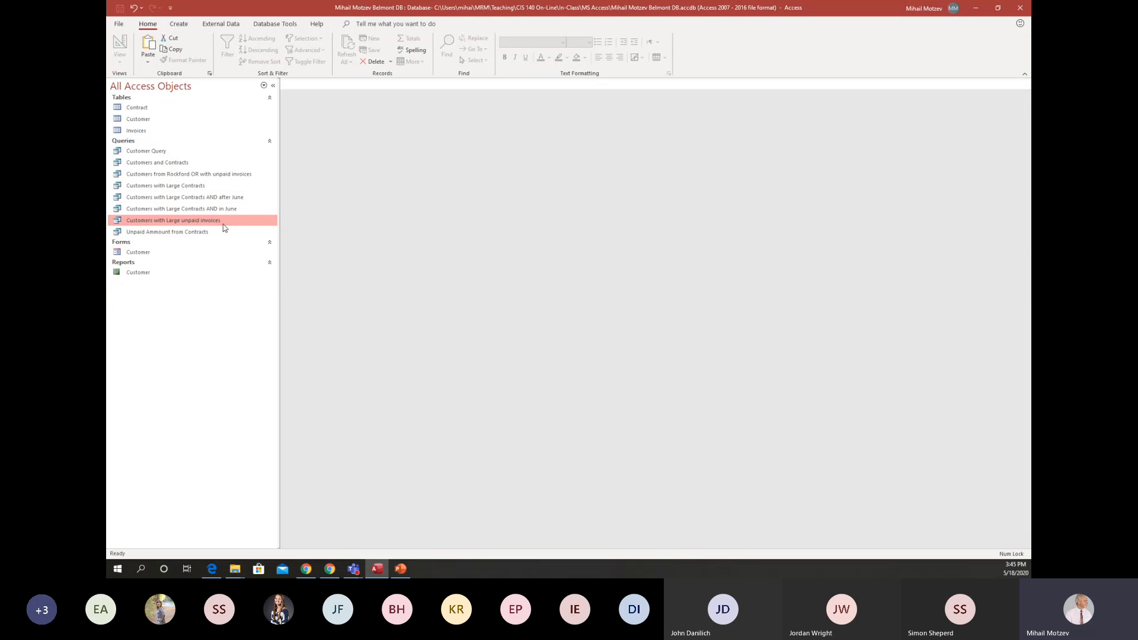
{"action": "right_click", "coordinate": [190, 235]}
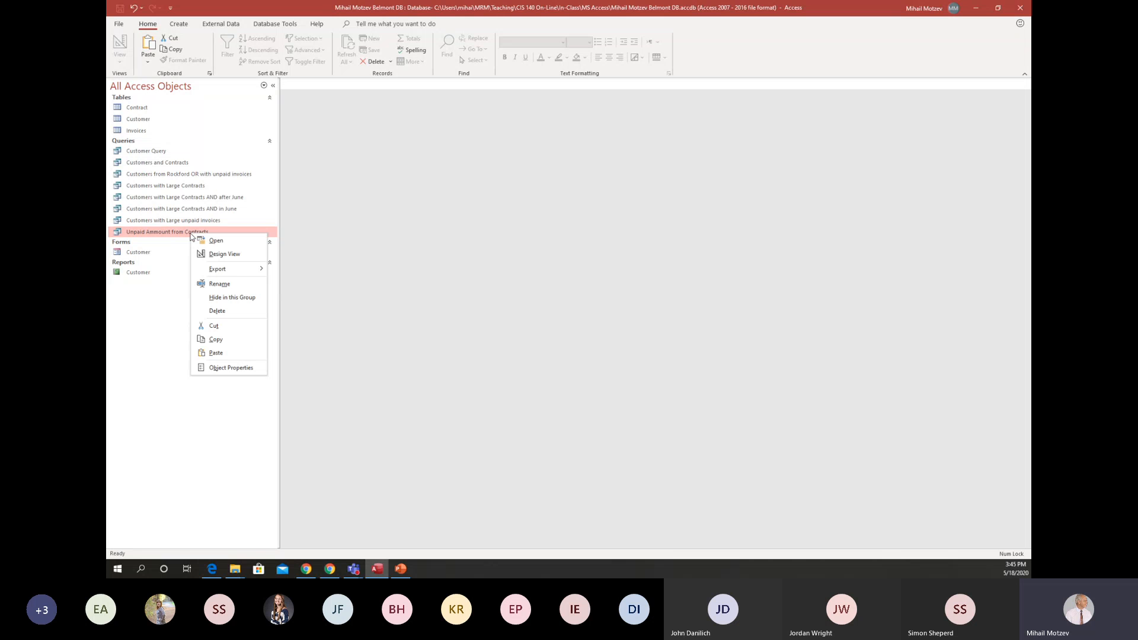
{"action": "left_click", "coordinate": [215, 284]}
{"action": "left_click", "coordinate": [155, 232]}
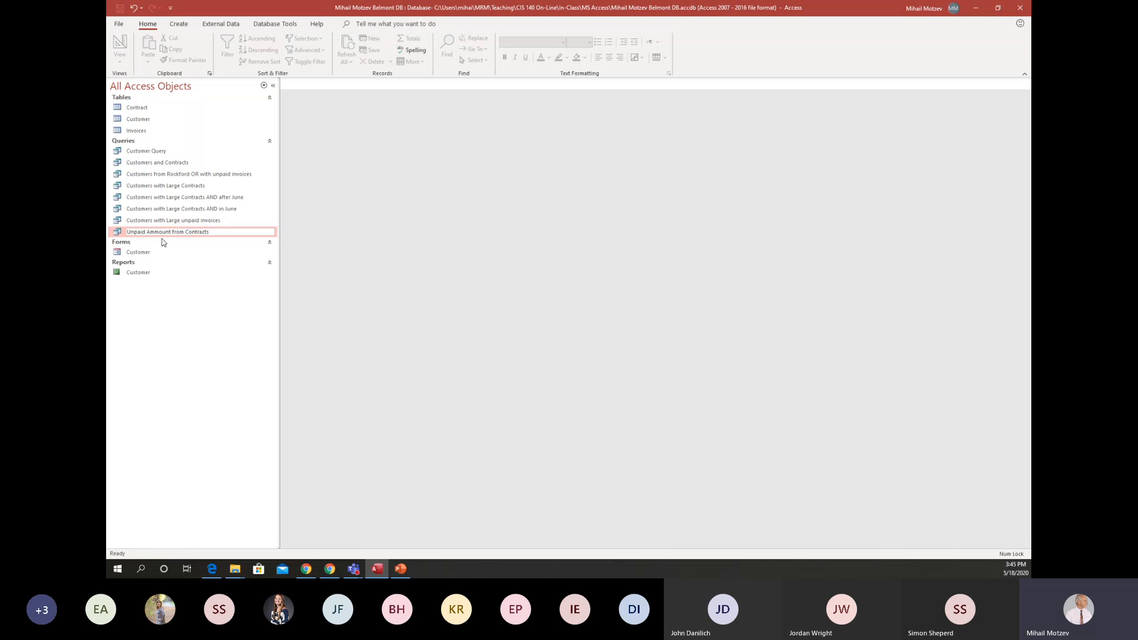
{"action": "key", "text": "BackSpace"}
{"action": "key", "text": "Return"}
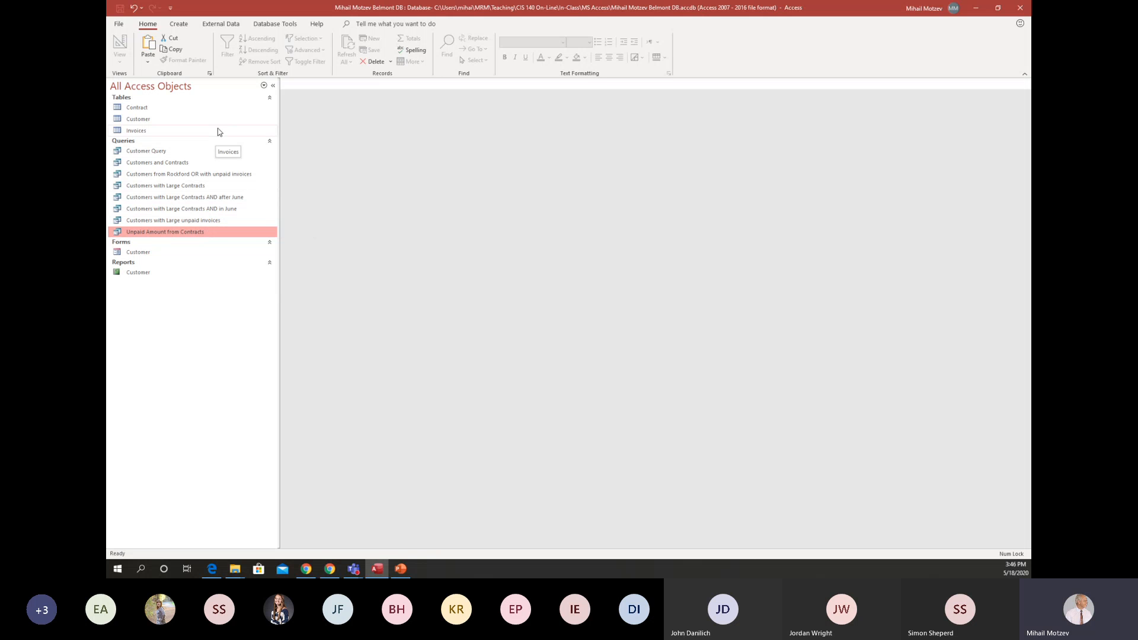
Duplicate the Unpaid Amount from Contracts query under the name "Fees for Unpaid Amounts".
{"action": "right_click", "coordinate": [208, 232]}
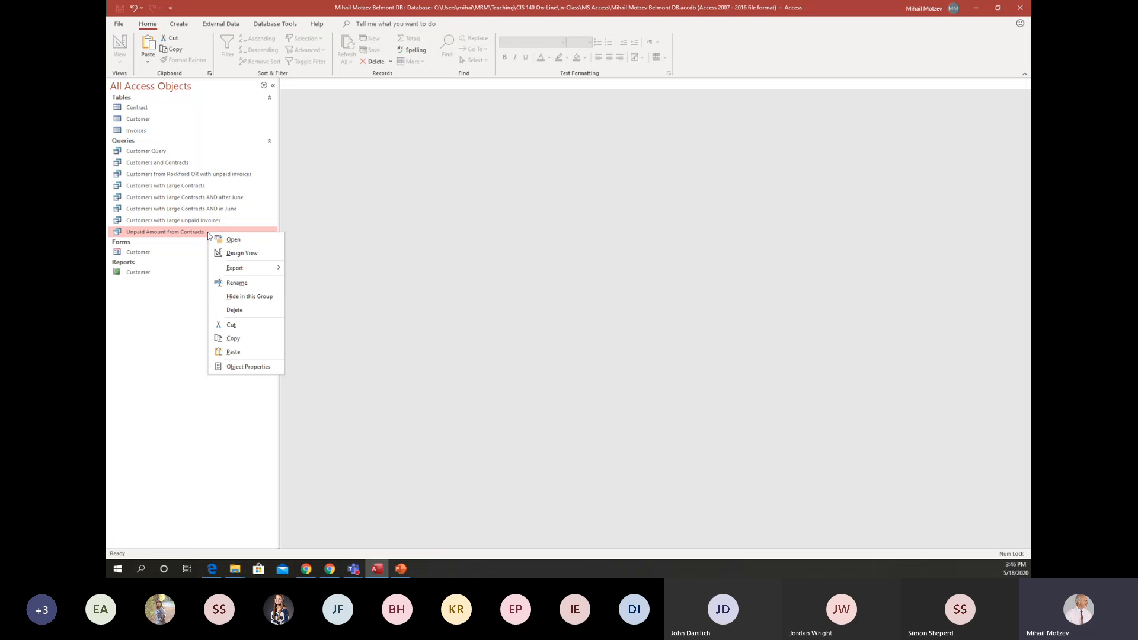
{"action": "left_click", "coordinate": [236, 340]}
{"action": "right_click", "coordinate": [192, 361]}
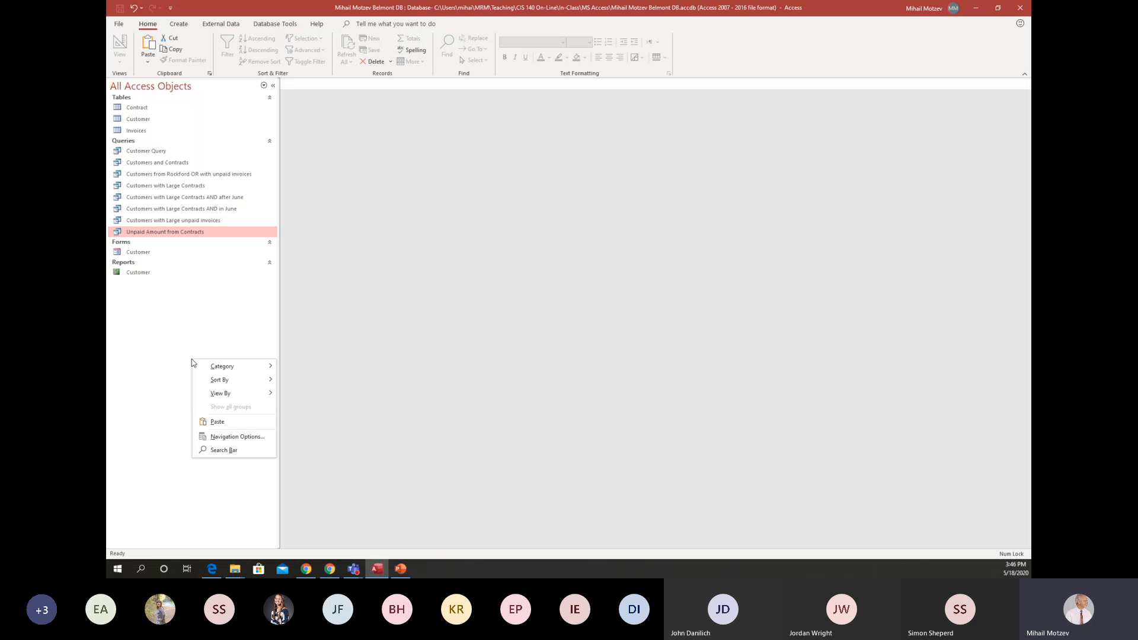
{"action": "left_click", "coordinate": [214, 423]}
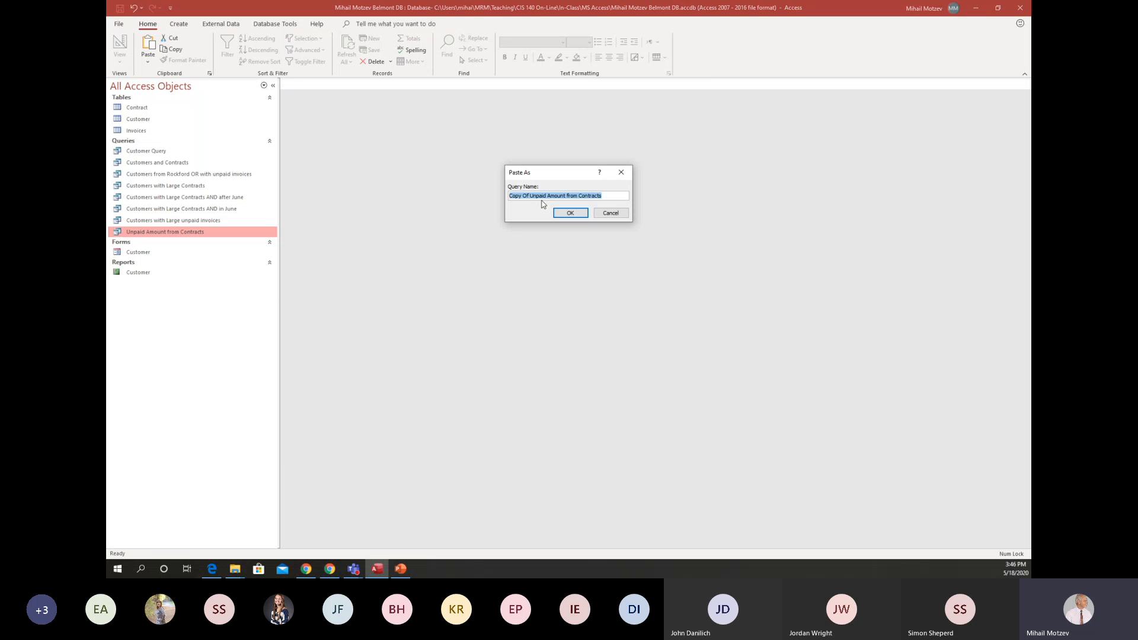
{"action": "key", "text": "Home"}
{"action": "key", "text": "Delete"}
{"action": "key", "text": "Delete"}
{"action": "key", "text": "Delete"}
{"action": "key", "text": "Delete"}
{"action": "key", "text": "Delete"}
{"action": "key", "text": "Delete"}
{"action": "key", "text": "Delete"}
{"action": "key", "text": "Delete"}
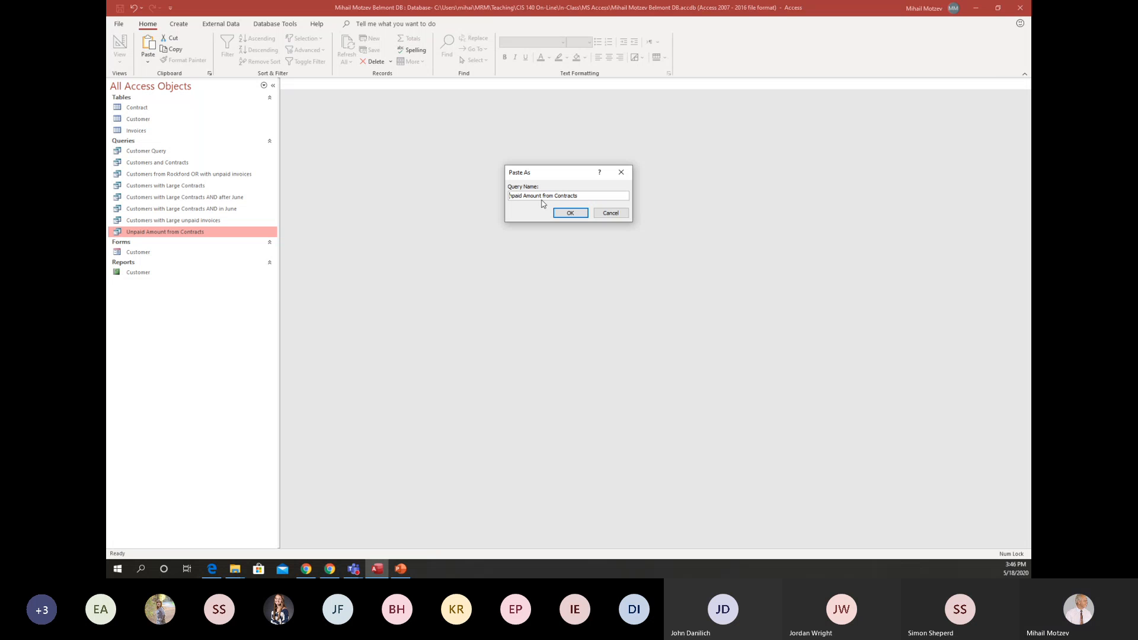
{"action": "type", "text": "U"}
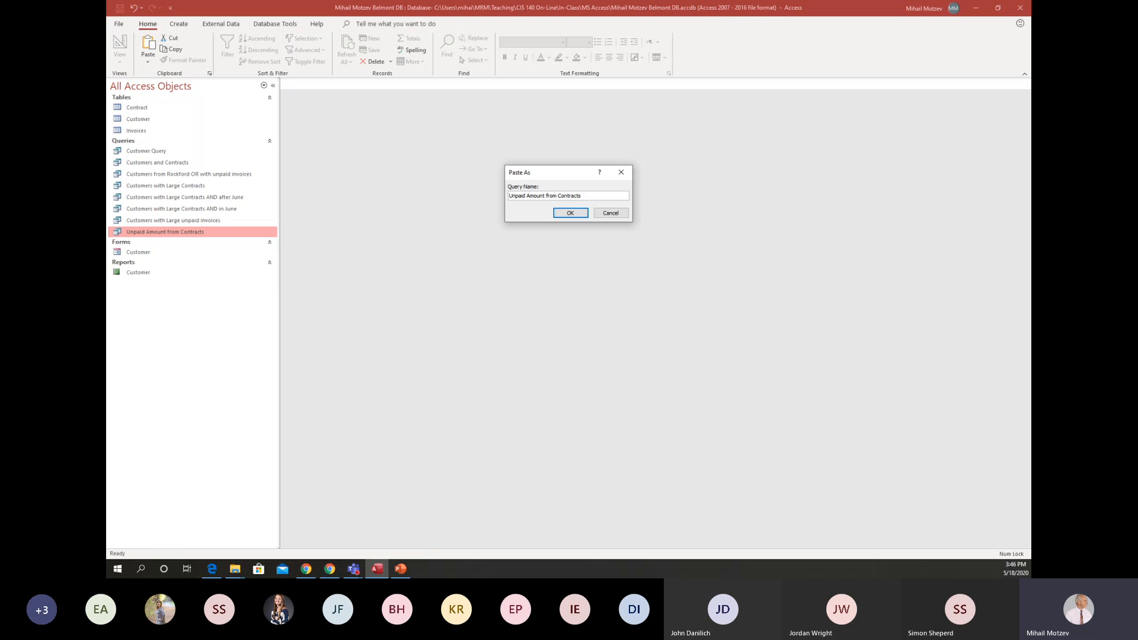
{"action": "type", "text": "Fees for "}
{"action": "type", "text": "s"}
{"action": "left_click_drag", "start_coordinate": [568, 196], "coordinate": [604, 196]}
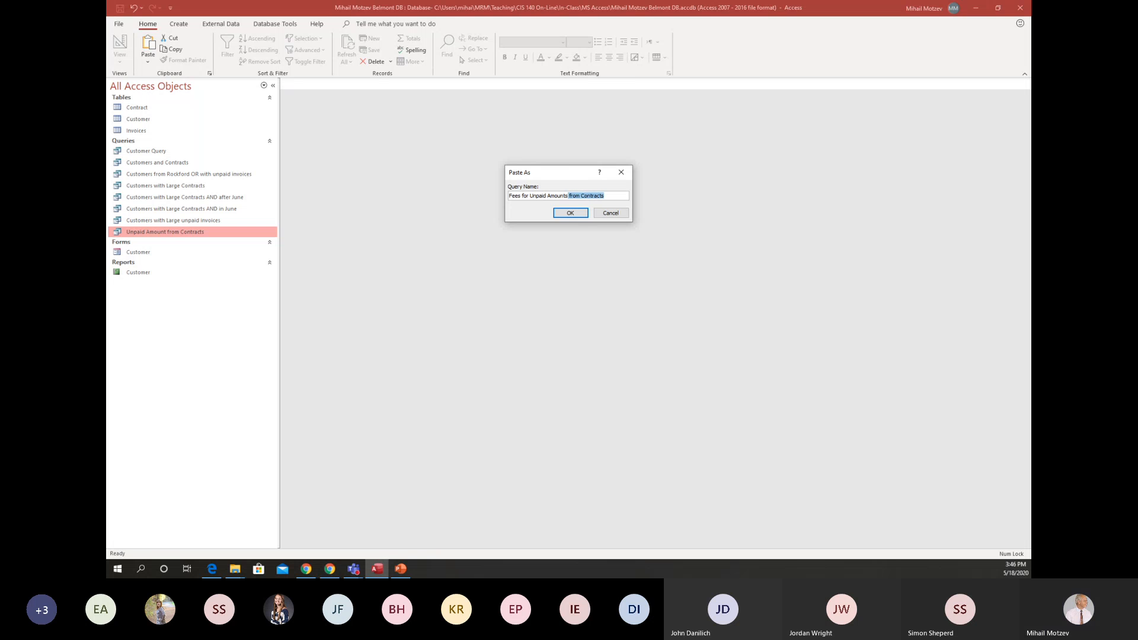
{"action": "key", "text": "BackSpace"}
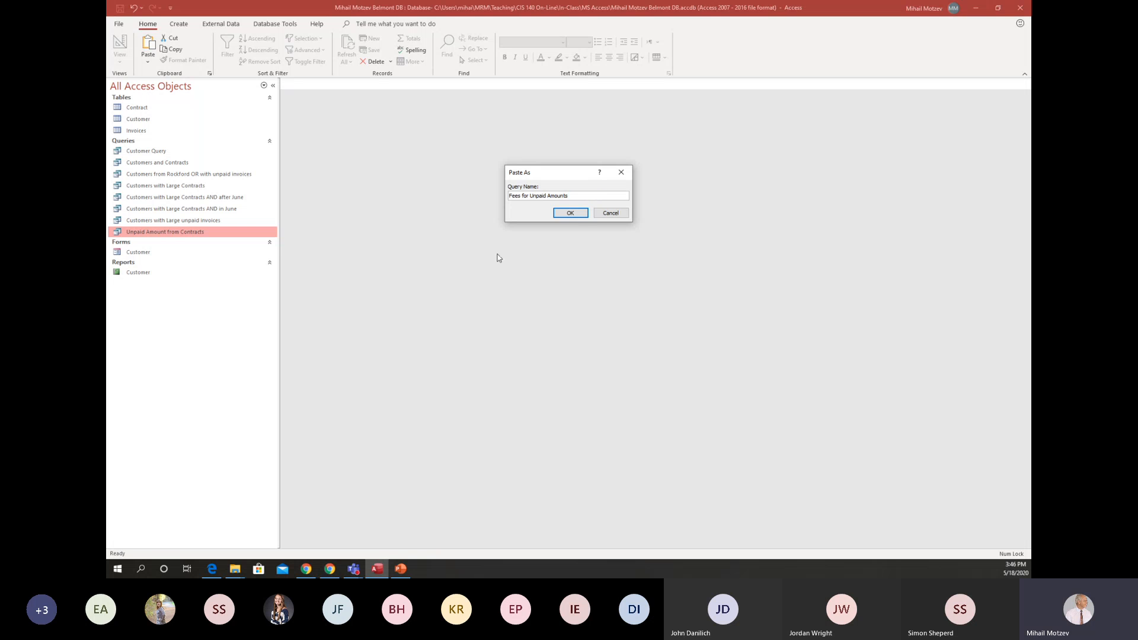
{"action": "left_click", "coordinate": [575, 215]}
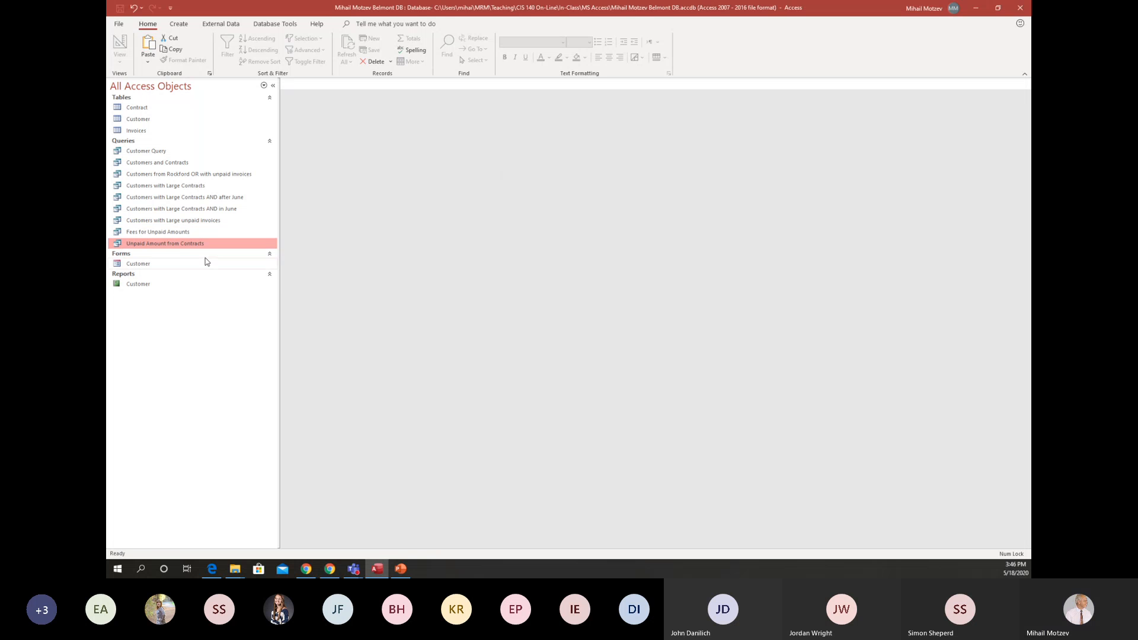
Open the Fees for Unpaid Amounts query in Design view and select its Unpaid Amount column.
{"action": "double_click", "coordinate": [178, 232]}
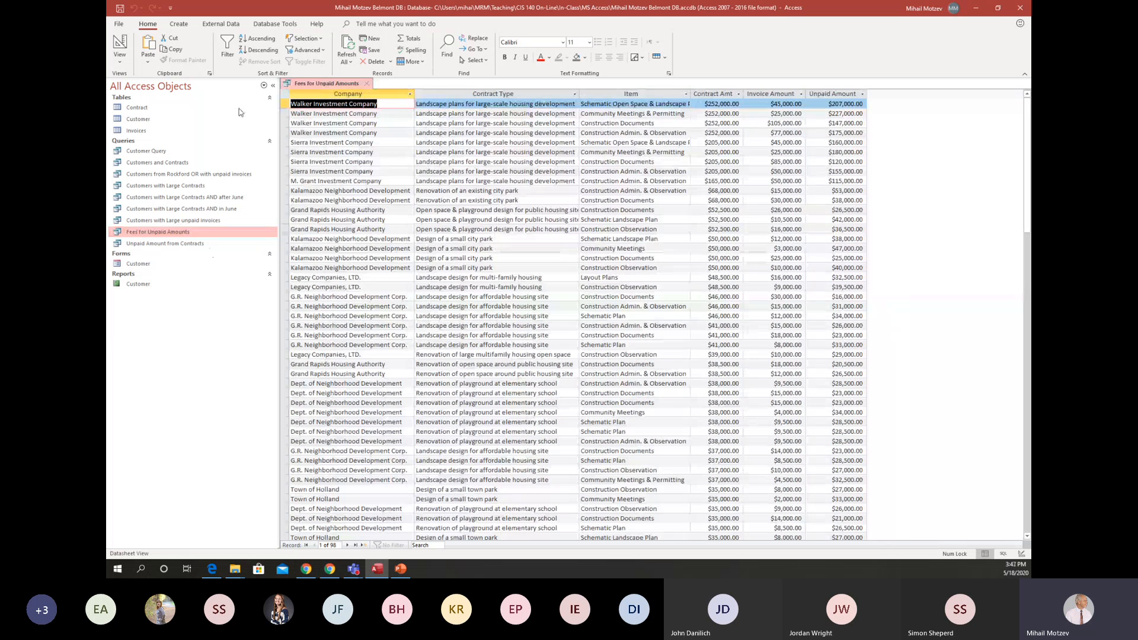
{"action": "left_click", "coordinate": [120, 43]}
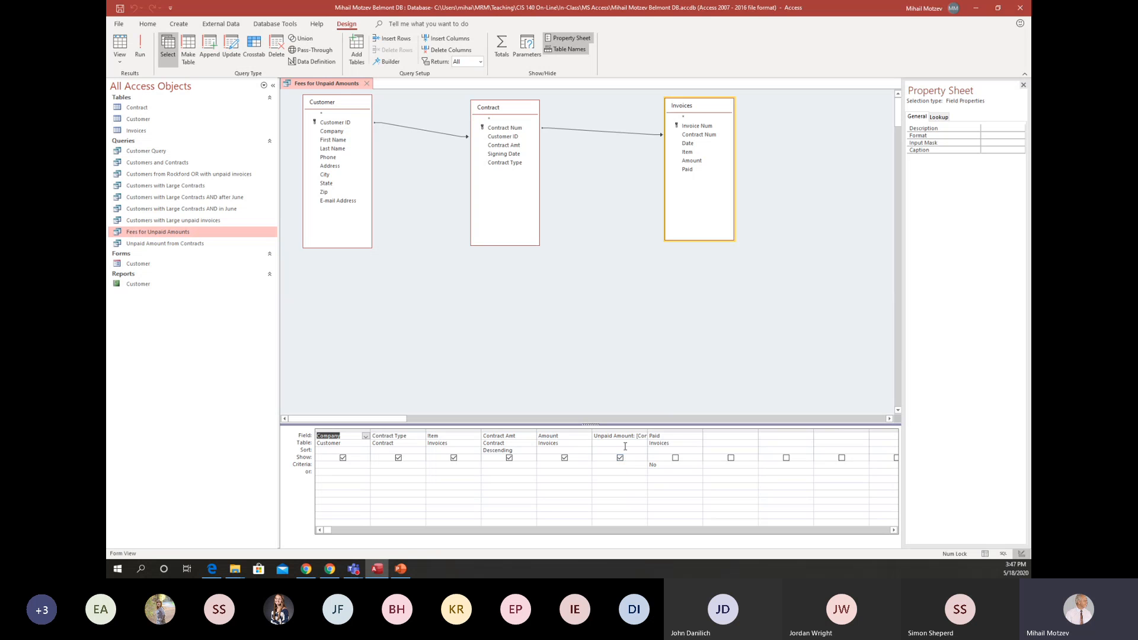
{"action": "left_click", "coordinate": [619, 429]}
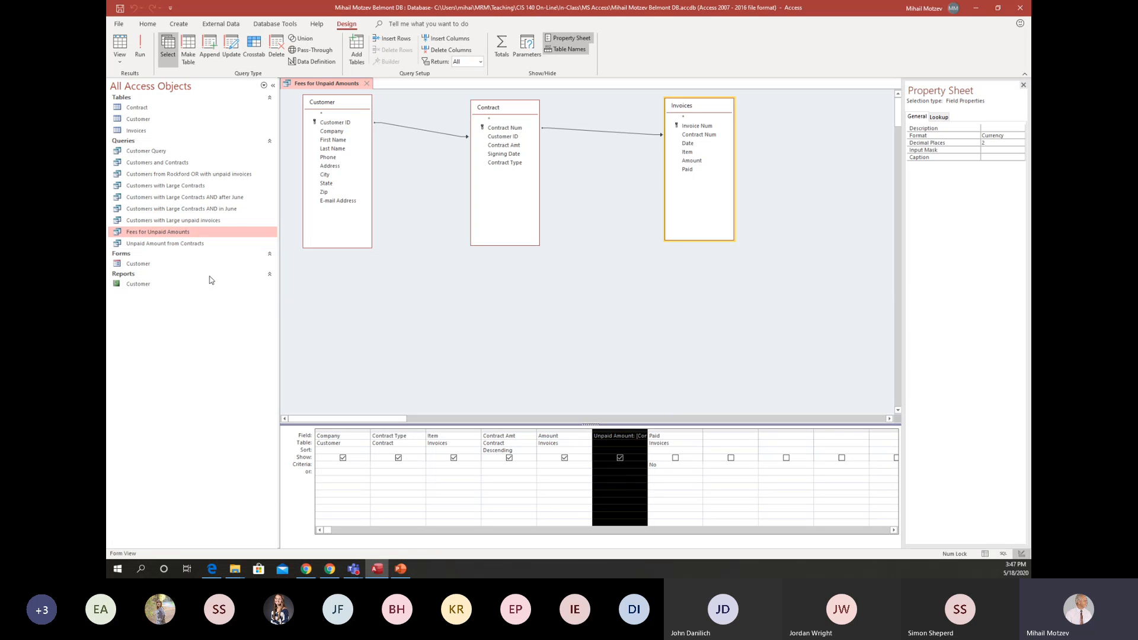
Rename the calculated field "Paid Amount" in the Unpaid Amount from Contracts query, run it, and close it with the changes saved.
{"action": "double_click", "coordinate": [184, 245]}
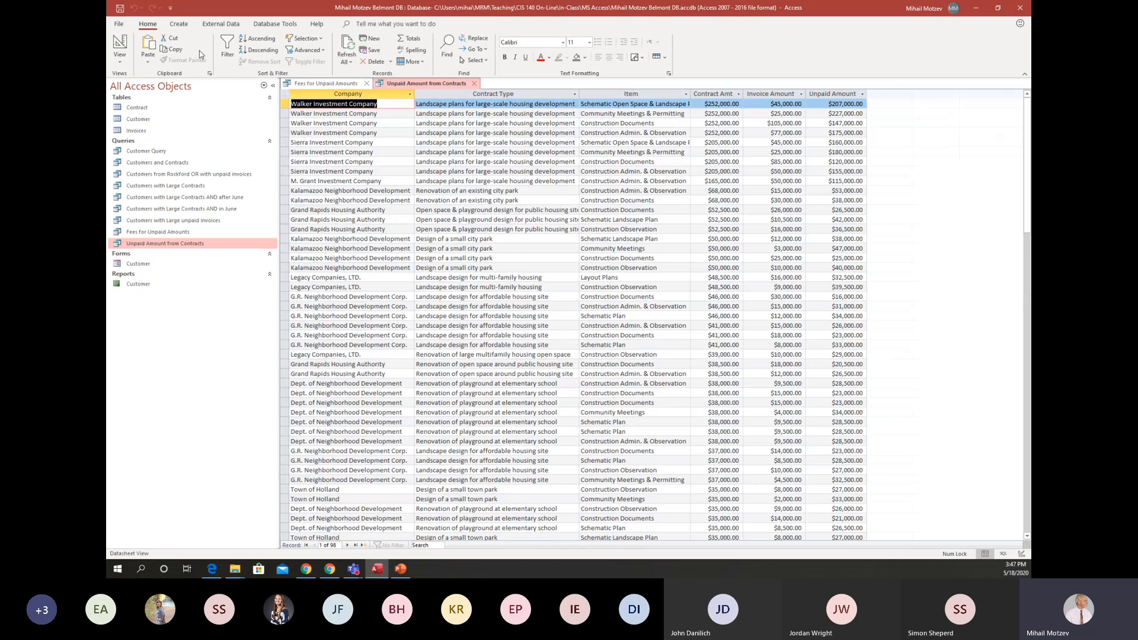
{"action": "left_click", "coordinate": [121, 44]}
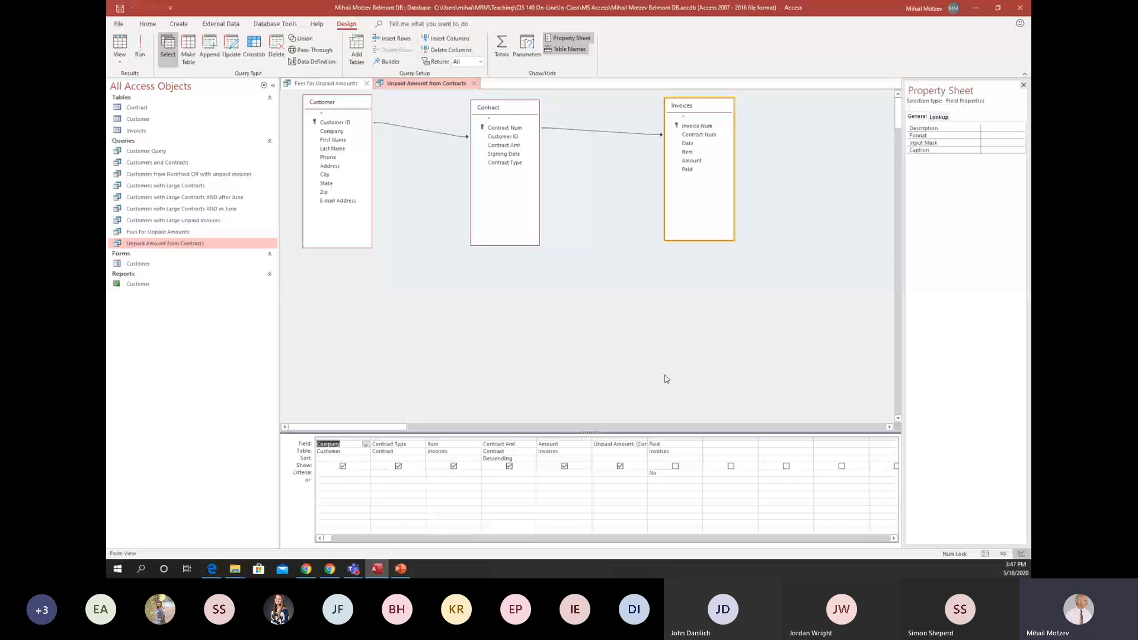
{"action": "left_click", "coordinate": [615, 445]}
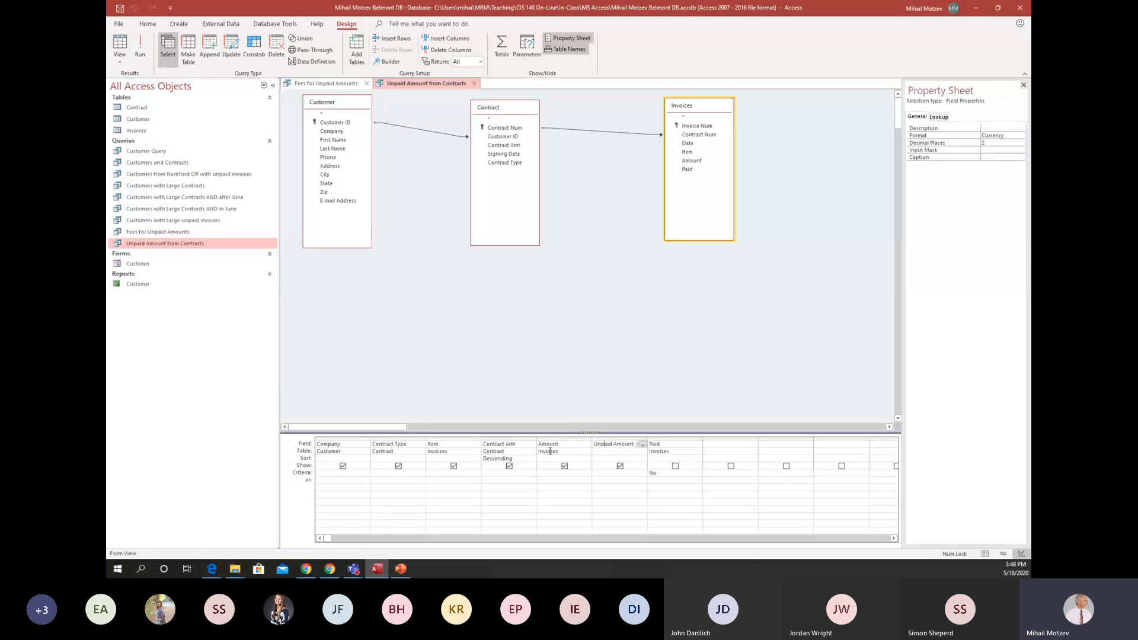
{"action": "key", "text": "BackSpace"}
{"action": "key", "text": "BackSpace"}
{"action": "left_click", "coordinate": [140, 51]}
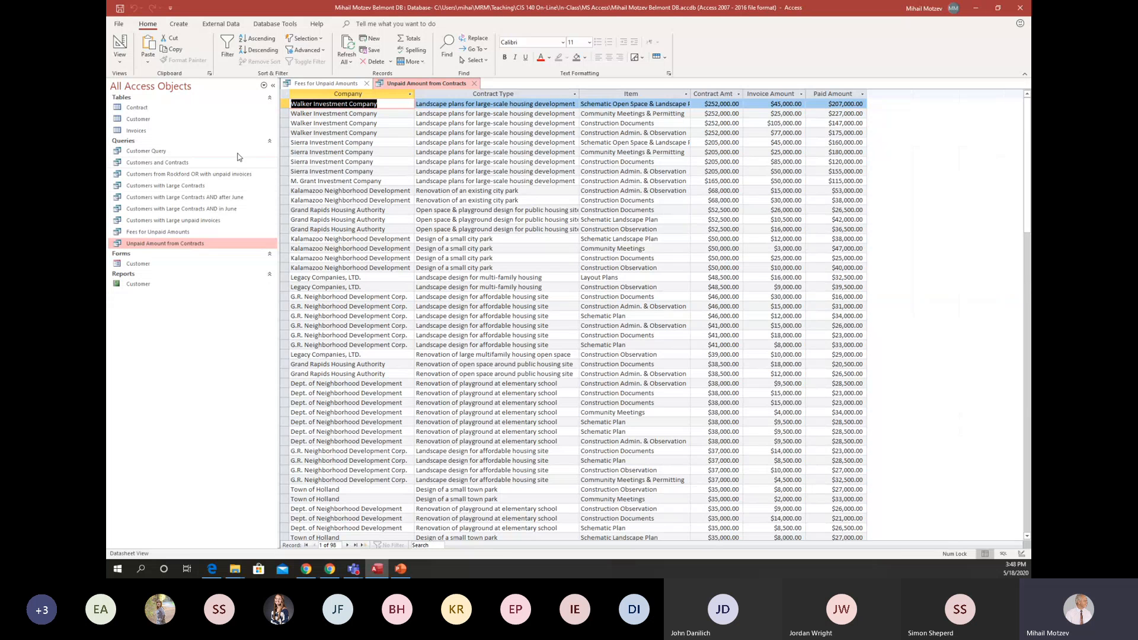
{"action": "left_click", "coordinate": [475, 85]}
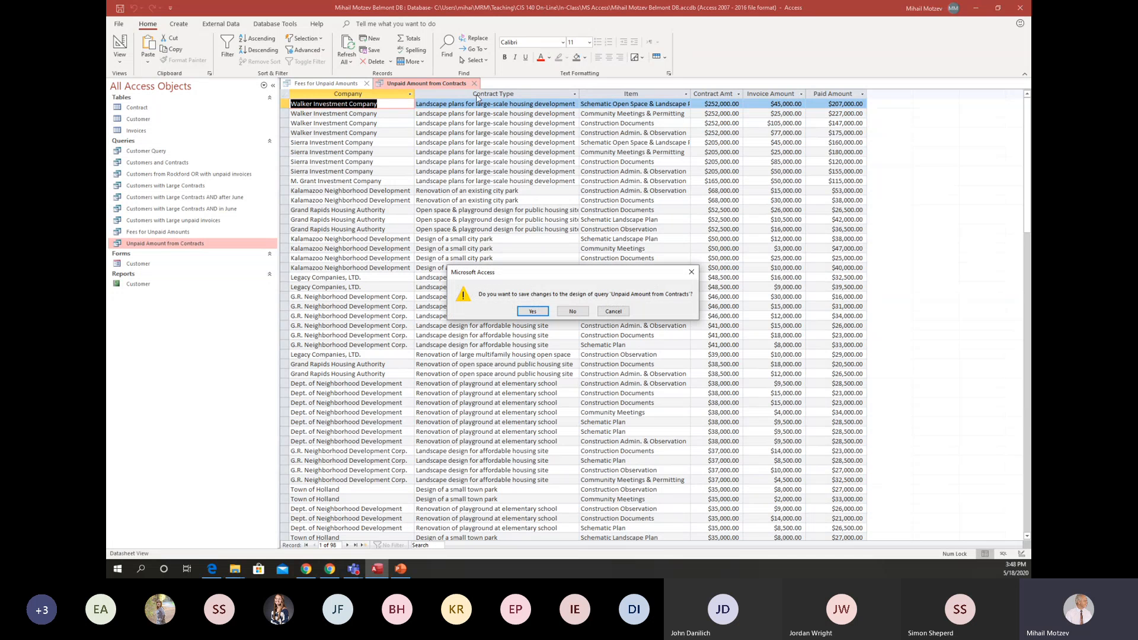
{"action": "left_click", "coordinate": [532, 312]}
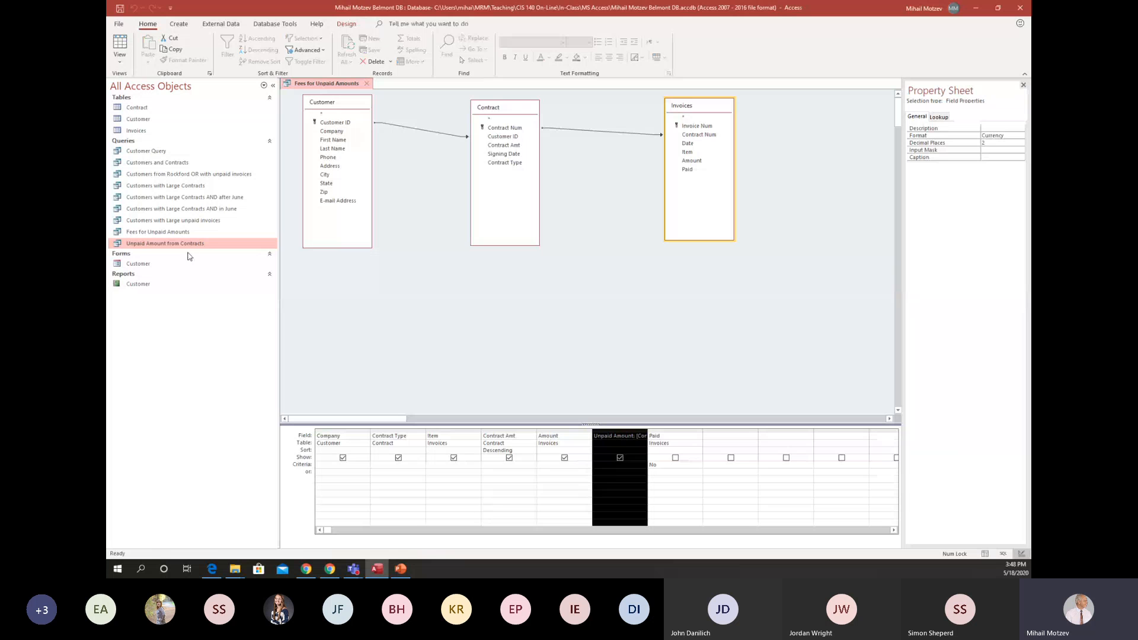
Rename the Unpaid Amount from Contracts query as "Paid Amounts from Contracts".
{"action": "right_click", "coordinate": [180, 248]}
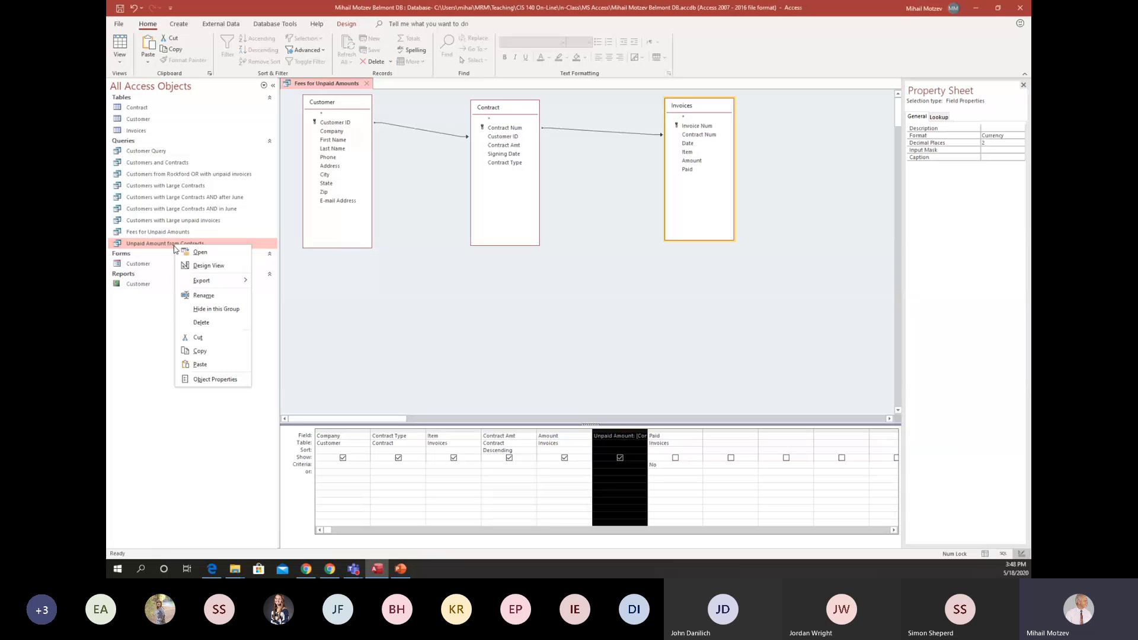
{"action": "left_click", "coordinate": [207, 296]}
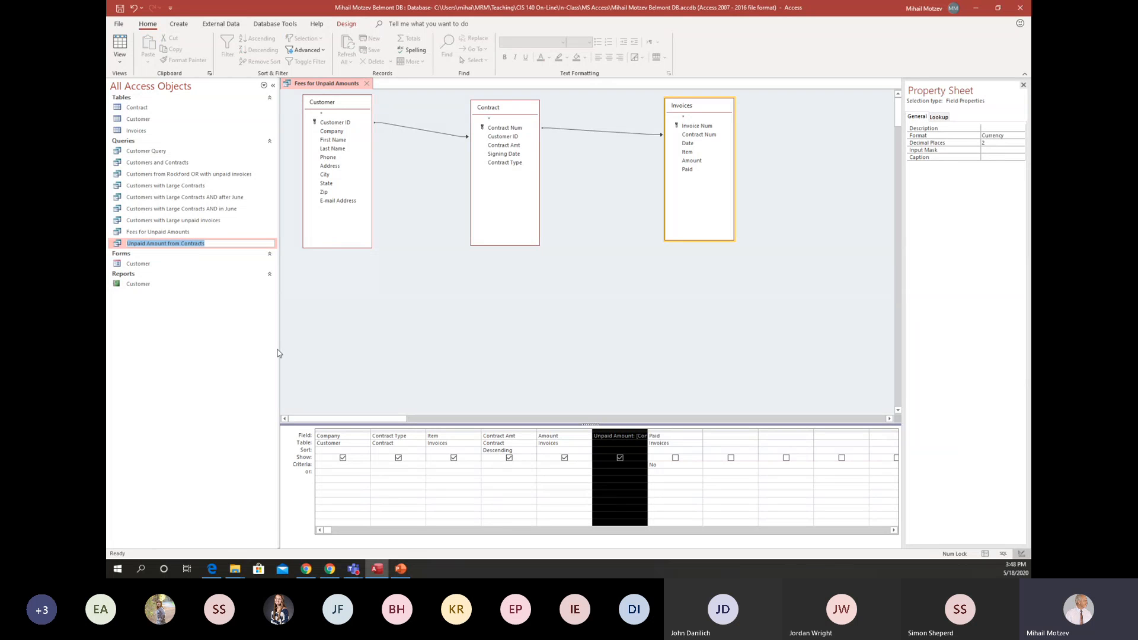
{"action": "left_click", "coordinate": [135, 243]}
{"action": "key", "text": "BackSpace"}
{"action": "key", "text": "BackSpace"}
{"action": "key", "text": "BackSpace"}
{"action": "type", "text": "P"}
{"action": "type", "text": "s"}
{"action": "key", "text": "Return"}
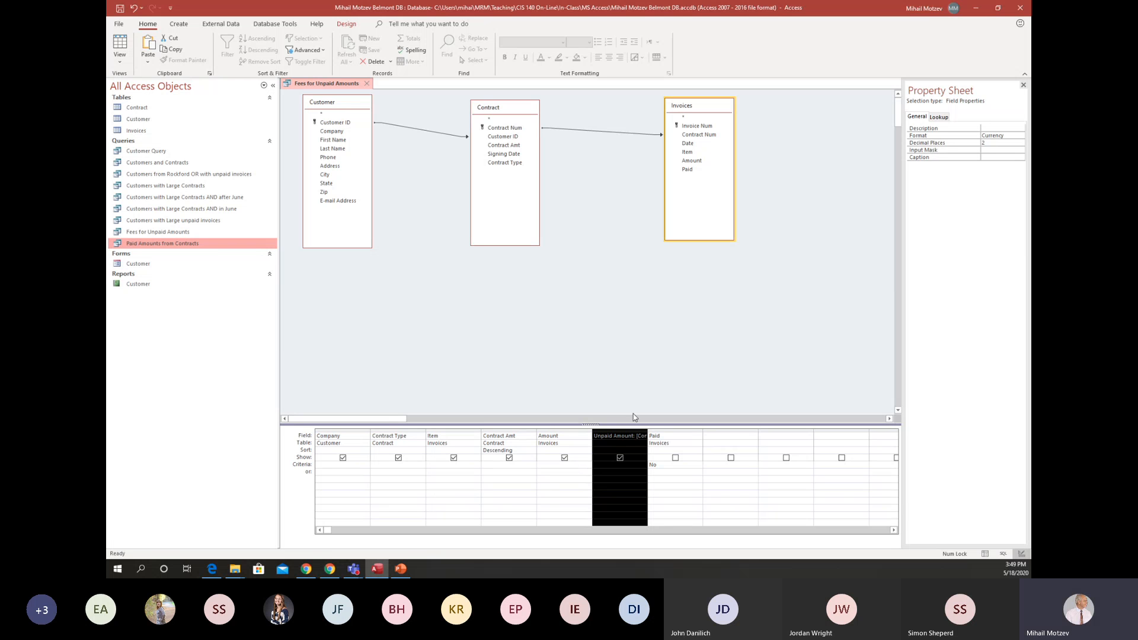
Set the Amount field's caption to "Invoice Unpaid Amount" in the Paid Amounts from Contracts query and run it.
{"action": "double_click", "coordinate": [171, 244]}
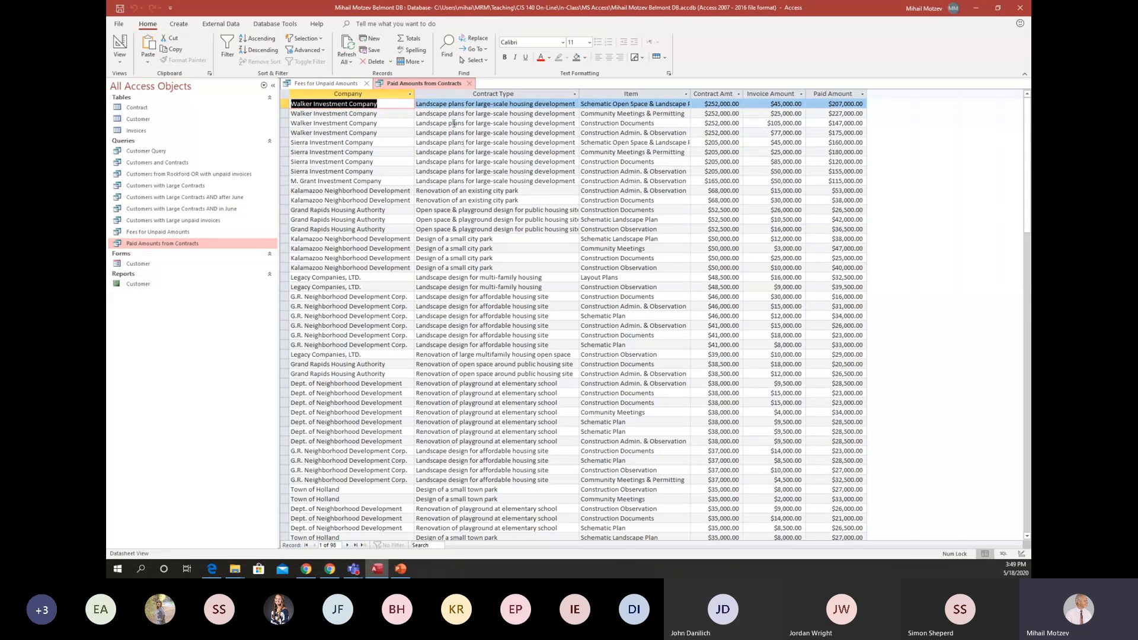
{"action": "left_click", "coordinate": [120, 45]}
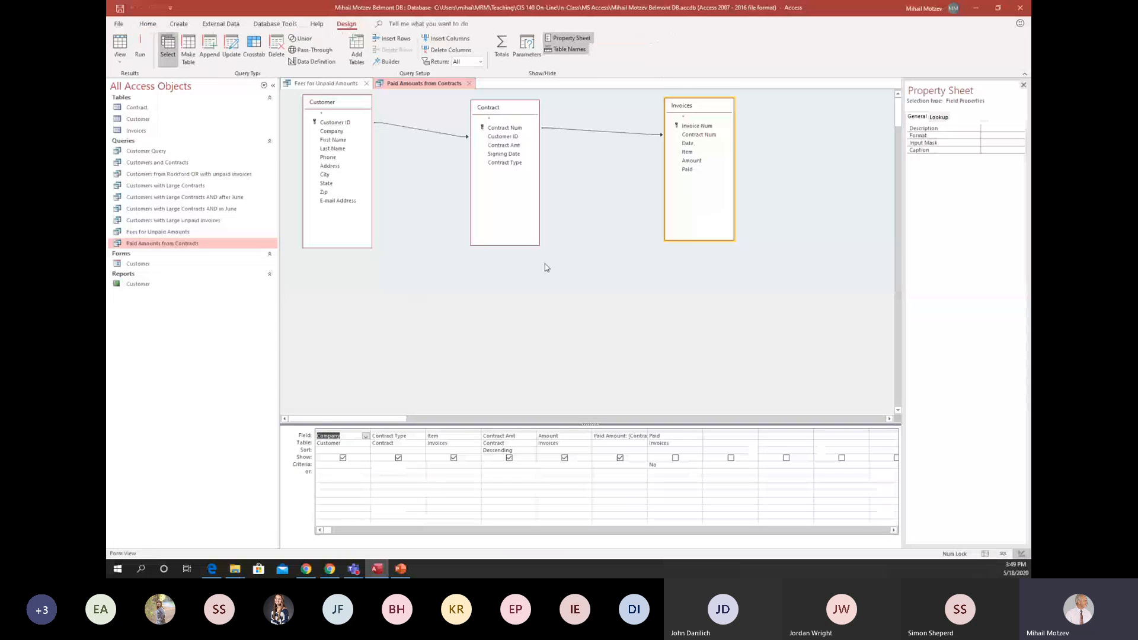
{"action": "left_click", "coordinate": [569, 437]}
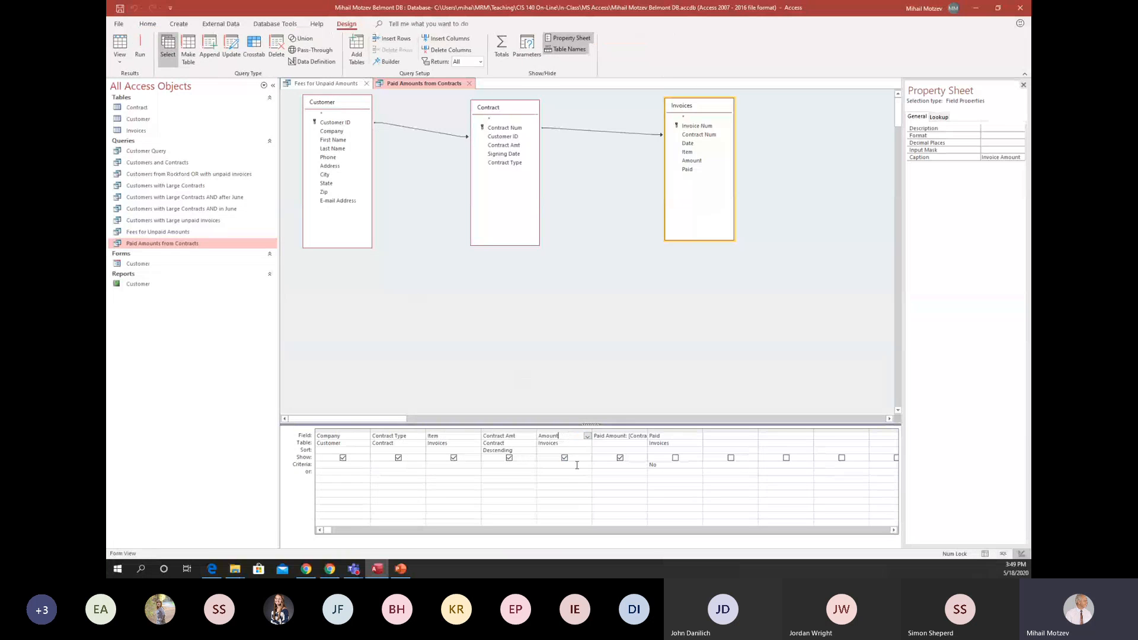
{"action": "left_click", "coordinate": [983, 157]}
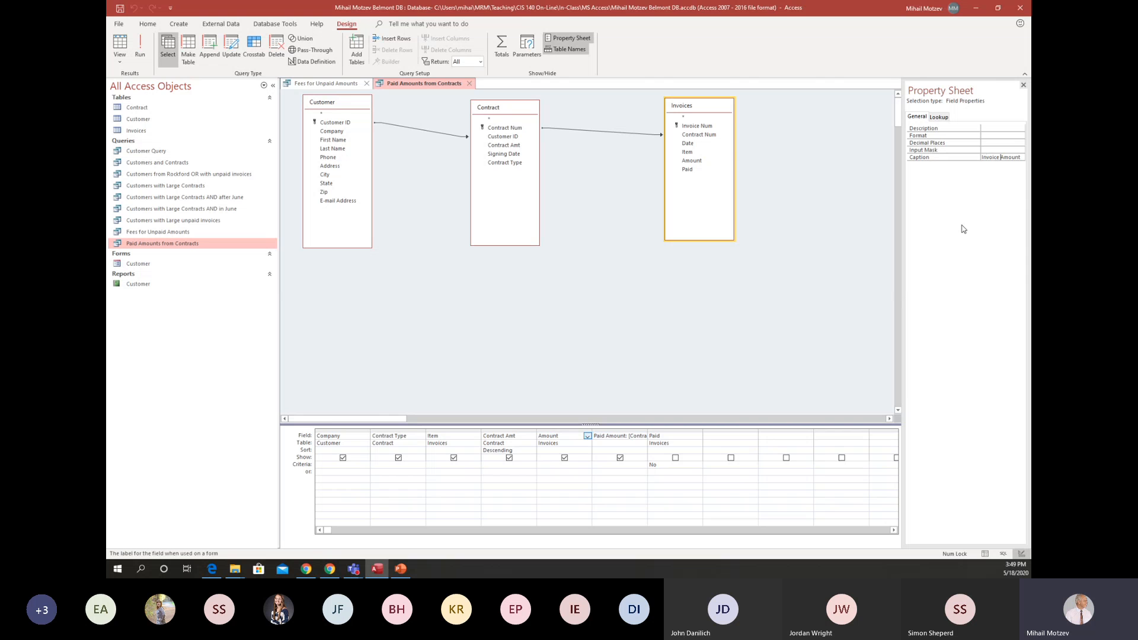
{"action": "type", "text": "Unpaid"}
{"action": "left_click", "coordinate": [142, 50]}
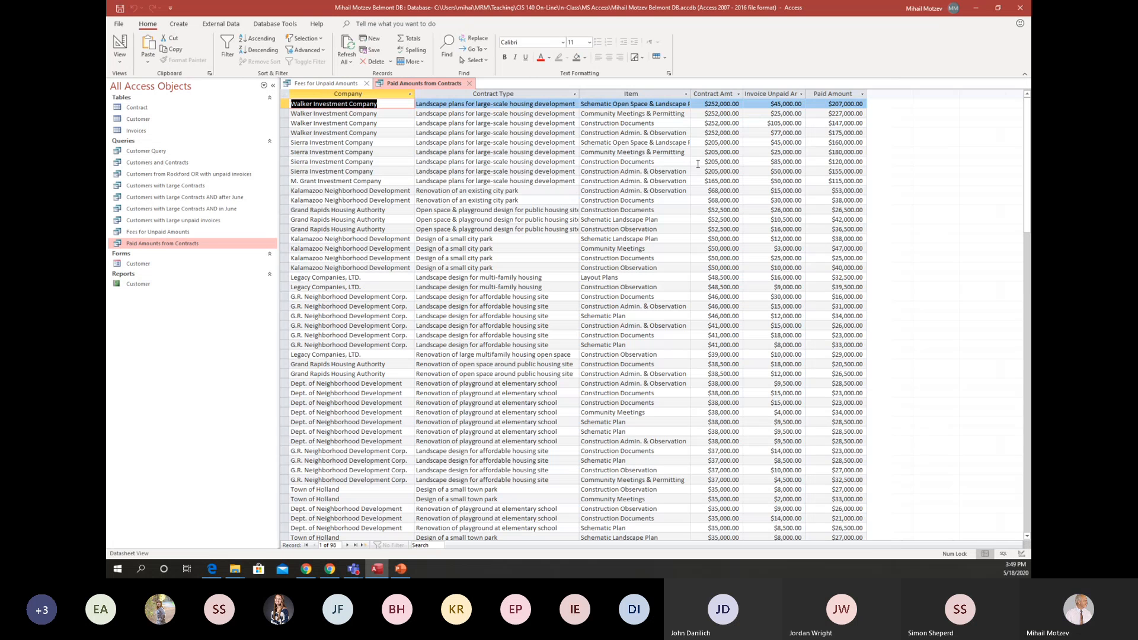
Widen the Invoice Unpaid Amount column to fit its heading and close the query with the changes saved.
{"action": "left_click_drag", "start_coordinate": [807, 98], "coordinate": [826, 98]}
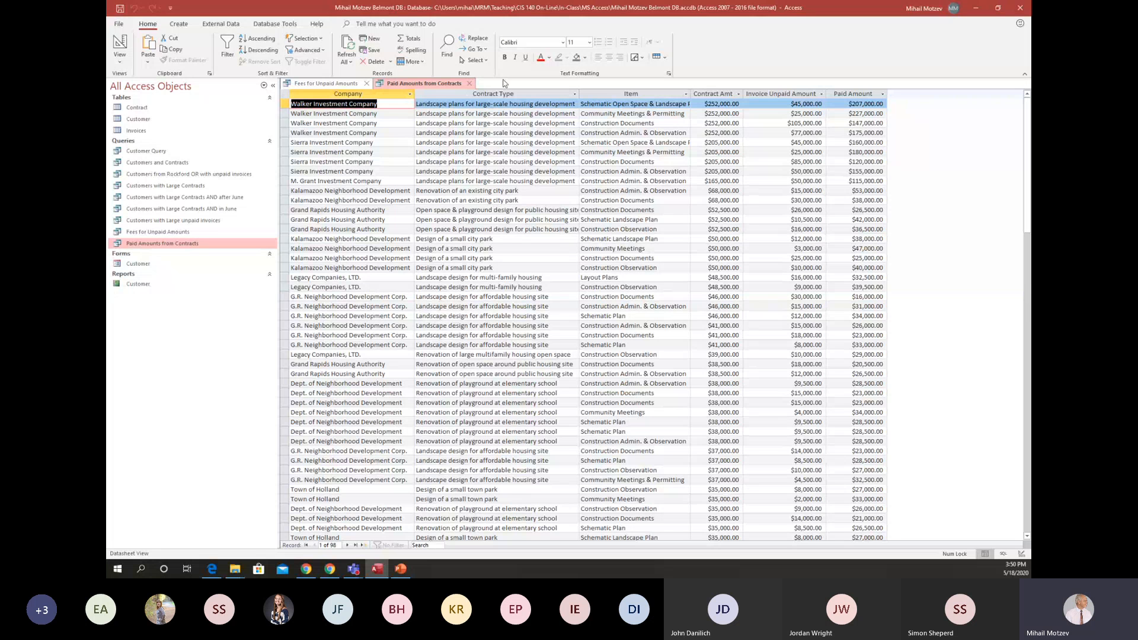
{"action": "left_click", "coordinate": [469, 83]}
{"action": "left_click", "coordinate": [546, 311]}
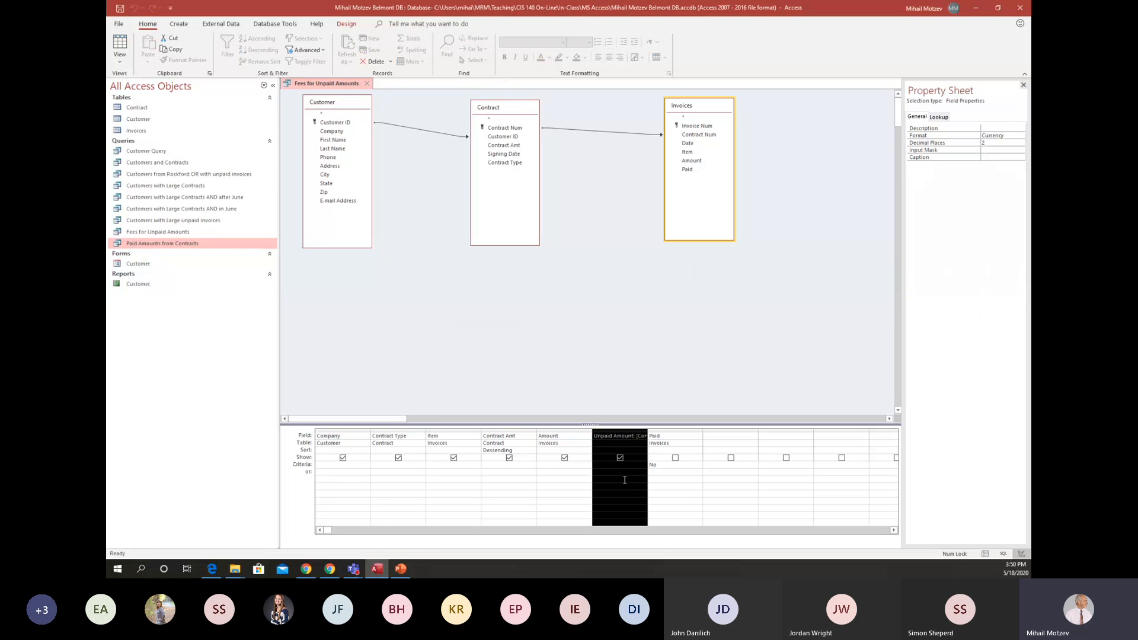
Remove the Unpaid Amount, Contract Amt and Contract Type fields from the Fees for Unpaid Amounts query.
{"action": "left_click", "coordinate": [604, 478]}
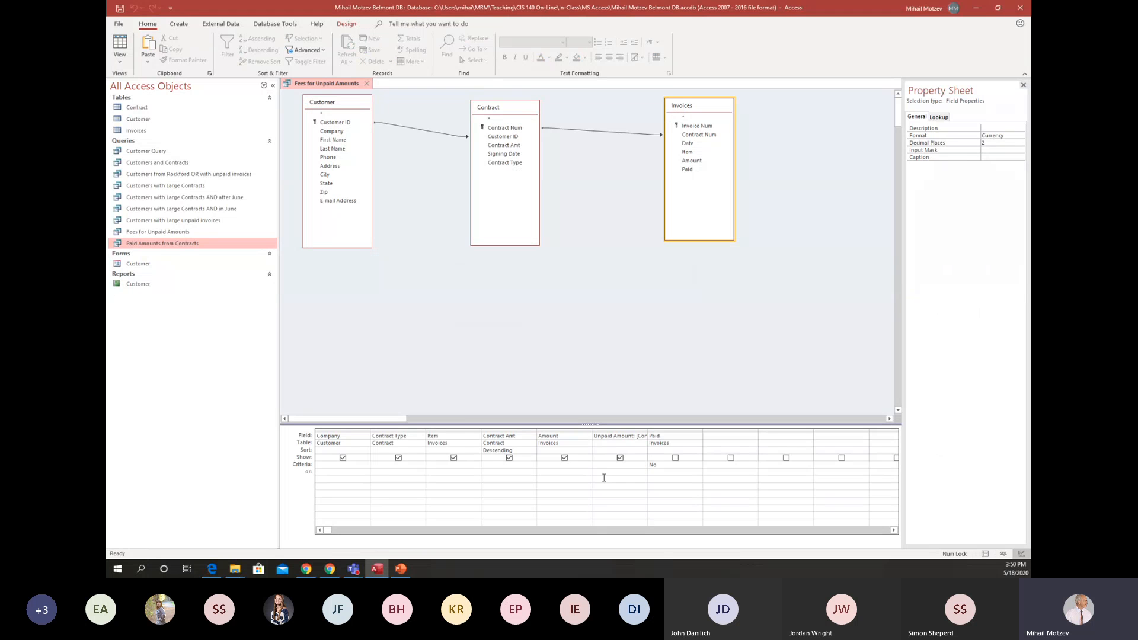
{"action": "left_click", "coordinate": [625, 431]}
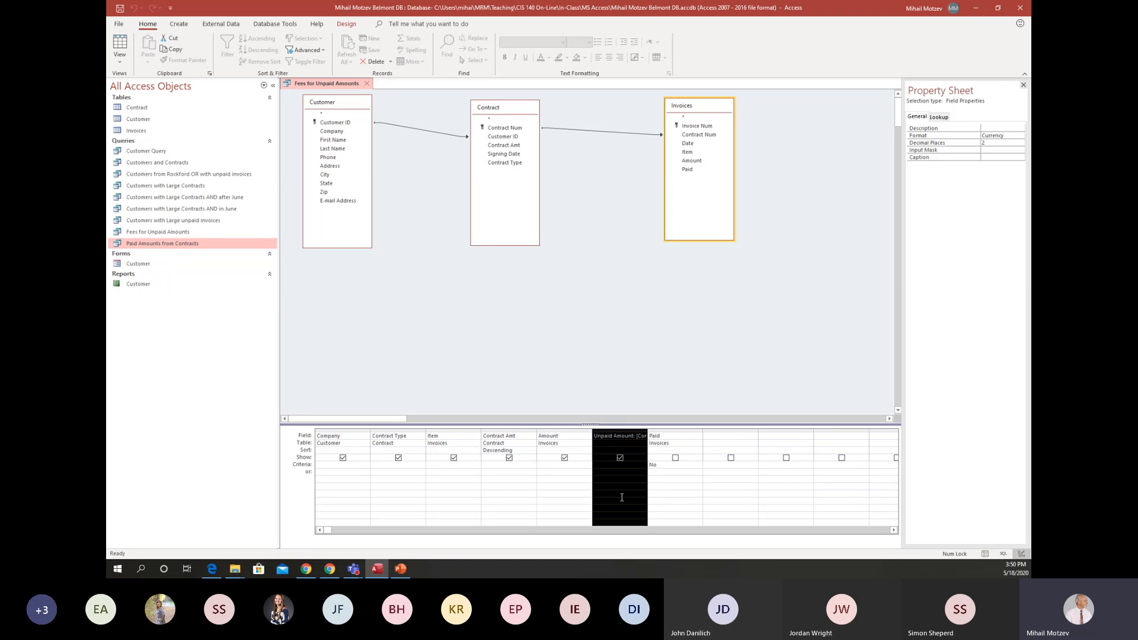
{"action": "key", "text": "Delete"}
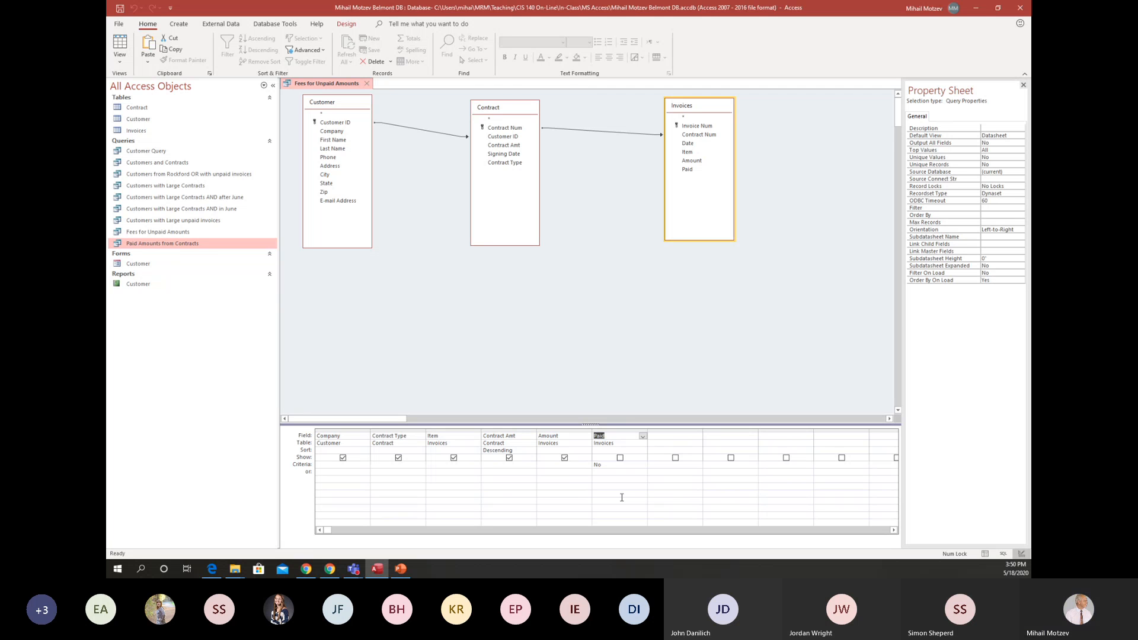
{"action": "left_click", "coordinate": [513, 430]}
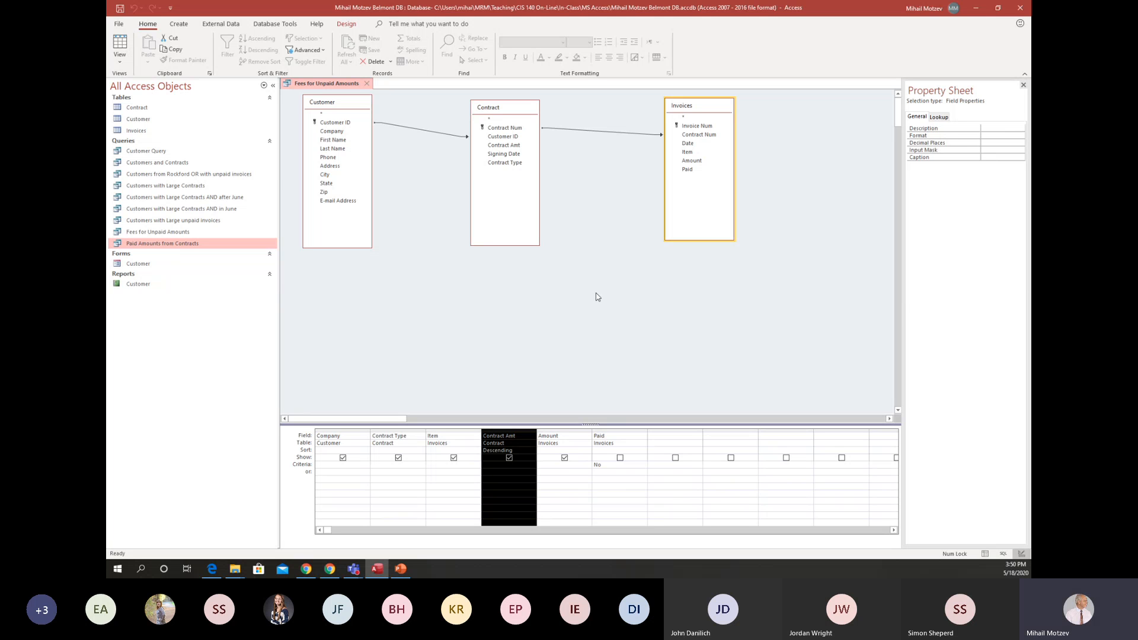
{"action": "key", "text": "Delete"}
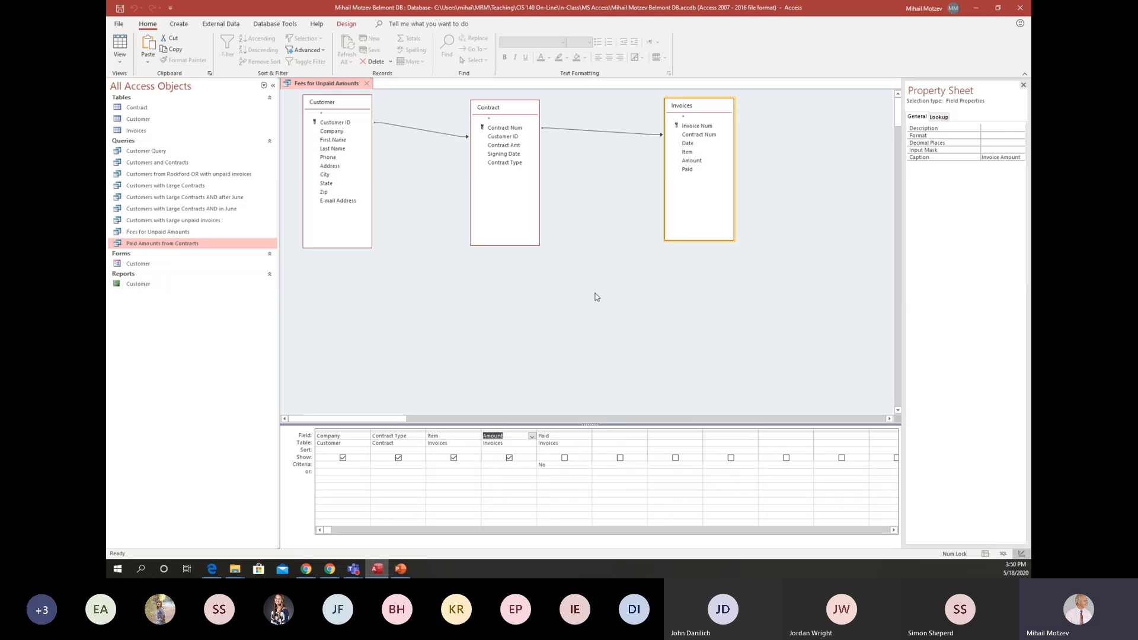
{"action": "left_click", "coordinate": [404, 429]}
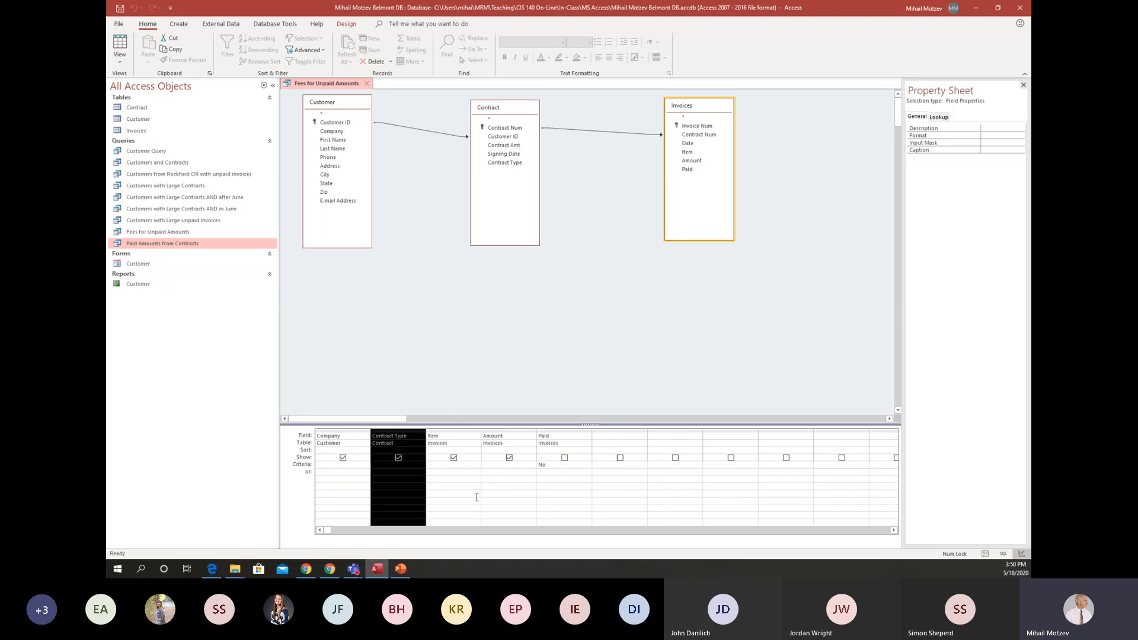
{"action": "key", "text": "Delete"}
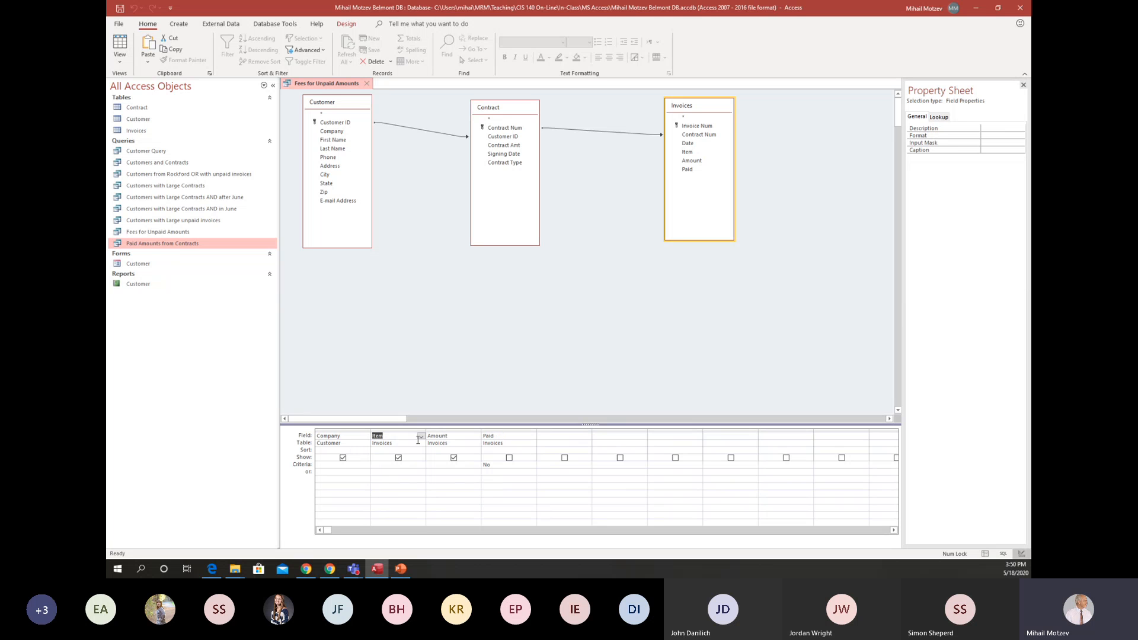
Run the Fees for Unpaid Amounts query to check the remaining Company, Item and Invoice Amount columns, and return to Design view.
{"action": "left_click", "coordinate": [455, 438]}
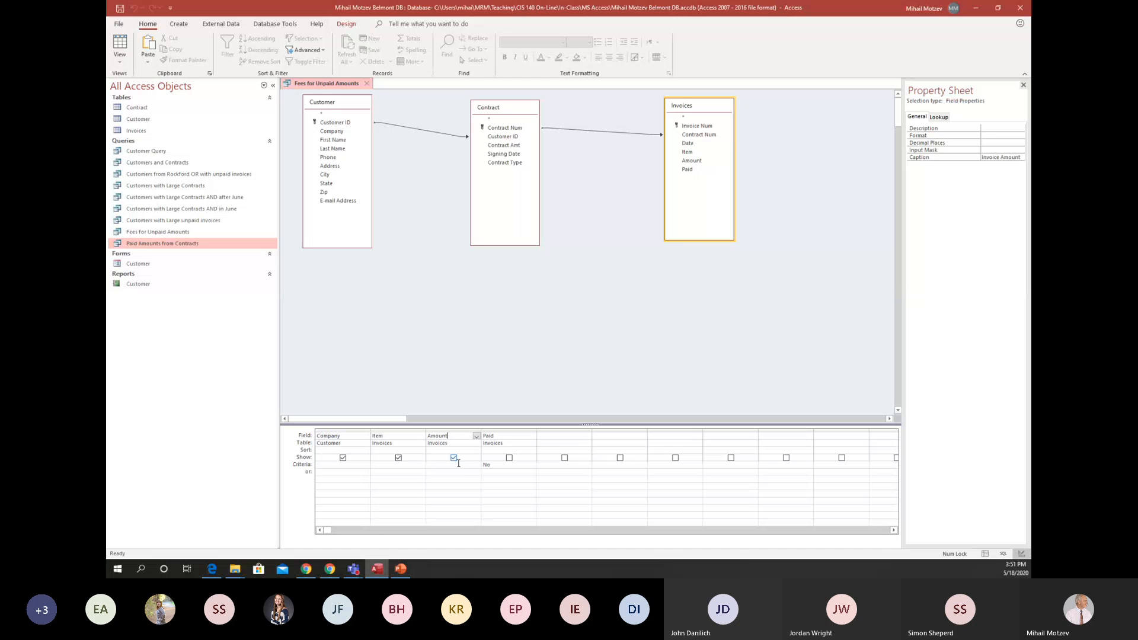
{"action": "left_click", "coordinate": [446, 478]}
{"action": "left_click", "coordinate": [346, 23]}
{"action": "left_click", "coordinate": [142, 52]}
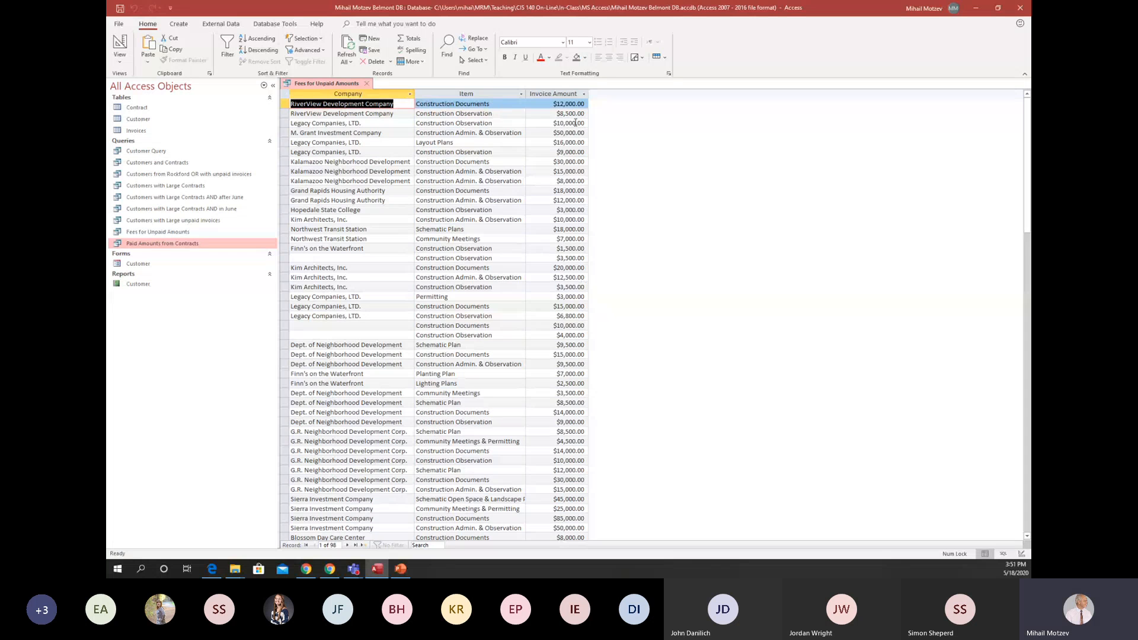
{"action": "left_click", "coordinate": [124, 43]}
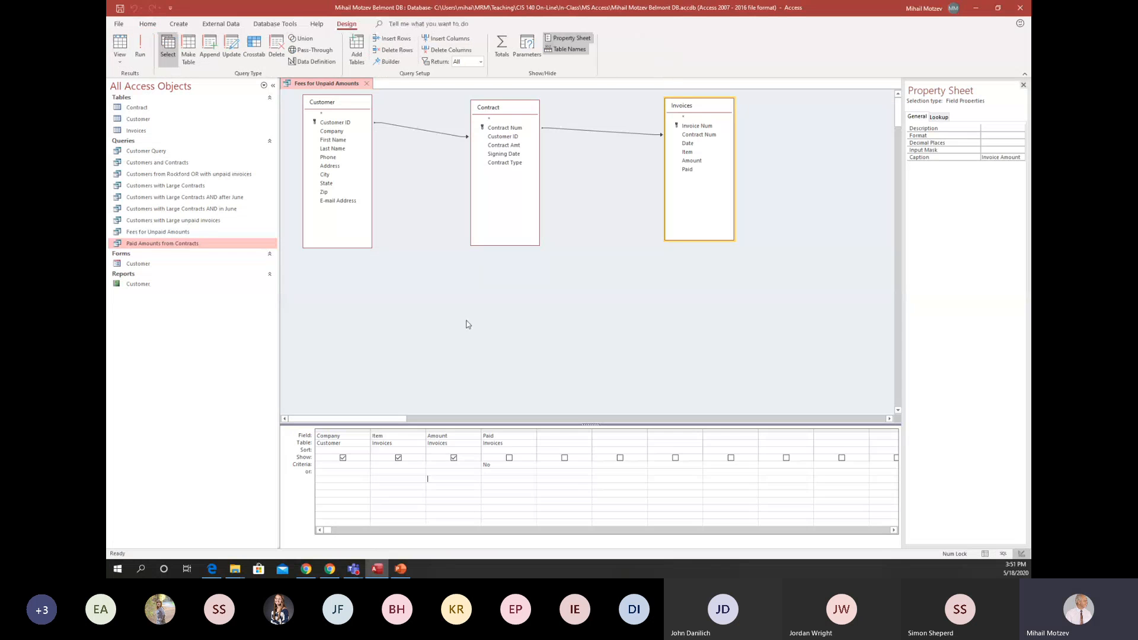
Remove the Contract table from the query, place Invoices beside Customer, and run it to examine the records without the linking table.
{"action": "left_click", "coordinate": [509, 107]}
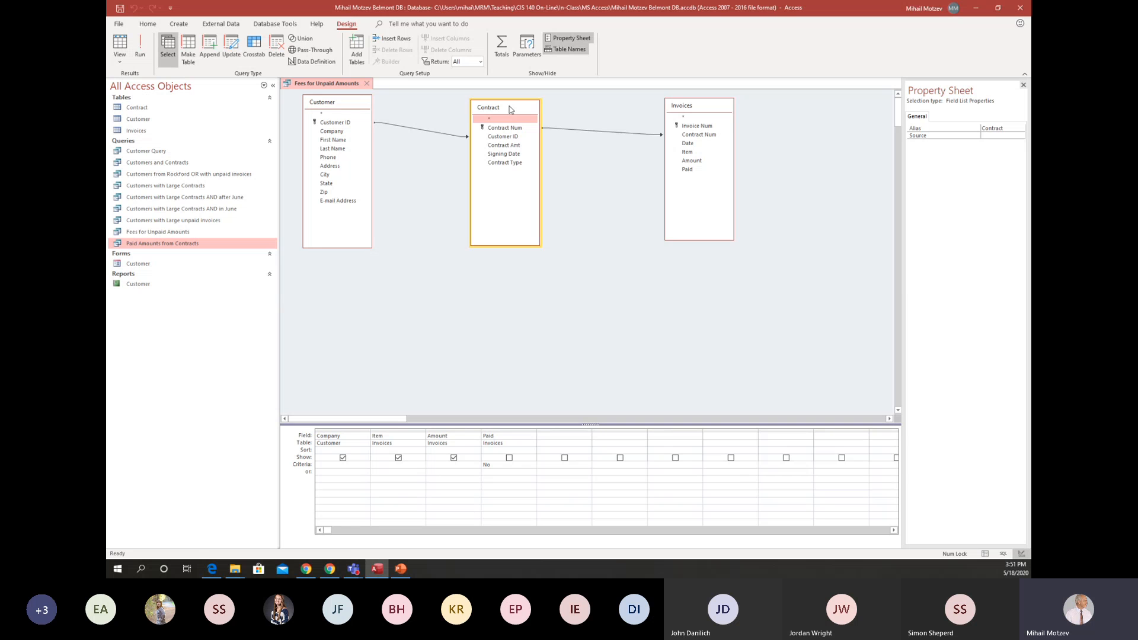
{"action": "key", "text": "Delete"}
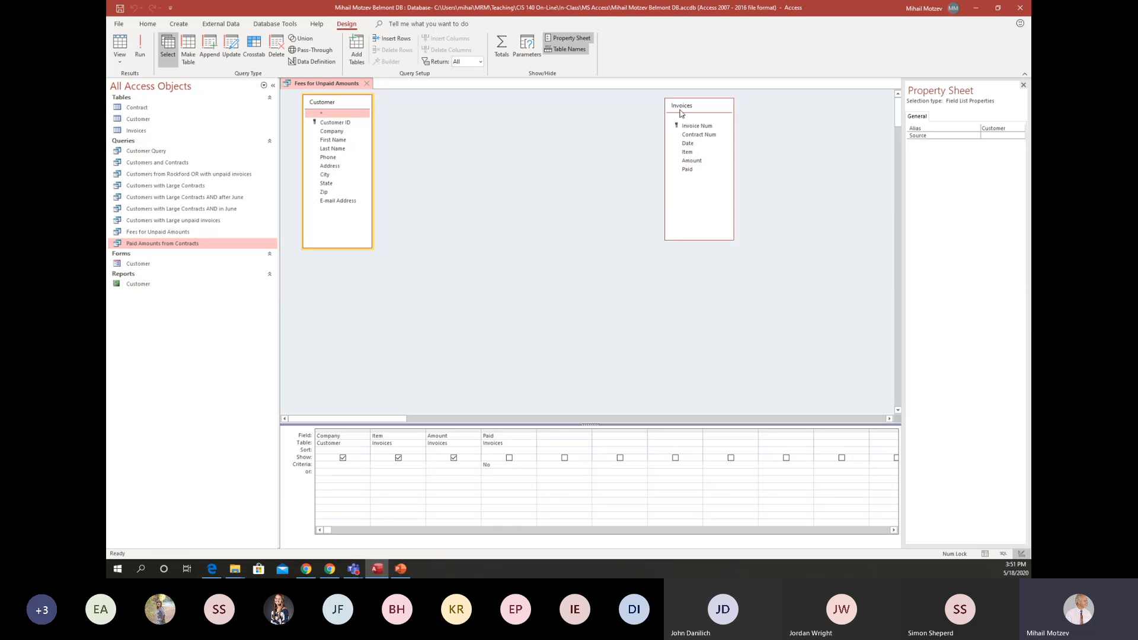
{"action": "left_click_drag", "start_coordinate": [680, 113], "coordinate": [470, 111]}
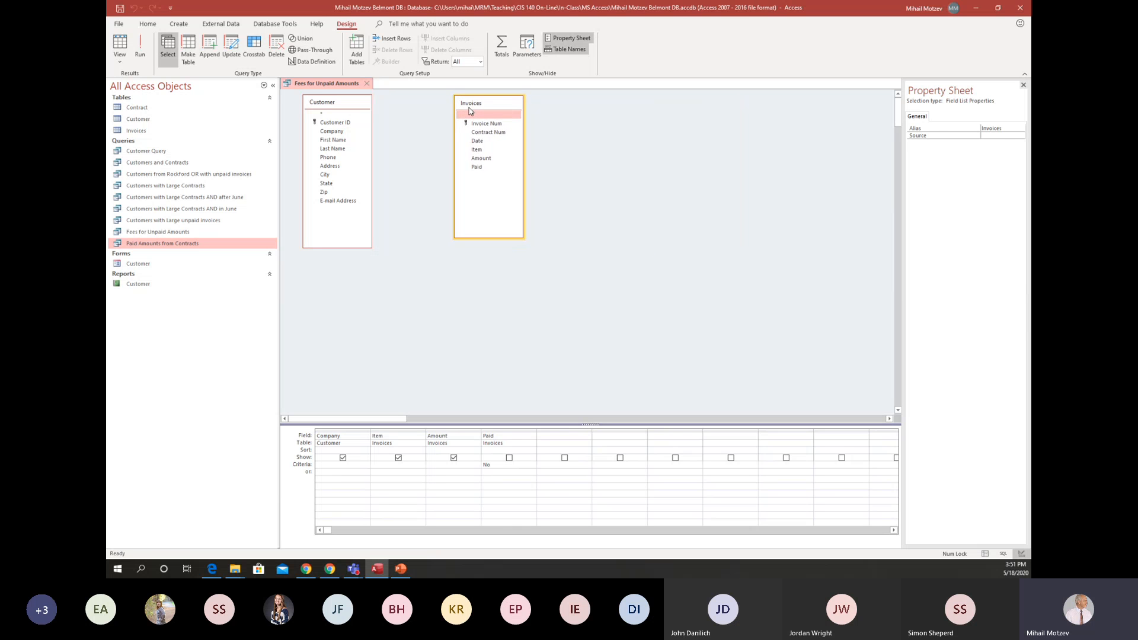
{"action": "left_click", "coordinate": [596, 278]}
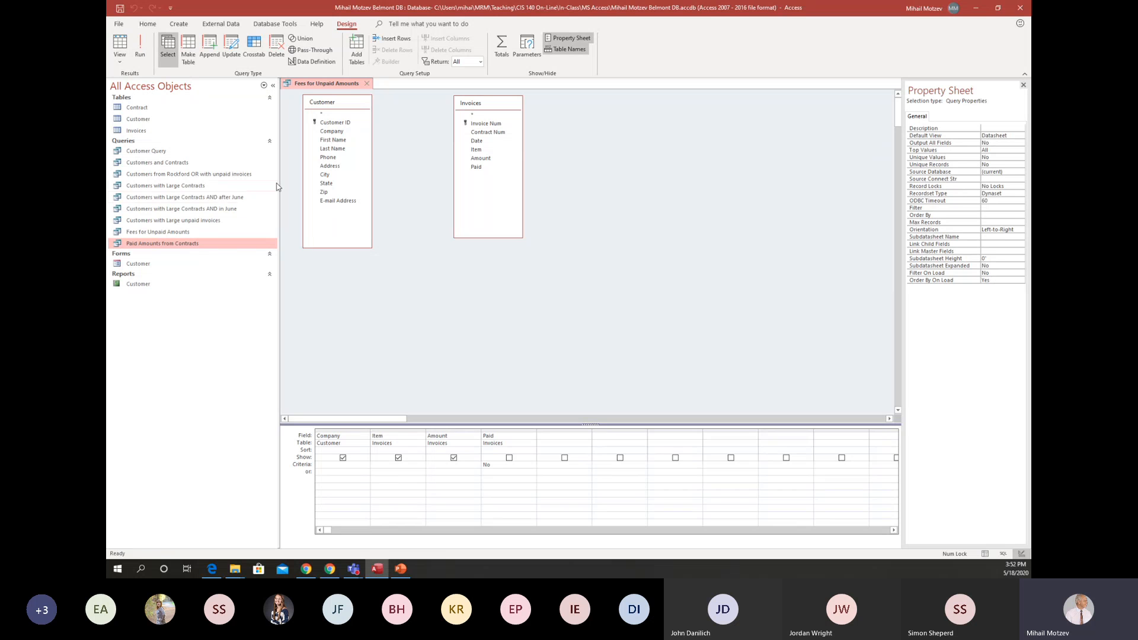
{"action": "left_click", "coordinate": [140, 49]}
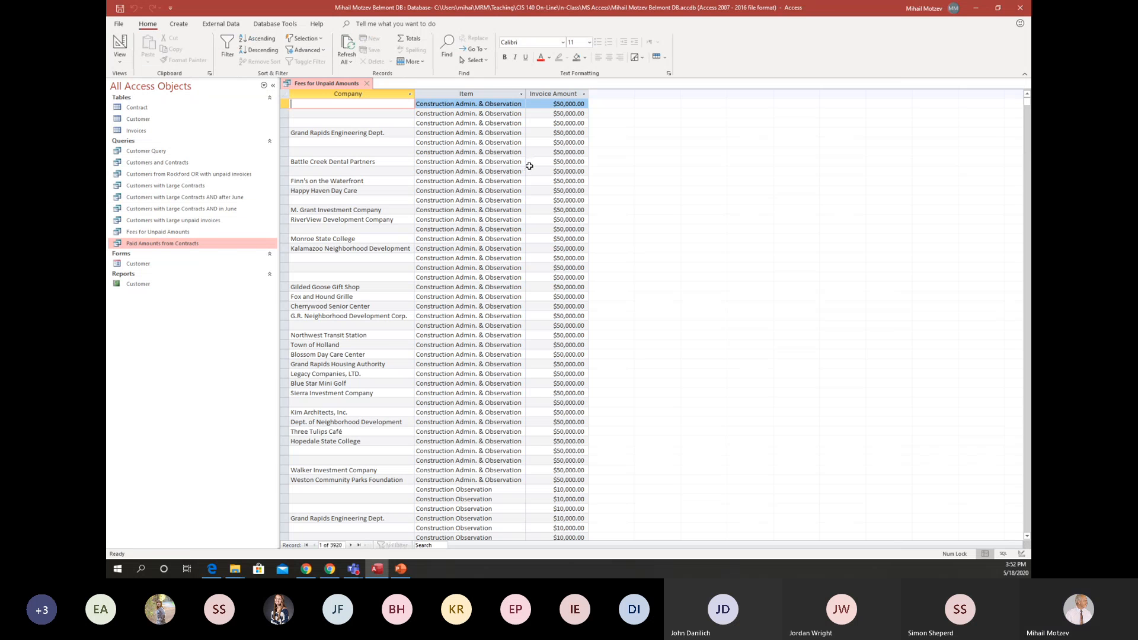
{"action": "scroll", "coordinate": [528, 168], "scroll_direction": "down", "scroll_amount": 6}
{"action": "scroll", "coordinate": [554, 193], "scroll_direction": "up", "scroll_amount": 6}
{"action": "left_click", "coordinate": [121, 51]}
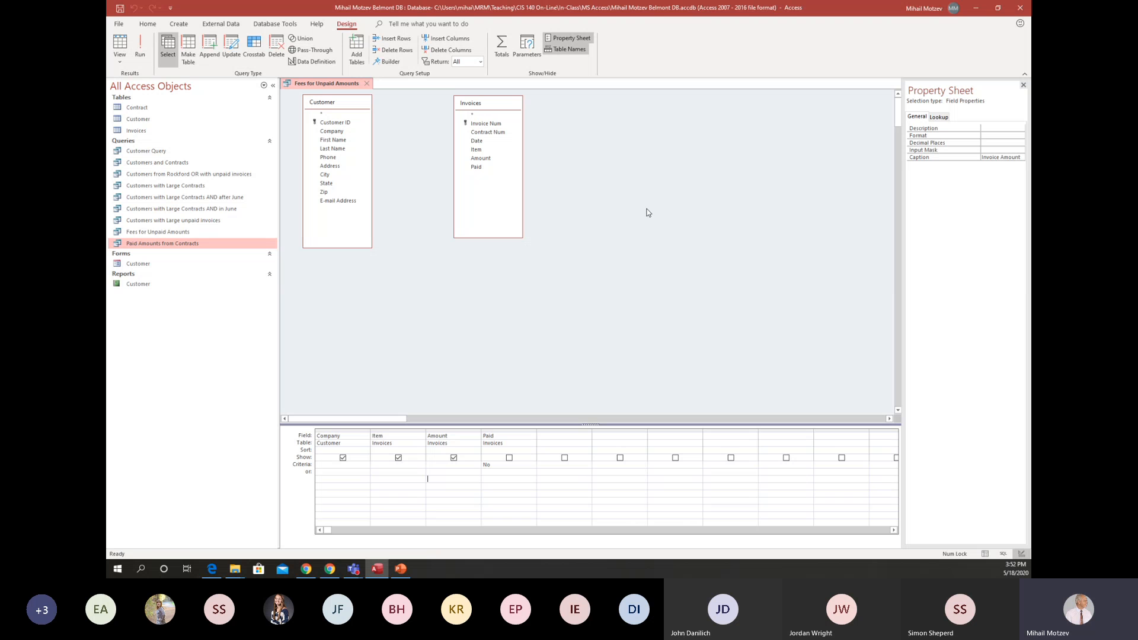
Add the Contract table back to the query design and close the Add Tables and Property Sheet panes.
{"action": "right_click", "coordinate": [693, 179]}
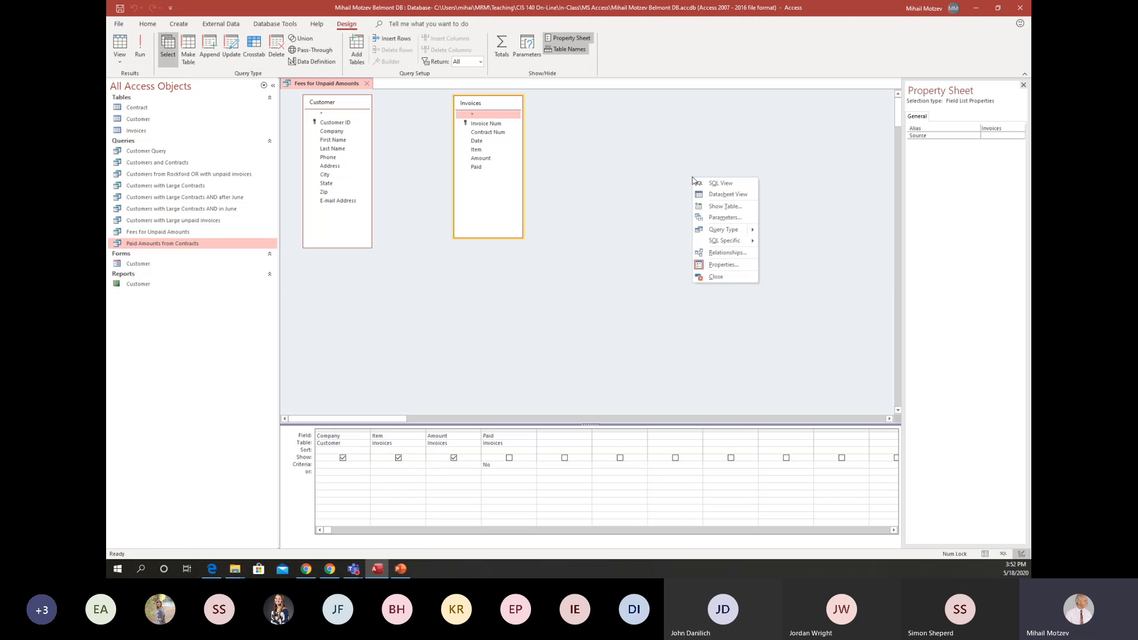
{"action": "left_click", "coordinate": [722, 207]}
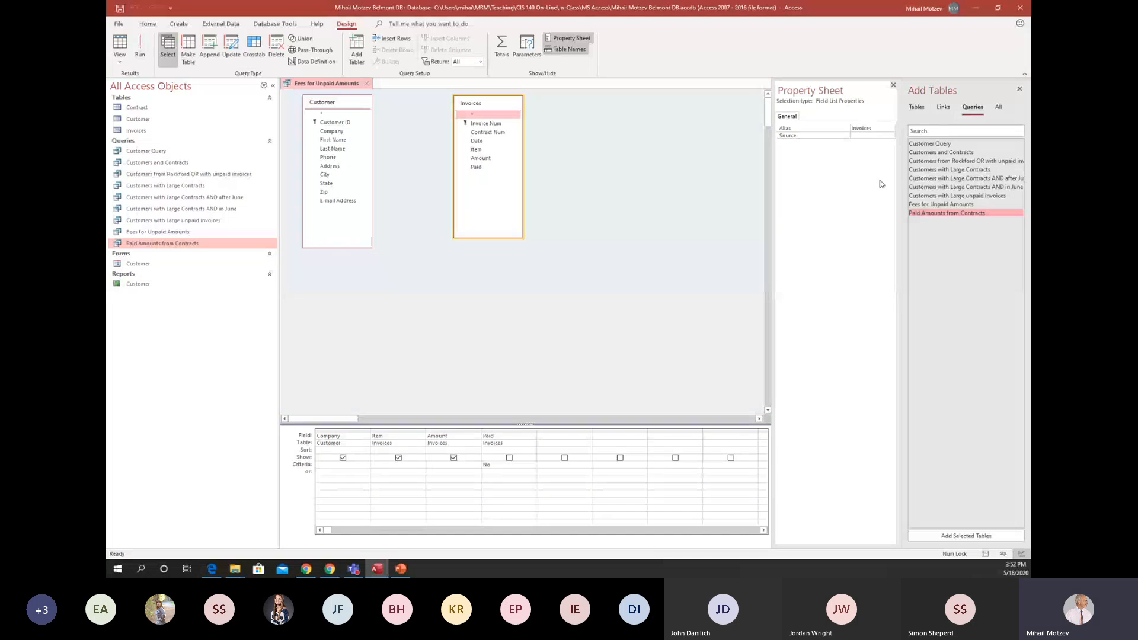
{"action": "left_click", "coordinate": [924, 109]}
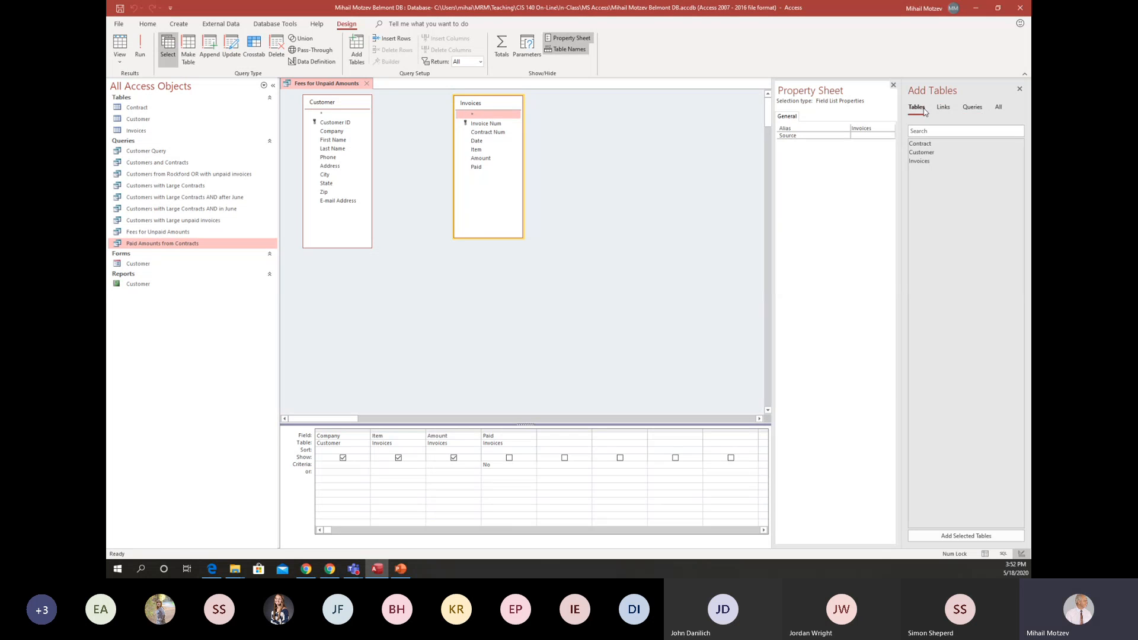
{"action": "double_click", "coordinate": [927, 144]}
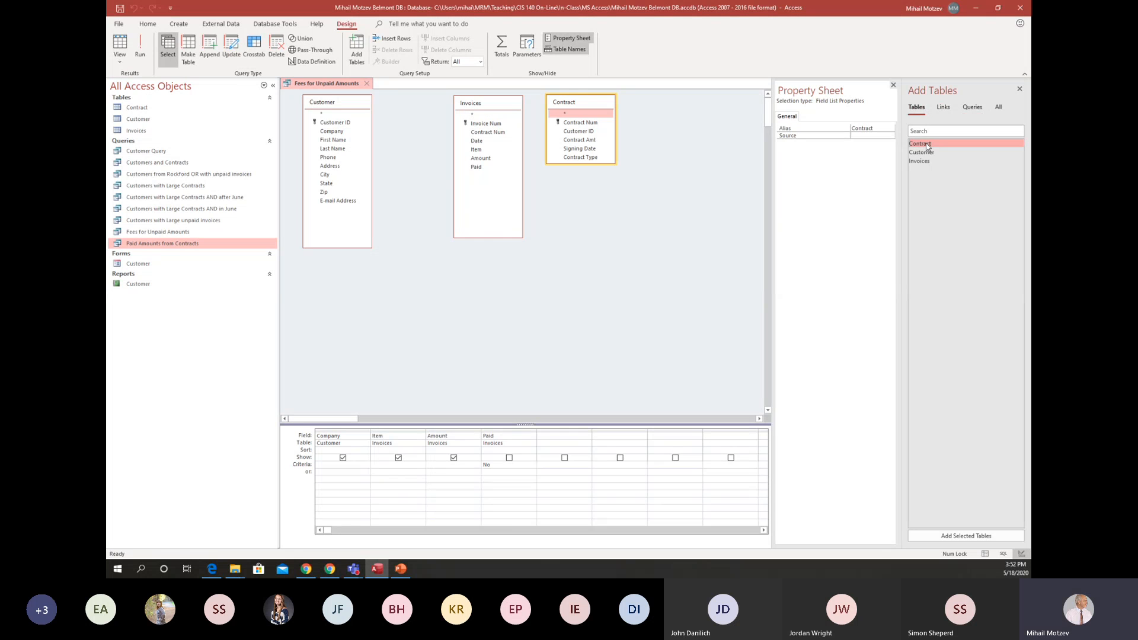
{"action": "left_click", "coordinate": [1020, 89]}
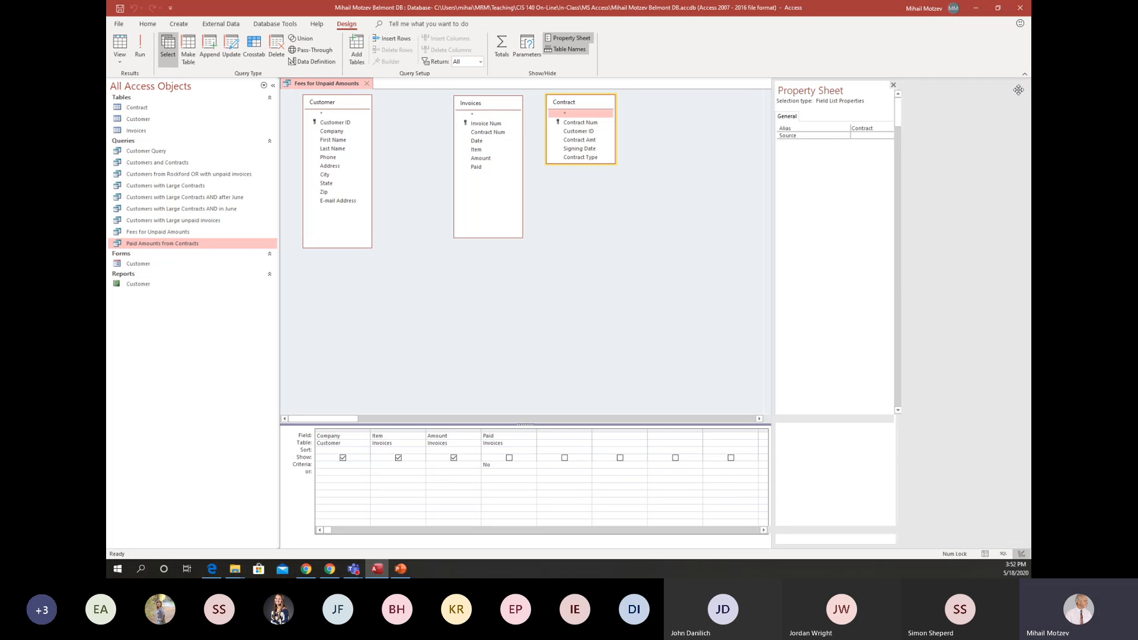
{"action": "left_click", "coordinate": [1023, 85]}
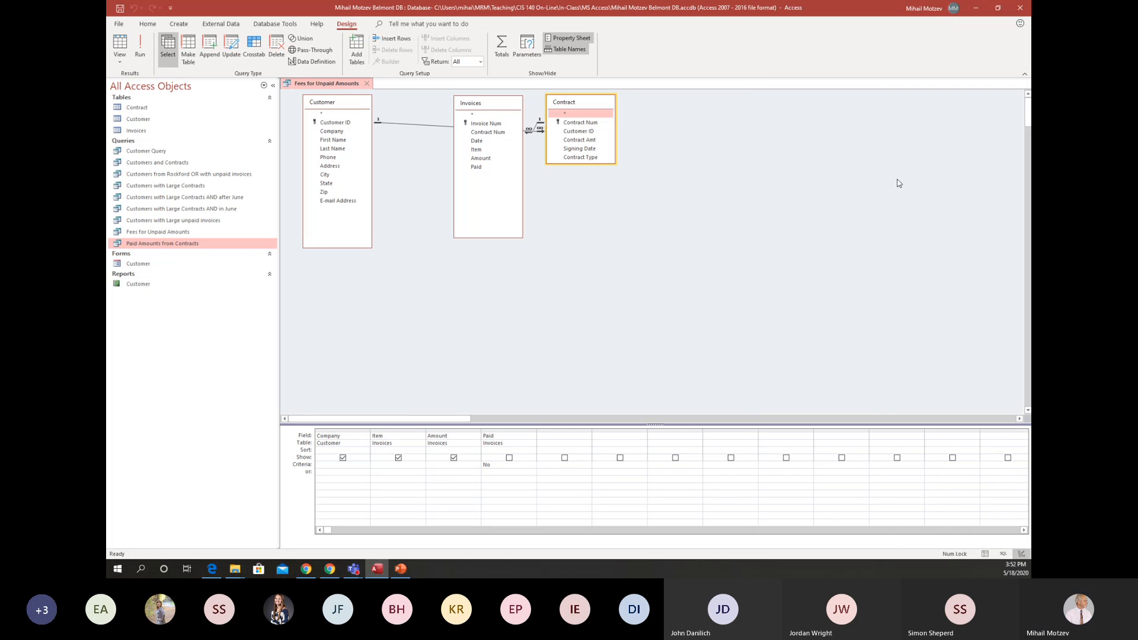
Arrange the field lists with a taller Contract between Customer and Invoices, and run the query to check its records.
{"action": "left_click_drag", "start_coordinate": [484, 111], "coordinate": [701, 111]}
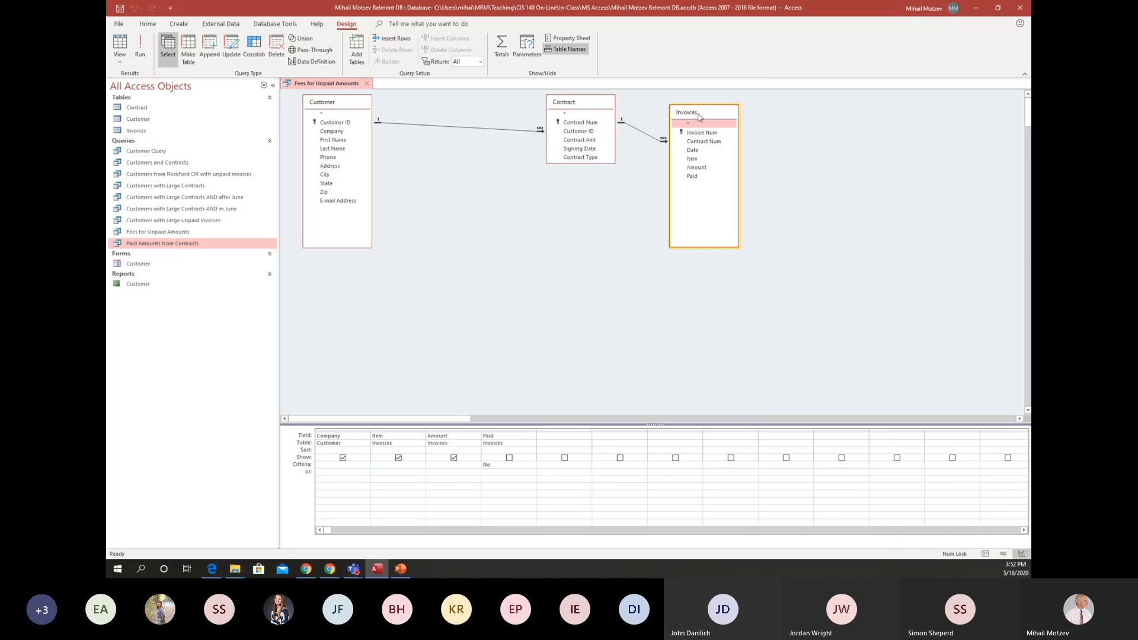
{"action": "left_click_drag", "start_coordinate": [606, 109], "coordinate": [549, 118]}
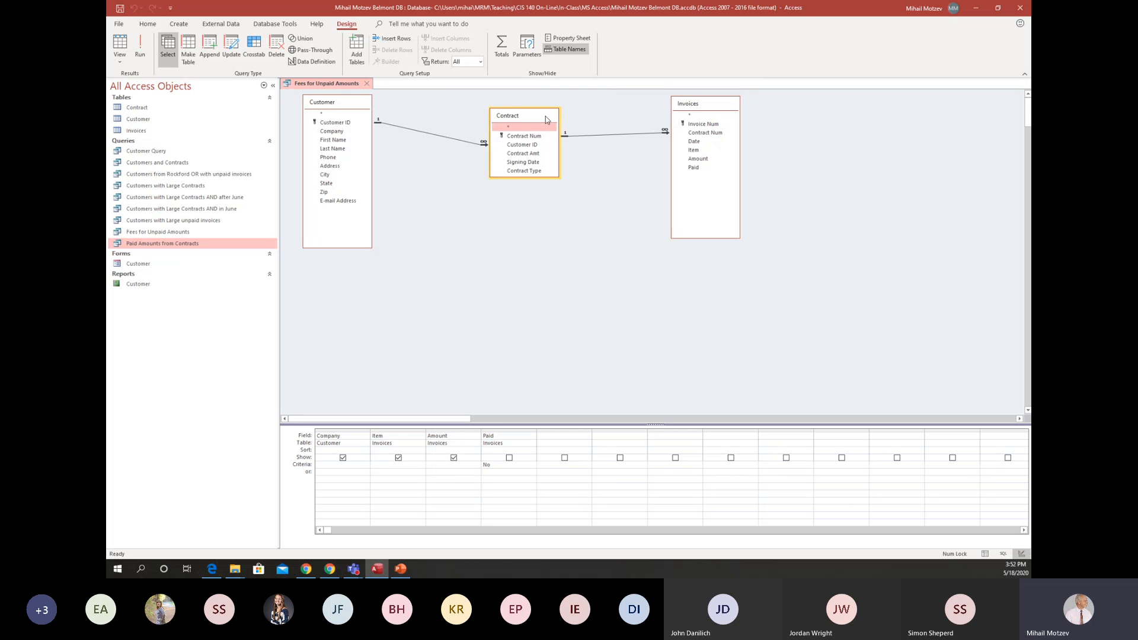
{"action": "left_click", "coordinate": [128, 49]}
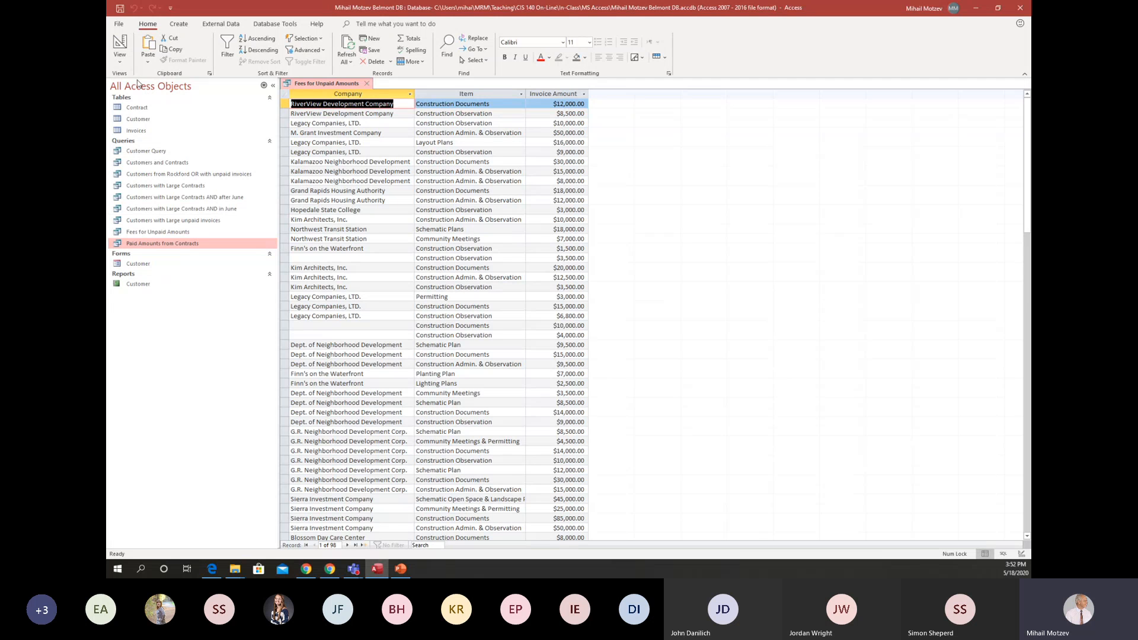
{"action": "left_click", "coordinate": [122, 48]}
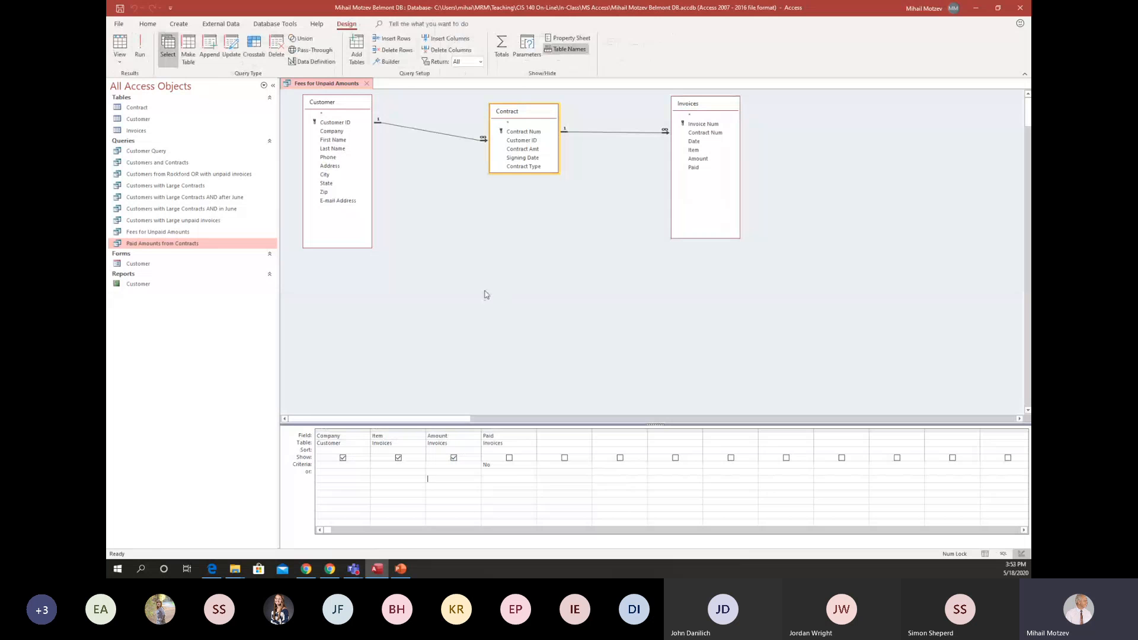
{"action": "left_click_drag", "start_coordinate": [549, 171], "coordinate": [557, 249]}
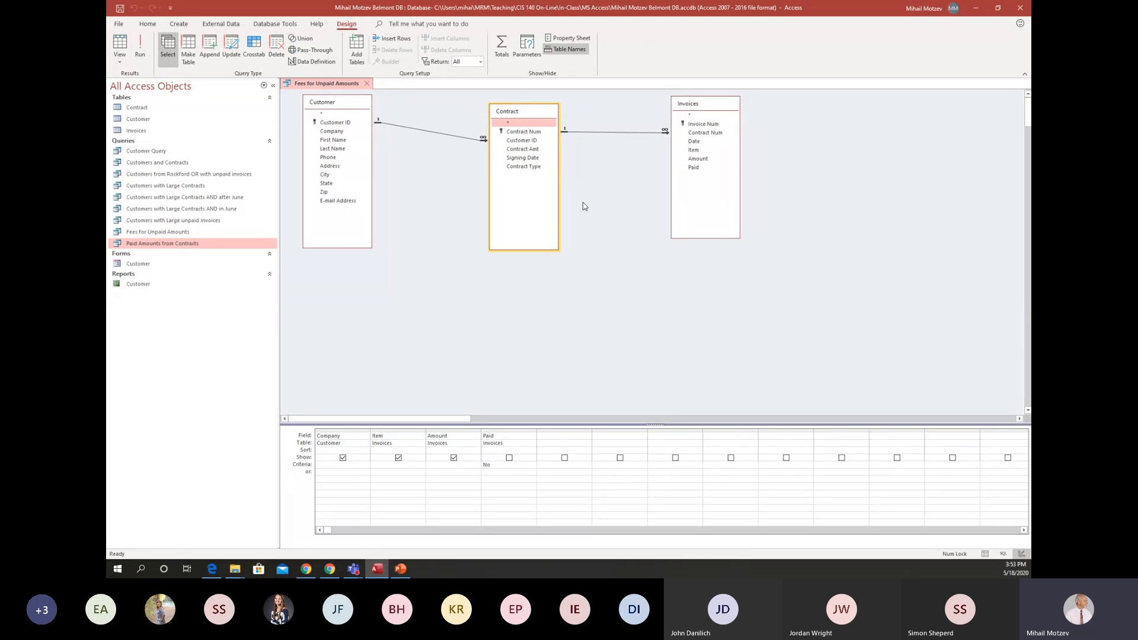
{"action": "left_click_drag", "start_coordinate": [713, 104], "coordinate": [741, 111]}
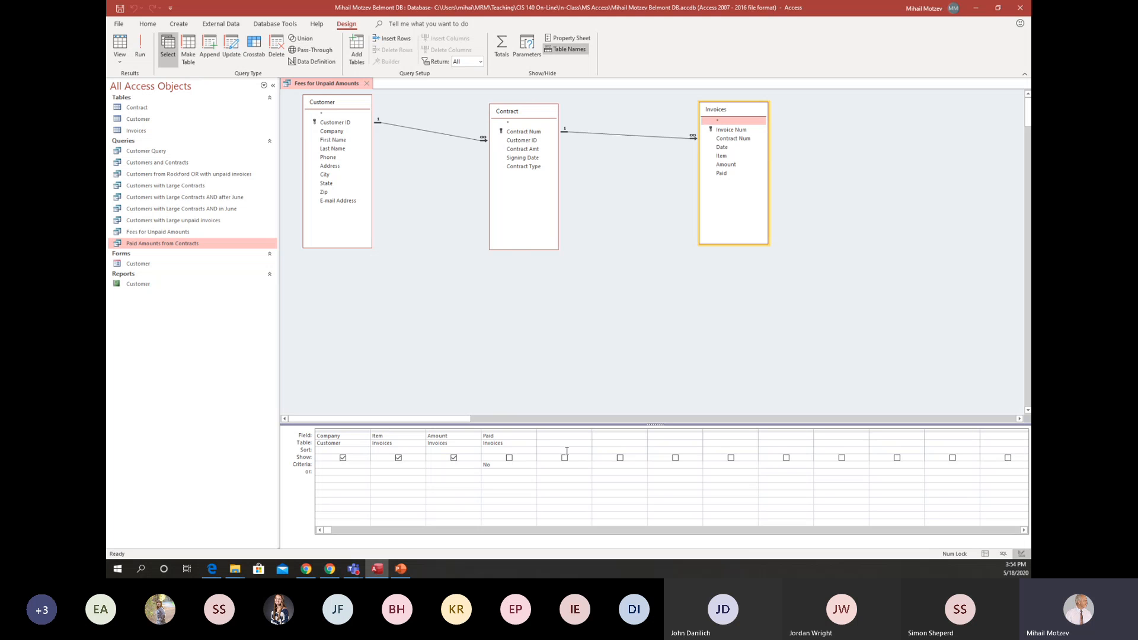
{"action": "left_click", "coordinate": [560, 431]}
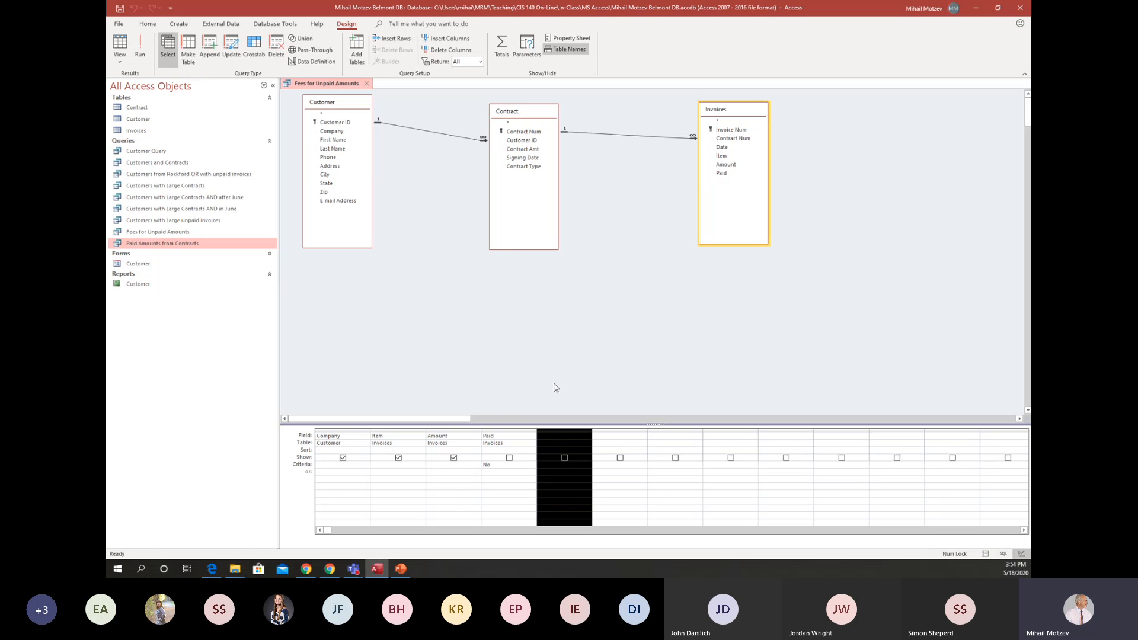
{"action": "left_click", "coordinate": [562, 443]}
{"action": "left_click", "coordinate": [560, 433]}
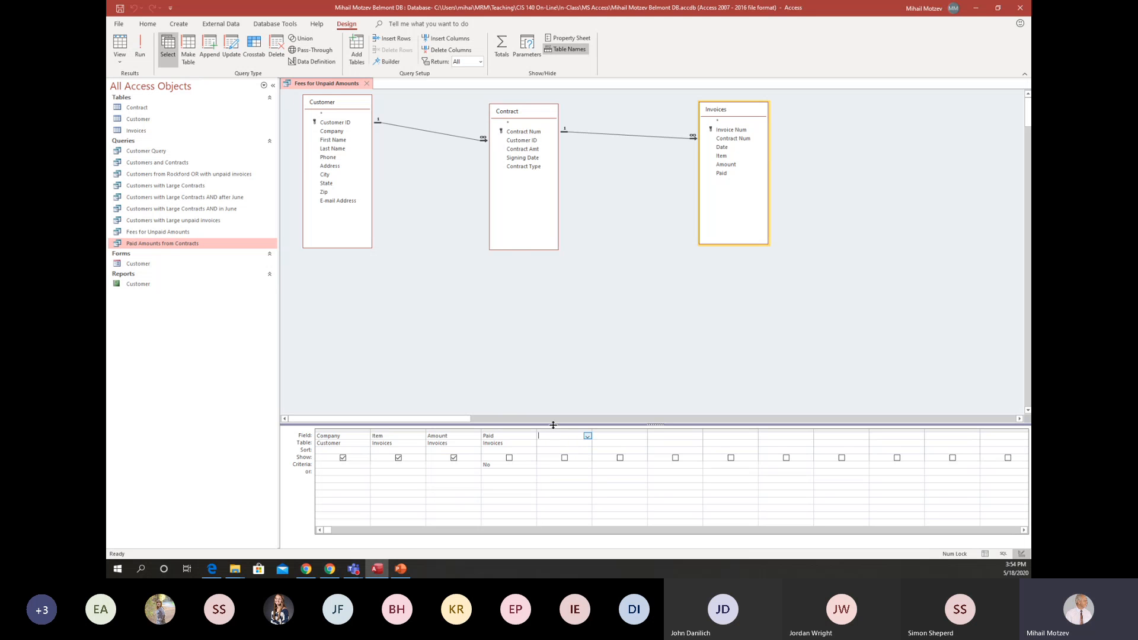
{"action": "left_click", "coordinate": [391, 61]}
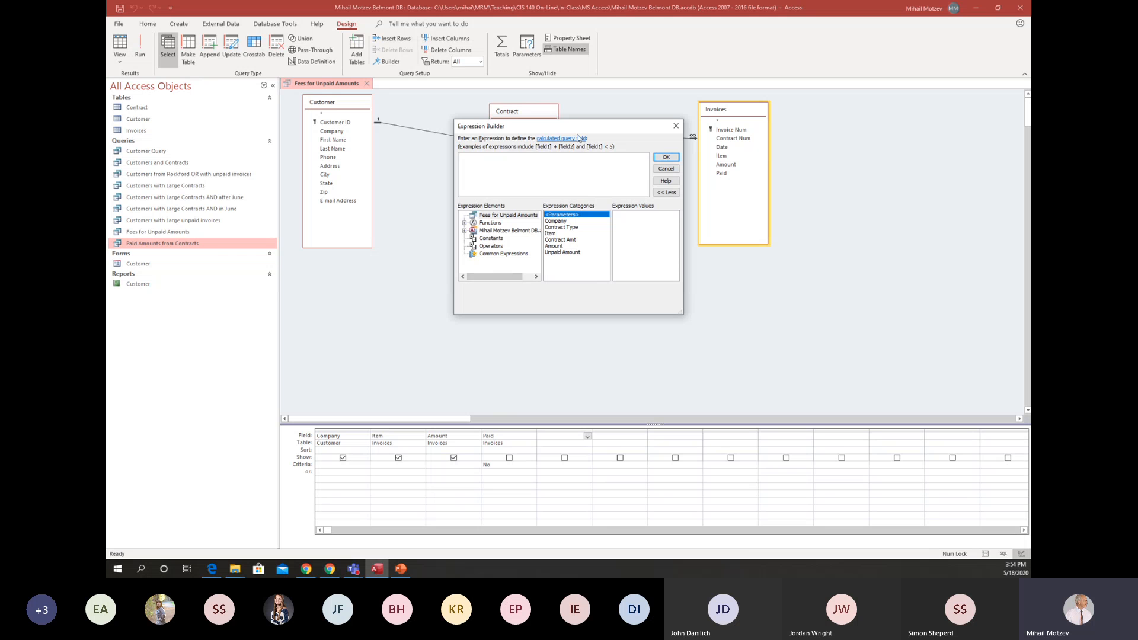
{"action": "left_click_drag", "start_coordinate": [572, 127], "coordinate": [713, 169]}
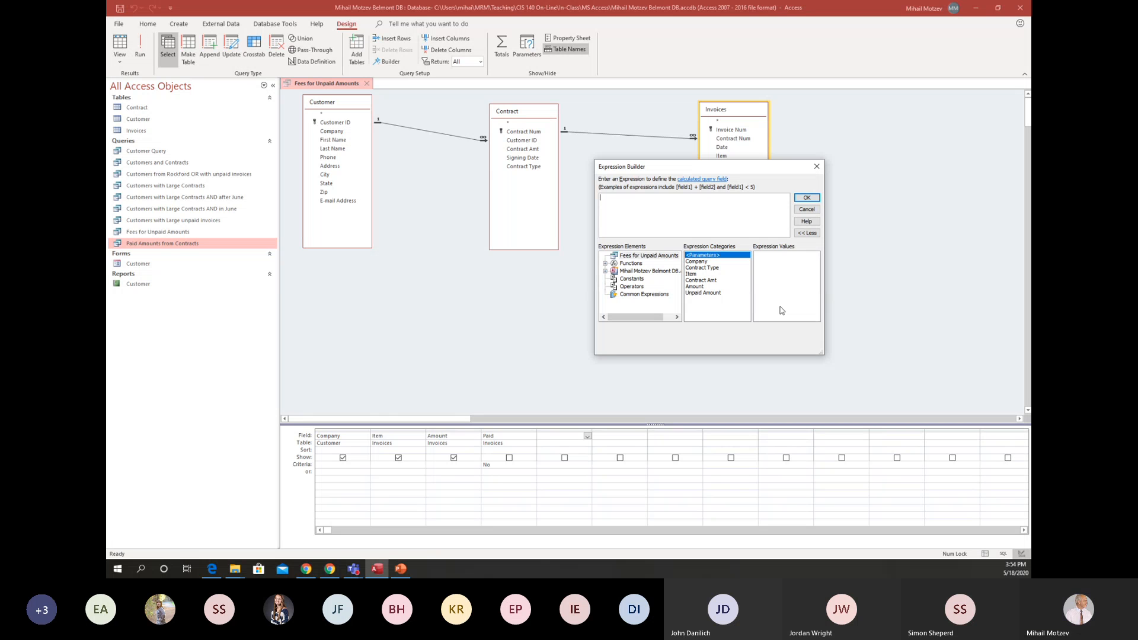
{"action": "left_click", "coordinate": [806, 210]}
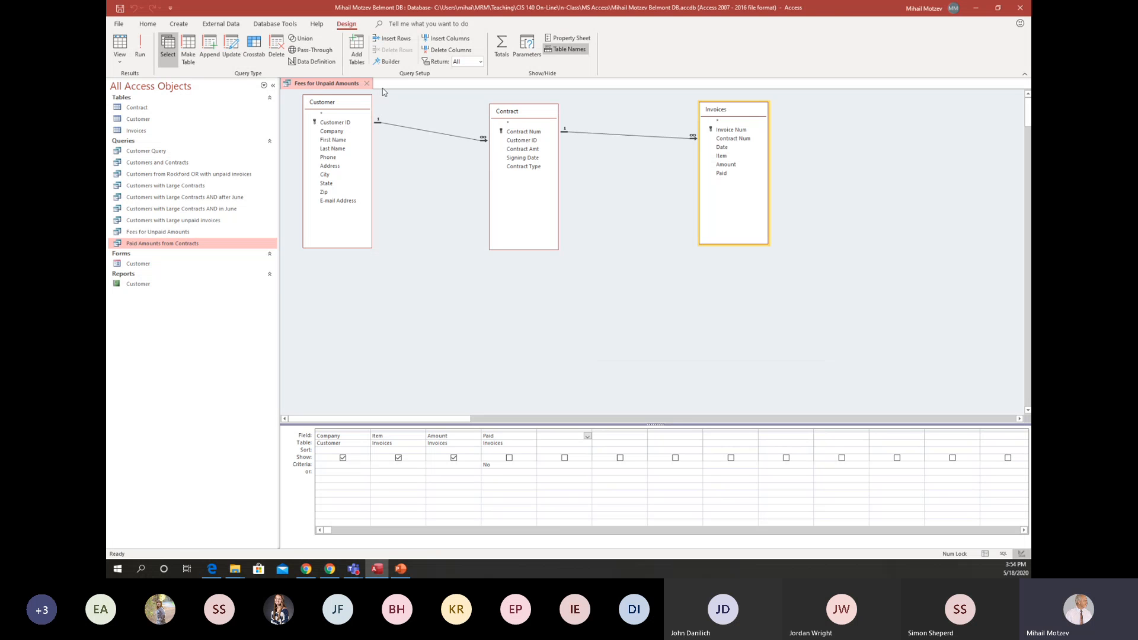
Save the design changes to the Fees for Unpaid Amounts query.
{"action": "left_click", "coordinate": [120, 12]}
Close the Fees for Unpaid Amounts query and reopen it in Design view.
{"action": "left_click", "coordinate": [367, 84]}
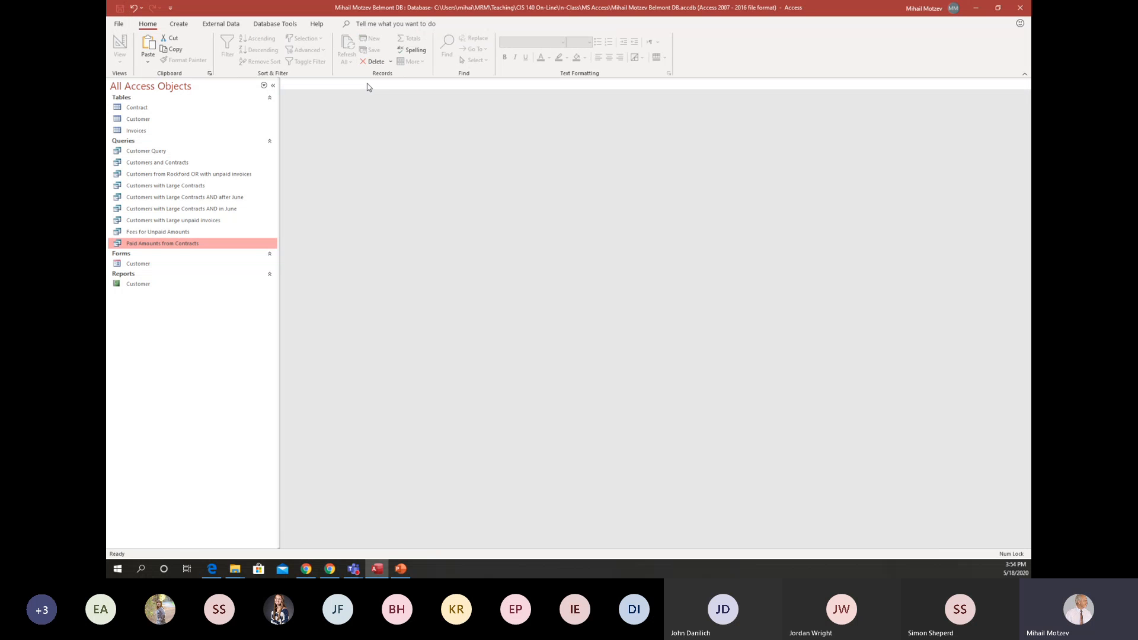
{"action": "double_click", "coordinate": [162, 232]}
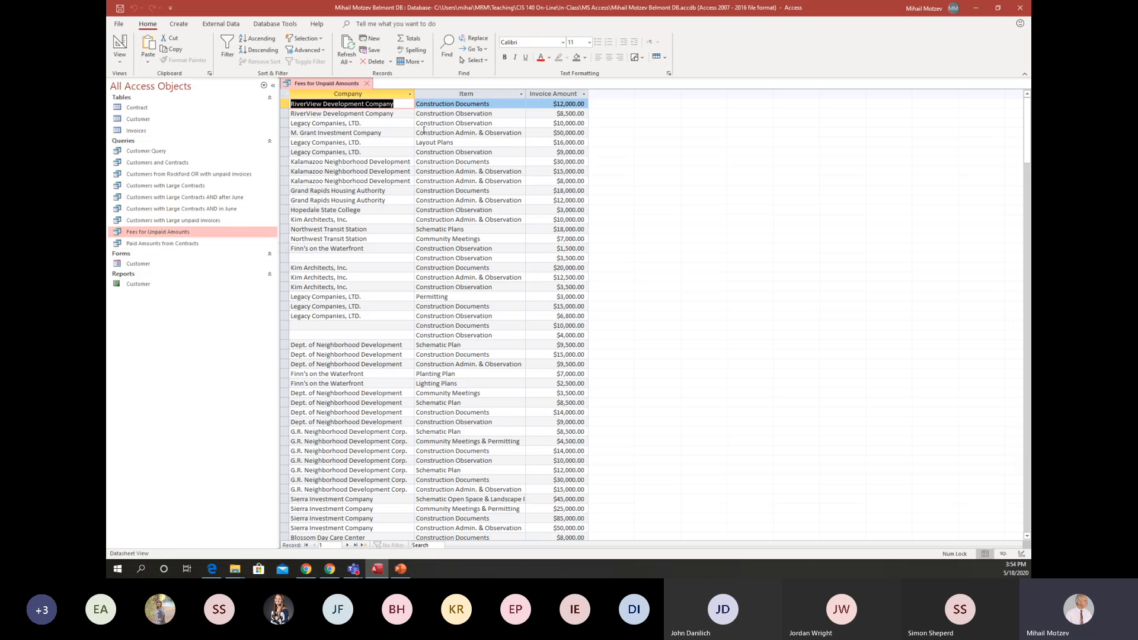
{"action": "left_click", "coordinate": [119, 44]}
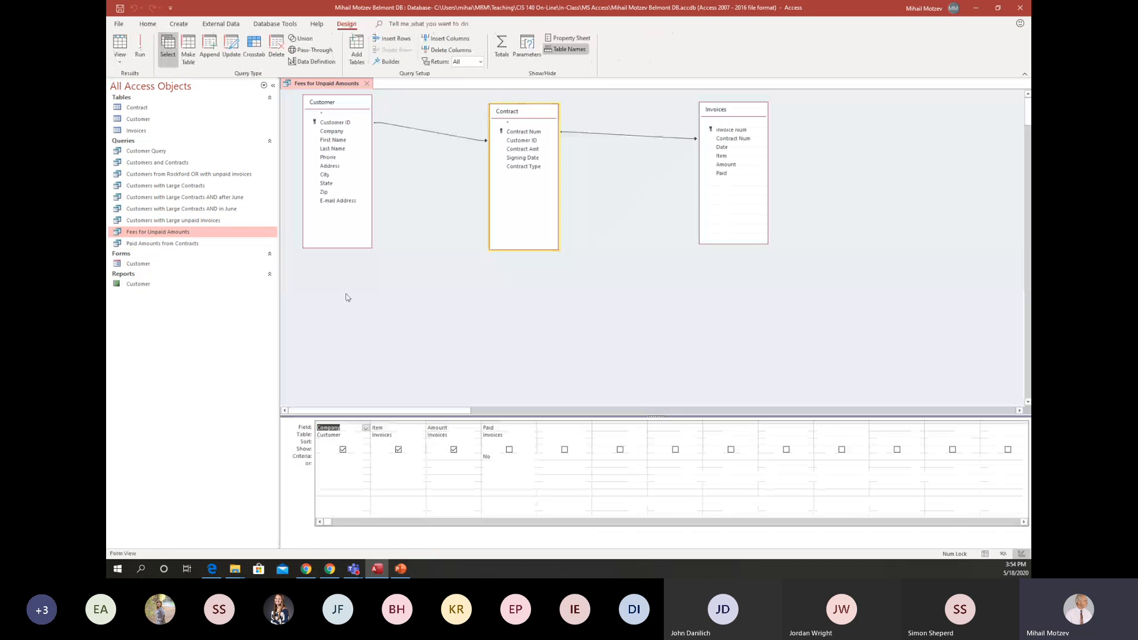
Build a calculated field [Amount]*0.03 in the first empty query column with the Expression Builder, and run the query.
{"action": "left_click", "coordinate": [575, 428]}
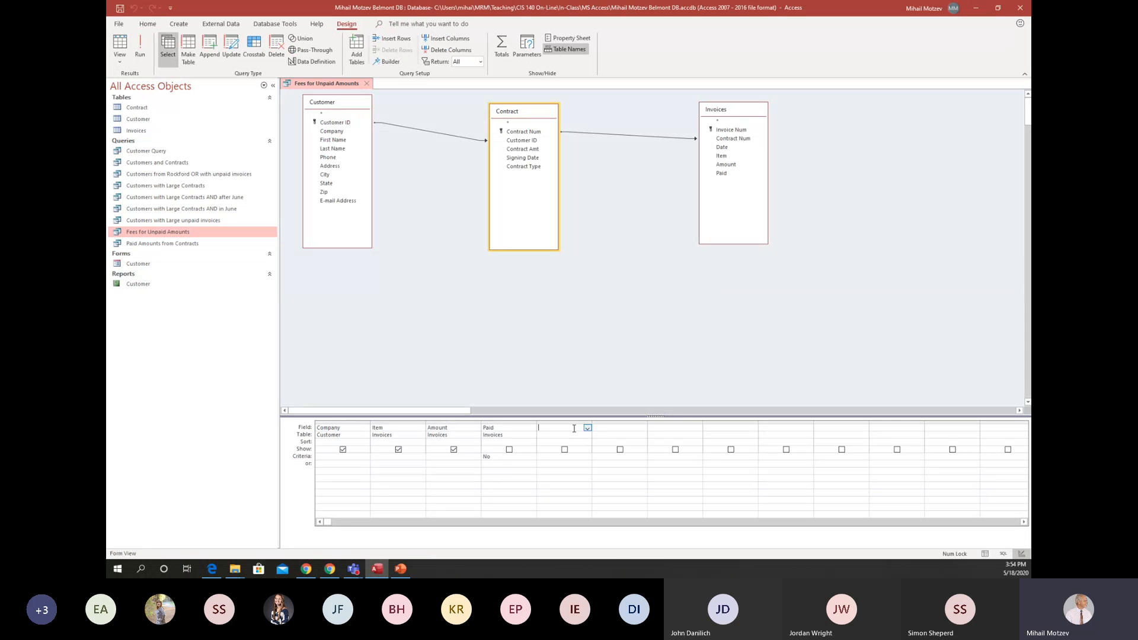
{"action": "left_click", "coordinate": [385, 62]}
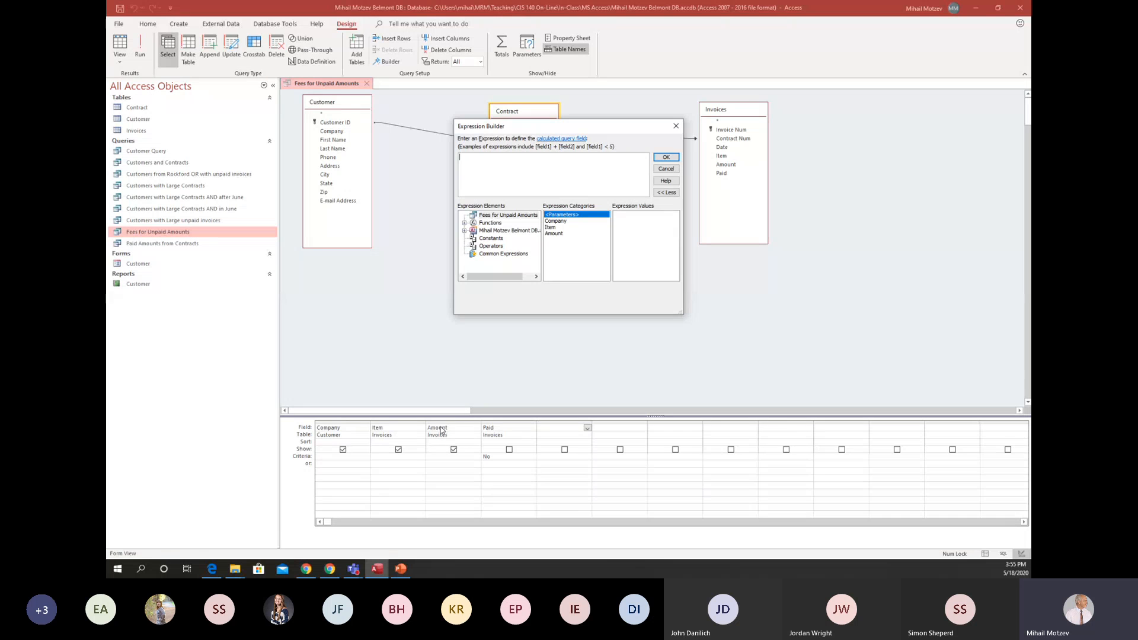
{"action": "double_click", "coordinate": [554, 233]}
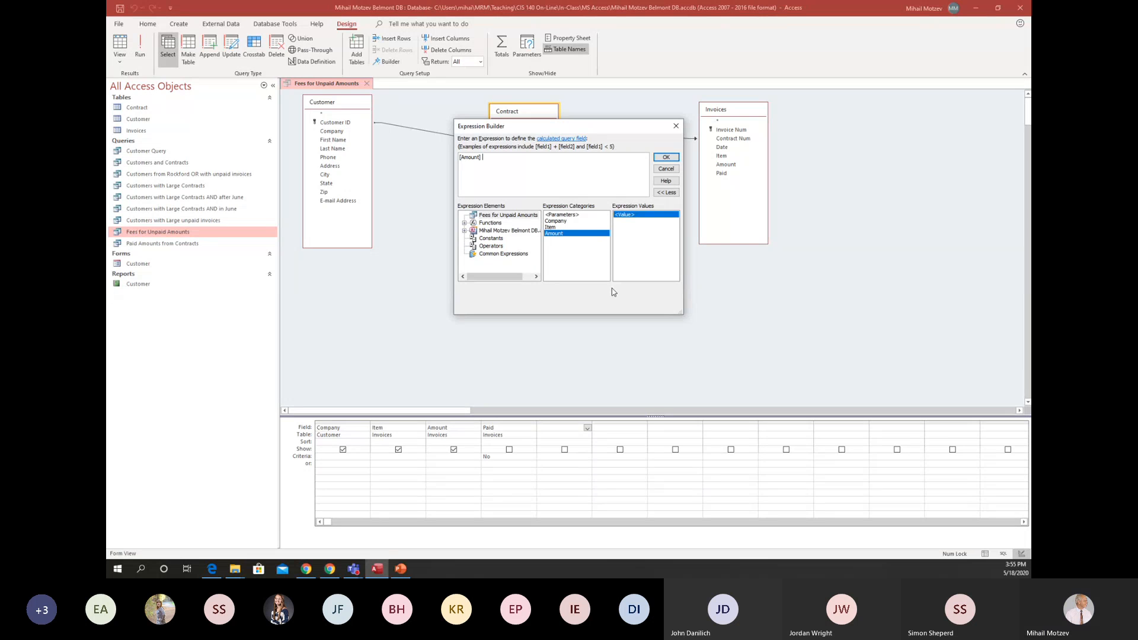
{"action": "type", "text": "*"}
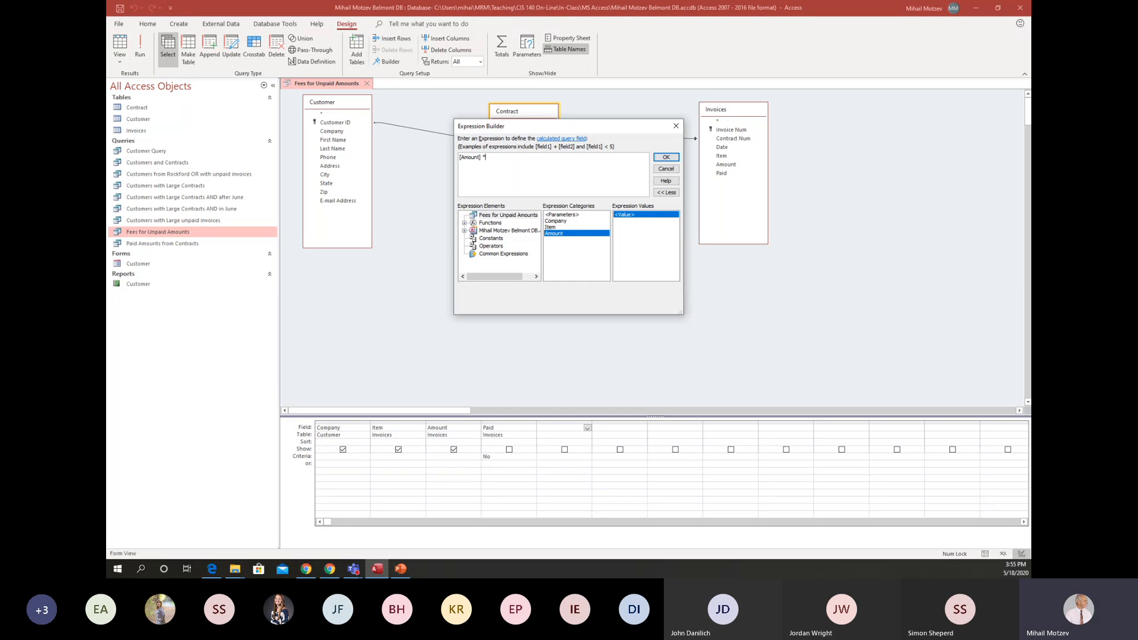
{"action": "type", "text": "0.03"}
{"action": "left_click", "coordinate": [666, 158]}
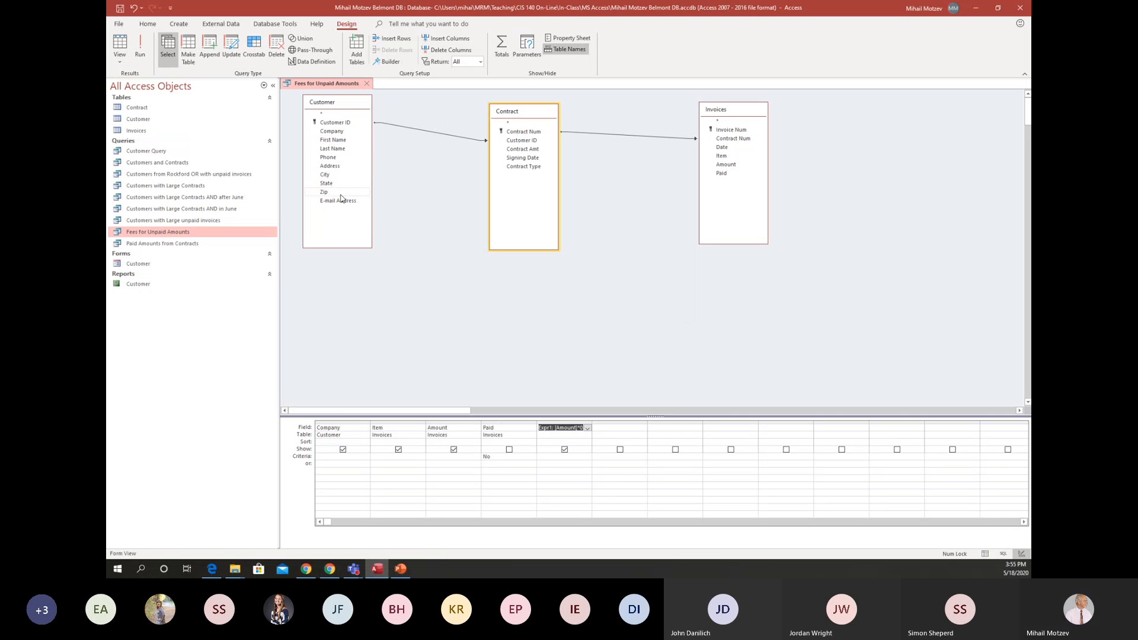
{"action": "left_click", "coordinate": [140, 49]}
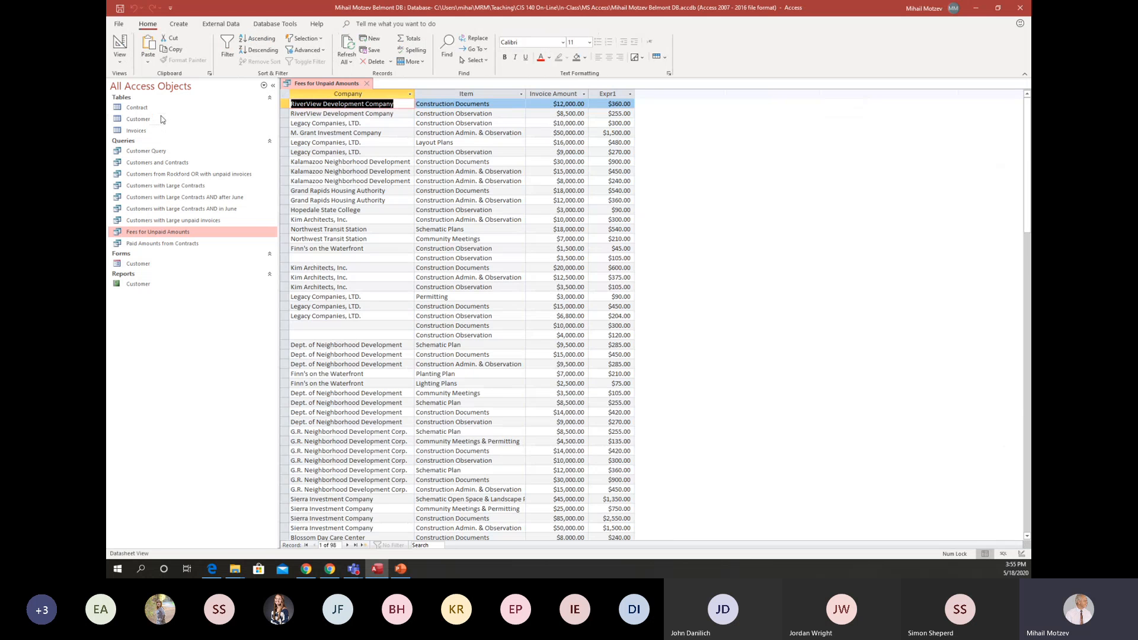
Rename the calculated field as Fee in the query design and run the query again.
{"action": "left_click", "coordinate": [120, 47]}
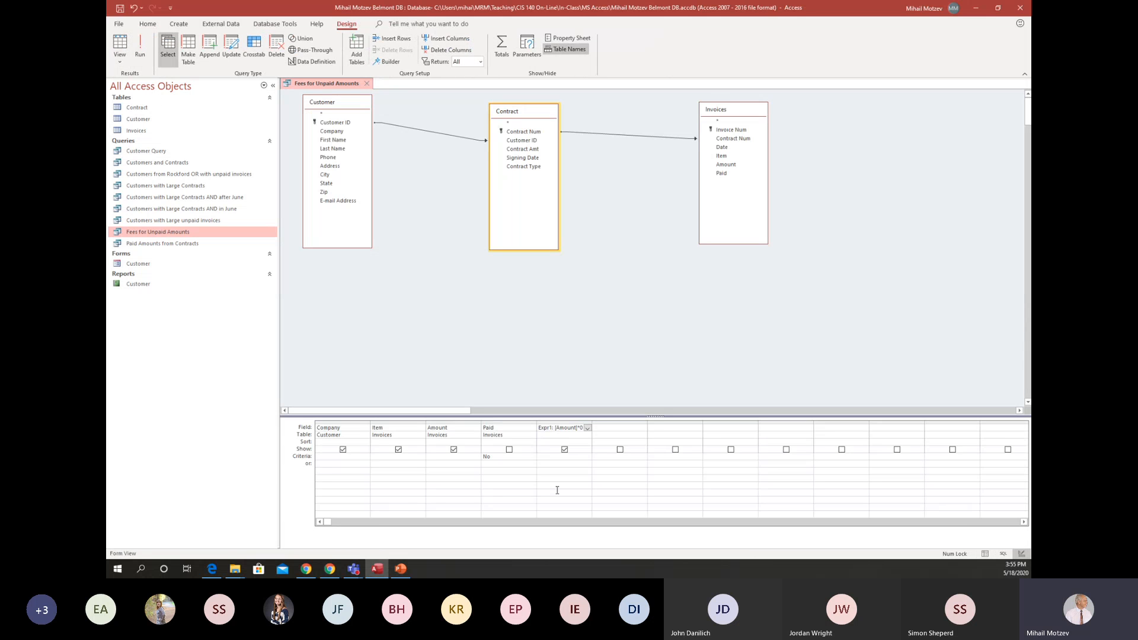
{"action": "key", "text": "F2"}
{"action": "left_click", "coordinate": [553, 427]}
{"action": "key", "text": "BackSpace"}
{"action": "key", "text": "BackSpace"}
{"action": "key", "text": "BackSpace"}
{"action": "key", "text": "BackSpace"}
{"action": "key", "text": "BackSpace"}
{"action": "key", "text": "BackSpace"}
{"action": "type", "text": "Fee:"}
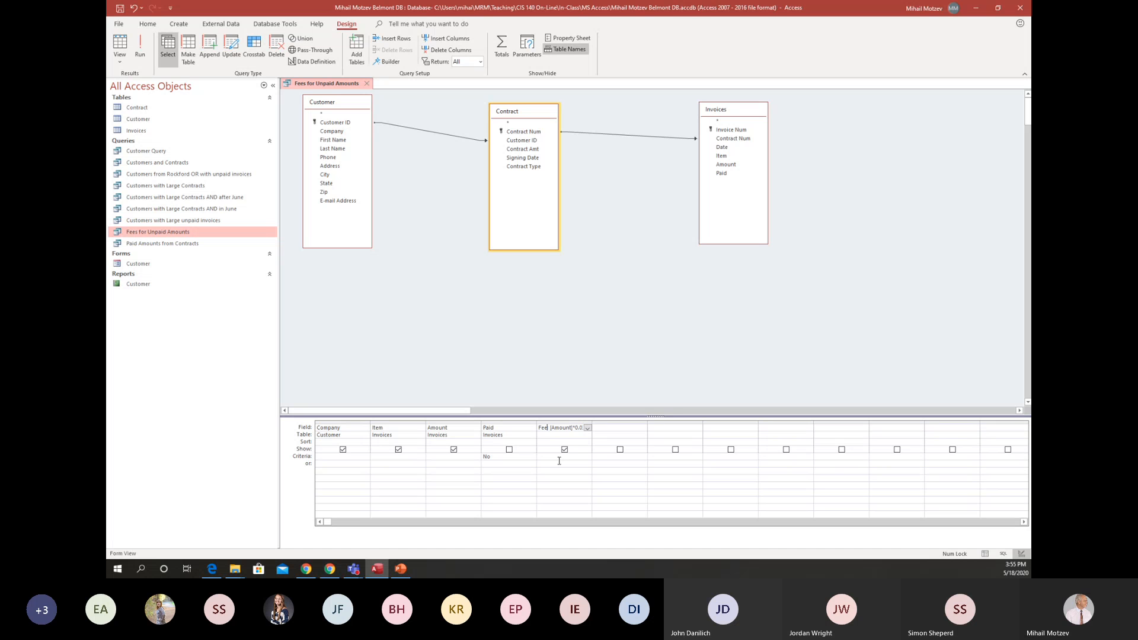
{"action": "left_click", "coordinate": [142, 43]}
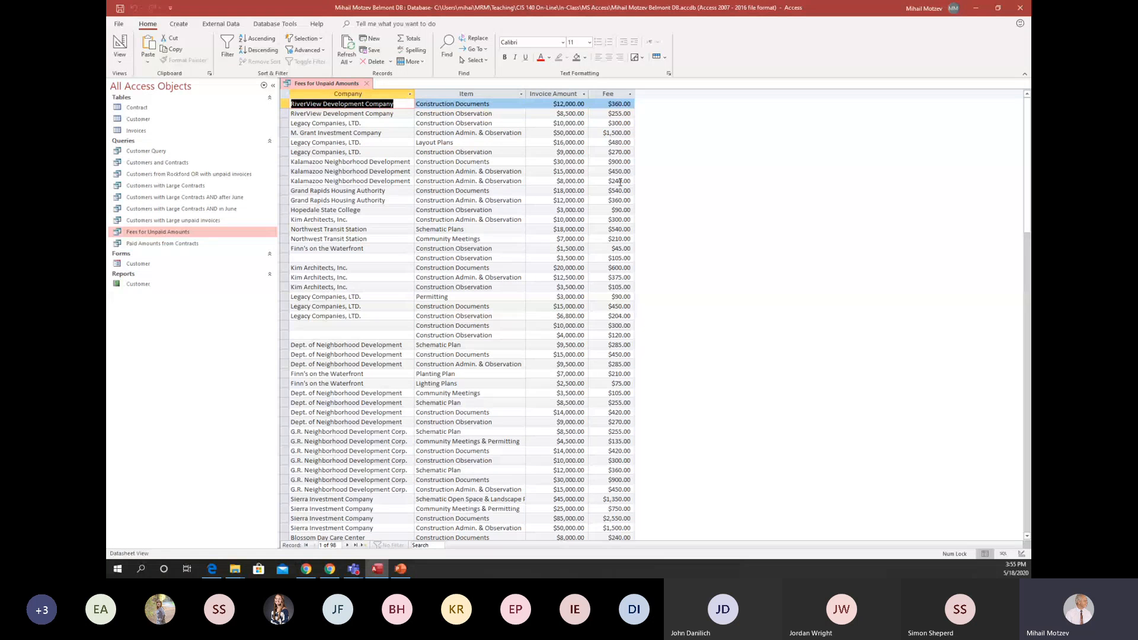
Sort the query by Fee in descending order, then run it and look through the records.
{"action": "left_click", "coordinate": [119, 45]}
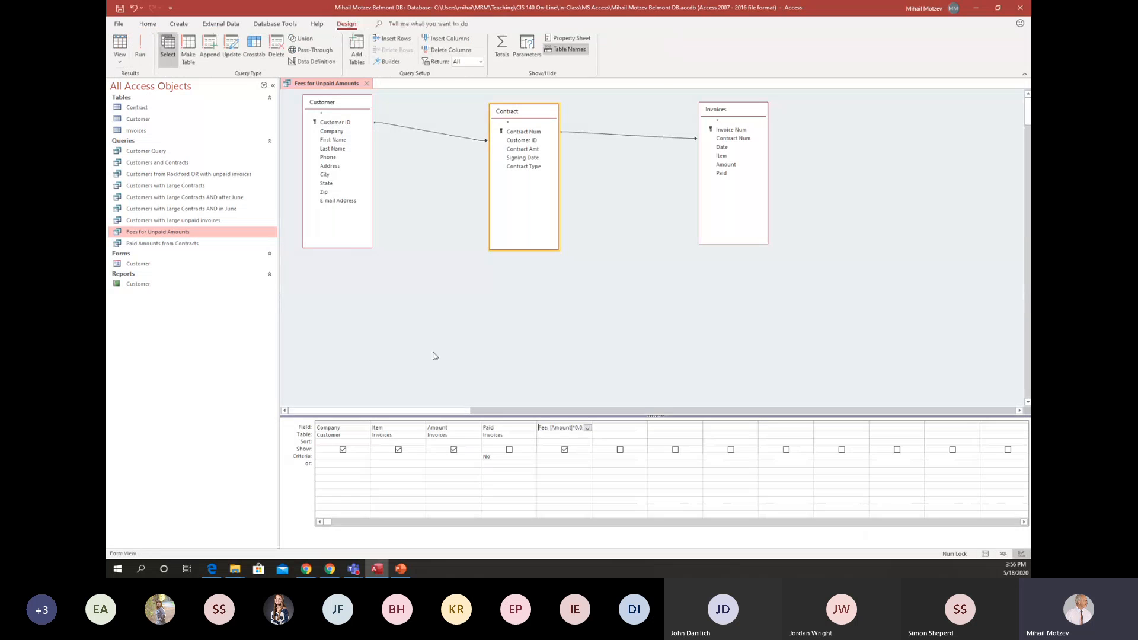
{"action": "left_click", "coordinate": [585, 441]}
{"action": "left_click", "coordinate": [569, 457]}
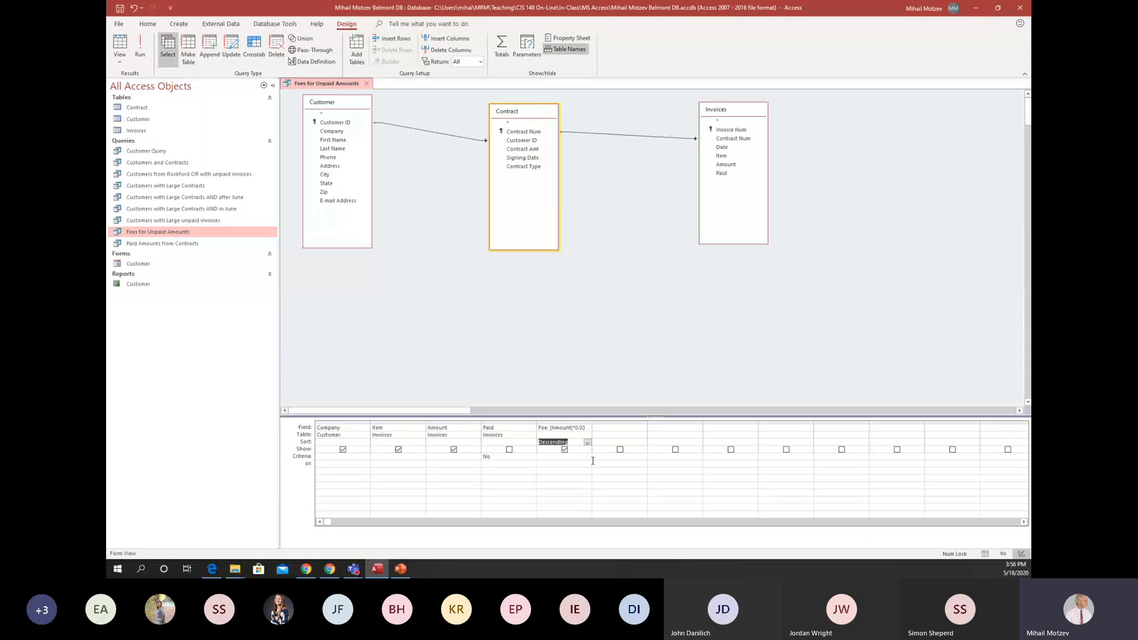
{"action": "left_click", "coordinate": [143, 48]}
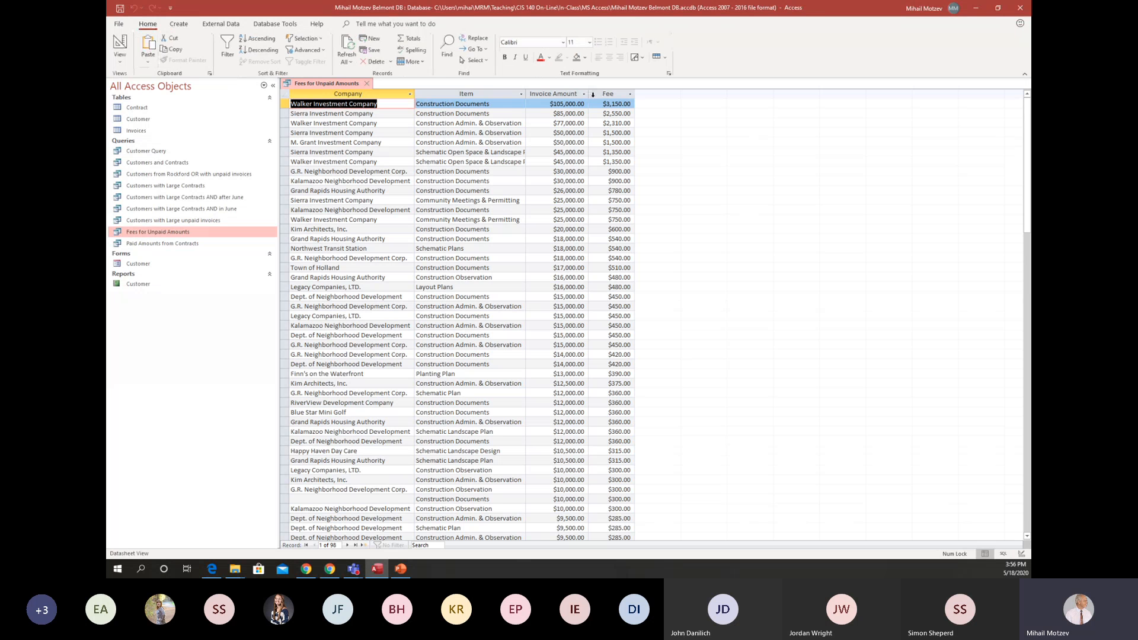
{"action": "scroll", "coordinate": [611, 137], "scroll_direction": "down", "scroll_amount": 18}
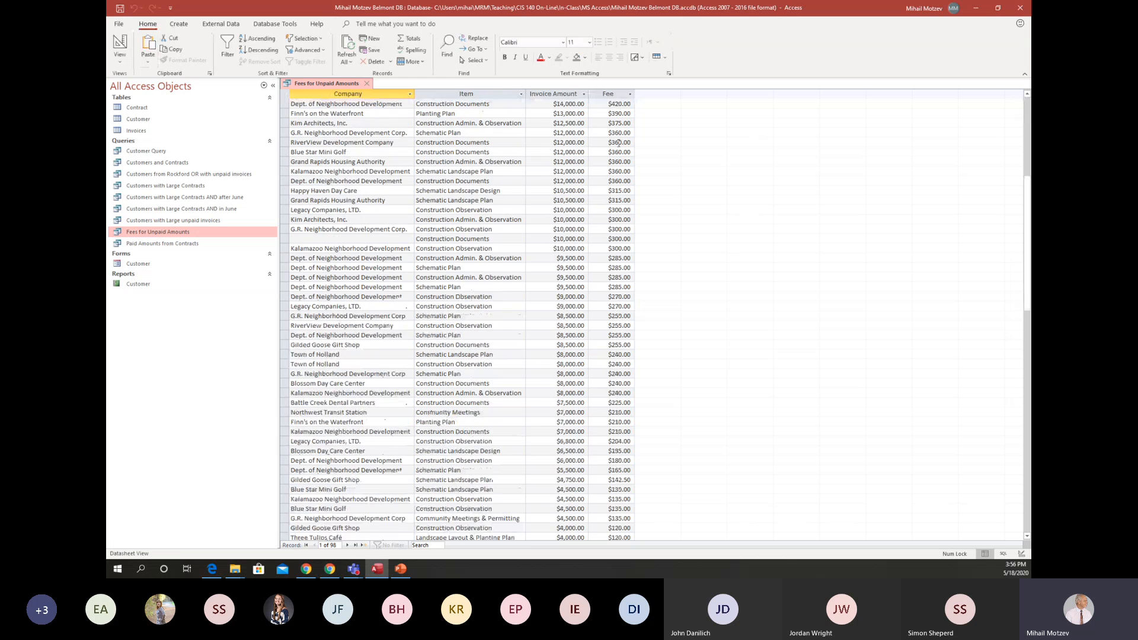
{"action": "scroll", "coordinate": [618, 142], "scroll_direction": "down", "scroll_amount": 6}
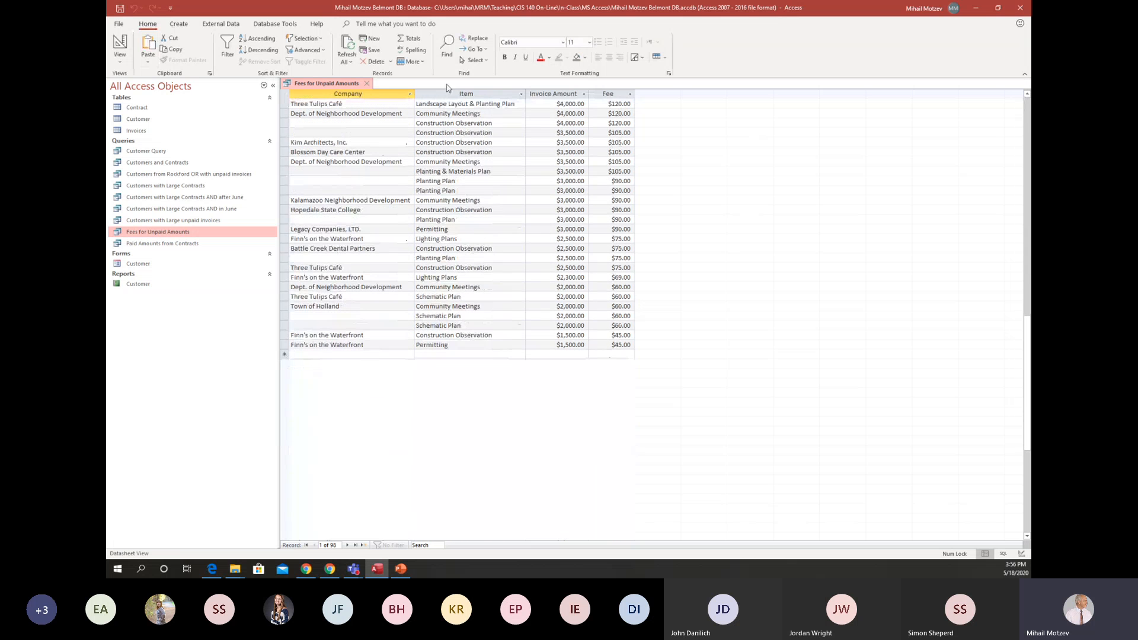
Add a total row to the datasheet with the Sum of Fee and the Count of Item.
{"action": "left_click", "coordinate": [409, 40]}
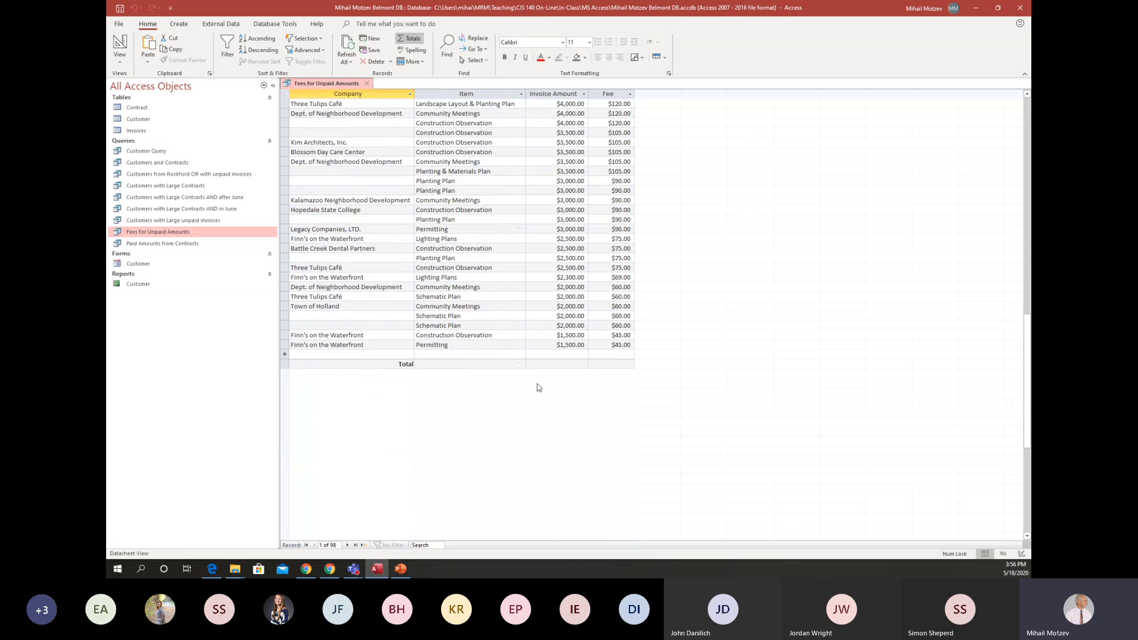
{"action": "left_click", "coordinate": [607, 366]}
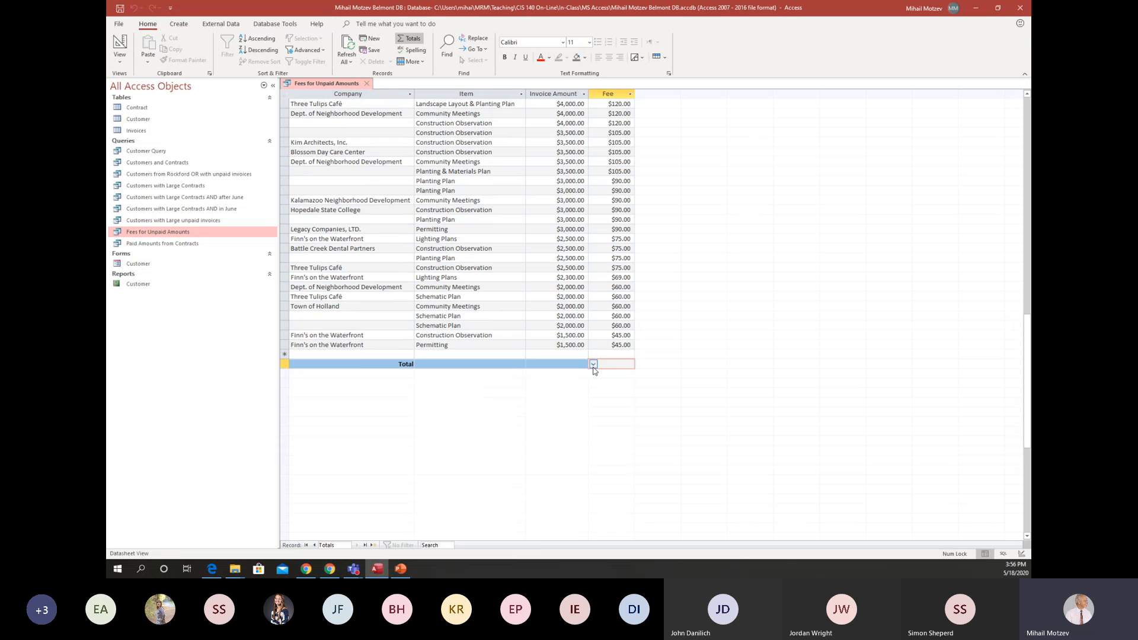
{"action": "left_click", "coordinate": [594, 364]}
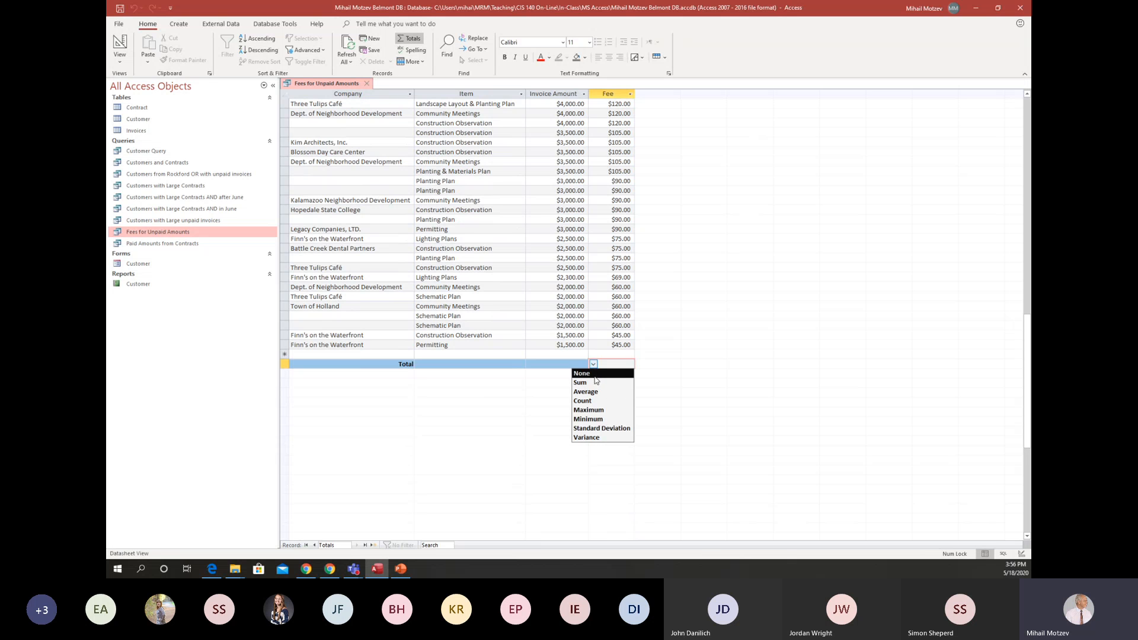
{"action": "left_click", "coordinate": [596, 383]}
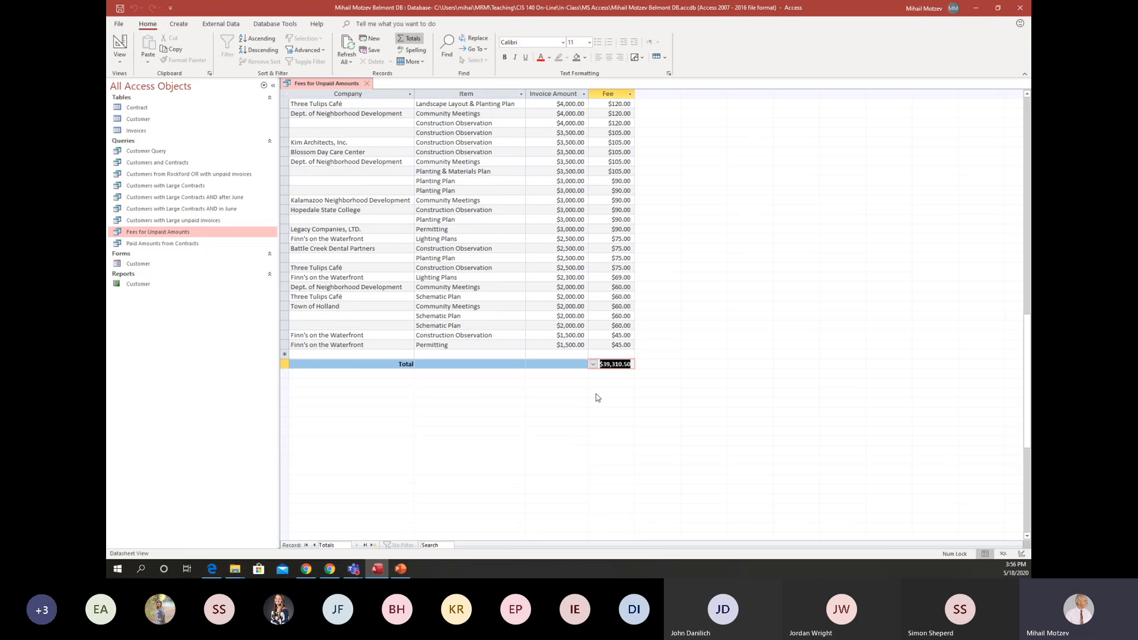
{"action": "left_click", "coordinate": [447, 365]}
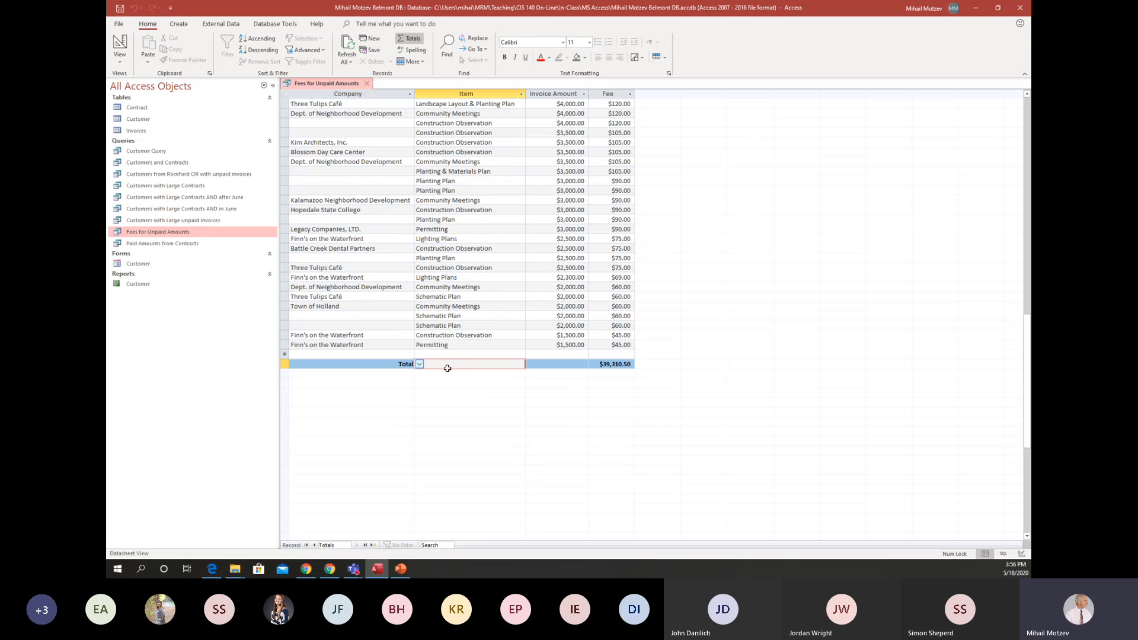
{"action": "left_click", "coordinate": [420, 364]}
{"action": "left_click", "coordinate": [424, 383]}
Review the records and total row, rerunning the query from its design to check the datasheet from first to last record.
{"action": "scroll", "coordinate": [625, 300], "scroll_direction": "up", "scroll_amount": 2}
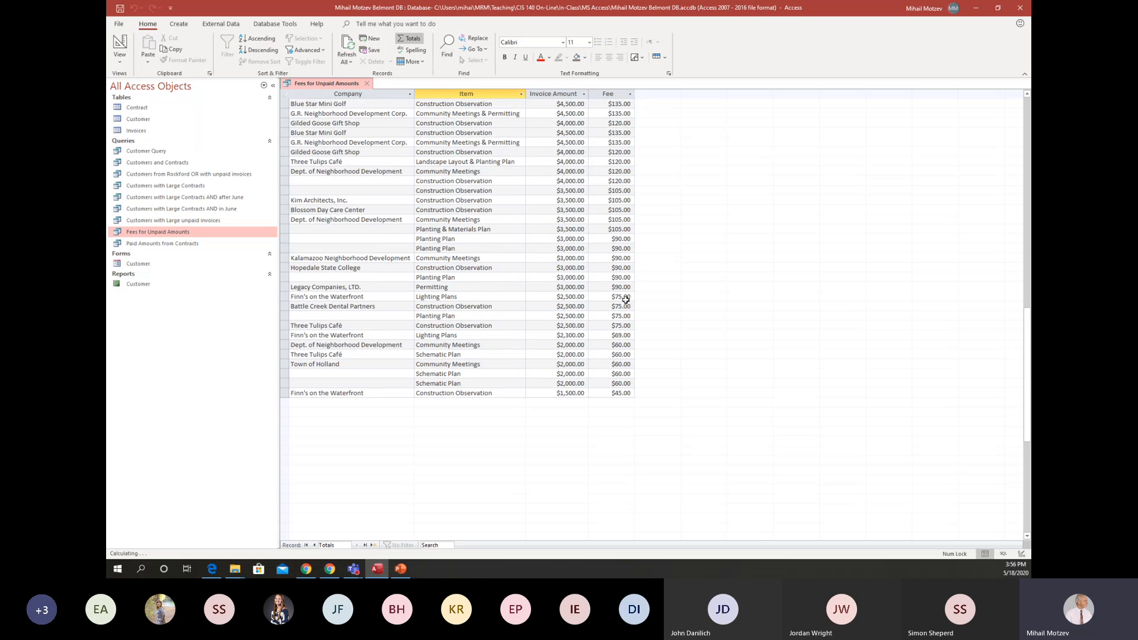
{"action": "scroll", "coordinate": [625, 300], "scroll_direction": "up", "scroll_amount": 15}
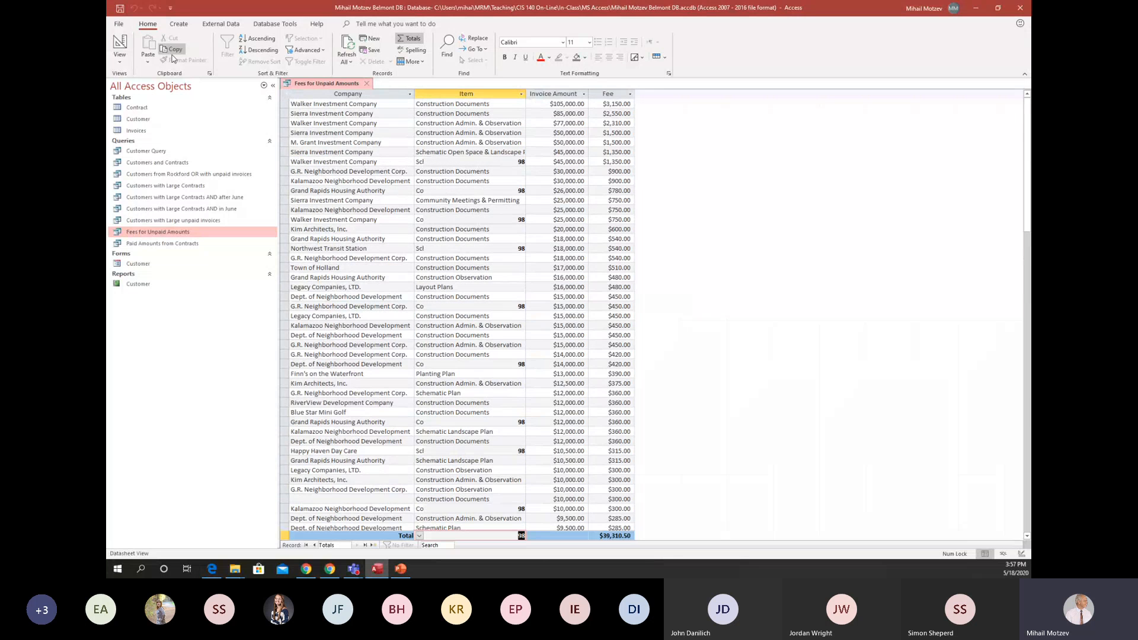
{"action": "left_click", "coordinate": [120, 44]}
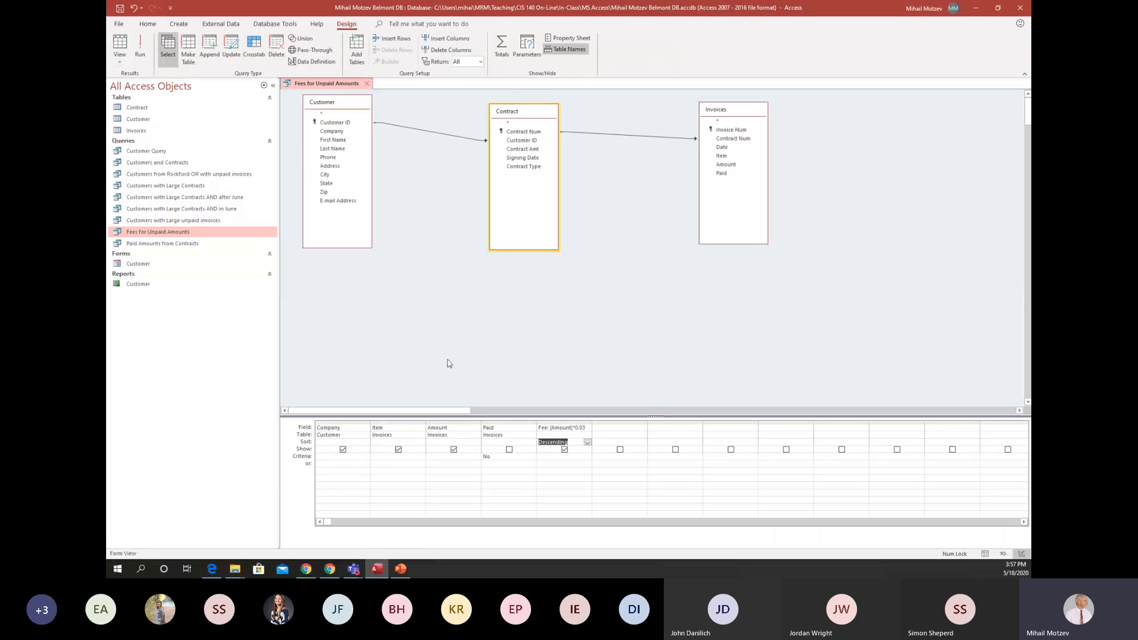
{"action": "left_click", "coordinate": [138, 46]}
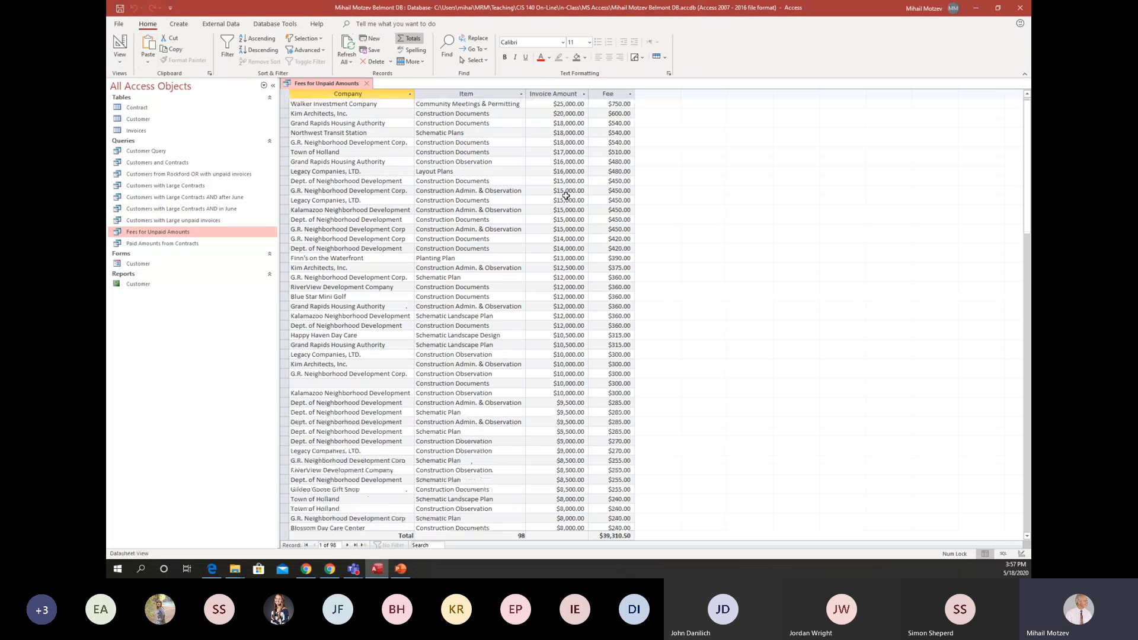
{"action": "scroll", "coordinate": [566, 195], "scroll_direction": "down", "scroll_amount": 20}
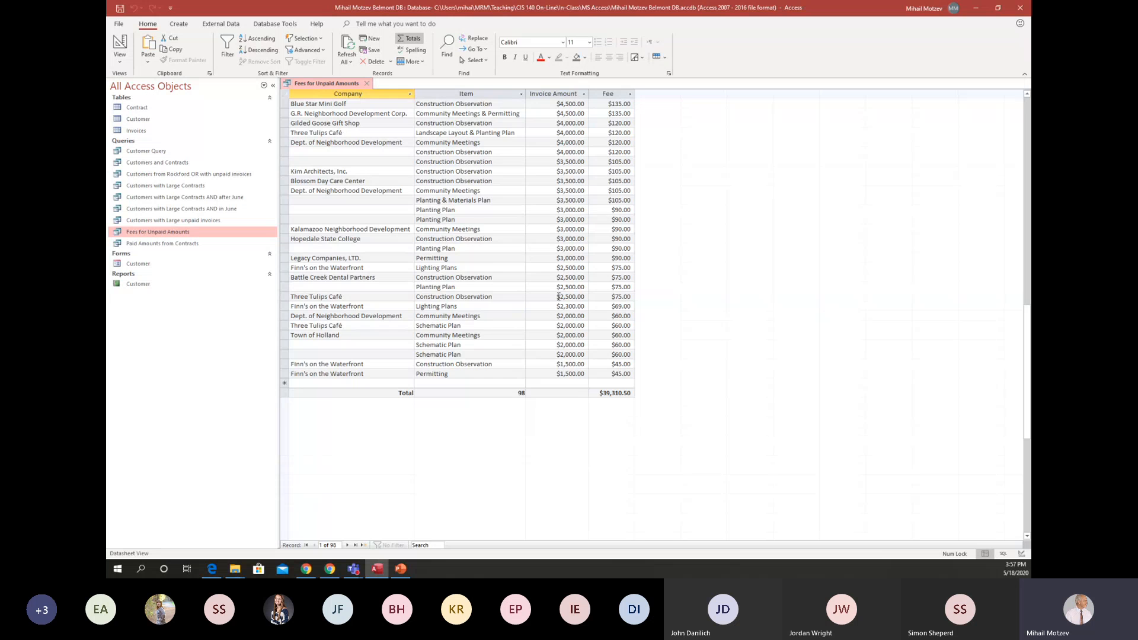
{"action": "scroll", "coordinate": [560, 243], "scroll_direction": "up", "scroll_amount": 20}
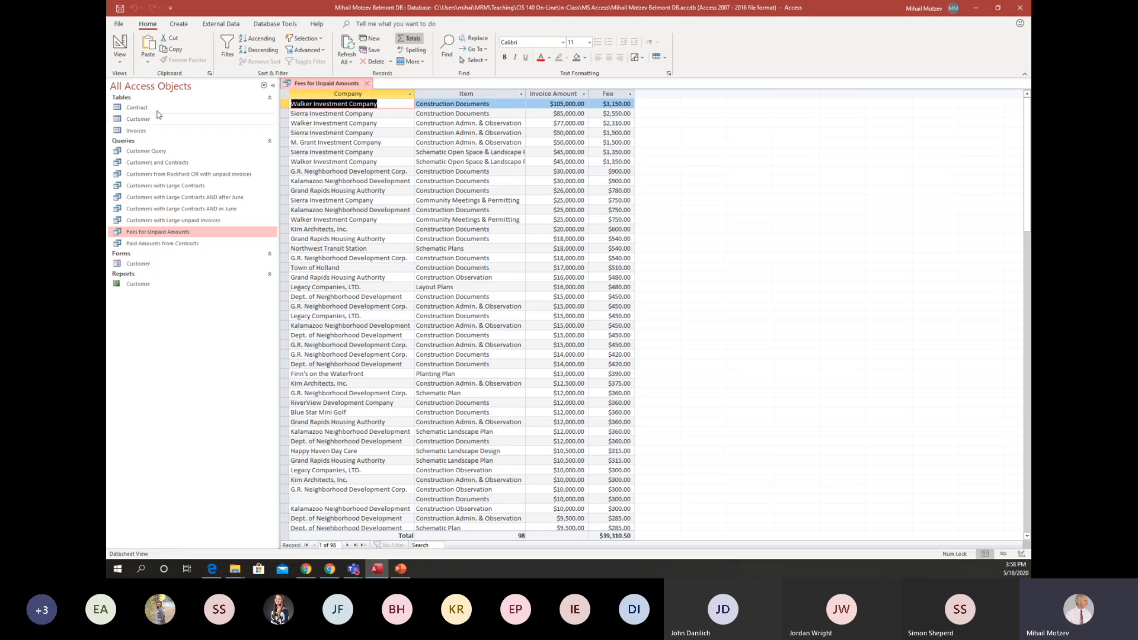
Turn on the Total row in the query design grid, and close Fees for Unpaid Amounts with its changes saved.
{"action": "left_click", "coordinate": [117, 41]}
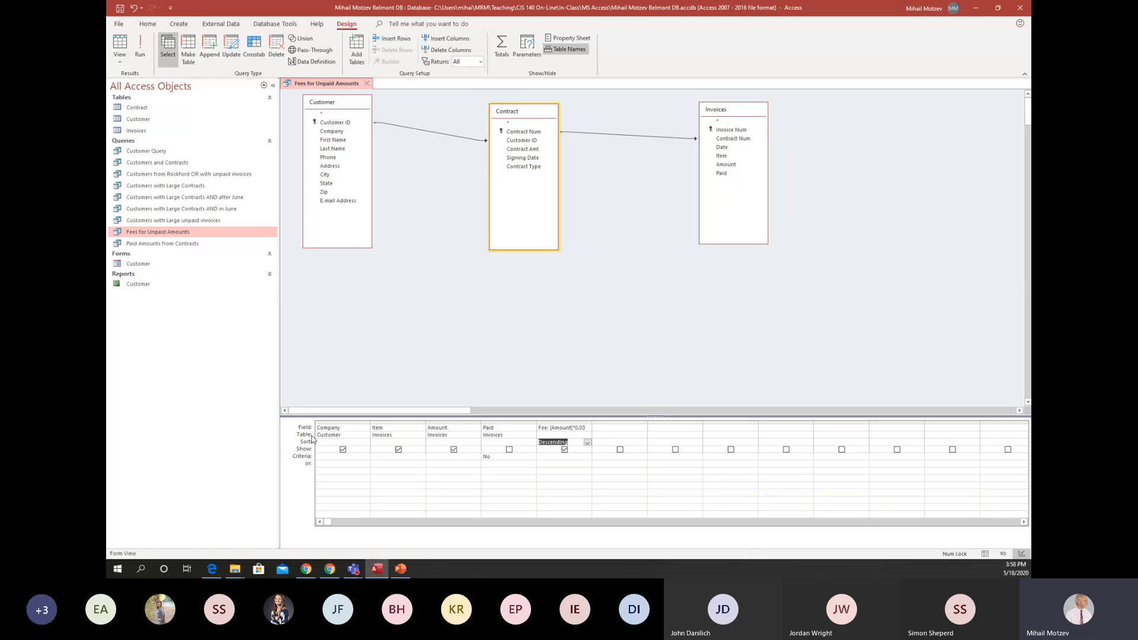
{"action": "left_click", "coordinate": [500, 52]}
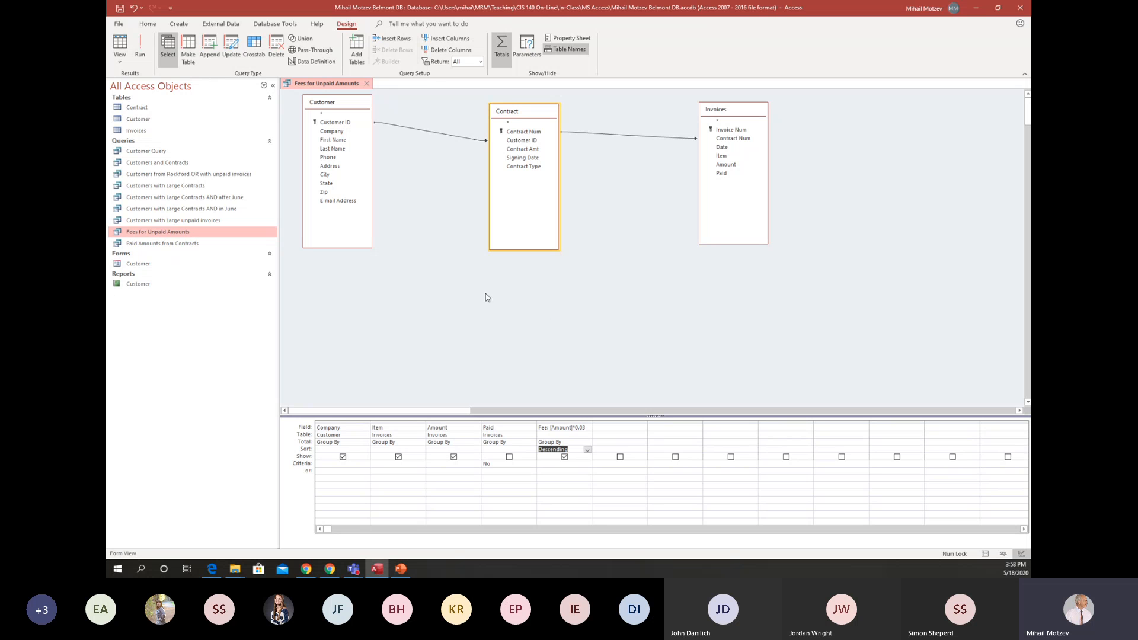
{"action": "left_click", "coordinate": [367, 84]}
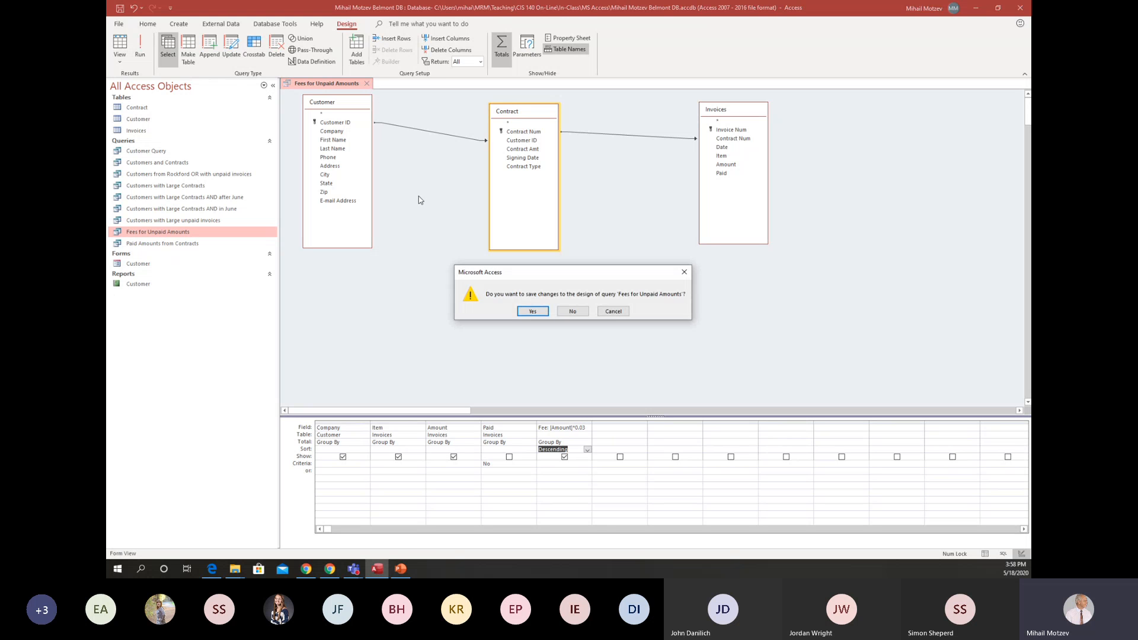
{"action": "left_click", "coordinate": [532, 311]}
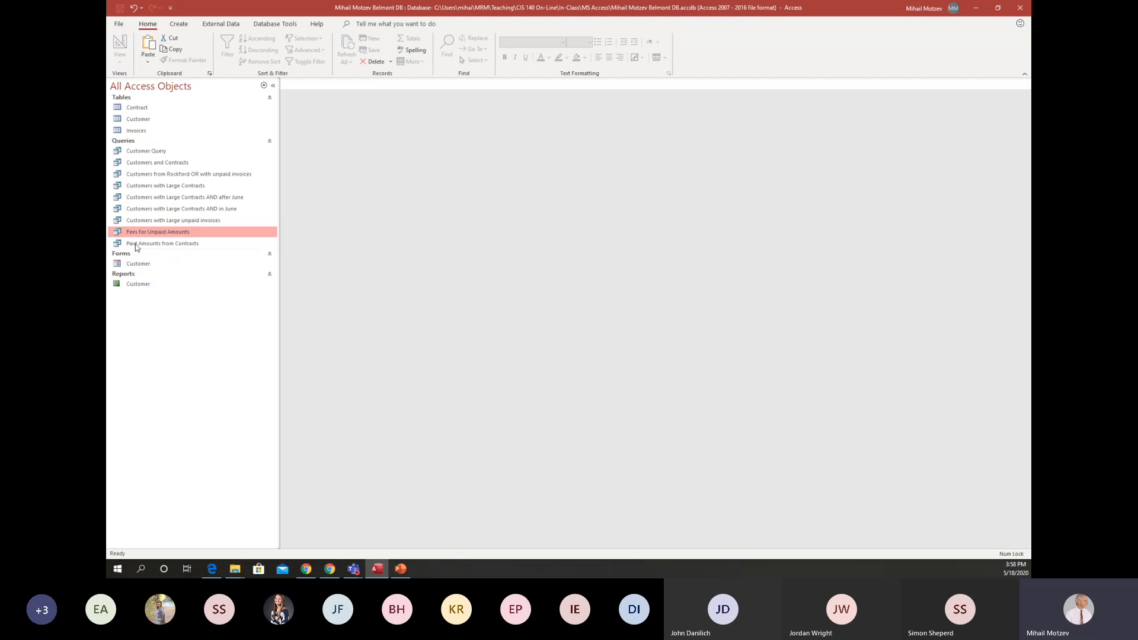
Compact and repair the database, then exit the program and allow the clipboard to be emptied.
{"action": "left_click", "coordinate": [120, 25]}
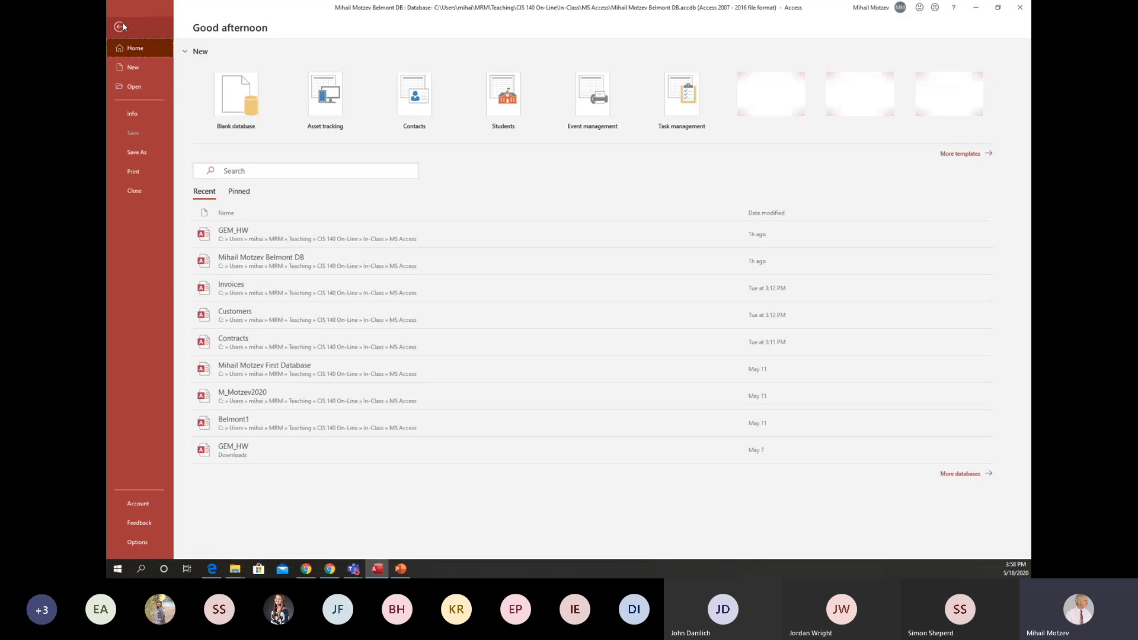
{"action": "left_click", "coordinate": [145, 113]}
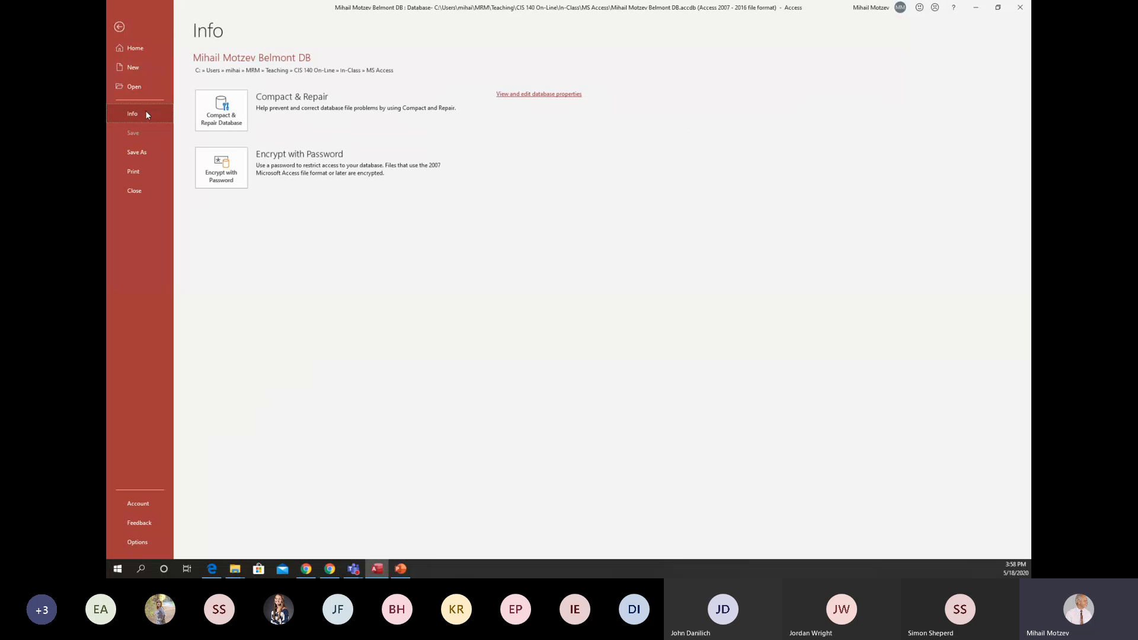
{"action": "left_click", "coordinate": [231, 110]}
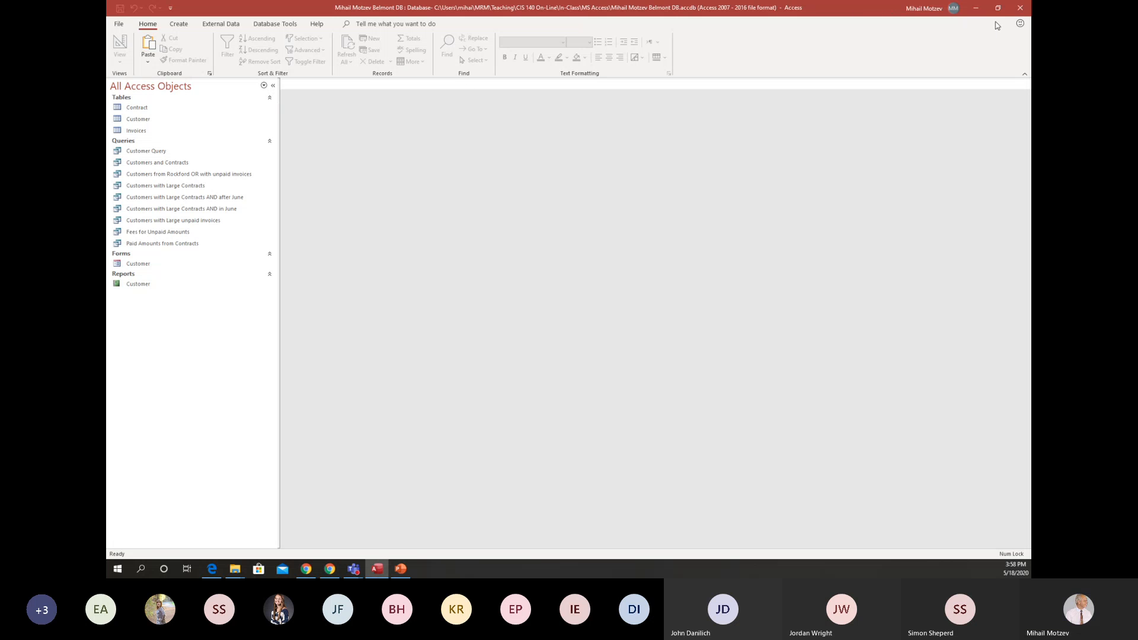
{"action": "left_click", "coordinate": [1019, 9]}
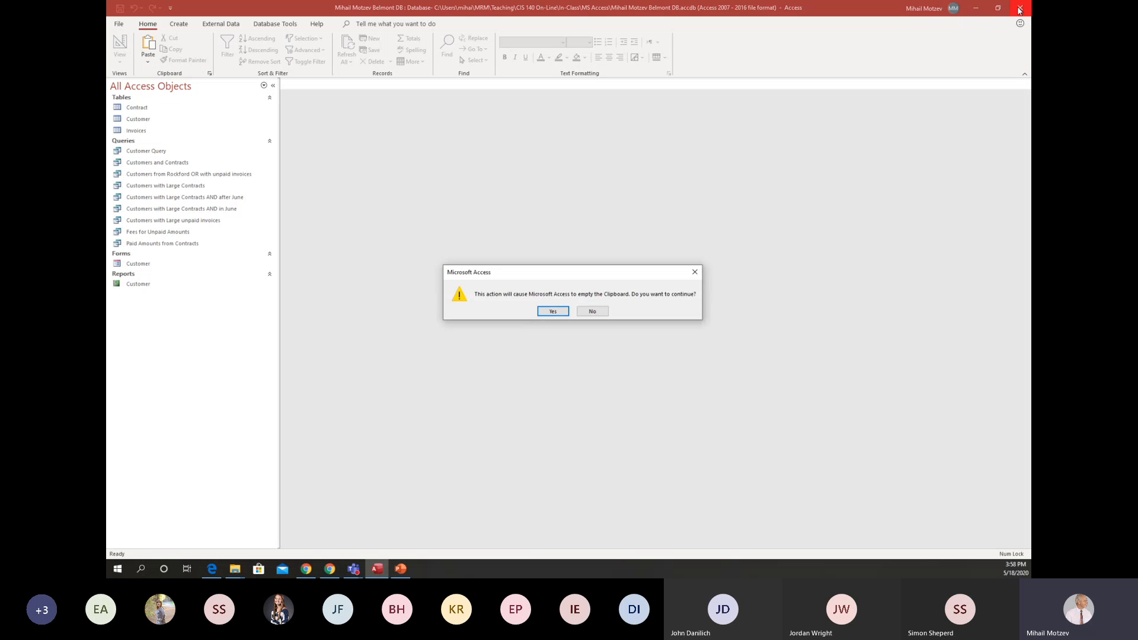
{"action": "left_click", "coordinate": [553, 311]}
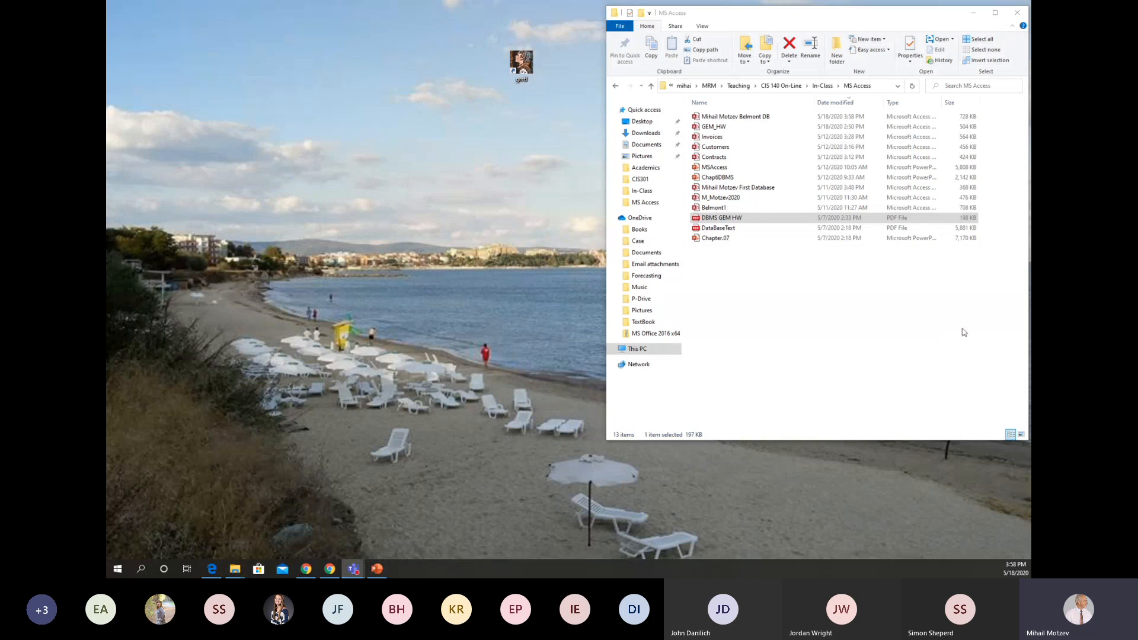